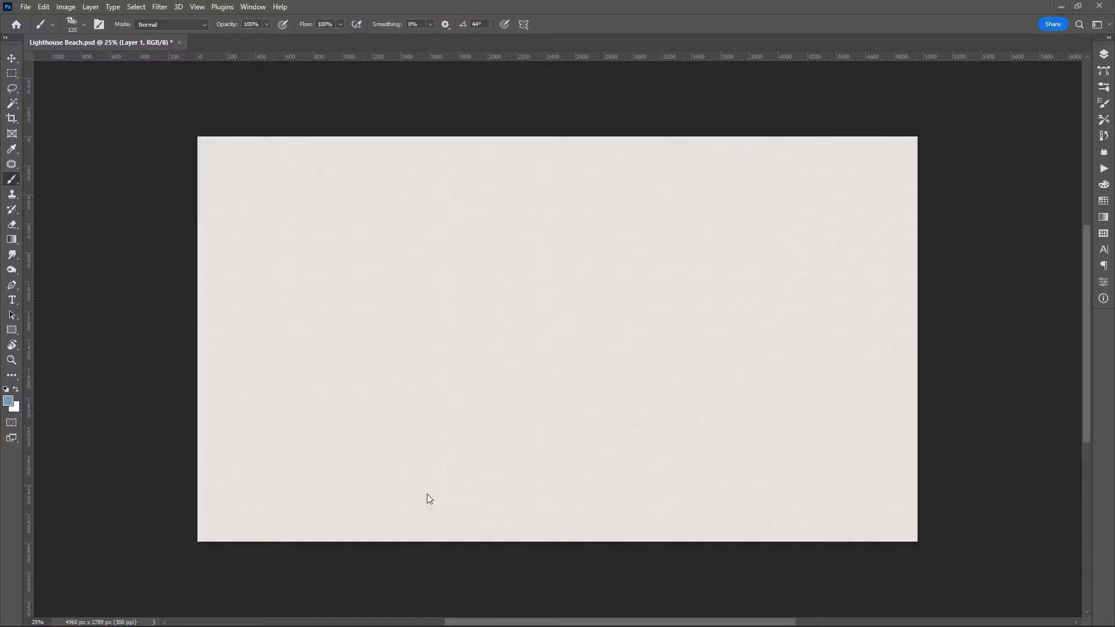
# - Paint blue sea strokes across the bottom of the canvas, ending with a level horizon stroke
pyautogui.moveTo(203, 528); pyautogui.dragTo(463, 531)
pyautogui.moveTo(221, 464); pyautogui.dragTo(908, 533)
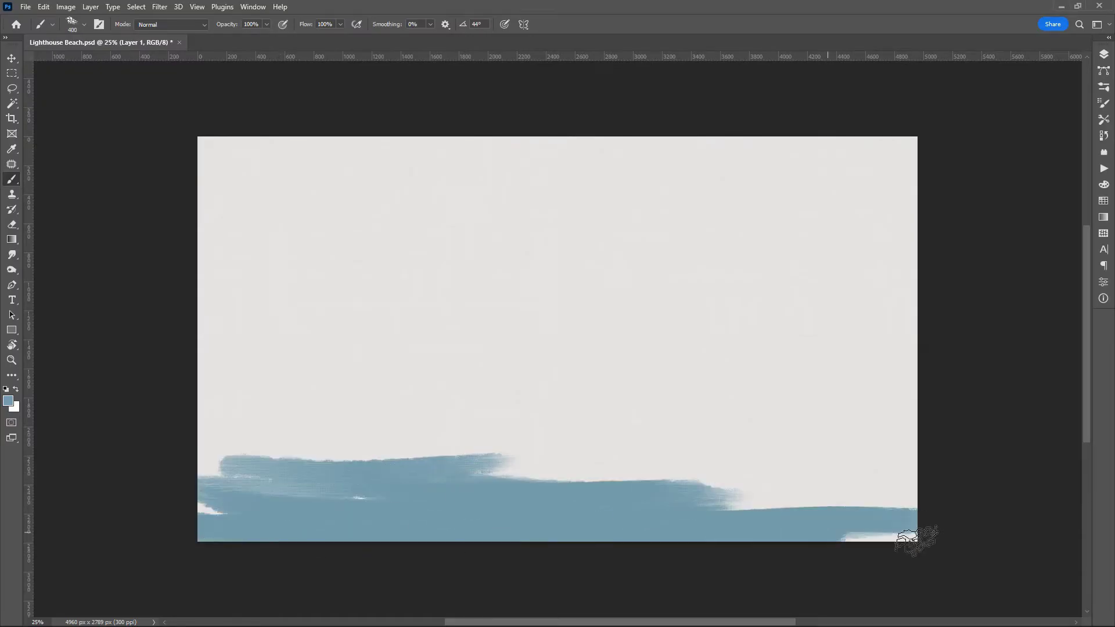
pyautogui.moveTo(719, 204); pyautogui.dragTo(666, 335)
pyautogui.press('Escape')
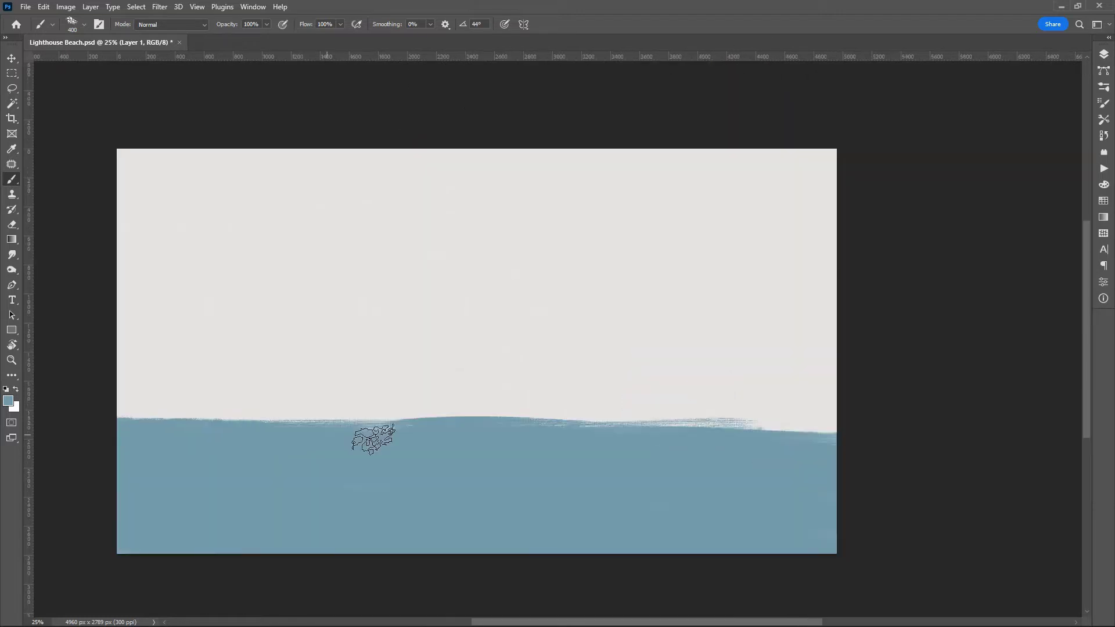
pyautogui.moveTo(162, 410); pyautogui.dragTo(827, 419)
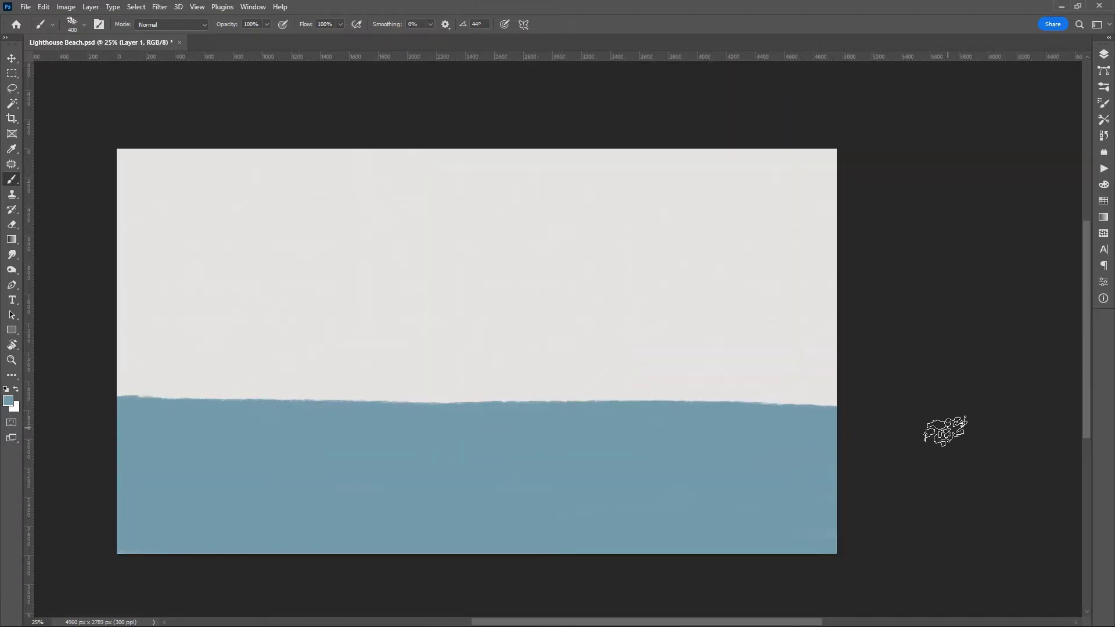
# - Add a horizontal guide at the horizon, fill the sea up to it, and erase bumps above it
pyautogui.moveTo(604, 57); pyautogui.dragTo(581, 385)
pyautogui.moveTo(833, 380); pyautogui.dragTo(122, 374)
pyautogui.press('e')
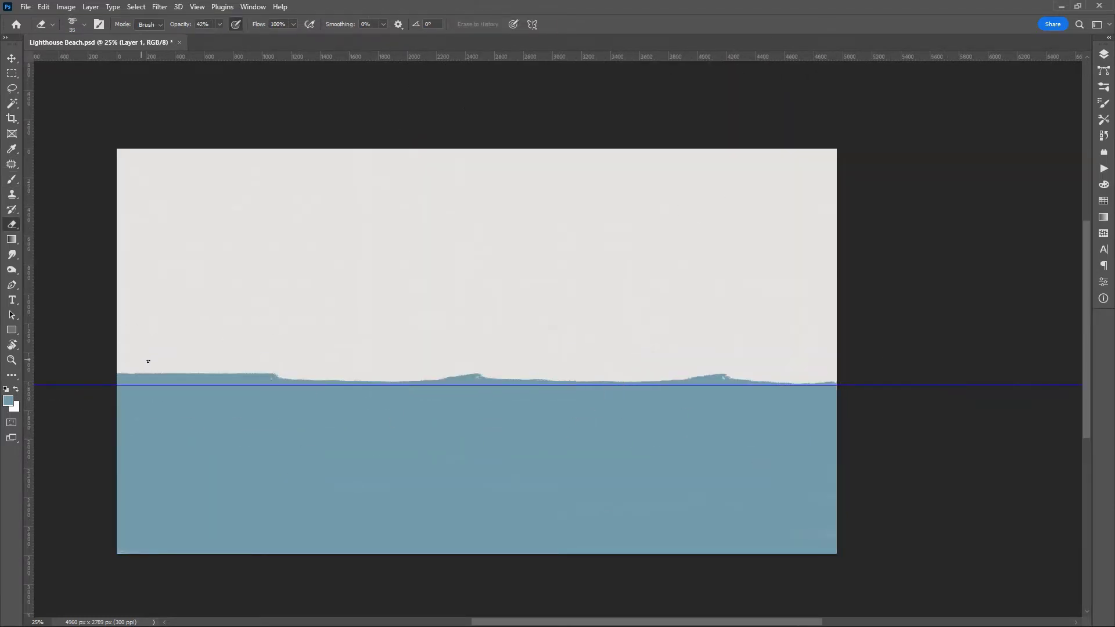
pyautogui.scroll(3, 142, 377)
pyautogui.moveTo(219, 399)
pyautogui.mouseDown()
pyautogui.moveTo(791, 383)
pyautogui.moveTo(727, 465)
pyautogui.mouseUp()
pyautogui.press('b')
pyautogui.moveTo(757, 217)
pyautogui.mouseDown()
pyautogui.moveTo(639, 442)
pyautogui.moveTo(770, 422)
pyautogui.mouseUp()
# - Reset the view to level, fit the whole canvas on screen, and show the Layers panel
pyautogui.press('e')
pyautogui.press('Escape')
pyautogui.hotkey('ctrl', '0')
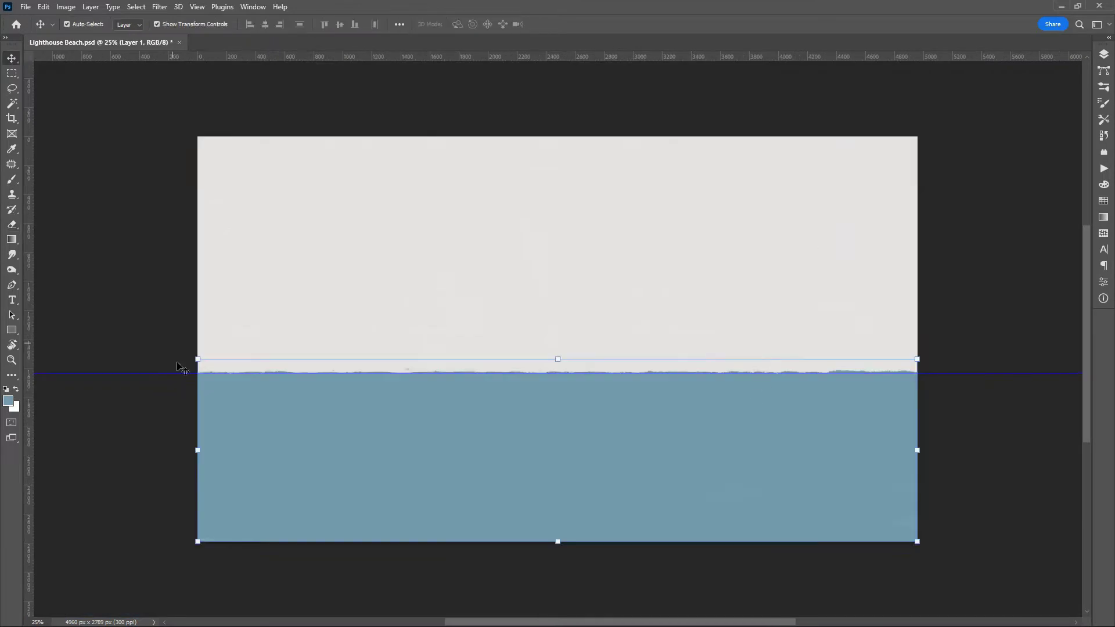
pyautogui.press('b')
pyautogui.press('F7')
pyautogui.doubleClick(1009, 135)
# - Name the sea layer Ocean, then add a new layer and name it Sand
pyautogui.write('Ocean')
pyautogui.press('Return')
pyautogui.click(1057, 590)
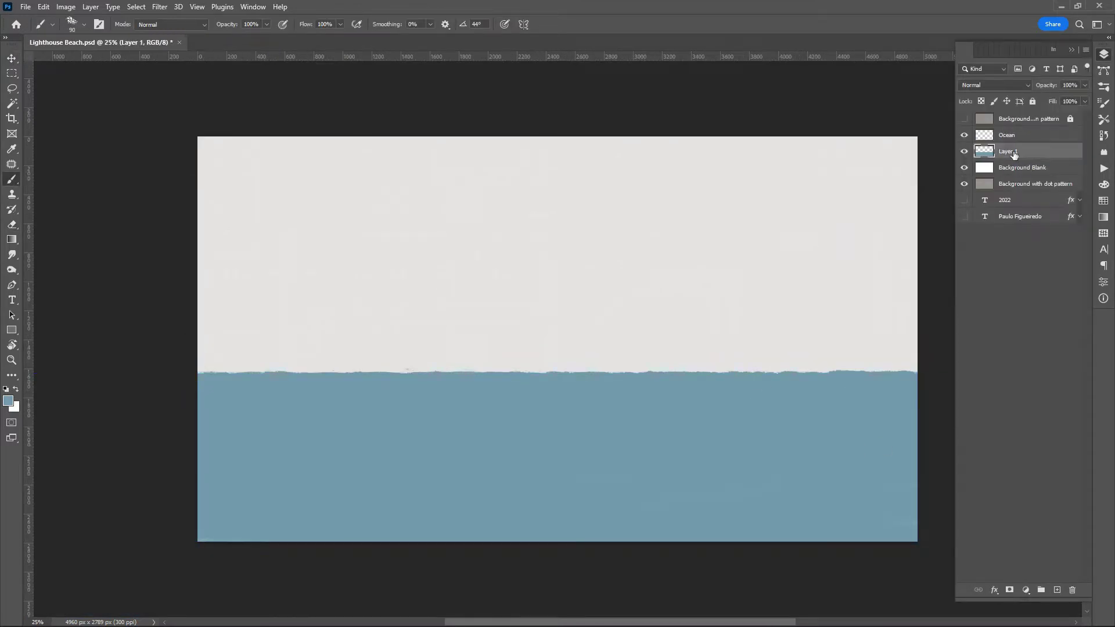
pyautogui.doubleClick(1008, 134)
pyautogui.write('OceanSand')
pyautogui.press('Return')
pyautogui.press('F7')
# - Choose a muted brown sand colour as the foreground colour
pyautogui.press('i')
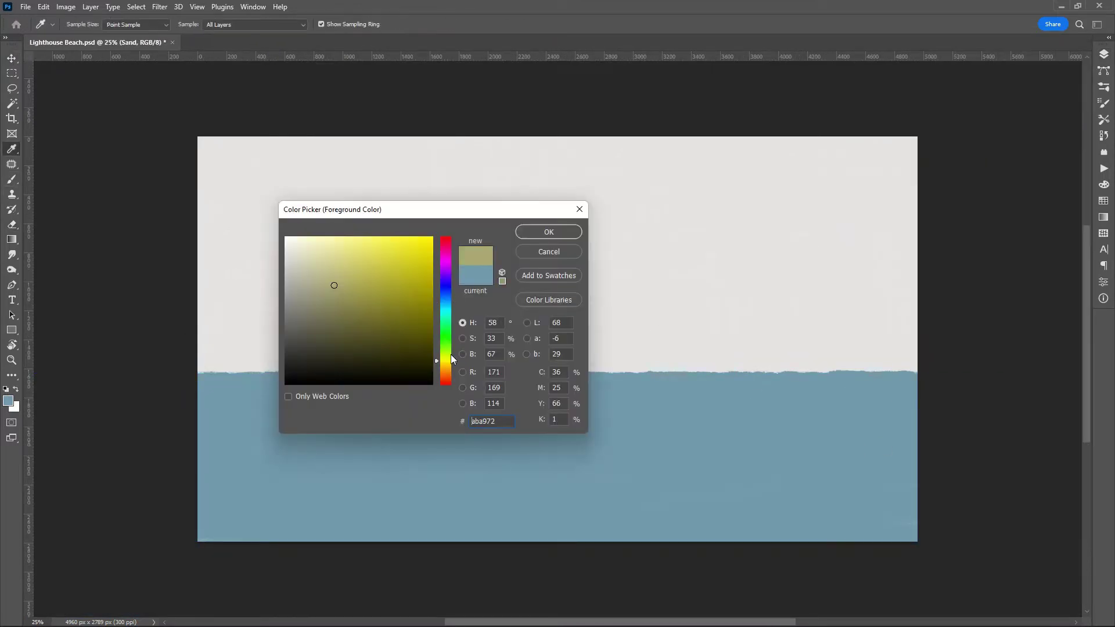
pyautogui.moveTo(450, 354); pyautogui.dragTo(454, 367)
pyautogui.click(356, 314)
pyautogui.moveTo(356, 314); pyautogui.dragTo(334, 323)
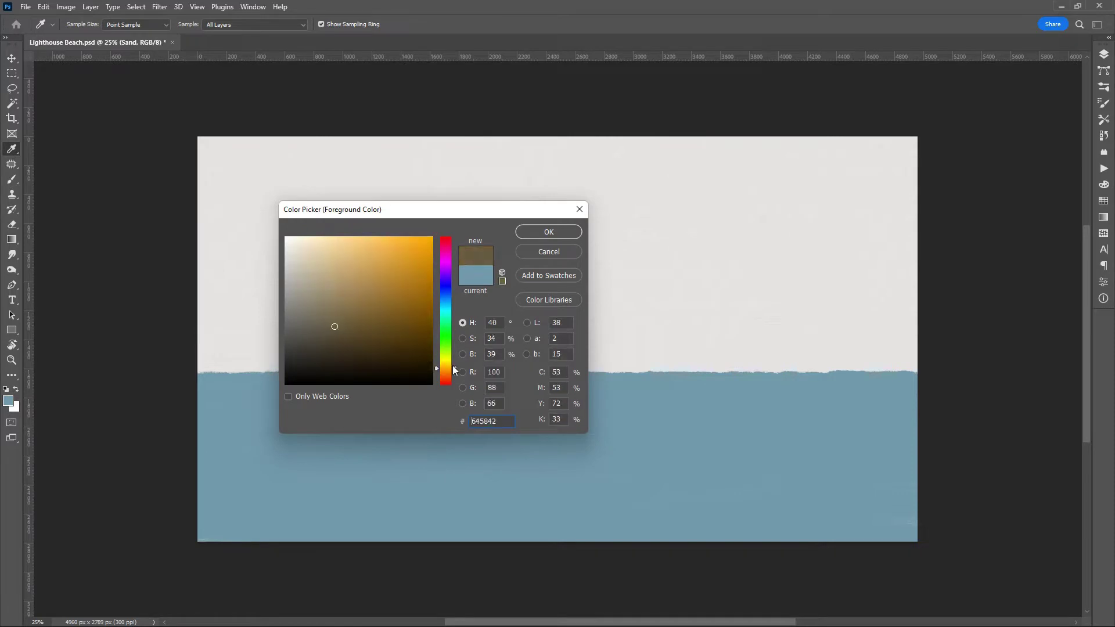
pyautogui.press('Return')
# - Paint brown sand along the shoreline and a large area on the right, tapering left toward the horizon
pyautogui.press('b')
pyautogui.moveTo(573, 379)
pyautogui.mouseDown()
pyautogui.moveTo(497, 342)
pyautogui.moveTo(635, 368)
pyautogui.moveTo(734, 498)
pyautogui.moveTo(831, 487)
pyautogui.moveTo(724, 378)
pyautogui.moveTo(767, 447)
pyautogui.mouseUp()
pyautogui.press('r')
pyautogui.moveTo(725, 407)
pyautogui.mouseDown()
pyautogui.moveTo(773, 274)
pyautogui.moveTo(667, 523)
pyautogui.moveTo(835, 214)
pyautogui.moveTo(835, 341)
pyautogui.mouseUp()
pyautogui.press('Escape')
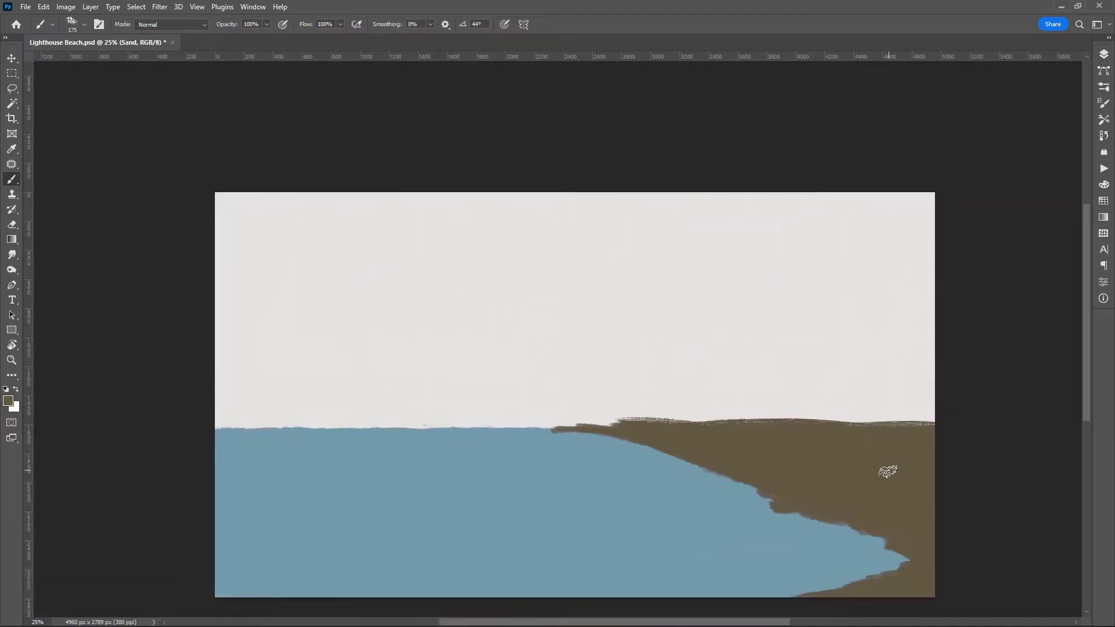
pyautogui.moveTo(545, 428); pyautogui.dragTo(658, 444)
# - Pick a lighter tan and paint highlight strokes along the sand edge and upper beach
pyautogui.click(8, 401)
pyautogui.click(326, 301)
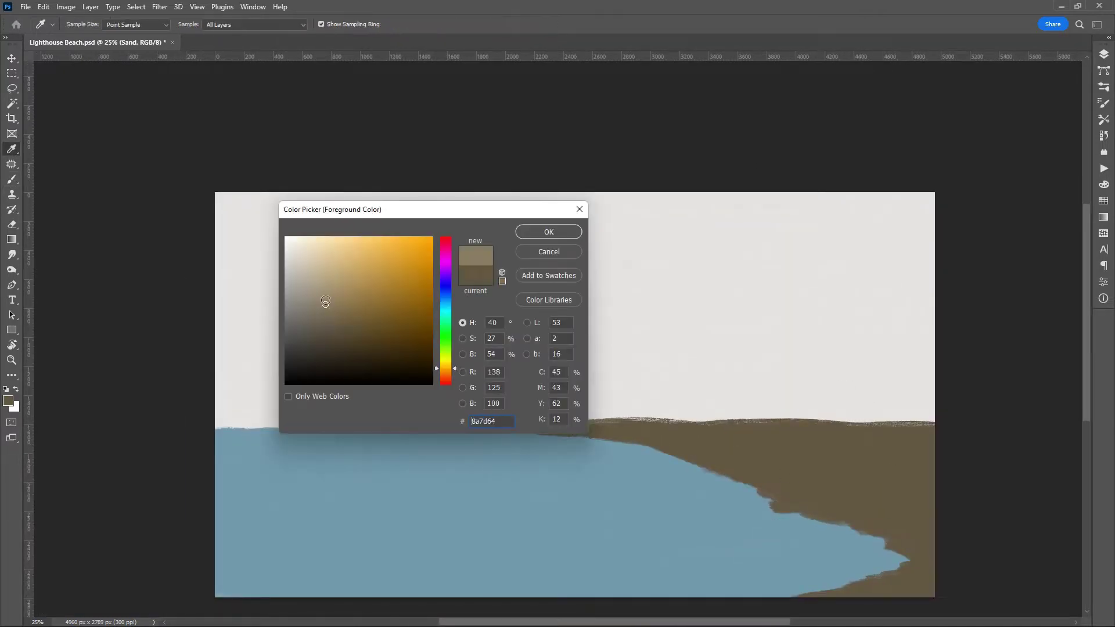
pyautogui.click(530, 229)
pyautogui.moveTo(809, 493)
pyautogui.mouseDown()
pyautogui.moveTo(879, 528)
pyautogui.moveTo(907, 253)
pyautogui.moveTo(813, 377)
pyautogui.moveTo(1037, 174)
pyautogui.mouseUp()
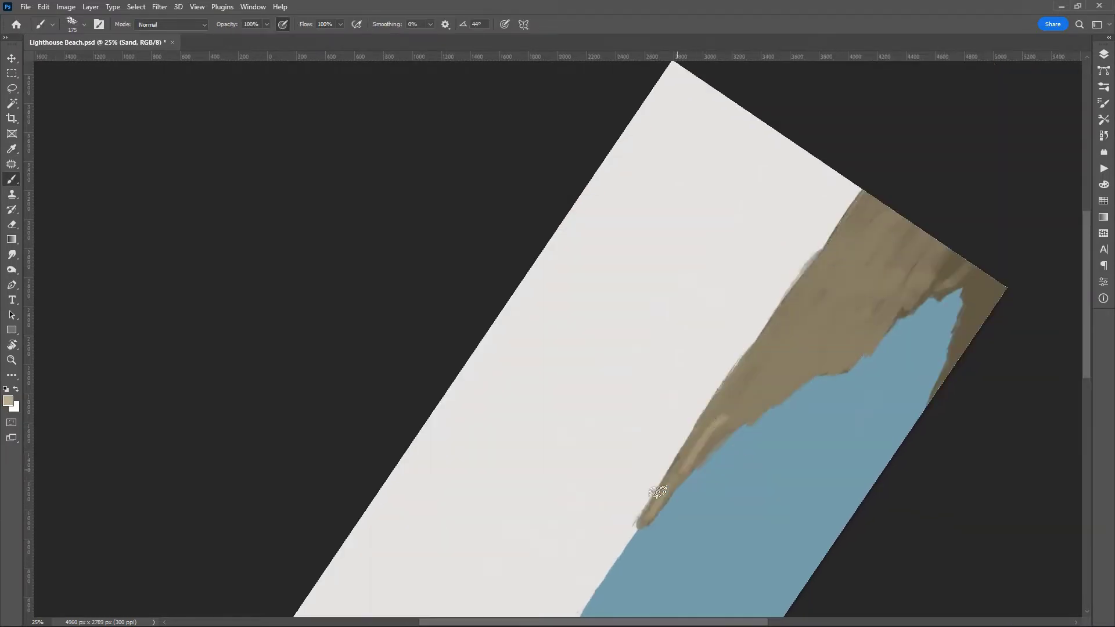
pyautogui.moveTo(727, 460)
pyautogui.mouseDown()
pyautogui.moveTo(704, 423)
pyautogui.moveTo(871, 291)
pyautogui.mouseUp()
pyautogui.press('Escape')
pyautogui.moveTo(615, 334); pyautogui.dragTo(577, 341)
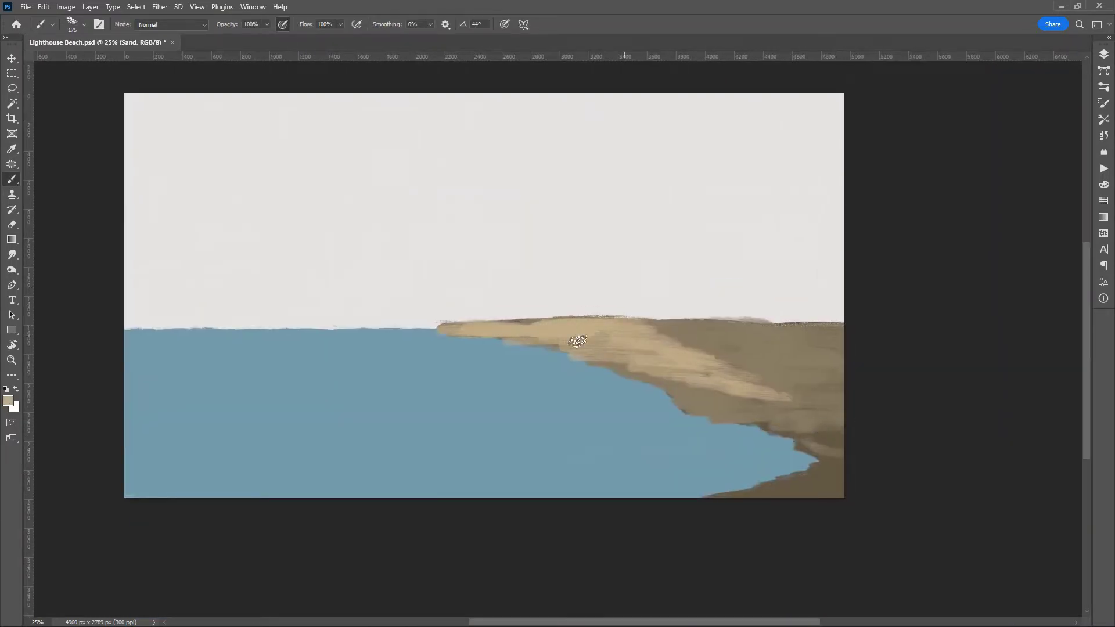
# - Paint a dark brown stroke along the lower shore, briefly lowering then restoring full brush opacity
pyautogui.scroll(3, 794, 561)
pyautogui.hscroll(3, 686, 485)
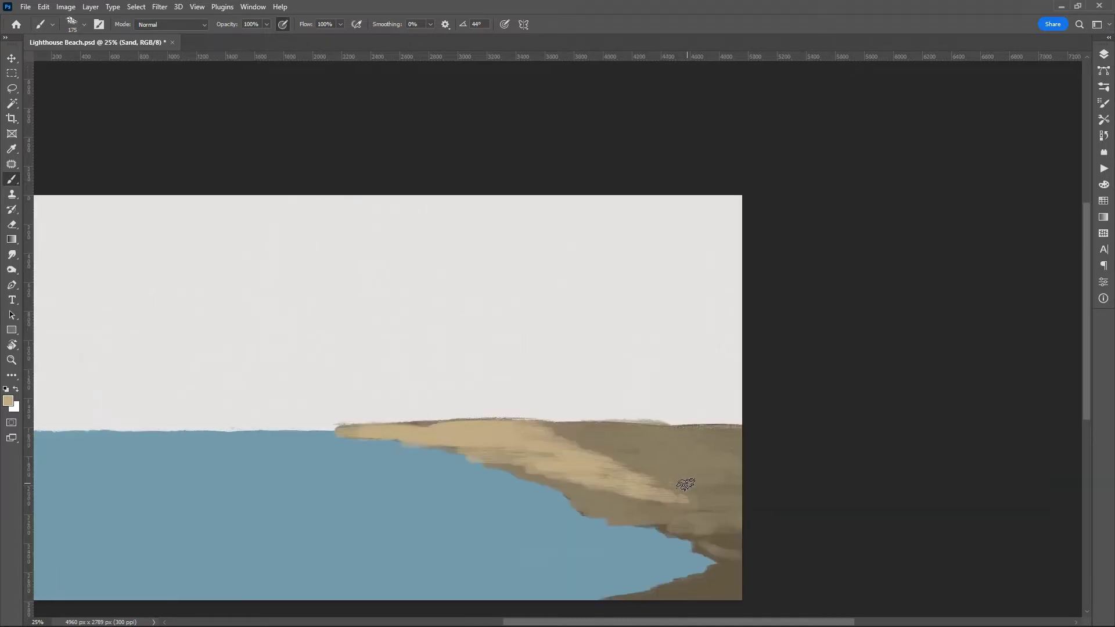
pyautogui.moveTo(645, 597); pyautogui.dragTo(709, 593)
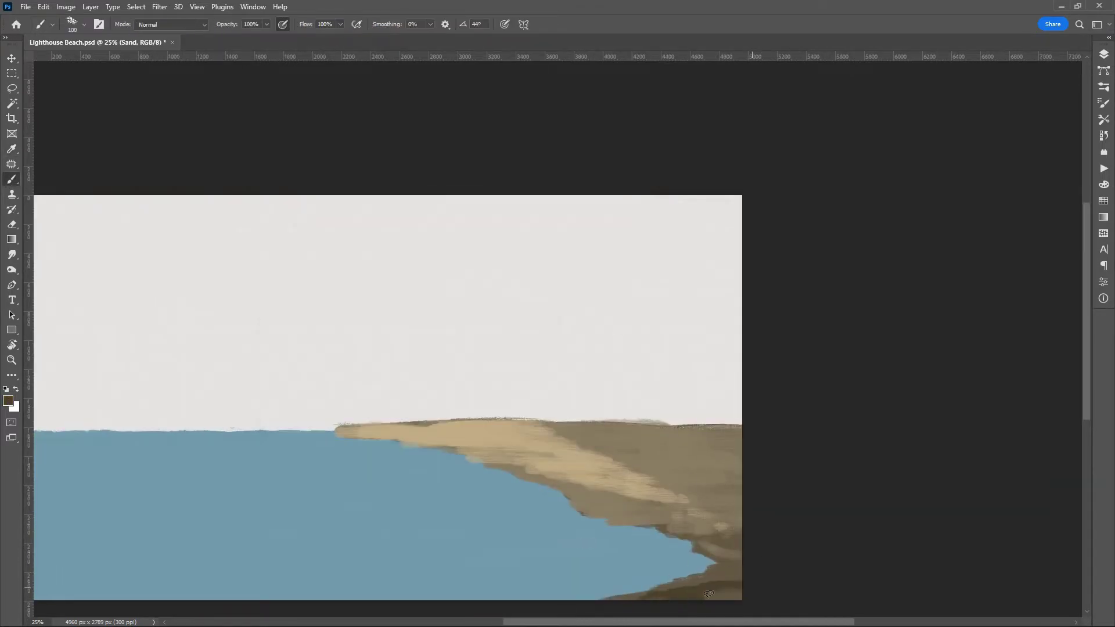
pyautogui.press('r')
pyautogui.moveTo(800, 555); pyautogui.dragTo(859, 249)
pyautogui.keyDown('alt'); pyautogui.click(763, 263); pyautogui.keyUp('alt')
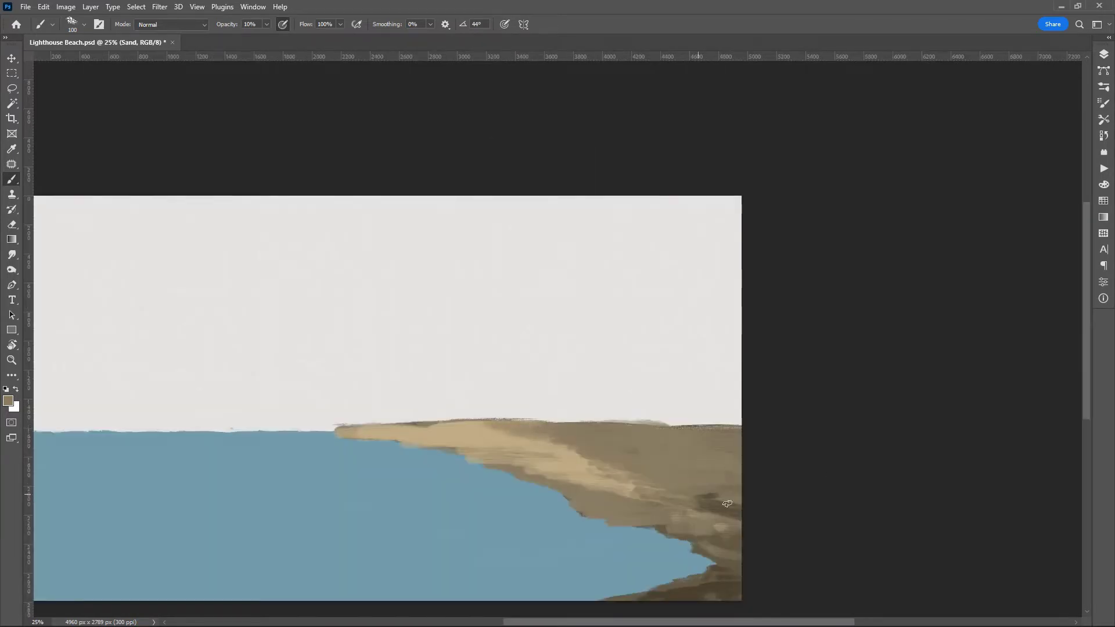
pyautogui.press('0')
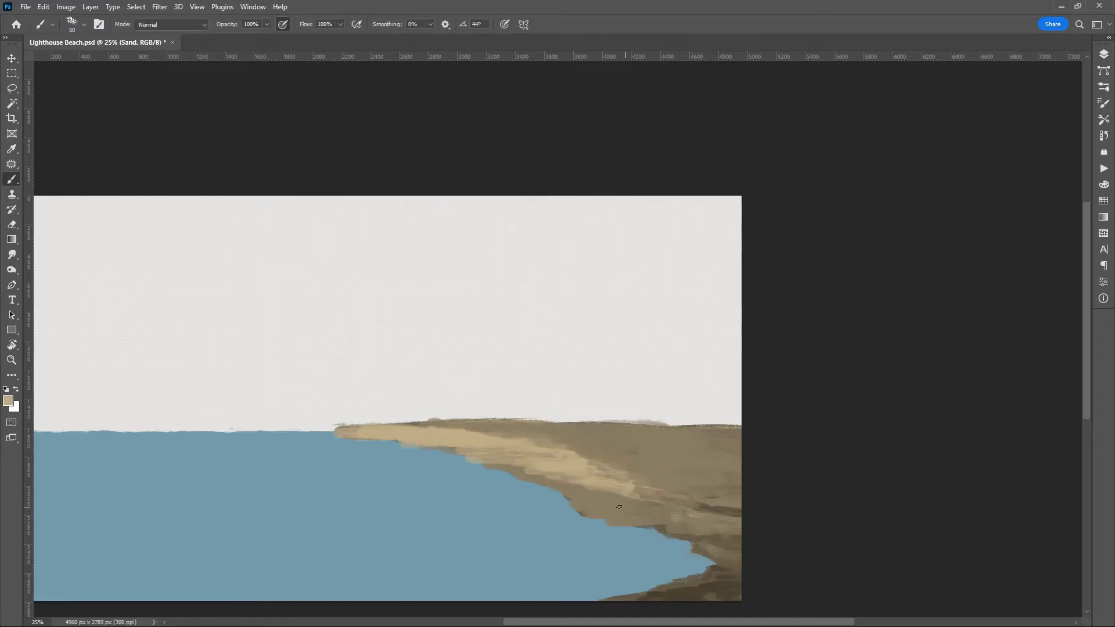
# - Choose a lighter tan and add tan and brown strokes on the upper sand and inlet edge
pyautogui.moveTo(743, 526); pyautogui.dragTo(800, 336)
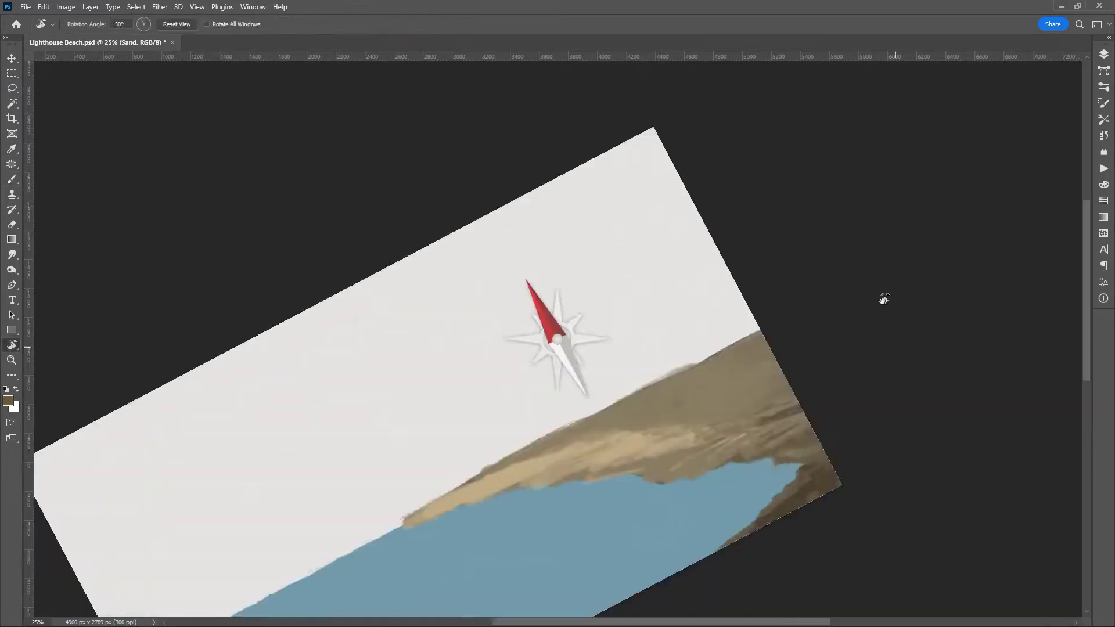
pyautogui.click(8, 401)
pyautogui.click(548, 229)
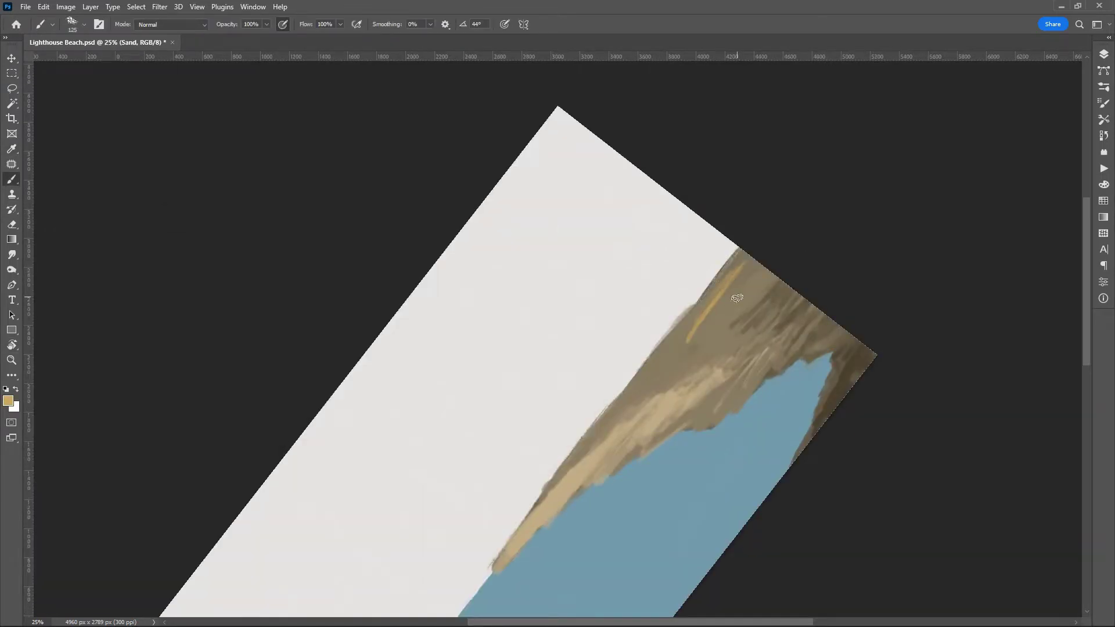
pyautogui.moveTo(749, 261)
pyautogui.mouseDown()
pyautogui.moveTo(697, 337)
pyautogui.moveTo(626, 403)
pyautogui.moveTo(803, 307)
pyautogui.mouseUp()
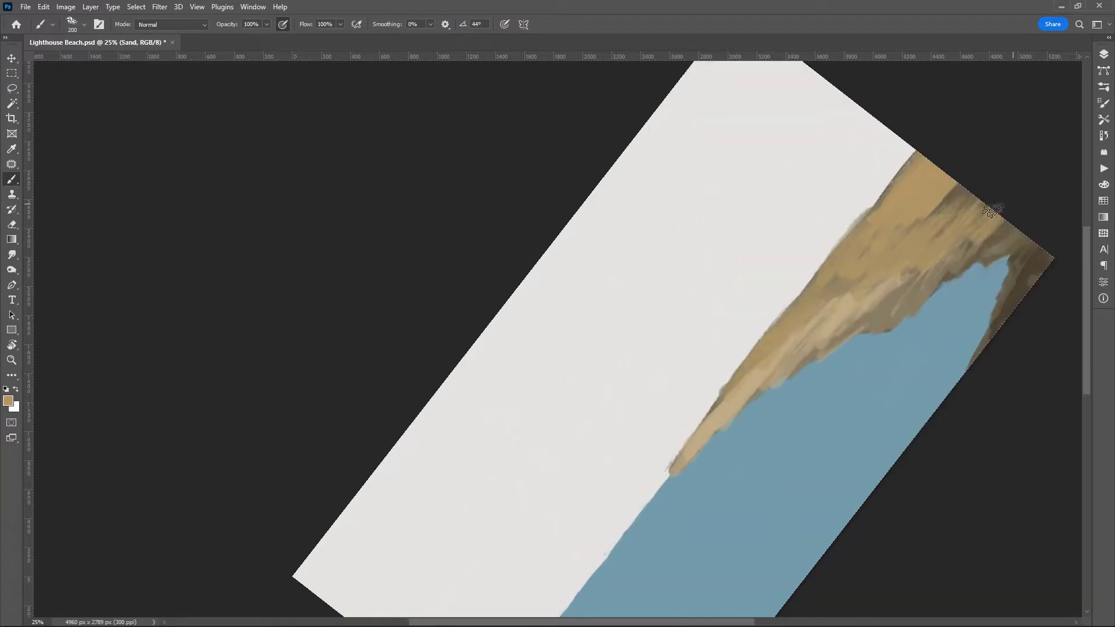
pyautogui.moveTo(1011, 249)
pyautogui.mouseDown()
pyautogui.moveTo(998, 307)
pyautogui.moveTo(981, 255)
pyautogui.moveTo(871, 319)
pyautogui.mouseUp()
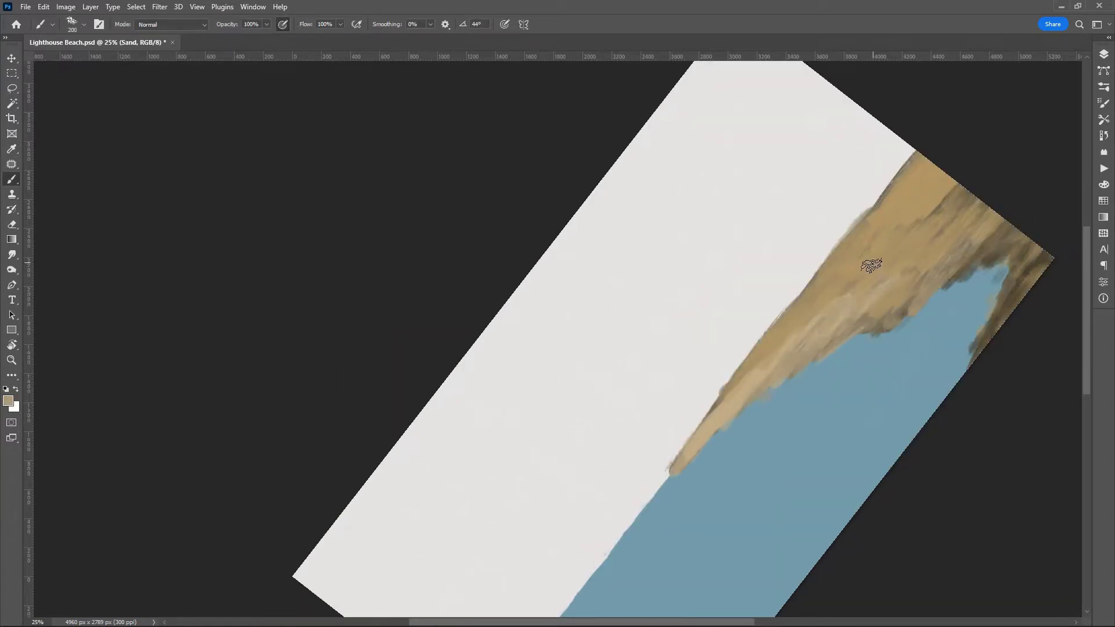
# - Paint white surf along the far shore edge at the horizon
pyautogui.press('Escape')
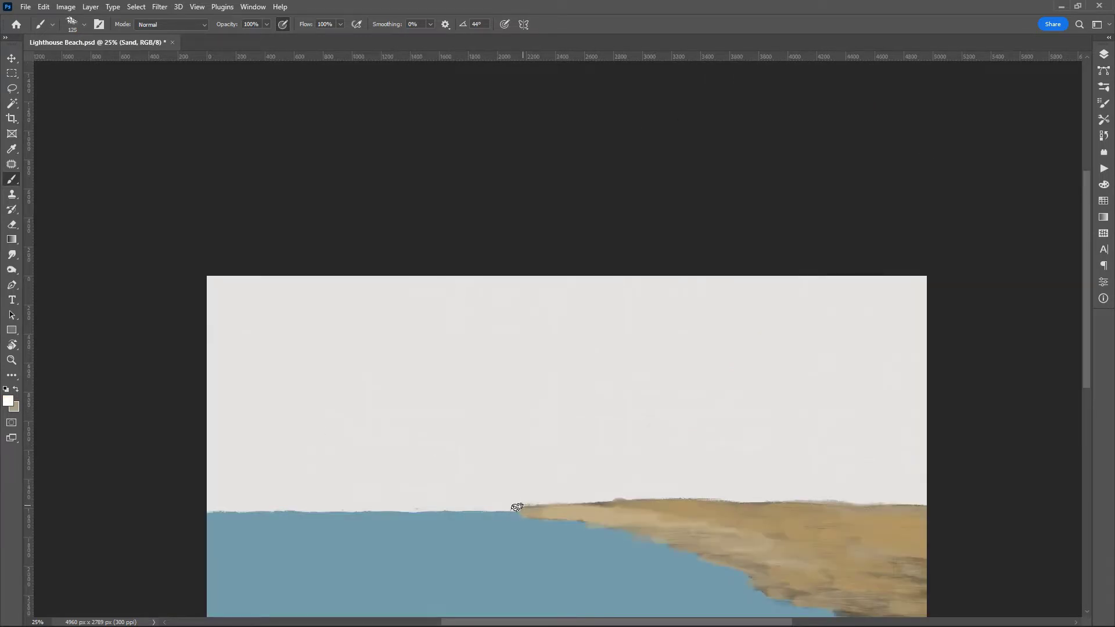
pyautogui.moveTo(463, 510); pyautogui.dragTo(750, 278)
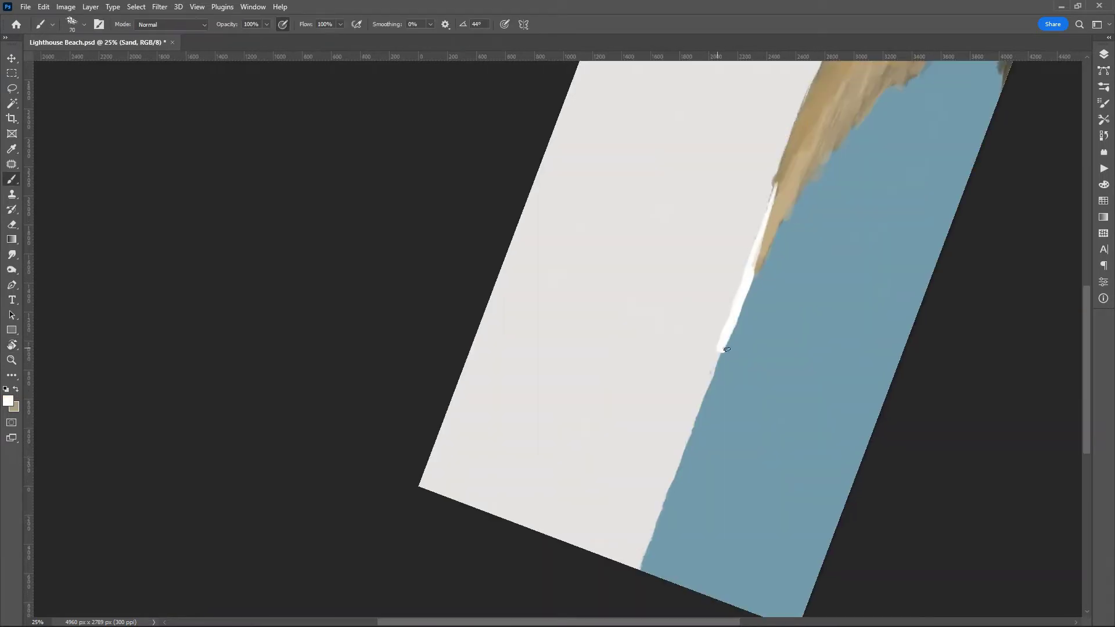
pyautogui.scroll(3, 752, 310)
pyautogui.moveTo(836, 174); pyautogui.dragTo(761, 428)
pyautogui.press('Escape')
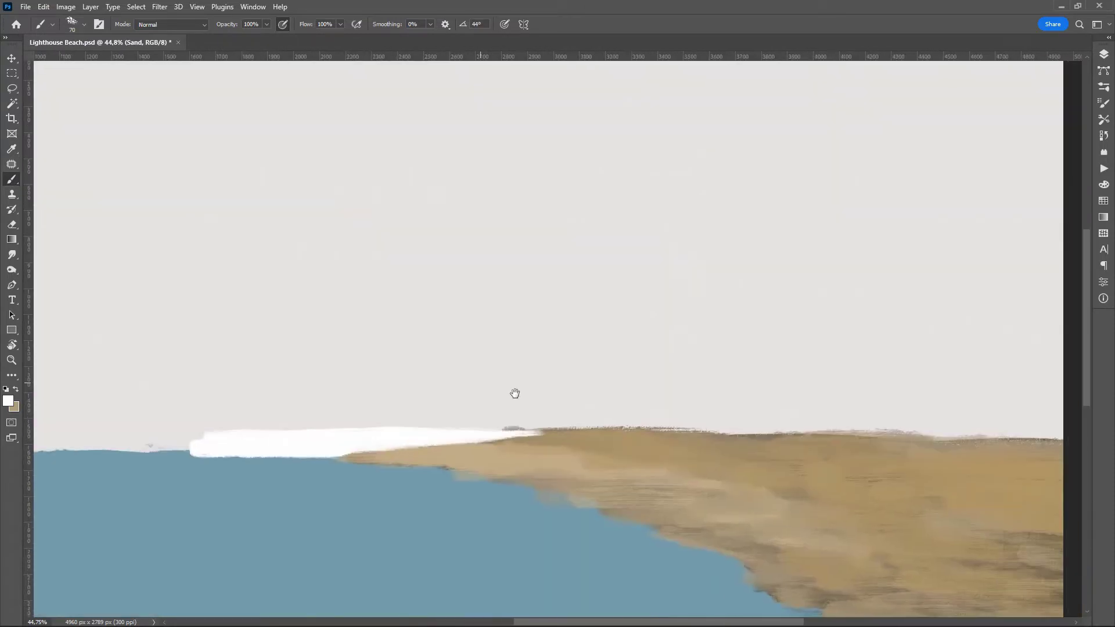
pyautogui.scroll(-2, 540, 440)
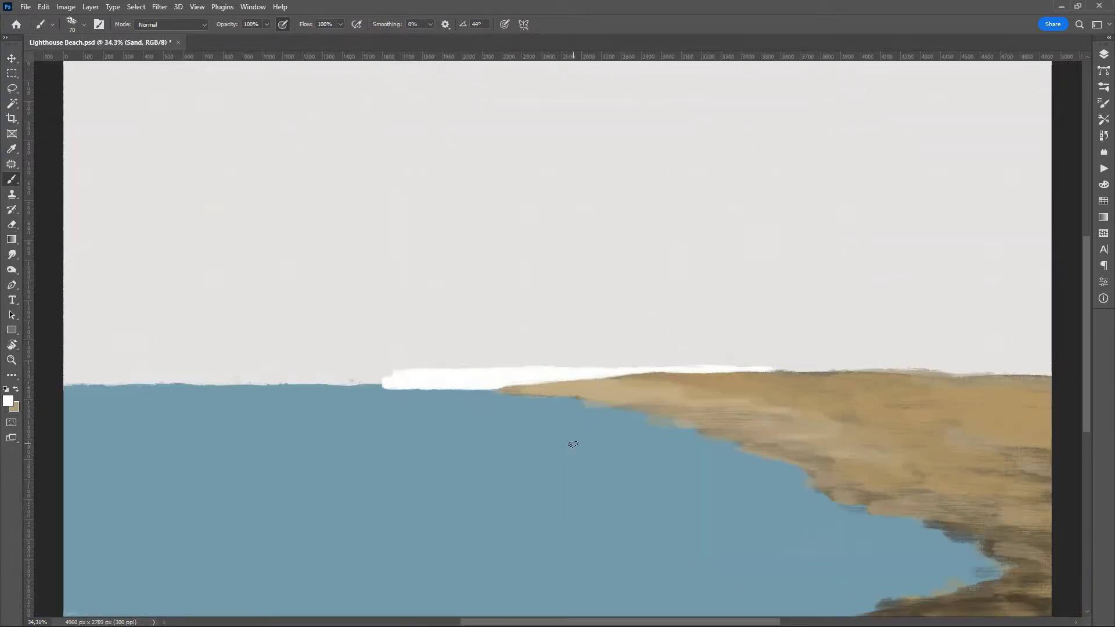
pyautogui.scroll(4, 639, 453)
# - Choose a dark green and paint the small lighthouse on the surf
pyautogui.click(8, 401)
pyautogui.click(446, 336)
pyautogui.click(376, 350)
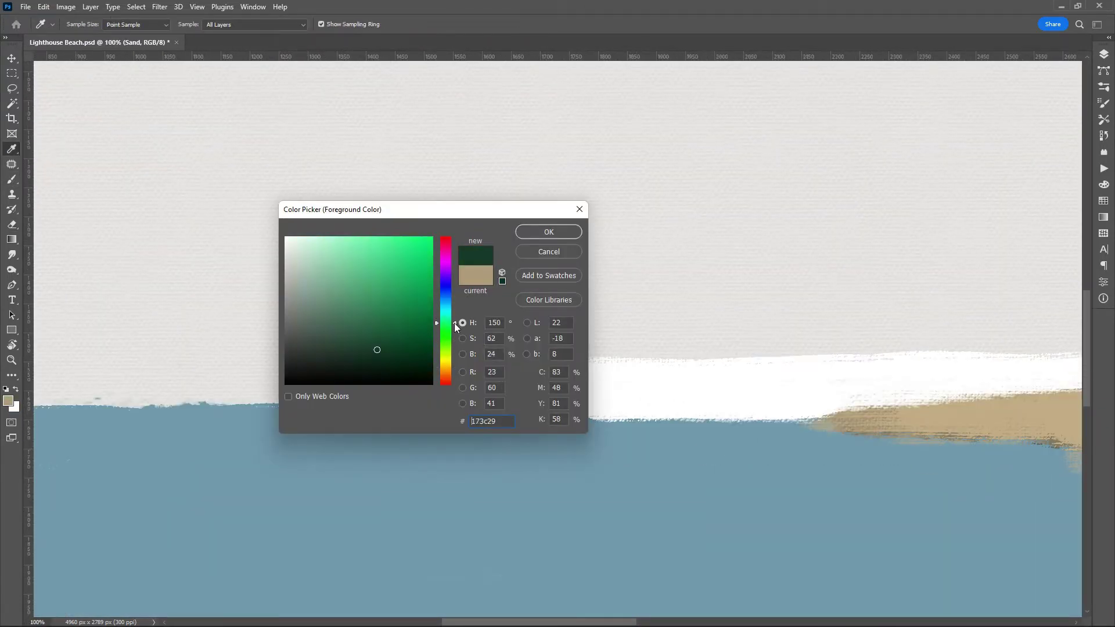
pyautogui.click(548, 232)
pyautogui.moveTo(578, 354); pyautogui.dragTo(578, 328)
pyautogui.scroll(-3, 583, 326)
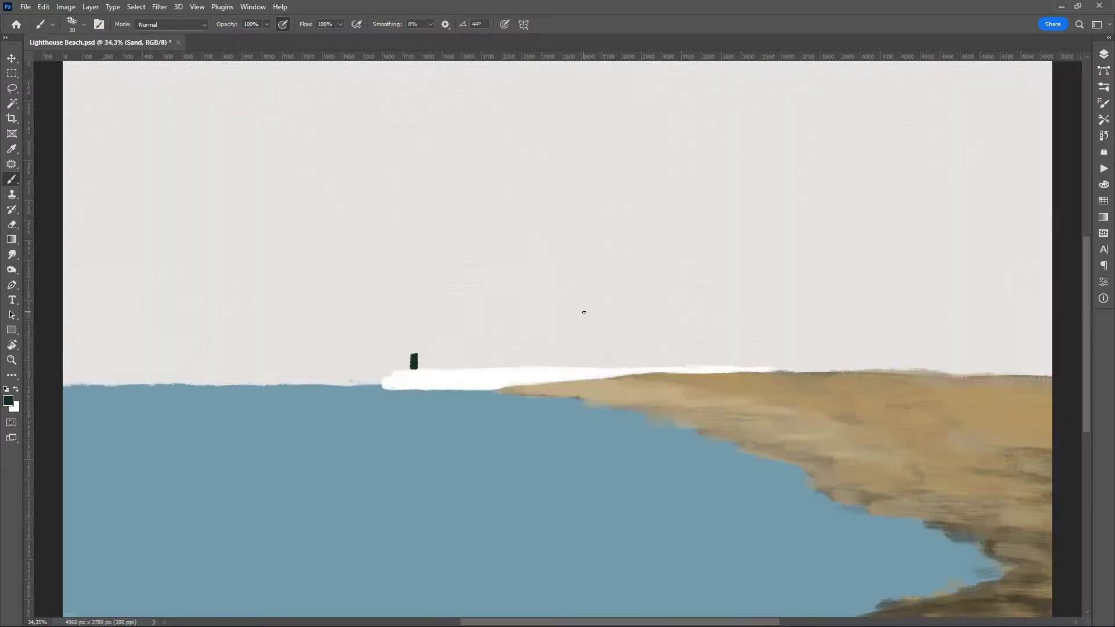
pyautogui.scroll(5, 583, 311)
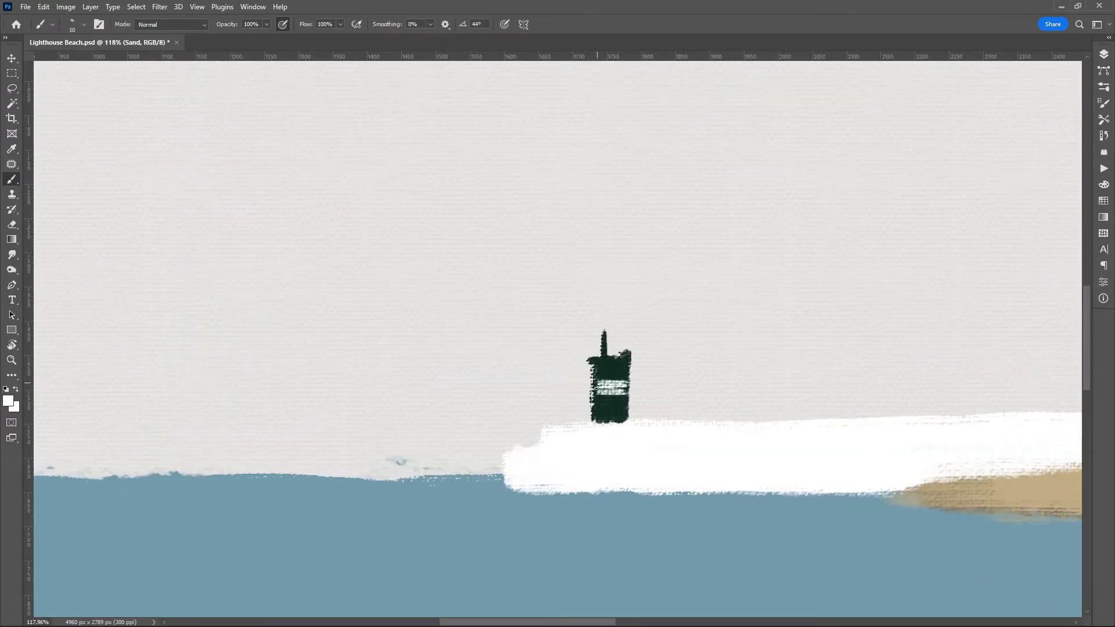
# - Sample the lighthouse stripe's light grey, then reselect and fine-tune the dark green
pyautogui.click(8, 401)
pyautogui.click(614, 391)
pyautogui.press('Return')
pyautogui.click(8, 400)
pyautogui.click(620, 407)
pyautogui.press('Return')
pyautogui.click(8, 400)
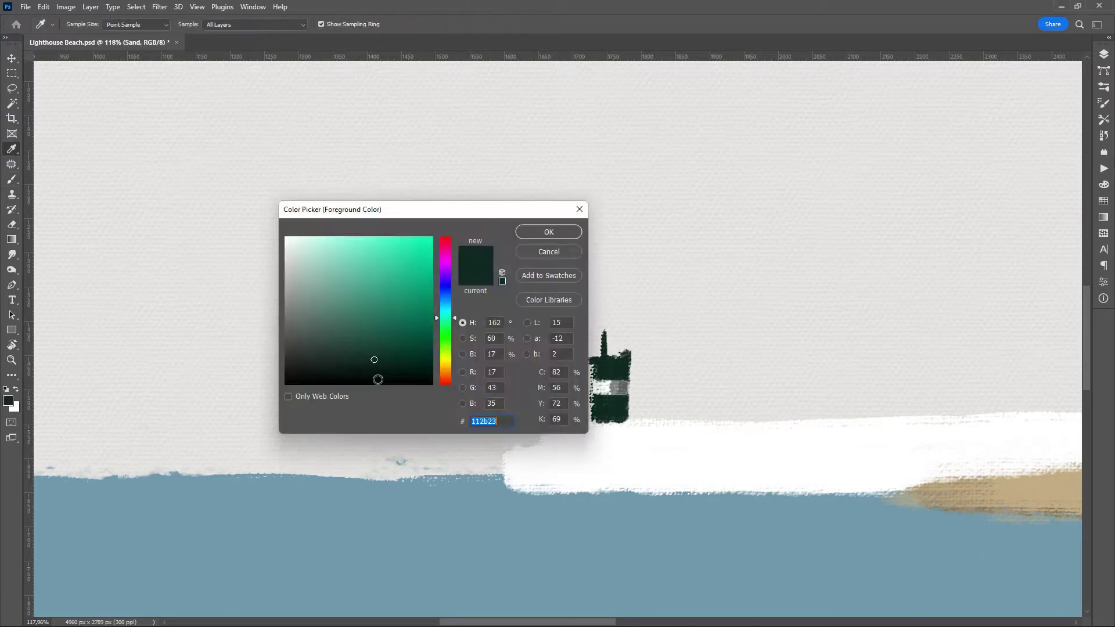
pyautogui.press('Return')
pyautogui.scroll(-3, 620, 377)
# - Set white and then light grey as paint colours, toggling between Eraser and Brush
pyautogui.press('e')
pyautogui.scroll(5, 406, 377)
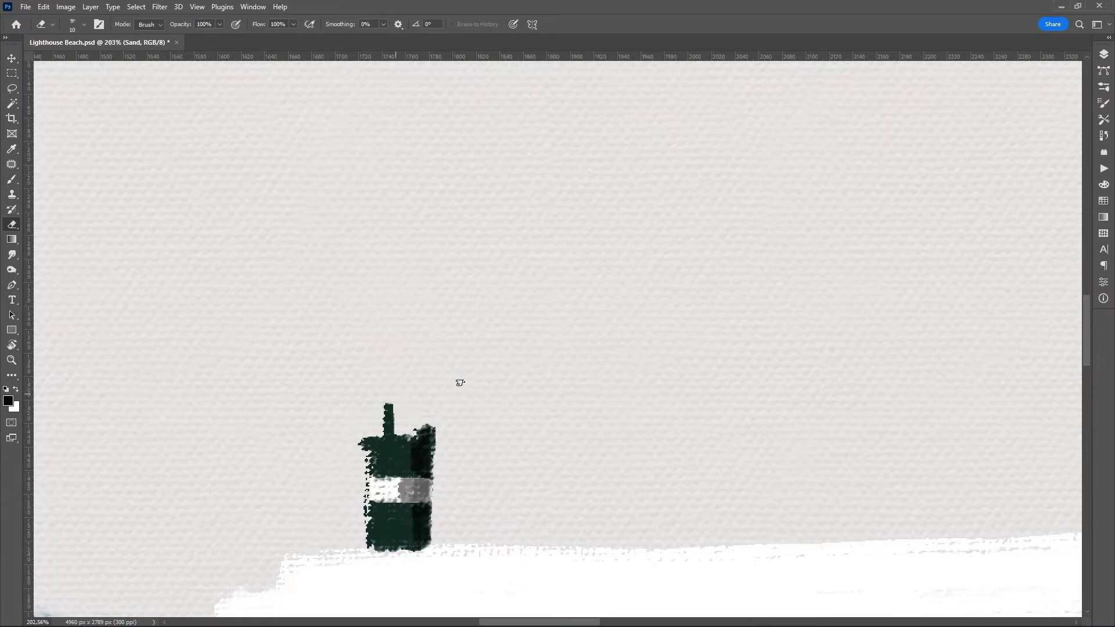
pyautogui.scroll(-5, 419, 365)
pyautogui.scroll(6, 409, 352)
pyautogui.click(8, 401)
pyautogui.press('Return')
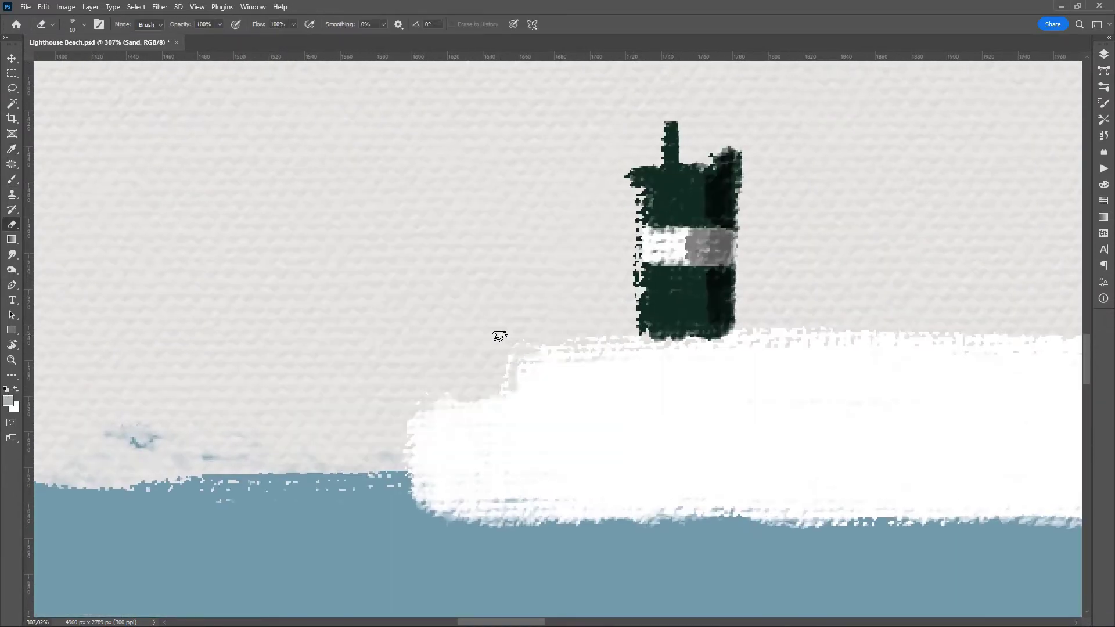
pyautogui.click(8, 400)
pyautogui.press('Return')
pyautogui.press('b')
pyautogui.click(8, 401)
pyautogui.press('Return')
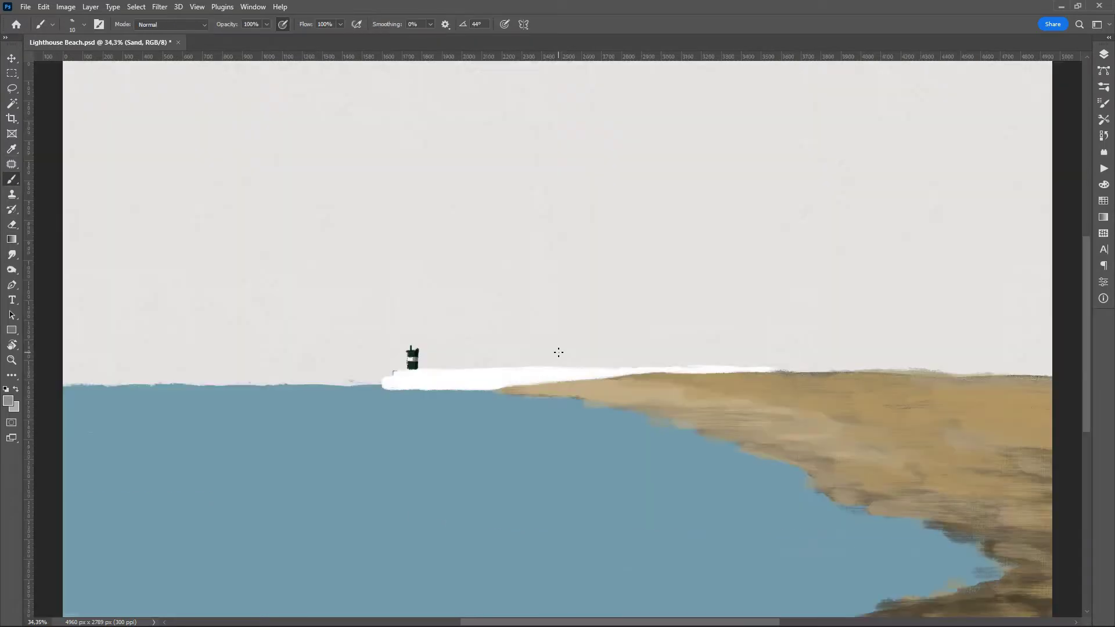
pyautogui.scroll(-5, 558, 366)
pyautogui.scroll(4, 550, 404)
pyautogui.press('e')
# - Rotate the view along the pier and reshape the white pier's tip and end with a larger brush
pyautogui.press('r')
pyautogui.moveTo(560, 393); pyautogui.dragTo(730, 365)
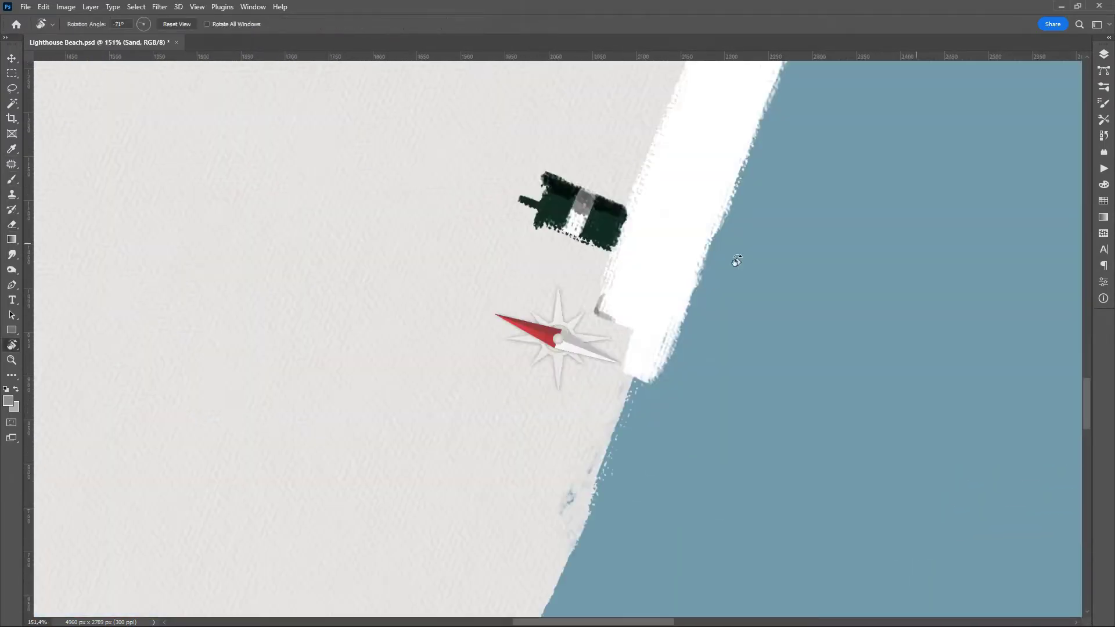
pyautogui.press('b')
pyautogui.moveTo(761, 300)
pyautogui.mouseDown()
pyautogui.moveTo(746, 370)
pyautogui.moveTo(771, 322)
pyautogui.mouseUp()
pyautogui.keyDown('alt'); pyautogui.click(747, 266); pyautogui.keyUp('alt')
pyautogui.scroll(3, 652, 437)
pyautogui.press(']')
pyautogui.press(']')
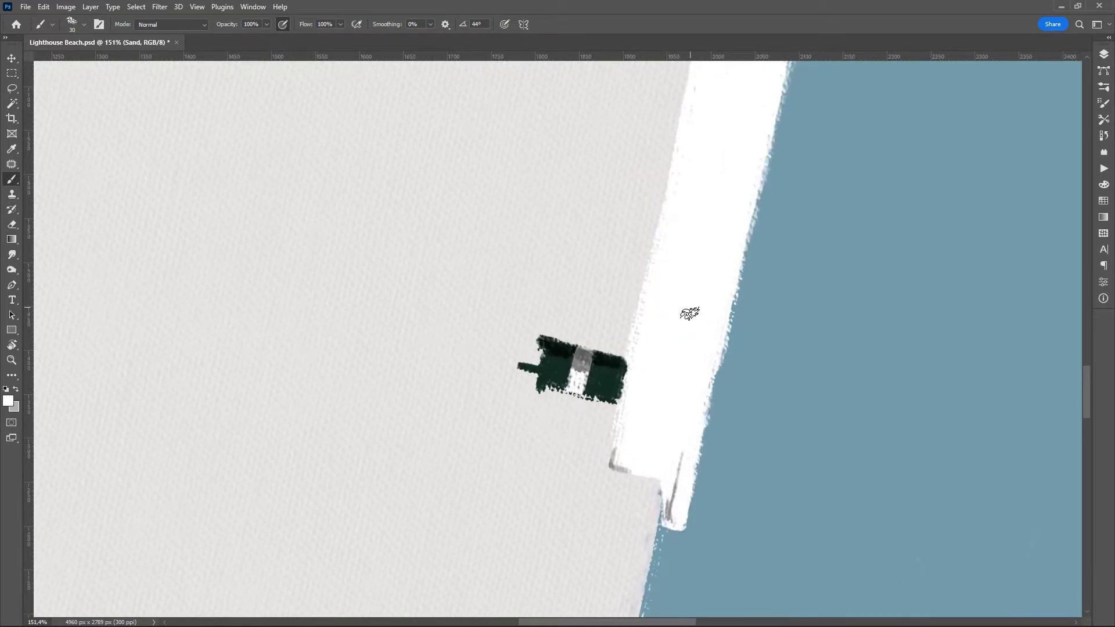
pyautogui.moveTo(689, 314)
pyautogui.mouseDown()
pyautogui.moveTo(560, 366)
pyautogui.moveTo(389, 406)
pyautogui.mouseUp()
# - Shade the white pier with grey strokes, adjusting the grey's hue midway
pyautogui.moveTo(459, 418); pyautogui.dragTo(410, 412)
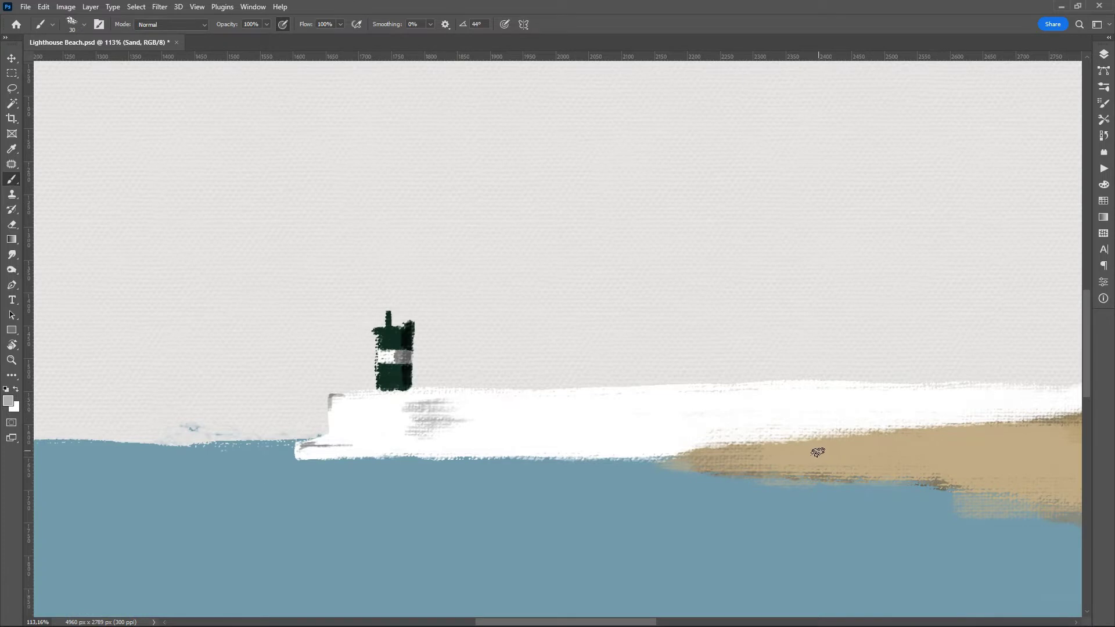
pyautogui.click(8, 401)
pyautogui.moveTo(462, 290); pyautogui.dragTo(465, 275)
pyautogui.click(570, 239)
pyautogui.moveTo(569, 241)
pyautogui.mouseDown()
pyautogui.moveTo(626, 424)
pyautogui.moveTo(659, 301)
pyautogui.mouseUp()
pyautogui.moveTo(630, 421); pyautogui.dragTo(668, 214)
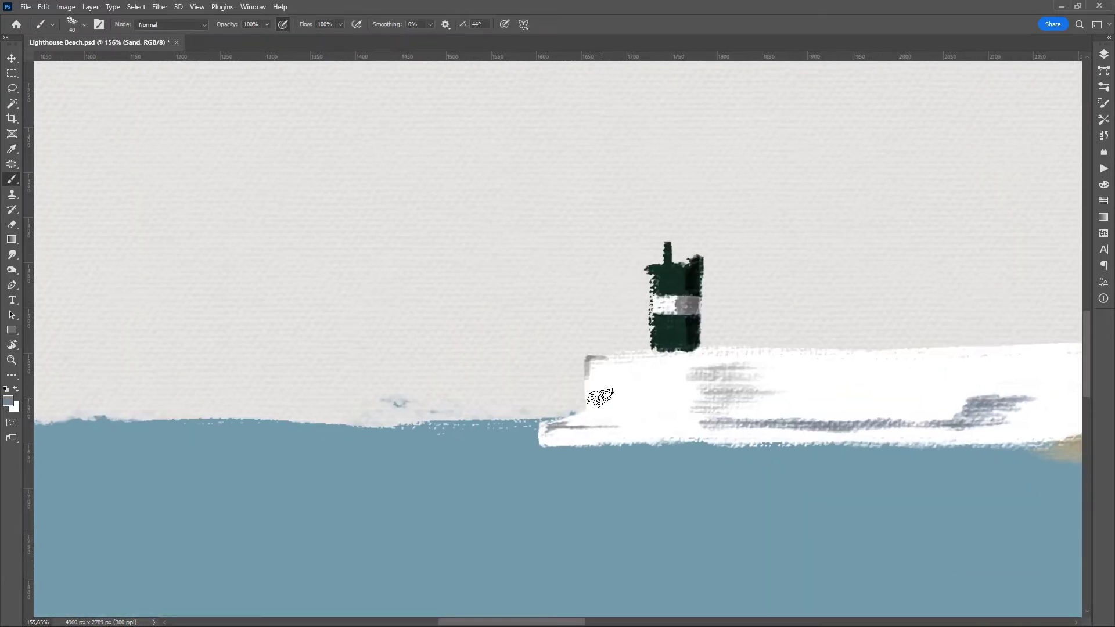
# - Erase the ragged white above the shoreline and the white band above the horizon
pyautogui.press('e')
pyautogui.scroll(-3, 600, 397)
pyautogui.scroll(3, 547, 398)
pyautogui.scroll(3, 557, 407)
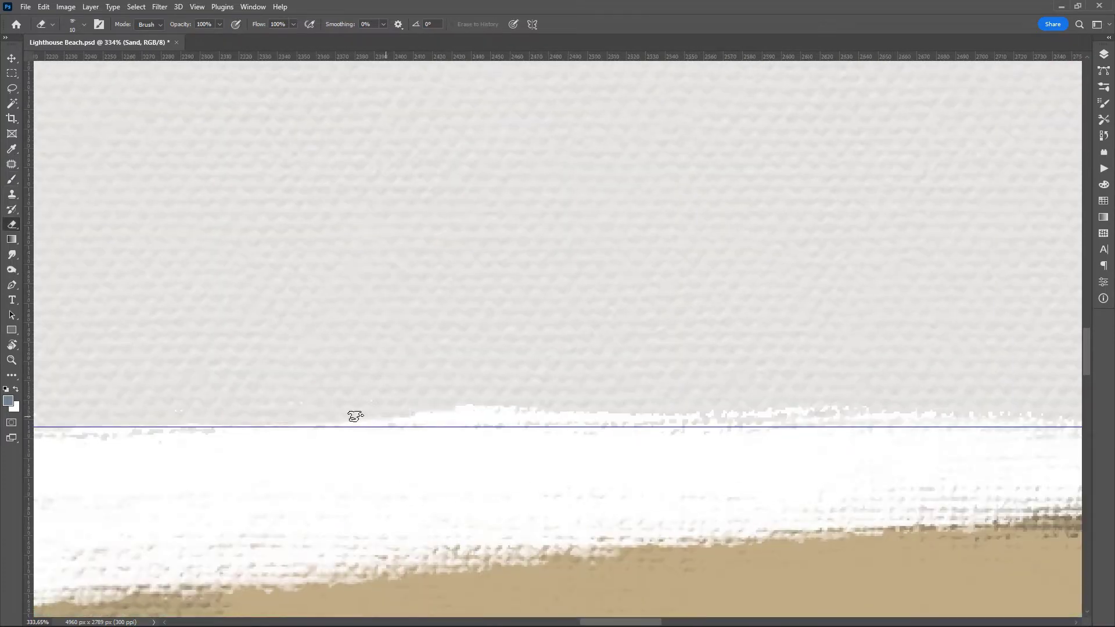
pyautogui.moveTo(292, 411)
pyautogui.mouseDown()
pyautogui.moveTo(547, 443)
pyautogui.moveTo(810, 427)
pyautogui.mouseUp()
pyautogui.scroll(-5, 639, 430)
pyautogui.press(']')
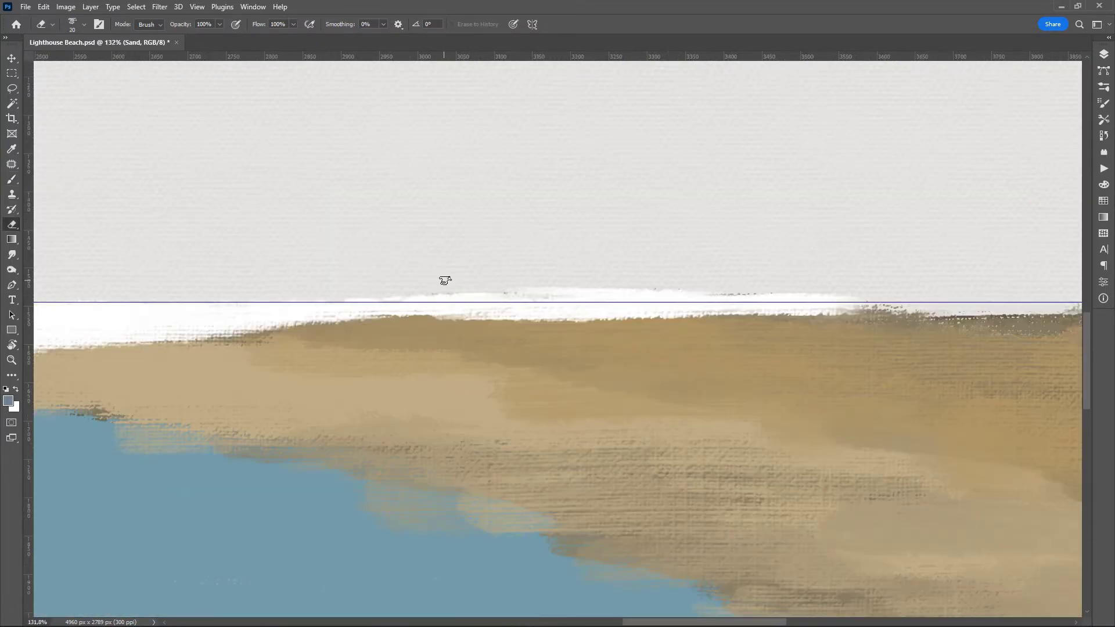
pyautogui.moveTo(445, 291)
pyautogui.mouseDown()
pyautogui.moveTo(784, 291)
pyautogui.moveTo(617, 291)
pyautogui.moveTo(694, 291)
pyautogui.mouseUp()
# - Repaint straight white surf strokes along the shoreline band
pyautogui.press('b')
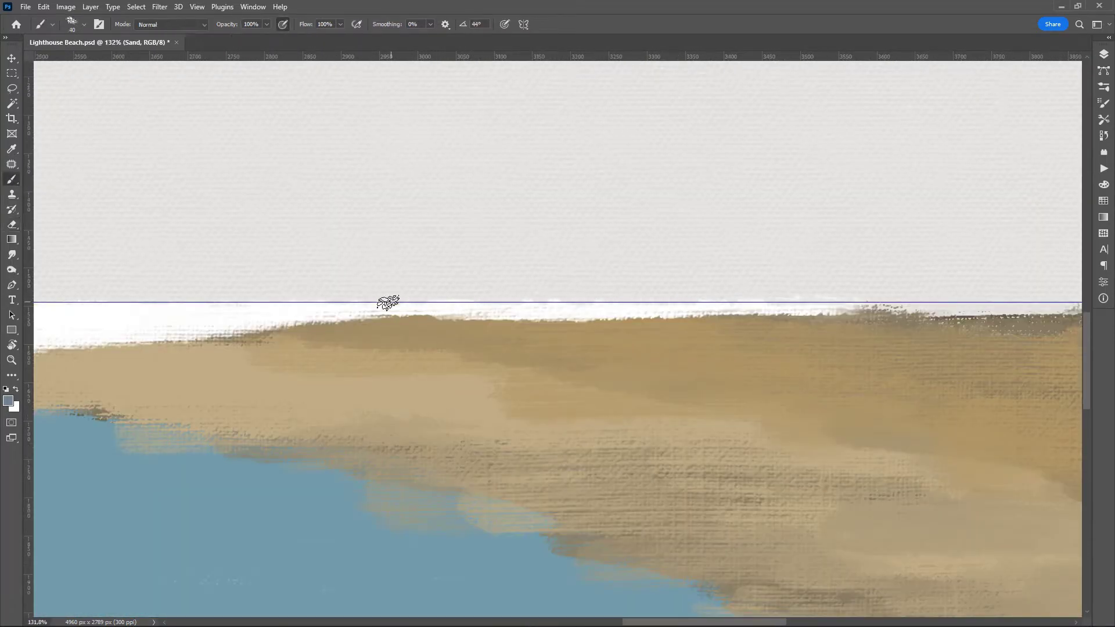
pyautogui.scroll(2, 388, 302)
pyautogui.moveTo(369, 318); pyautogui.dragTo(752, 318)
pyautogui.scroll(2, 752, 319)
pyautogui.moveTo(465, 379); pyautogui.dragTo(677, 381)
# - Delete the horizontal guide, select Layer 1 and sample a dark grey for the pier
pyautogui.press('v')
pyautogui.hotkey('ctrl', '0')
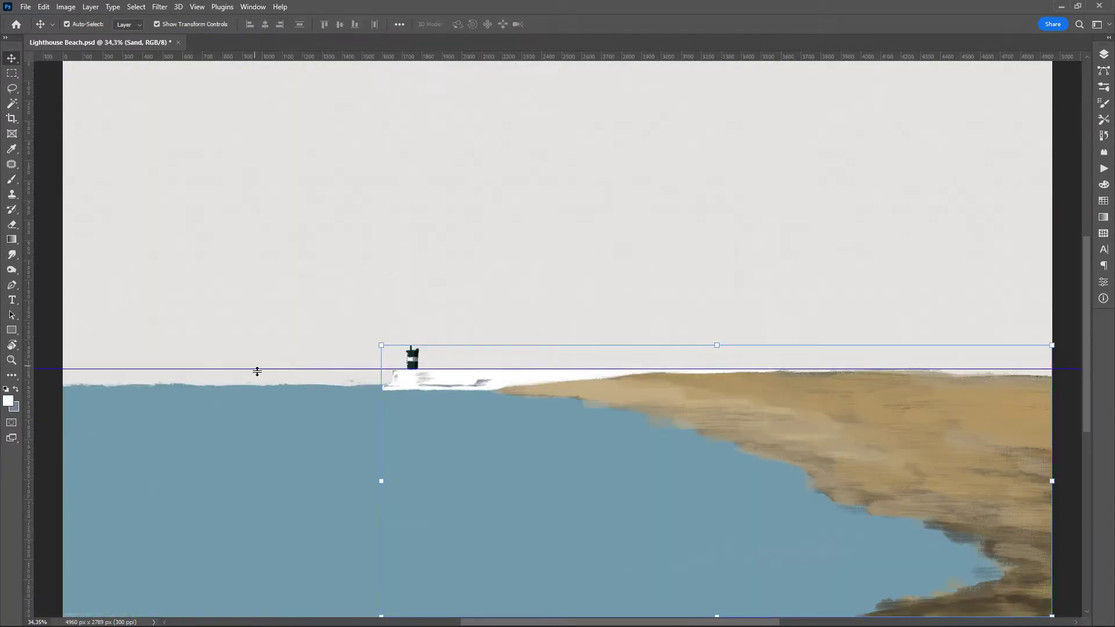
pyautogui.moveTo(258, 371); pyautogui.dragTo(258, 56)
pyautogui.press('Return')
pyautogui.press('b')
pyautogui.click(1103, 54)
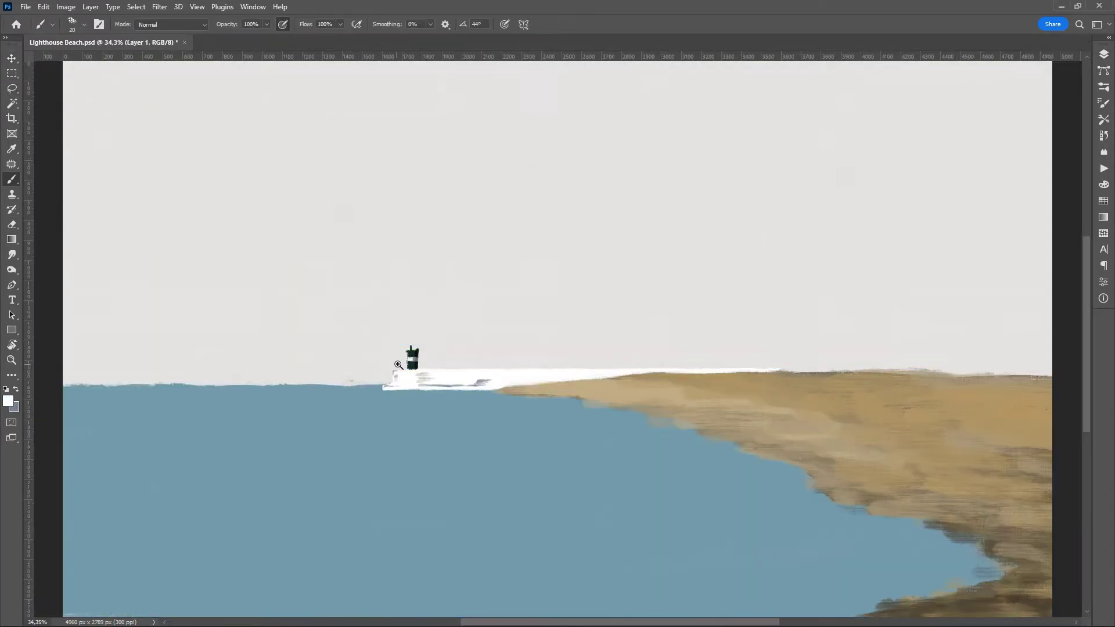
pyautogui.scroll(5, 399, 369)
pyautogui.click(8, 400)
pyautogui.click(299, 327)
pyautogui.press('Return')
# - Paint the dark grey pier shape extending left from the lighthouse along the water
pyautogui.moveTo(325, 482); pyautogui.dragTo(219, 473)
pyautogui.scroll(-5, 220, 473)
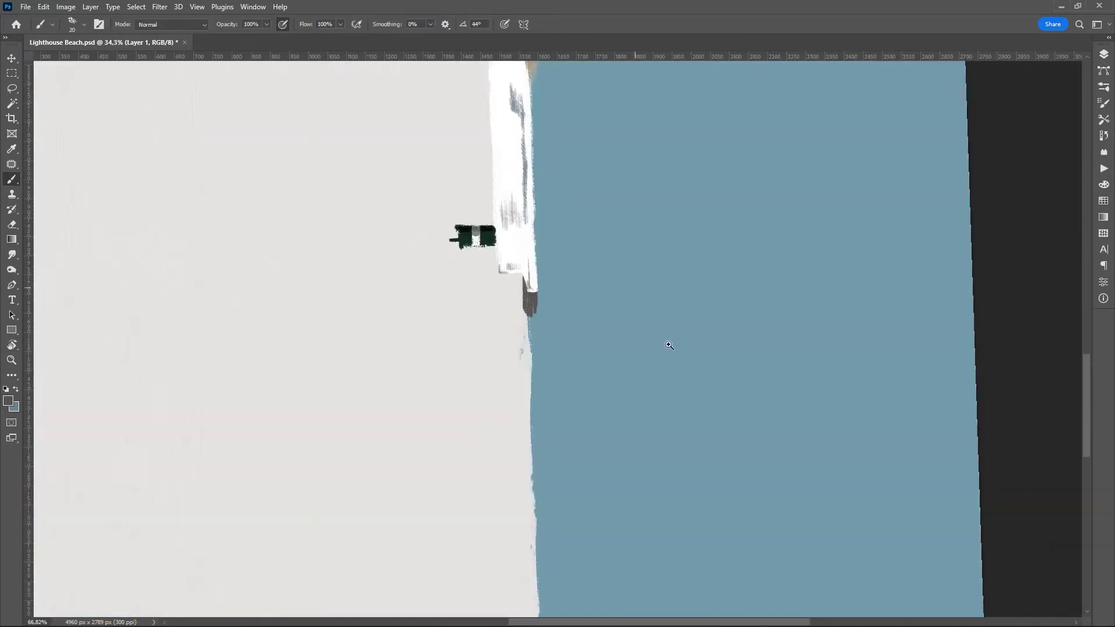
pyautogui.moveTo(460, 221); pyautogui.dragTo(461, 407)
pyautogui.moveTo(444, 266); pyautogui.dragTo(486, 449)
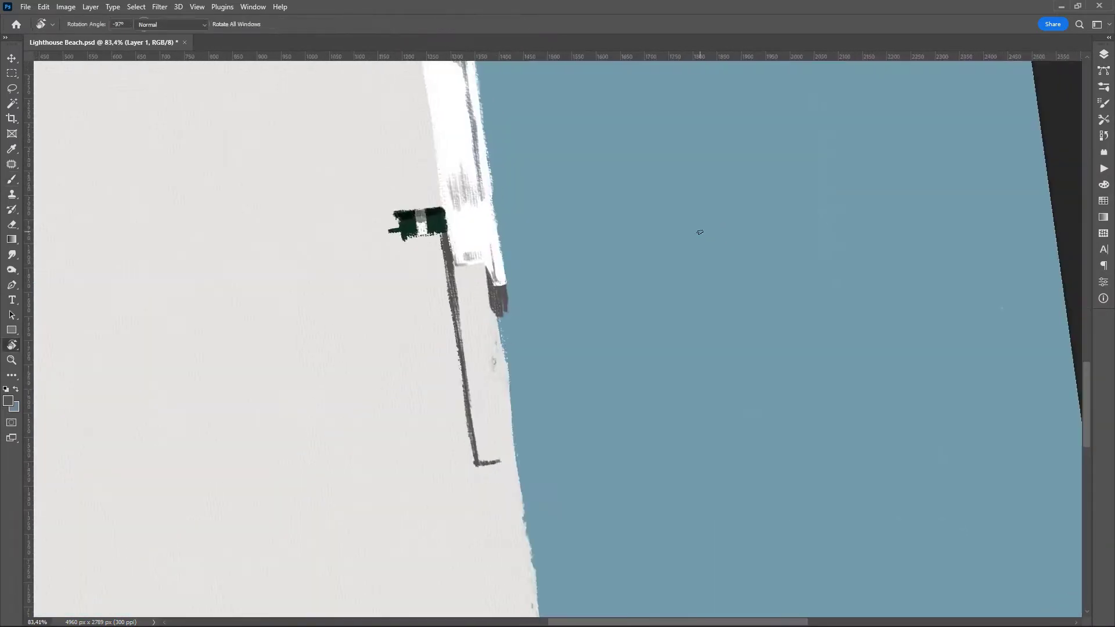
pyautogui.moveTo(505, 285); pyautogui.dragTo(538, 490)
pyautogui.press(']')
pyautogui.press(']')
pyautogui.press(']')
pyautogui.moveTo(488, 279); pyautogui.dragTo(491, 412)
pyautogui.moveTo(464, 261); pyautogui.dragTo(511, 453)
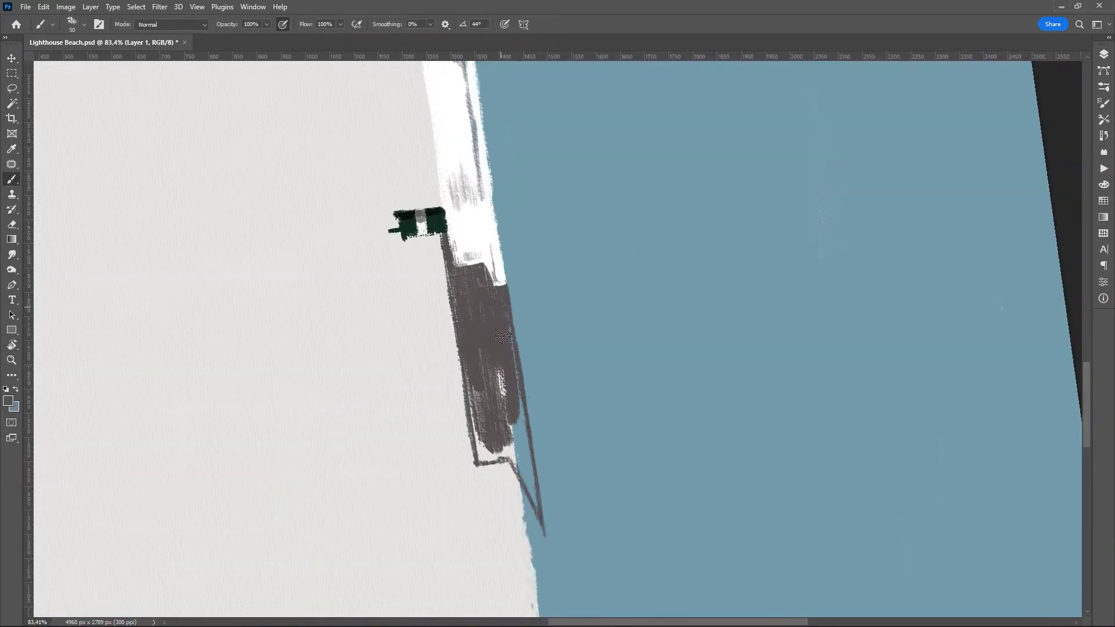
pyautogui.moveTo(511, 348); pyautogui.dragTo(495, 460)
pyautogui.moveTo(518, 405); pyautogui.dragTo(504, 325)
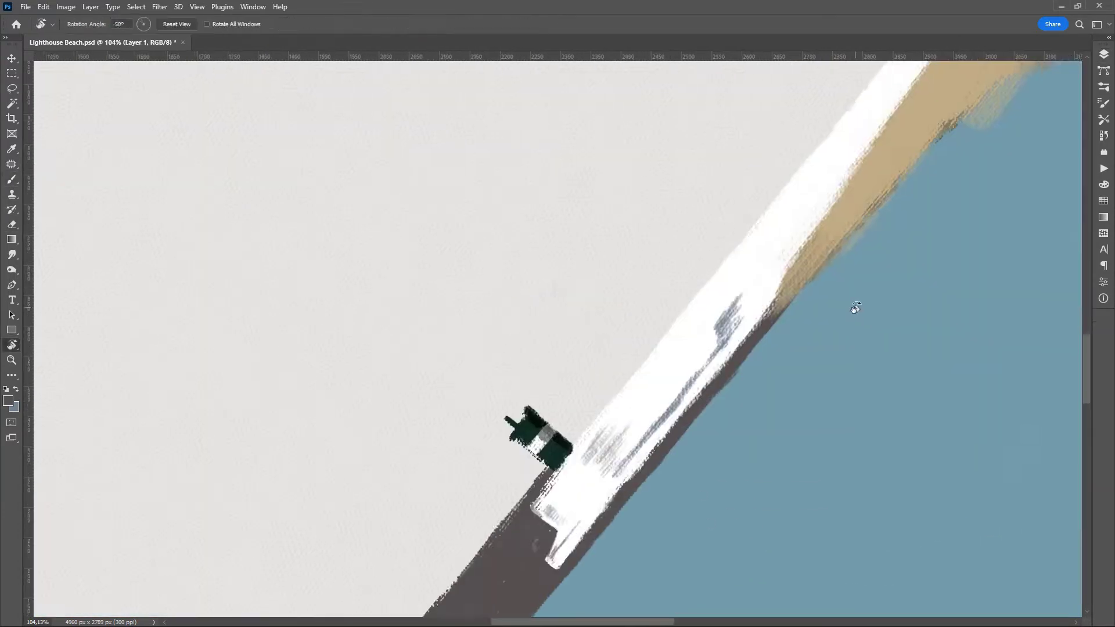
# - Darken the surf-sand boundary and the pier's waterline edge, and add a darker grey top stroke
pyautogui.moveTo(882, 180); pyautogui.dragTo(769, 350)
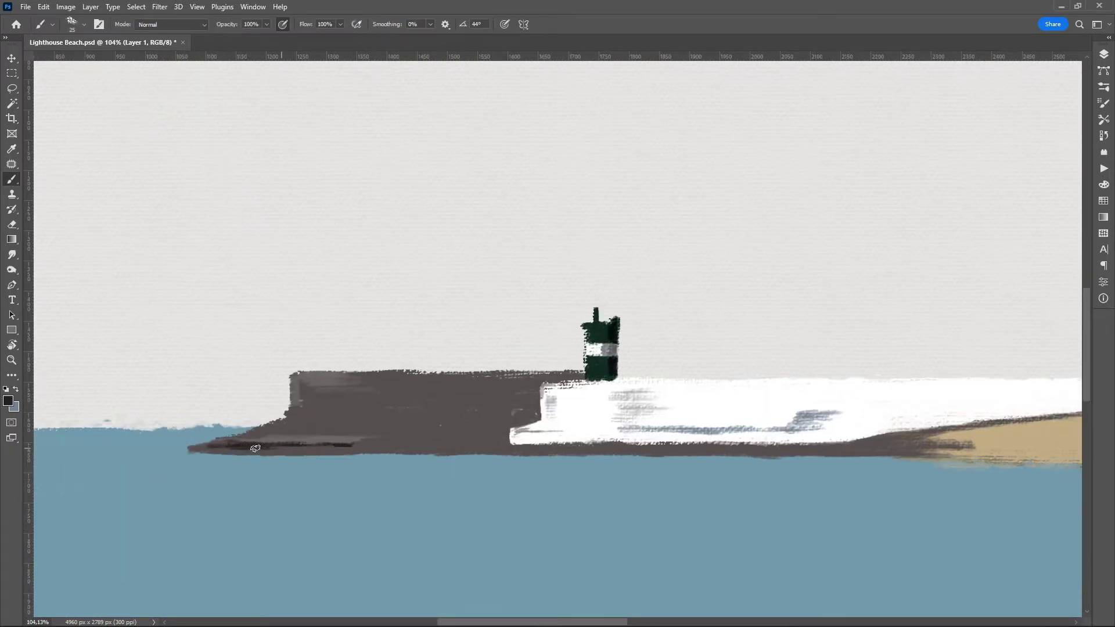
pyautogui.moveTo(255, 448); pyautogui.dragTo(552, 450)
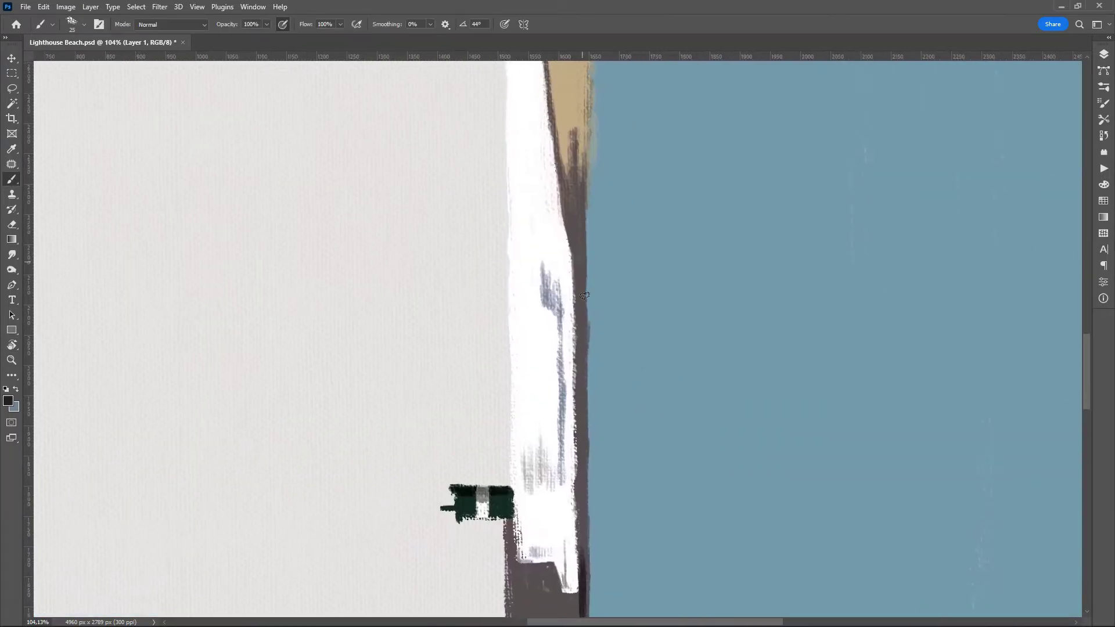
pyautogui.moveTo(582, 230); pyautogui.dragTo(583, 525)
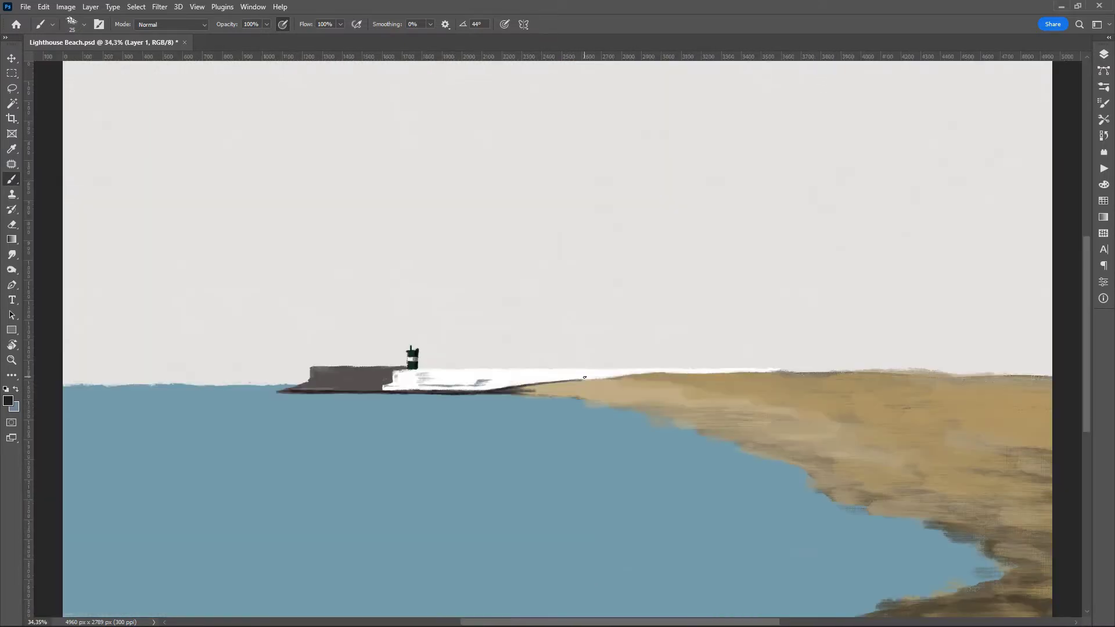
pyautogui.click(535, 232)
pyautogui.press('b')
pyautogui.moveTo(372, 378); pyautogui.dragTo(552, 364)
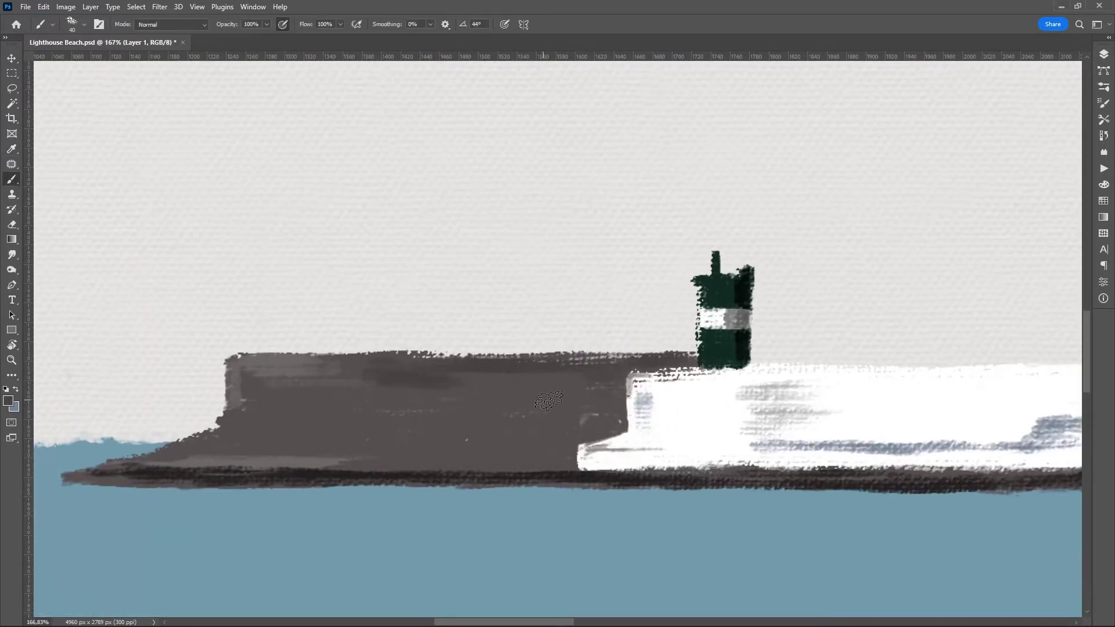
pyautogui.hotkey('ctrl', '0')
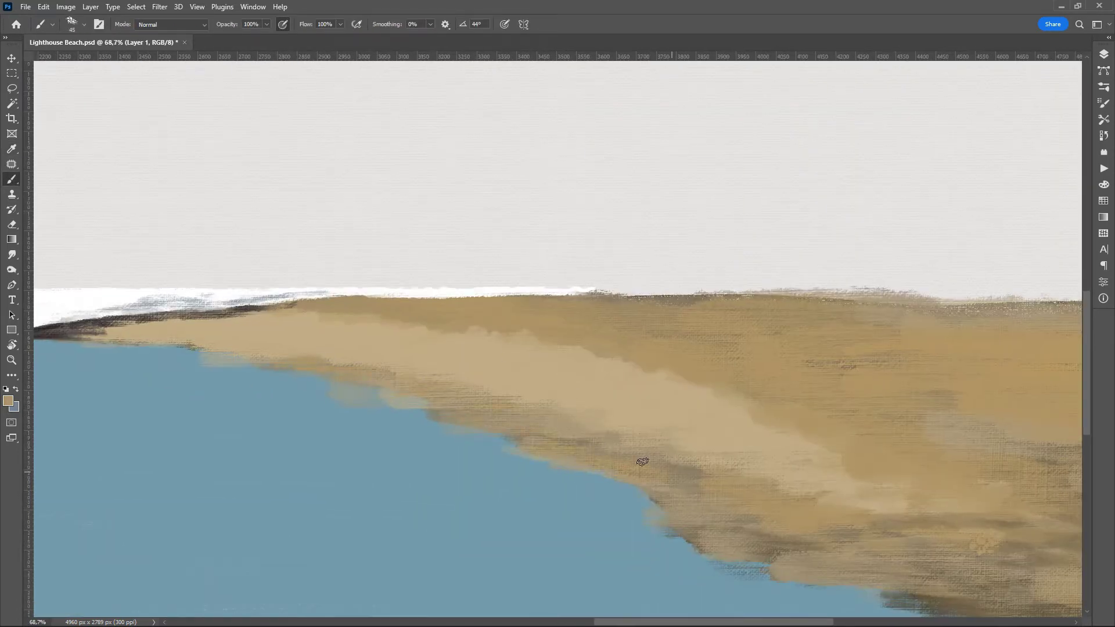
# - Pick a darker brown and brush it along the sand edge in a tilted view
pyautogui.hotkey('ctrl', '0')
pyautogui.click(8, 400)
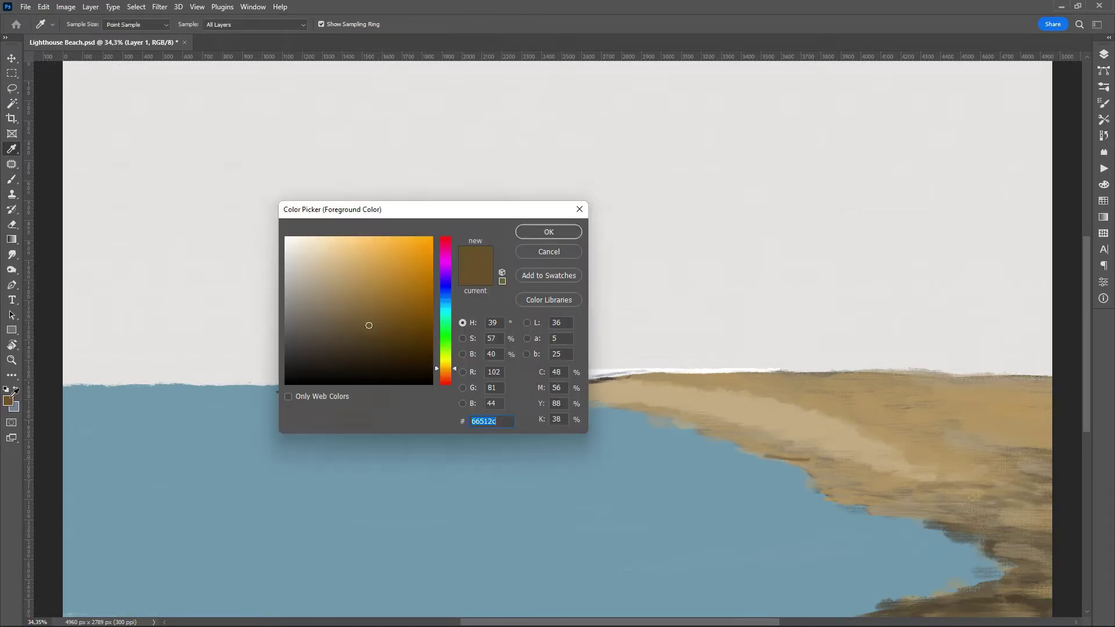
pyautogui.press('Return')
pyautogui.press('r')
pyautogui.moveTo(941, 511)
pyautogui.mouseDown()
pyautogui.moveTo(814, 386)
pyautogui.moveTo(997, 288)
pyautogui.moveTo(1004, 301)
pyautogui.moveTo(959, 226)
pyautogui.moveTo(877, 191)
pyautogui.mouseUp()
pyautogui.press('Escape')
# - Blend the sand edge with the Mixer Brush using the 3 - Frost 2 oily preset
pyautogui.hotkey('shift', 'b')
pyautogui.click(1103, 119)
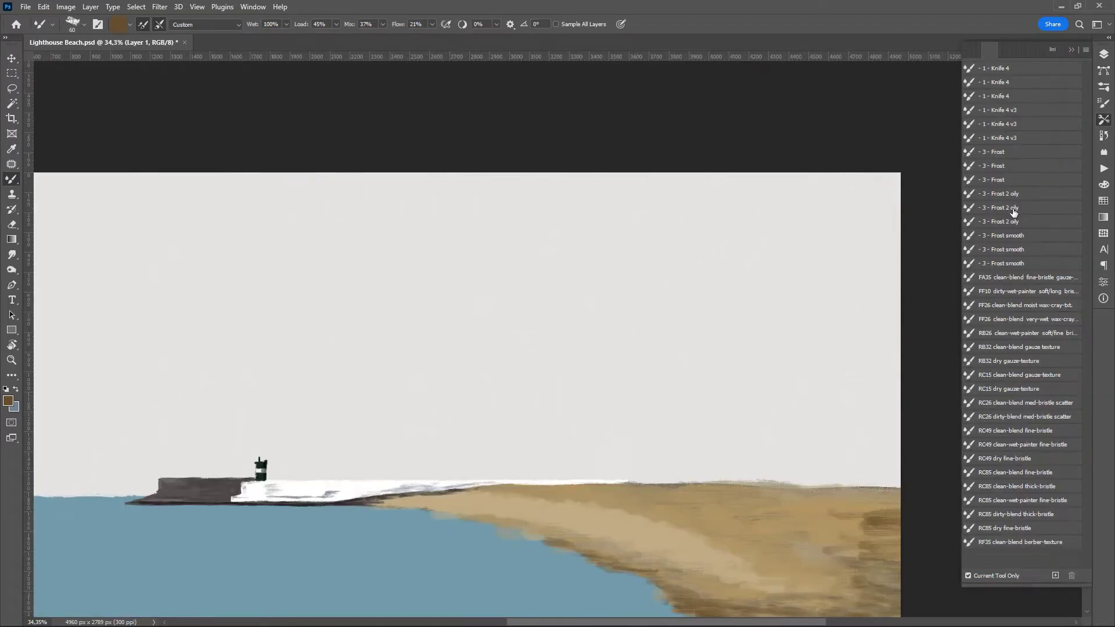
pyautogui.click(1013, 209)
pyautogui.moveTo(736, 590)
pyautogui.mouseDown()
pyautogui.moveTo(575, 469)
pyautogui.moveTo(711, 486)
pyautogui.moveTo(845, 237)
pyautogui.mouseUp()
pyautogui.scroll(-2, 813, 288)
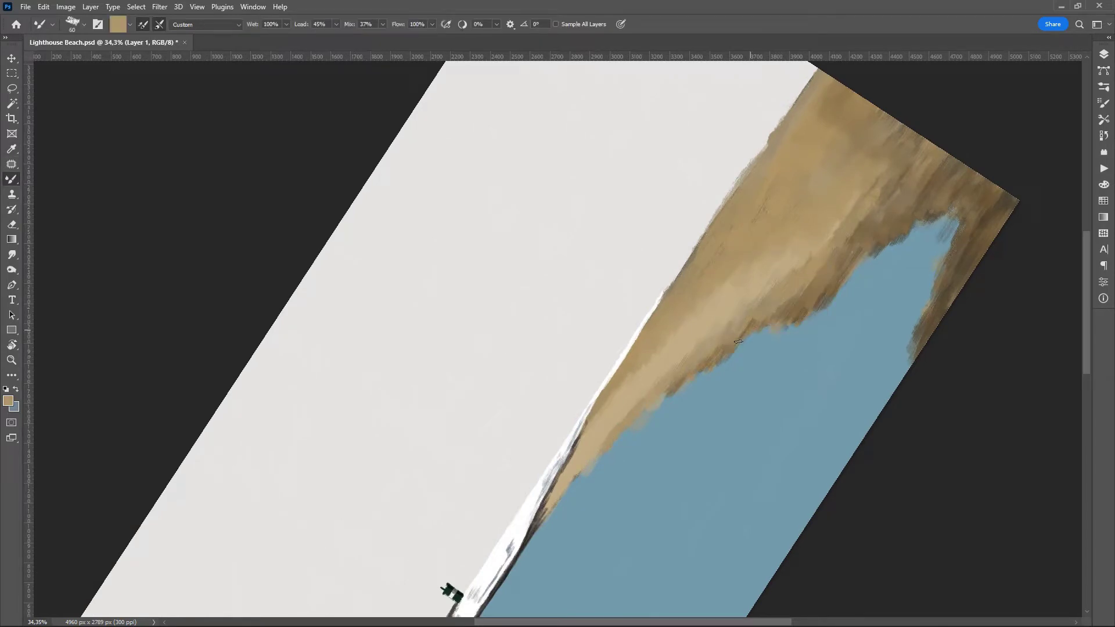
pyautogui.press('Escape')
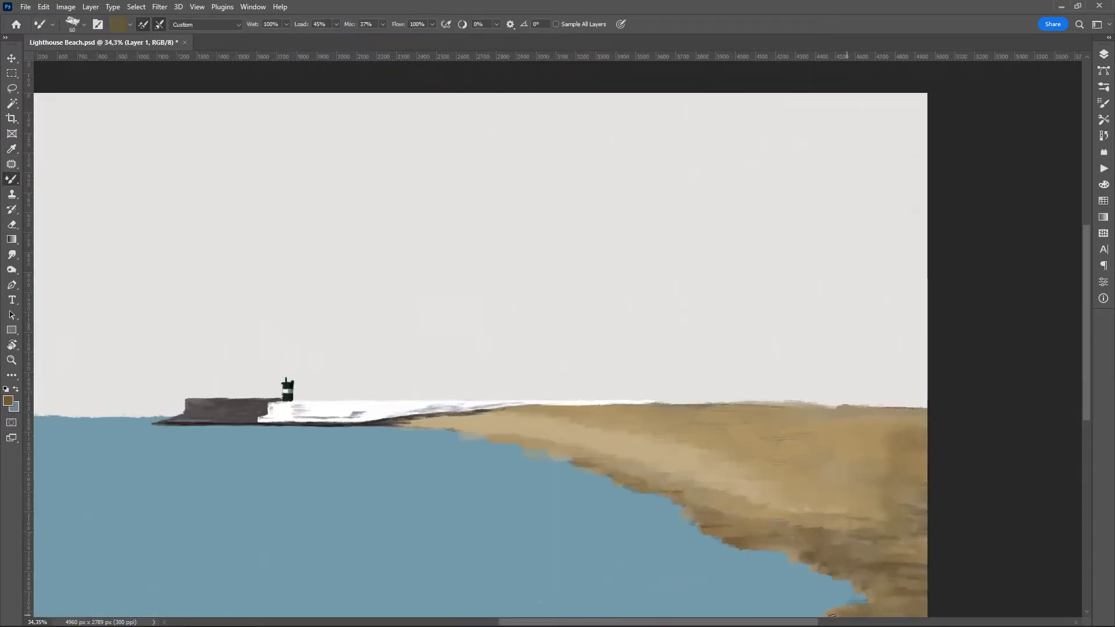
pyautogui.hscroll(-3, 978, 466)
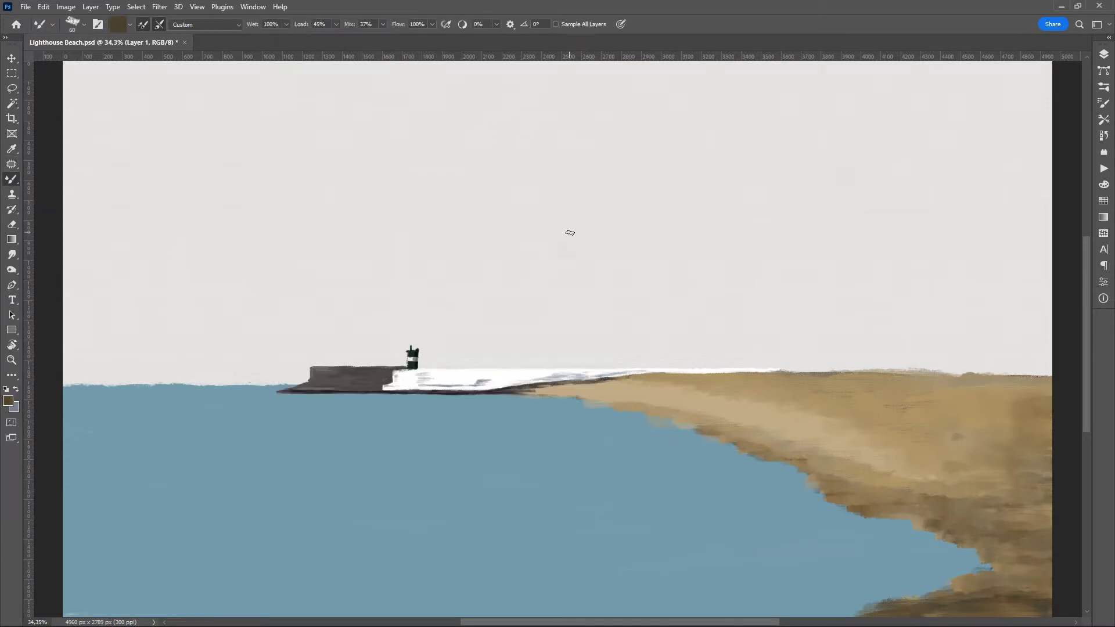
pyautogui.moveTo(570, 232); pyautogui.dragTo(381, 27)
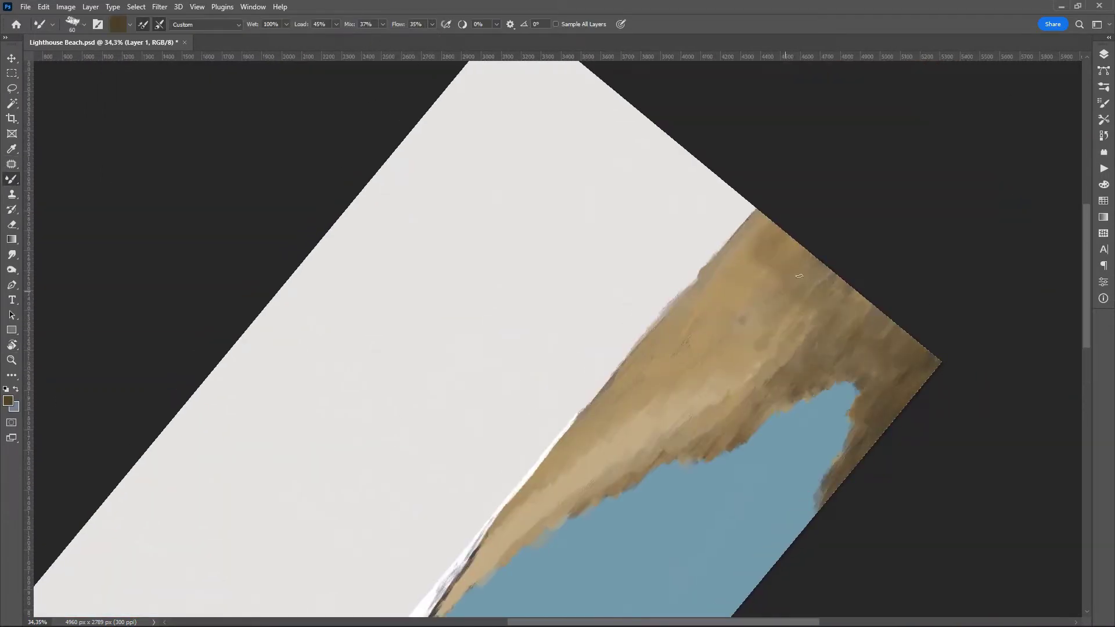
pyautogui.press('Escape')
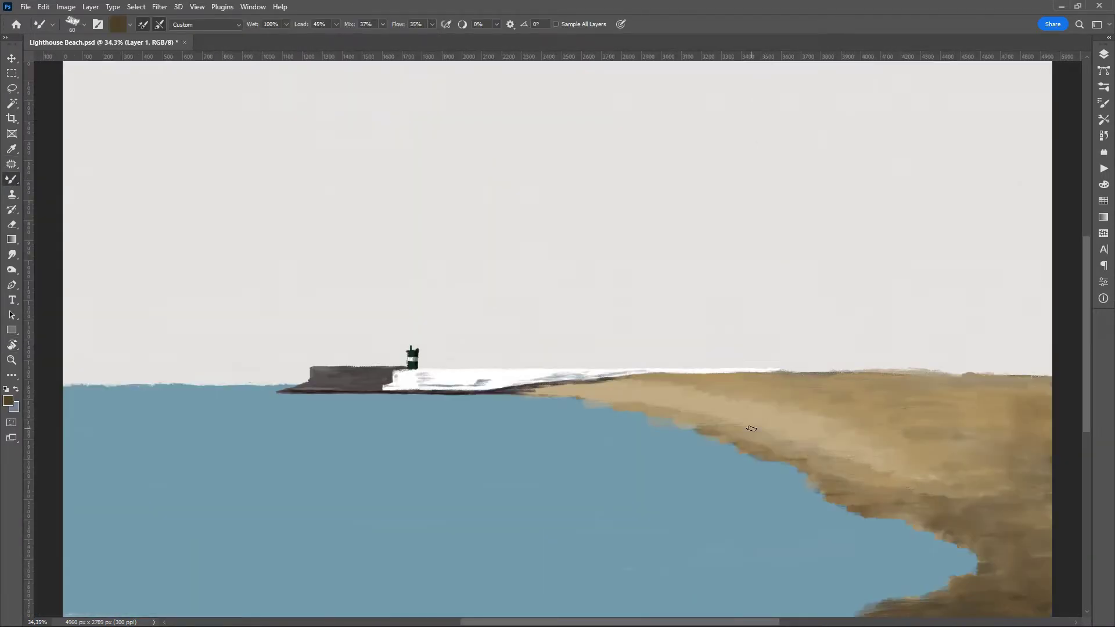
pyautogui.moveTo(992, 372); pyautogui.dragTo(820, 387)
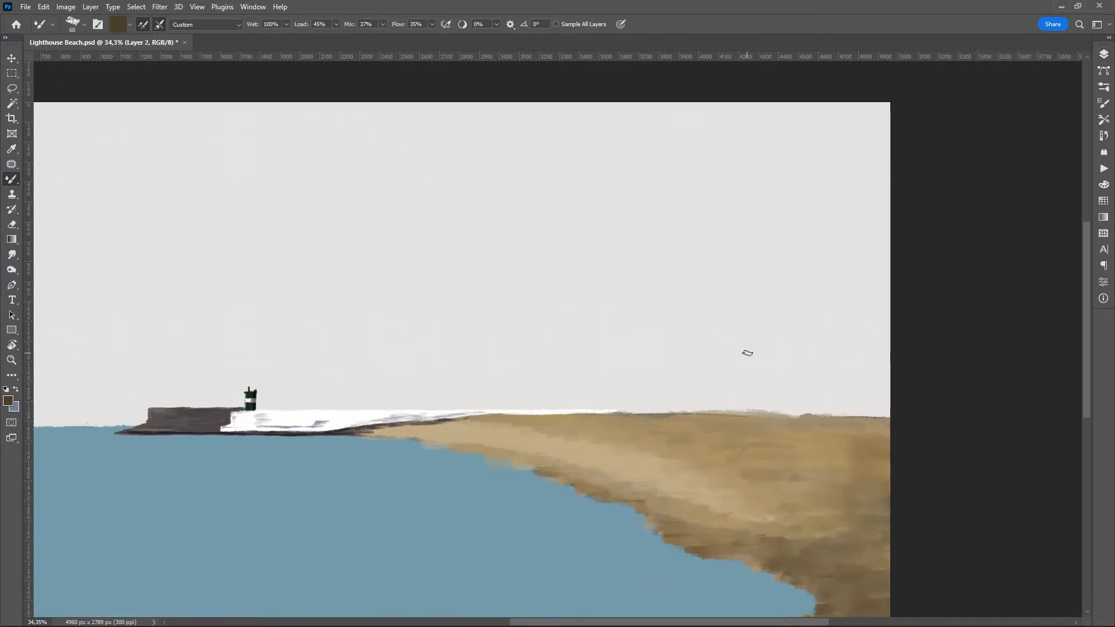
pyautogui.hotkey('shift', 'b')
pyautogui.keyDown('alt'); pyautogui.click(750, 392); pyautogui.keyUp('alt')
# - Paint a tall light tan tower column for the lighthouse
pyautogui.press('Return')
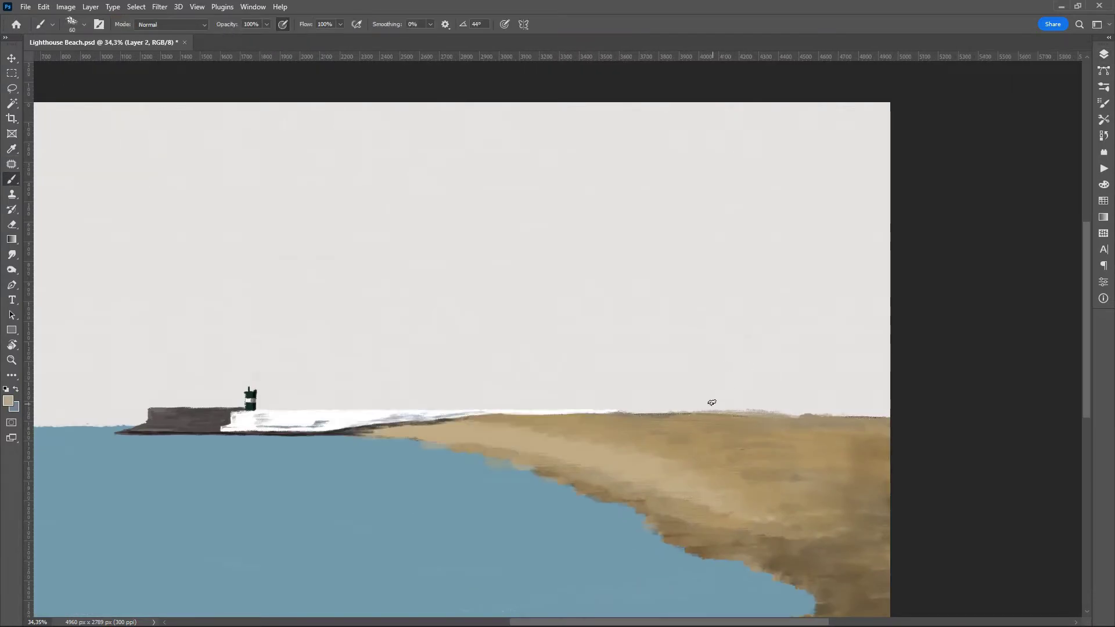
pyautogui.press('F7')
pyautogui.moveTo(712, 403); pyautogui.dragTo(707, 256)
pyautogui.hotkey('ctrl', 'z')
pyautogui.moveTo(709, 413)
pyautogui.mouseDown()
pyautogui.moveTo(720, 241)
pyautogui.moveTo(741, 363)
pyautogui.mouseUp()
pyautogui.moveTo(729, 246)
pyautogui.mouseDown()
pyautogui.moveTo(731, 415)
pyautogui.moveTo(714, 279)
pyautogui.mouseUp()
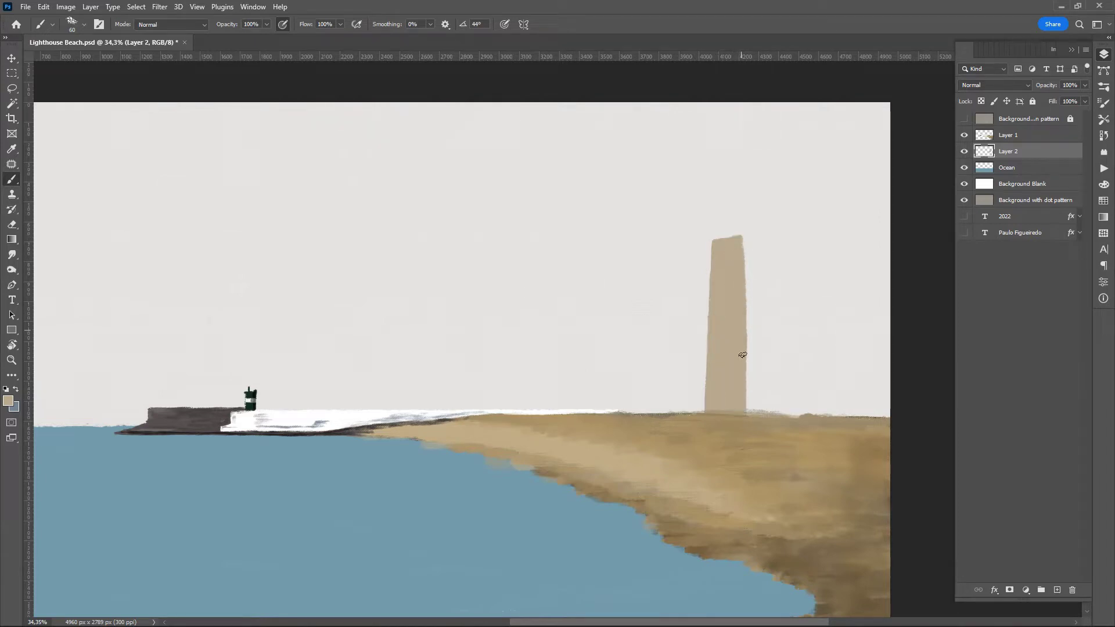
# - Paint dark brown corbels and an overhanging ledge across the tower top
pyautogui.click(7, 401)
pyautogui.click(535, 235)
pyautogui.scroll(5, 709, 382)
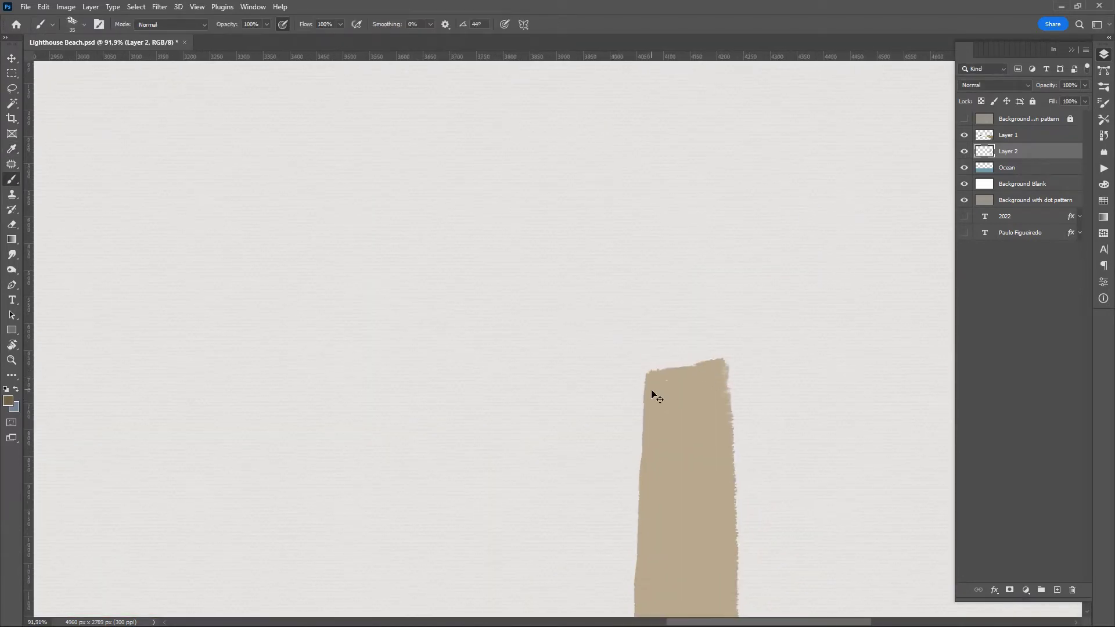
pyautogui.scroll(-5, 653, 395)
pyautogui.scroll(6, 734, 336)
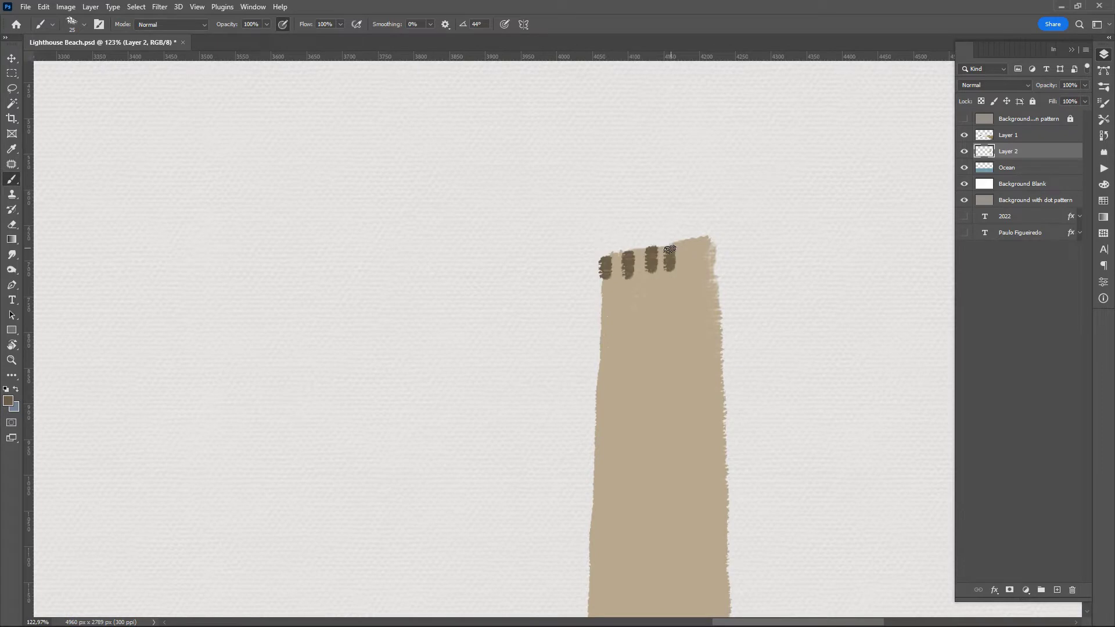
pyautogui.moveTo(629, 250); pyautogui.dragTo(755, 325)
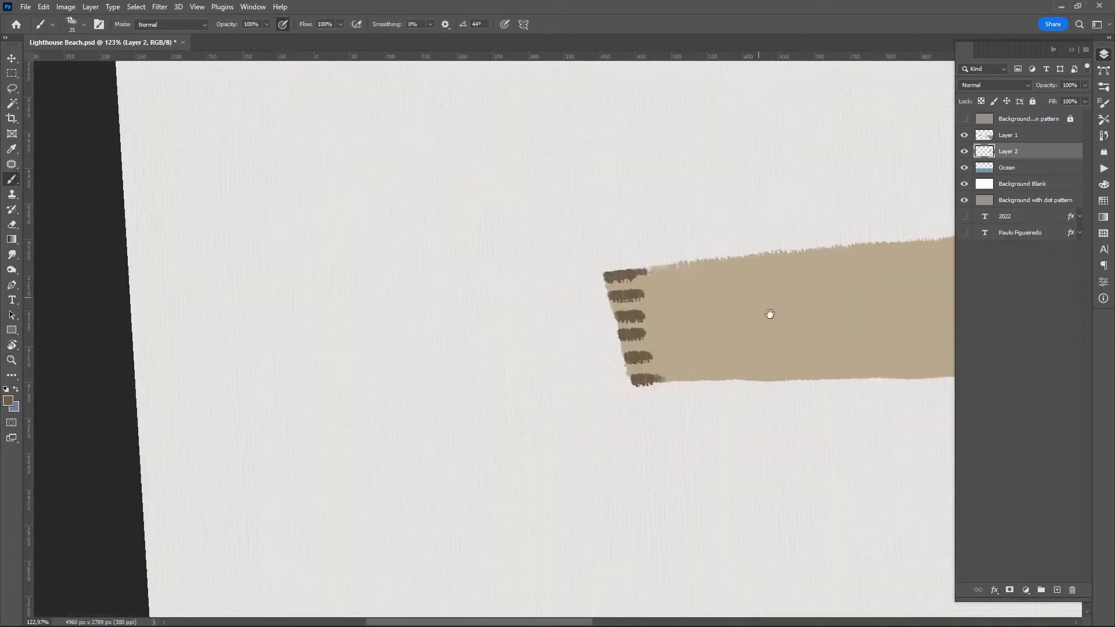
pyautogui.moveTo(646, 319); pyautogui.dragTo(656, 417)
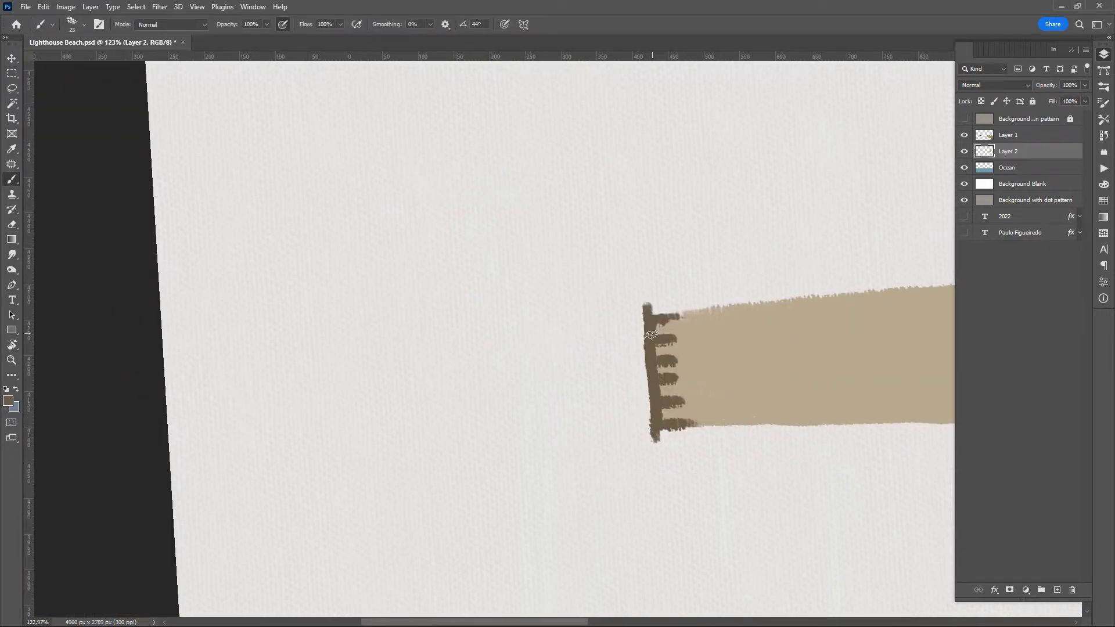
pyautogui.moveTo(651, 335)
pyautogui.mouseDown()
pyautogui.moveTo(647, 433)
pyautogui.moveTo(636, 430)
pyautogui.mouseUp()
pyautogui.moveTo(650, 371); pyautogui.dragTo(639, 387)
# - Choose a saturated dark red as the foreground colour
pyautogui.click(7, 401)
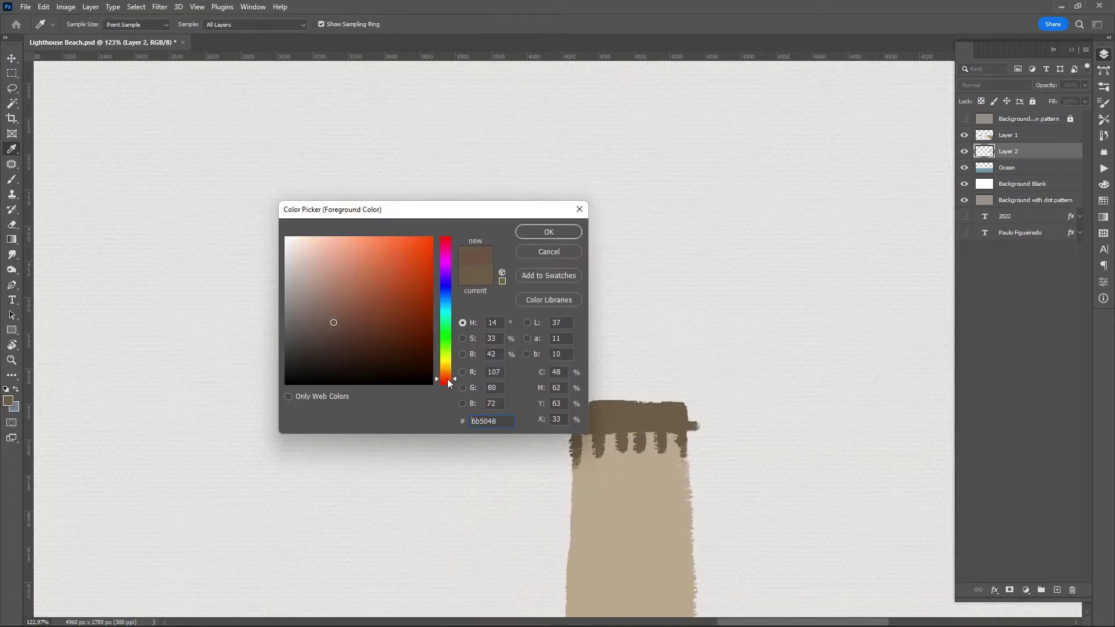
pyautogui.click(430, 308)
pyautogui.moveTo(452, 379); pyautogui.dragTo(455, 384)
# - Add a new layer and paint the red gallery base atop the ledge
pyautogui.hotkey('ctrl', 'shift', 'alt', 'n')
pyautogui.click(1072, 49)
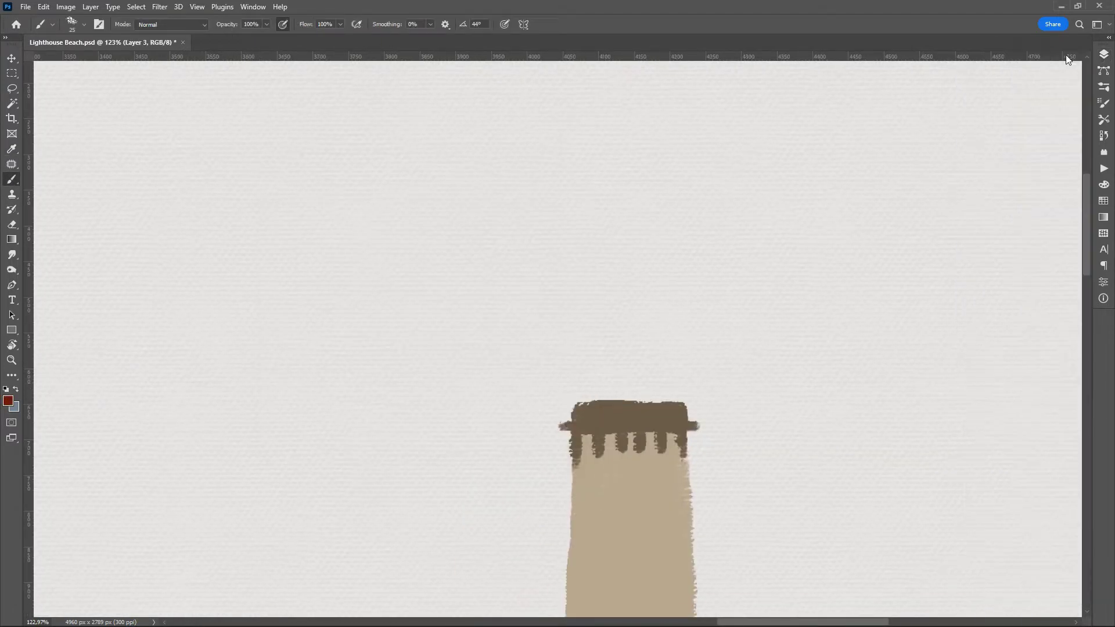
pyautogui.moveTo(597, 393); pyautogui.dragTo(661, 381)
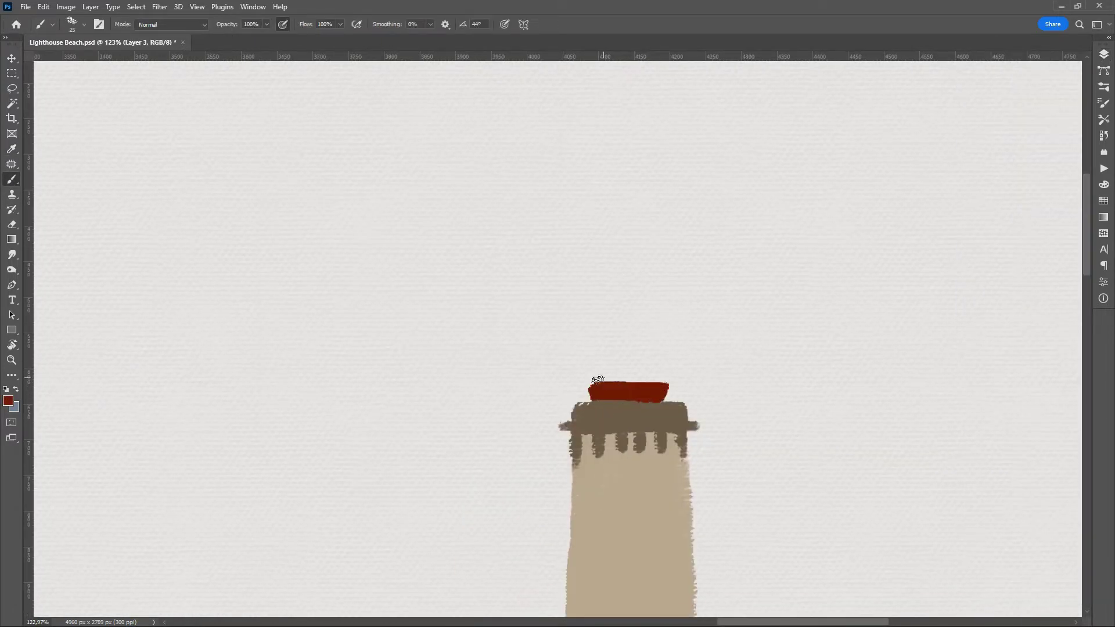
# - Paint the white lantern room with red railing posts, trimming its top strip
pyautogui.click(8, 401)
pyautogui.click(285, 236)
pyautogui.click(563, 232)
pyautogui.moveTo(599, 380); pyautogui.dragTo(598, 326)
pyautogui.moveTo(656, 380); pyautogui.dragTo(656, 325)
pyautogui.moveTo(604, 331); pyautogui.dragTo(648, 378)
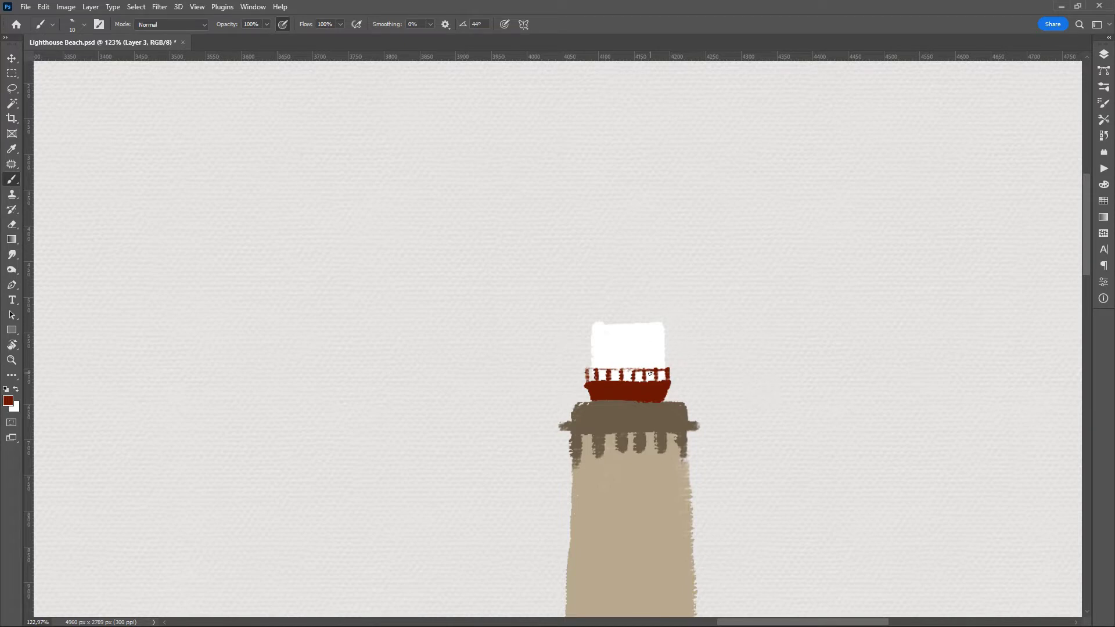
pyautogui.press('e')
pyautogui.moveTo(588, 330); pyautogui.dragTo(665, 331)
pyautogui.press('b')
pyautogui.hotkey('ctrl', 'z')
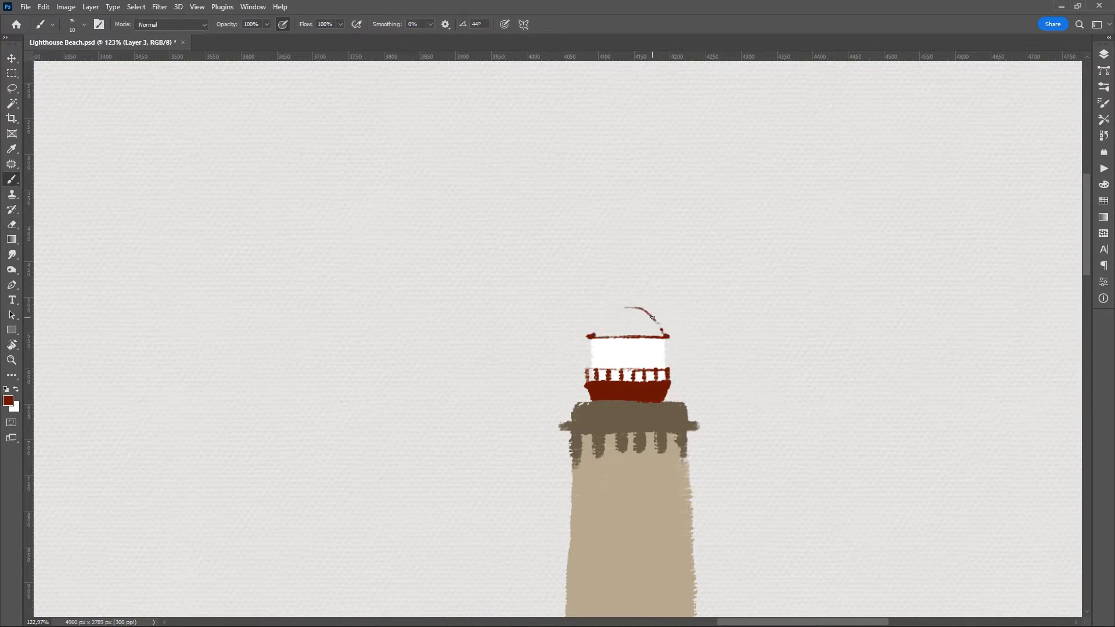
# - Paint the solid red dome with a round knob and thin spire
pyautogui.moveTo(552, 349); pyautogui.dragTo(685, 337)
pyautogui.moveTo(558, 372); pyautogui.dragTo(680, 371)
pyautogui.moveTo(546, 278)
pyautogui.mouseDown()
pyautogui.moveTo(581, 362)
pyautogui.moveTo(601, 308)
pyautogui.mouseUp()
pyautogui.moveTo(599, 232); pyautogui.dragTo(599, 261)
pyautogui.moveTo(599, 246); pyautogui.dragTo(578, 367)
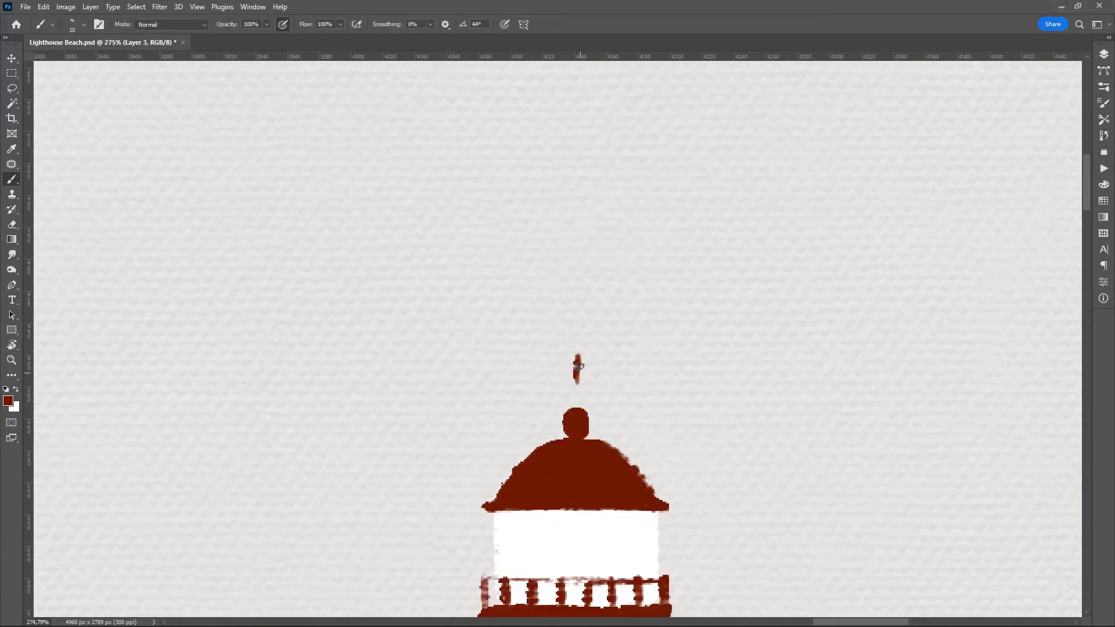
# - Shade the lantern room with mid grey along its edge and across its face
pyautogui.hotkey('ctrl', '0')
pyautogui.scroll(5, 895, 174)
pyautogui.press('i')
pyautogui.click(726, 389)
pyautogui.click(11, 401)
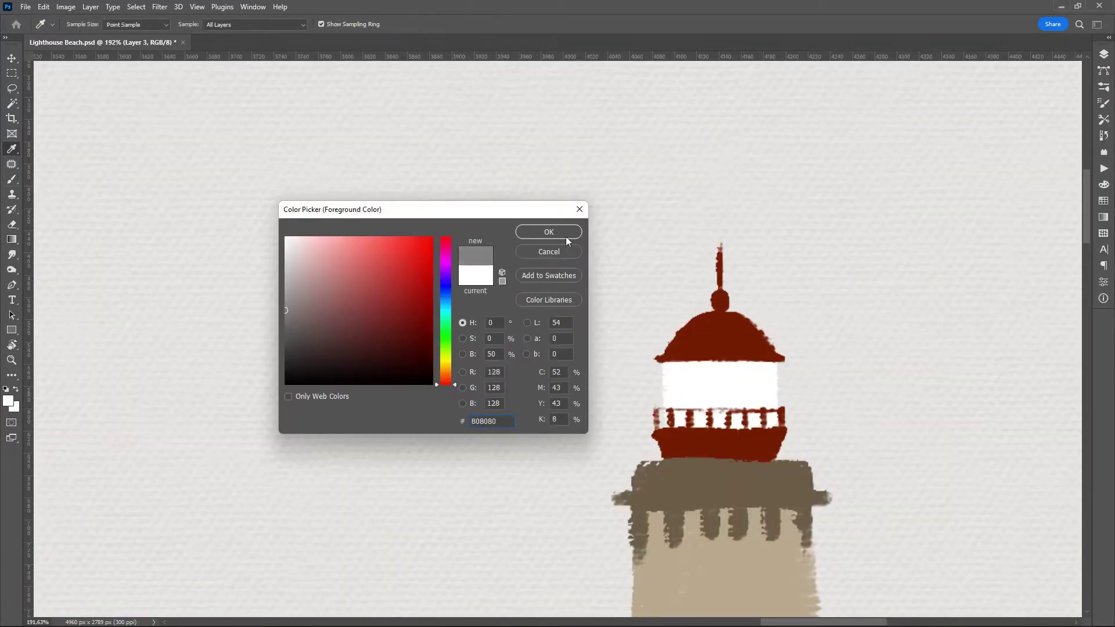
pyautogui.click(549, 233)
pyautogui.press('b')
pyautogui.moveTo(665, 402); pyautogui.dragTo(664, 371)
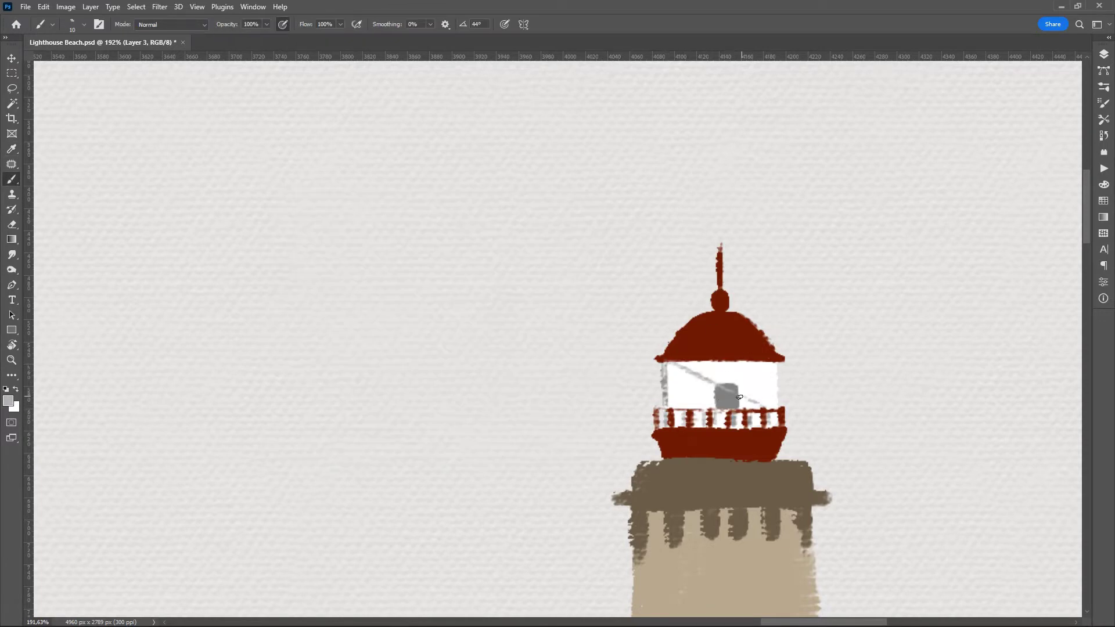
pyautogui.press(']')
pyautogui.moveTo(829, 304); pyautogui.dragTo(702, 568)
pyautogui.moveTo(621, 284); pyautogui.dragTo(639, 366)
pyautogui.moveTo(616, 308); pyautogui.dragTo(633, 372)
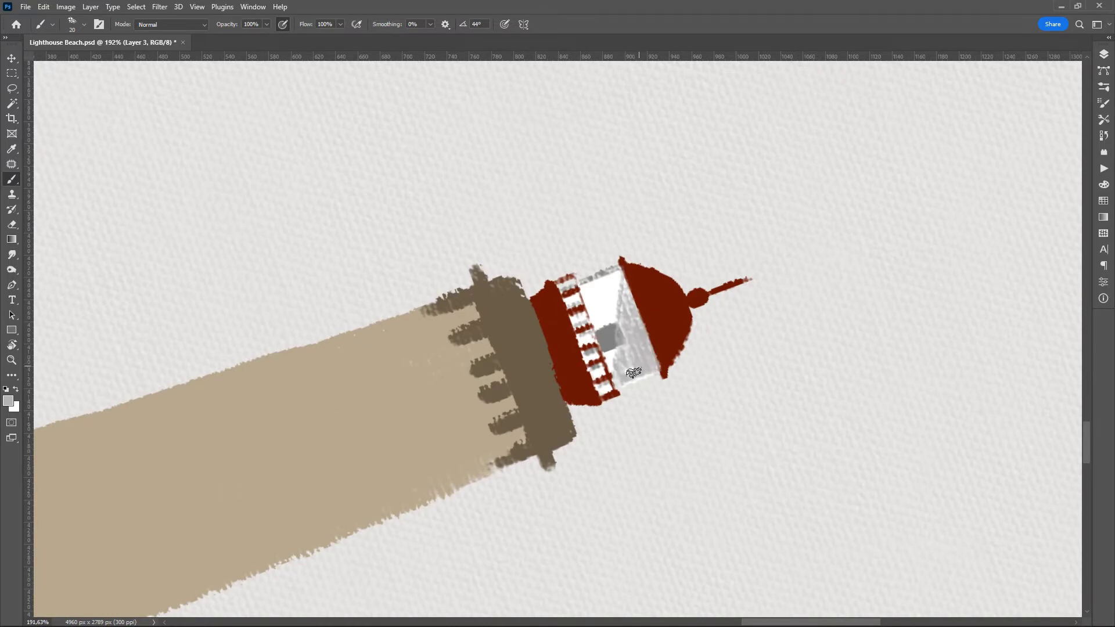
# - Paint a #666666 dark grey window on the lantern and darken the dome's right side
pyautogui.click(9, 401)
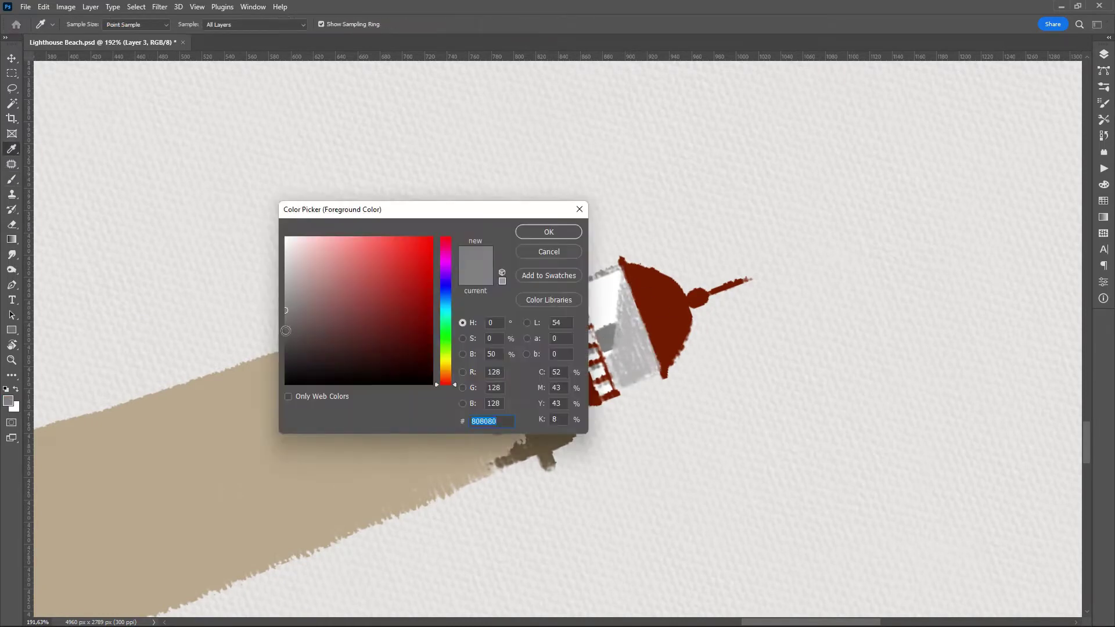
pyautogui.write('666666')
pyautogui.press('Return')
pyautogui.moveTo(615, 409); pyautogui.dragTo(627, 394)
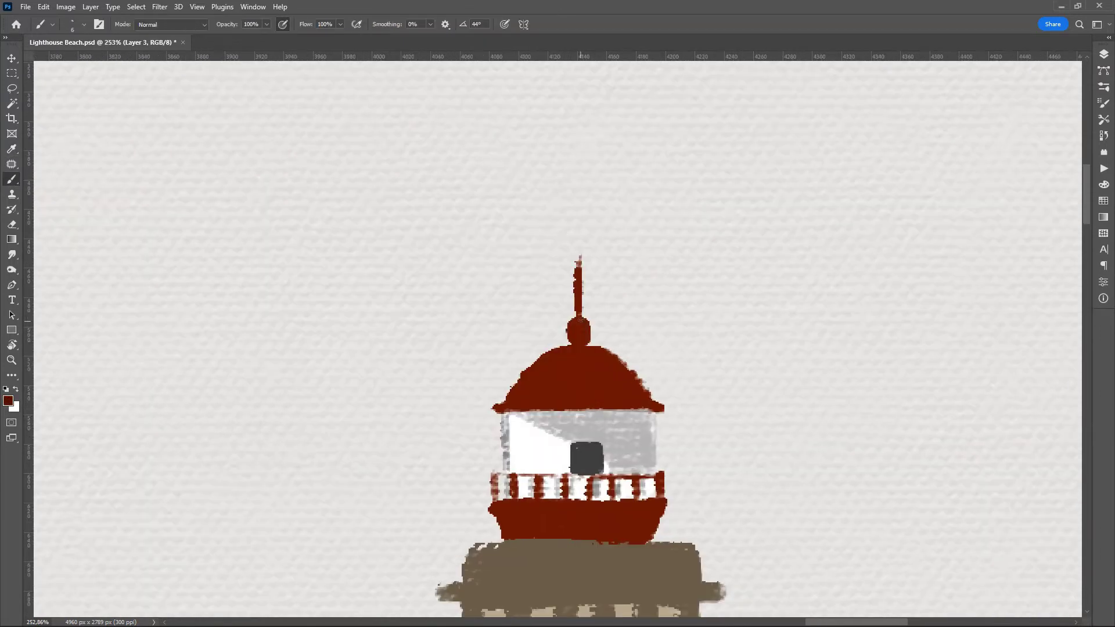
pyautogui.moveTo(604, 352); pyautogui.dragTo(647, 400)
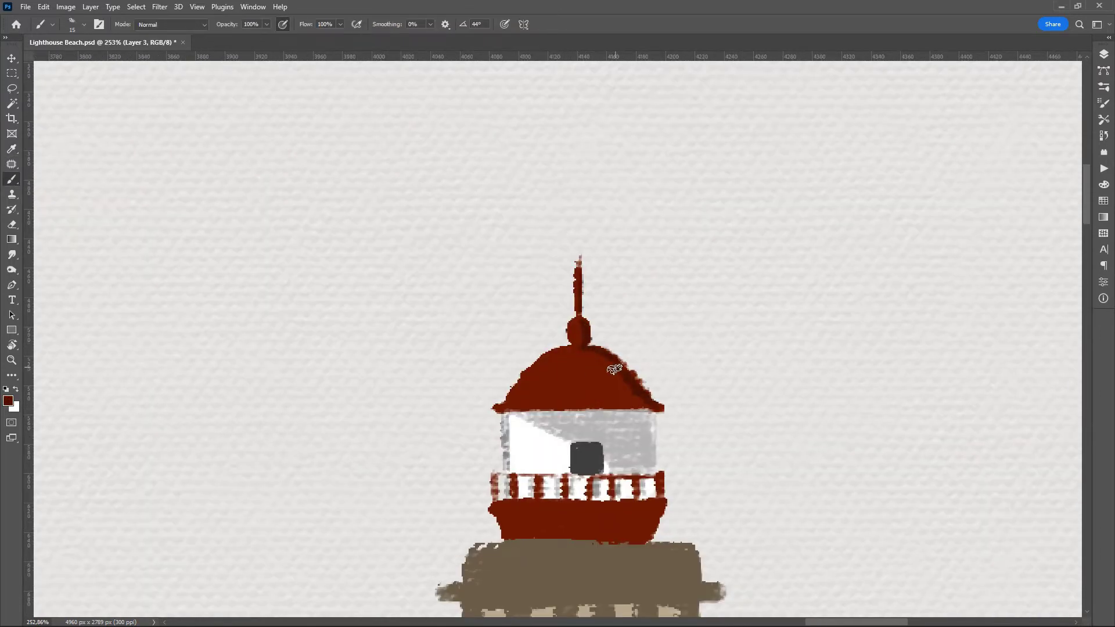
# - Enlarge the brush and sample the brown from the tower ledge
pyautogui.keyDown('alt'); pyautogui.click(597, 436); pyautogui.keyUp('alt')
pyautogui.press(']')
pyautogui.press(']')
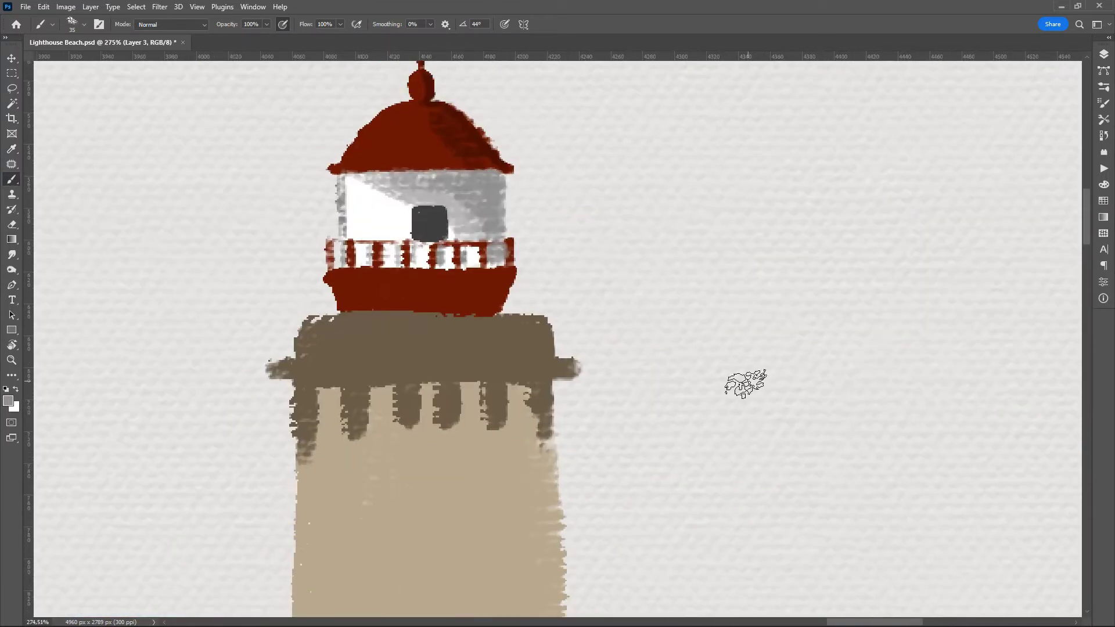
pyautogui.keyDown('alt'); pyautogui.click(325, 319); pyautogui.keyUp('alt')
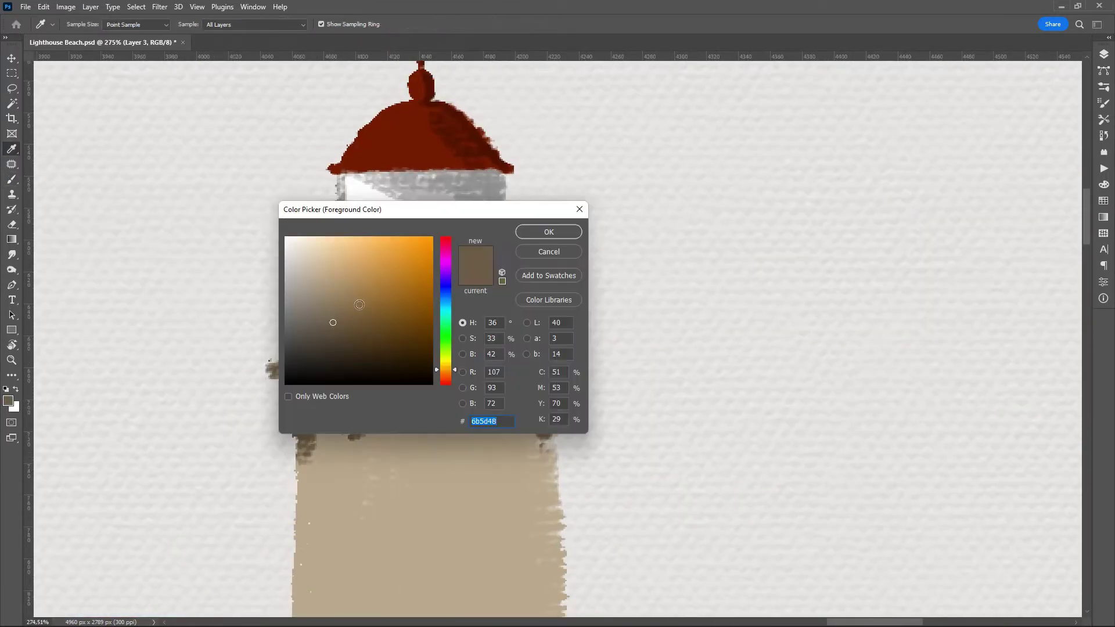
# - Brush sampled brown shading strokes along the tower ledge and gallery top
pyautogui.press('Return')
pyautogui.press('b')
pyautogui.moveTo(300, 357); pyautogui.dragTo(391, 355)
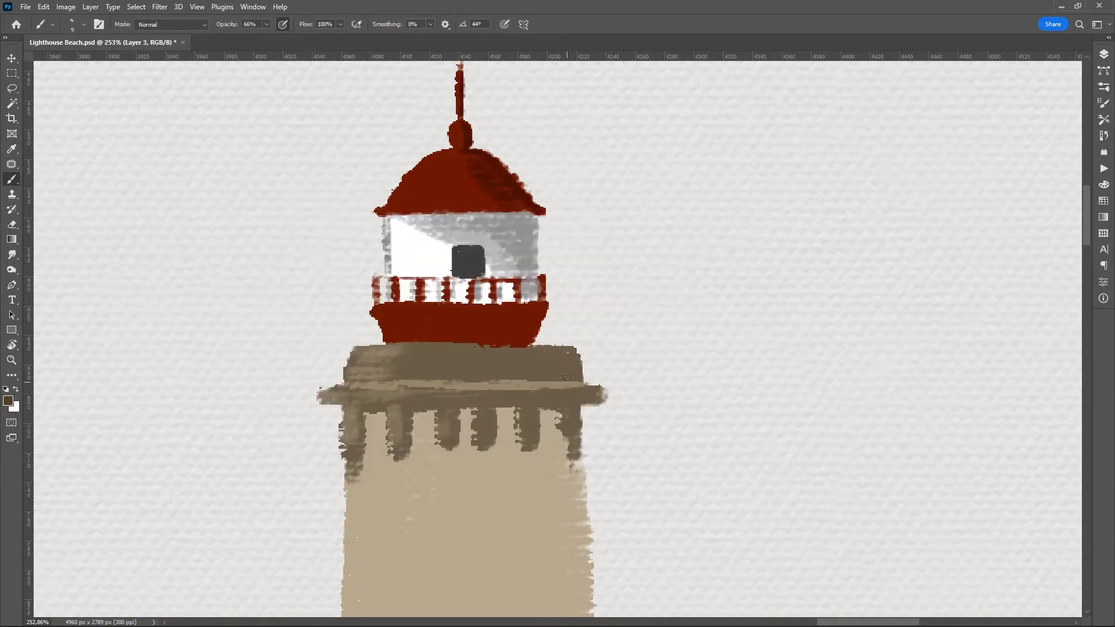
pyautogui.moveTo(575, 368); pyautogui.dragTo(476, 360)
pyautogui.press(']')
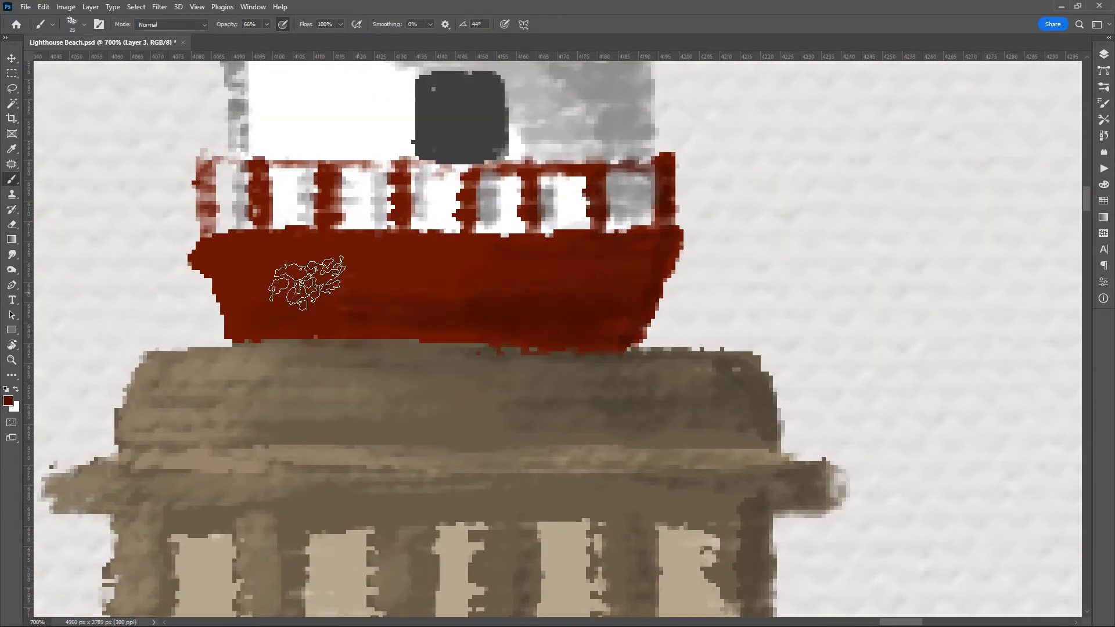
pyautogui.scroll(5, 782, 410)
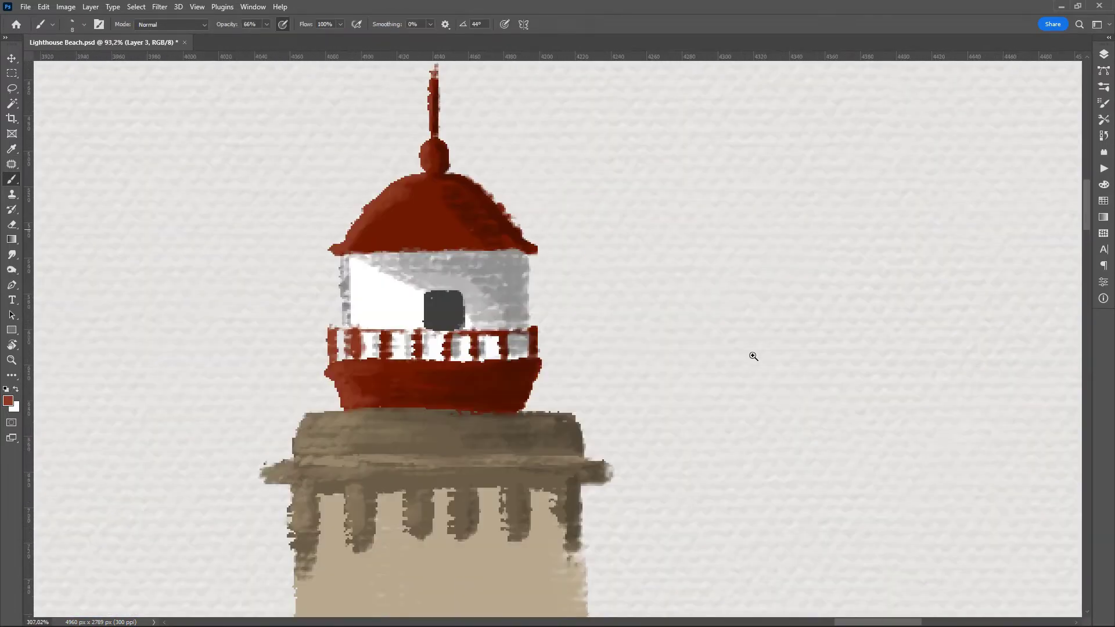
pyautogui.hotkey('ctrl', '0')
# - Pick a lighter reddish-brown and paint a full-opacity band across the tower base
pyautogui.moveTo(470, 170); pyautogui.dragTo(742, 453)
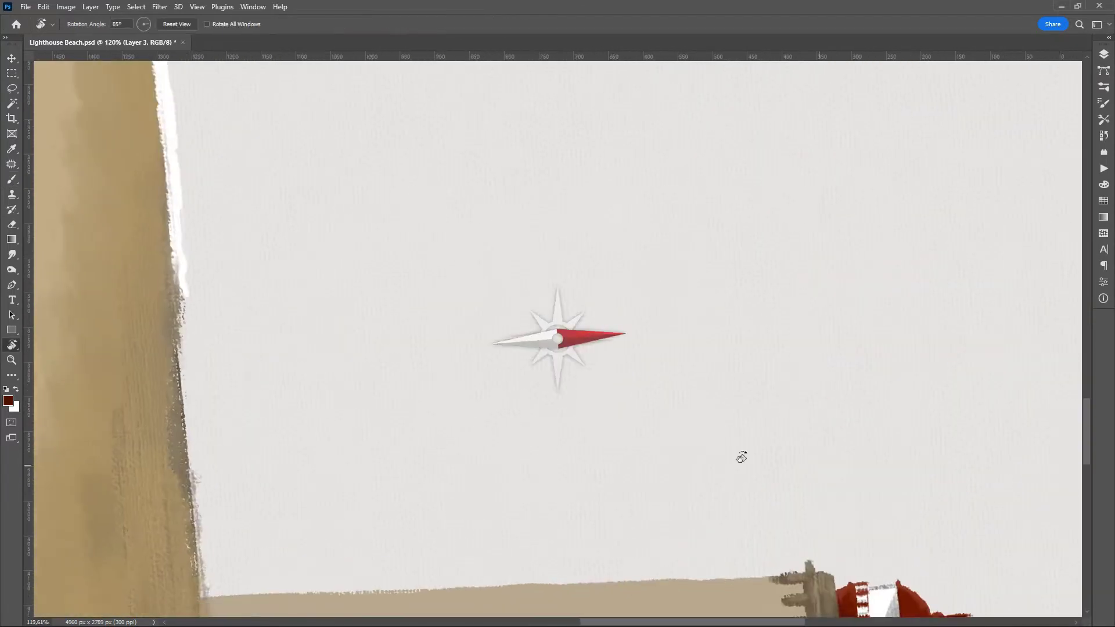
pyautogui.click(9, 401)
pyautogui.moveTo(336, 249); pyautogui.dragTo(341, 294)
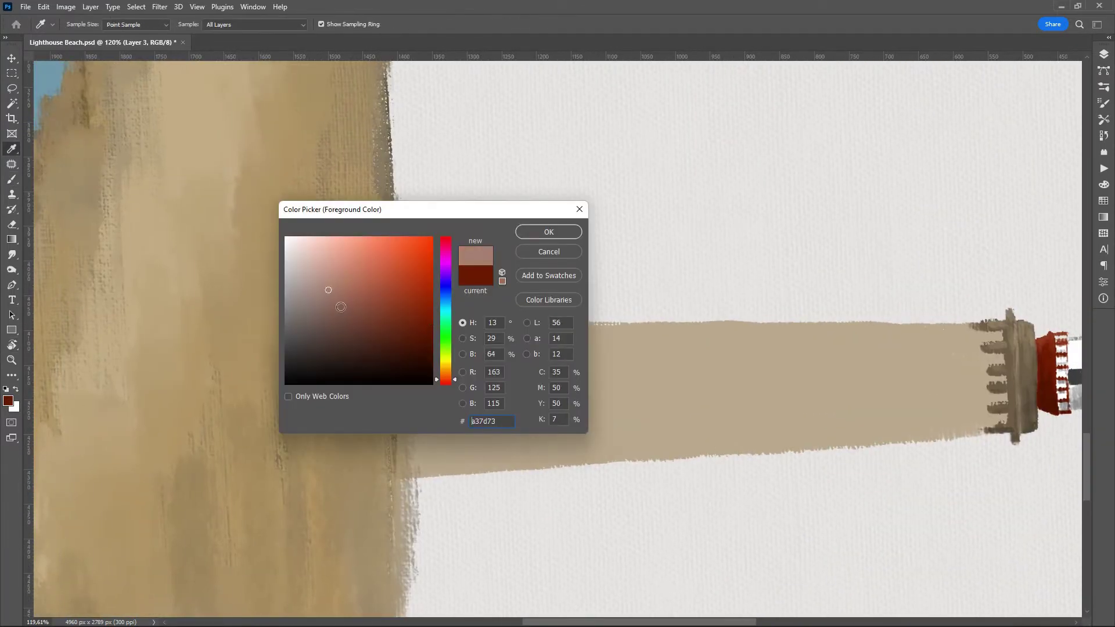
pyautogui.click(547, 228)
pyautogui.moveTo(458, 314)
pyautogui.mouseDown()
pyautogui.moveTo(423, 473)
pyautogui.moveTo(431, 306)
pyautogui.mouseUp()
pyautogui.press('0')
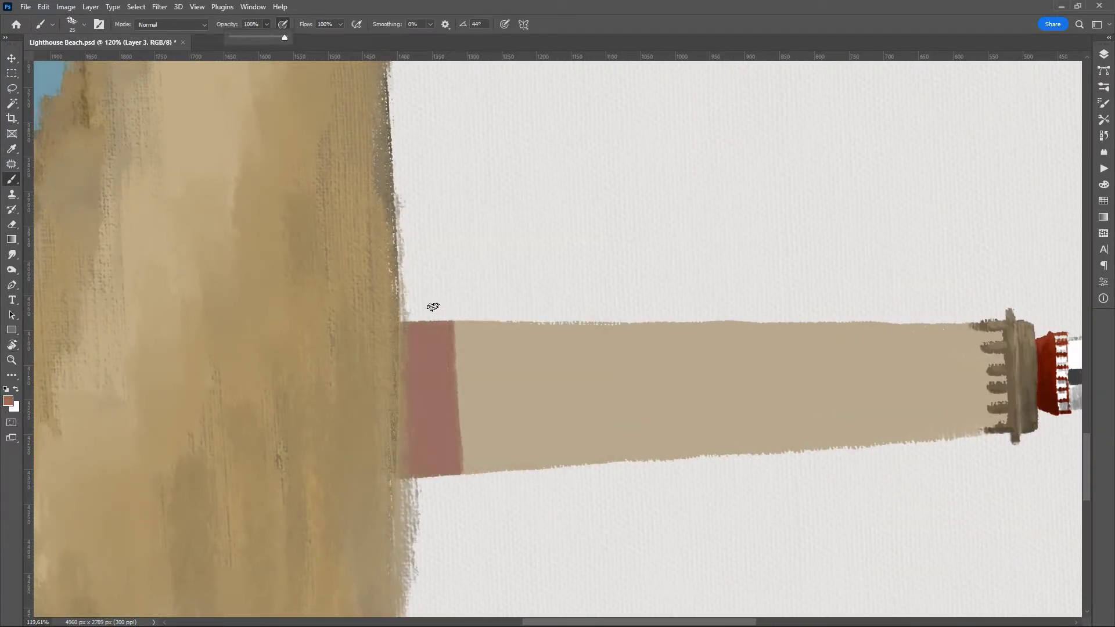
# - With the tower turned sideways, paint the first red stripes along the tower
pyautogui.press('Escape')
pyautogui.hotkey('ctrl', '0')
pyautogui.moveTo(558, 174); pyautogui.dragTo(755, 348)
pyautogui.scroll(3, 551, 360)
pyautogui.moveTo(542, 347); pyautogui.dragTo(543, 447)
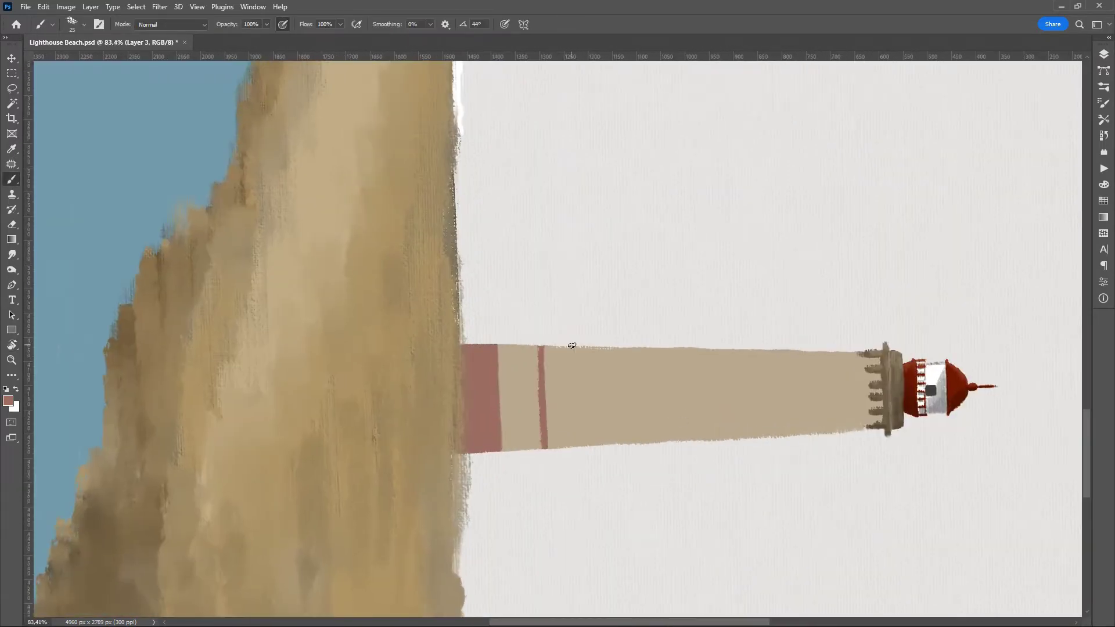
pyautogui.moveTo(578, 348); pyautogui.dragTo(575, 447)
pyautogui.moveTo(623, 348); pyautogui.dragTo(624, 446)
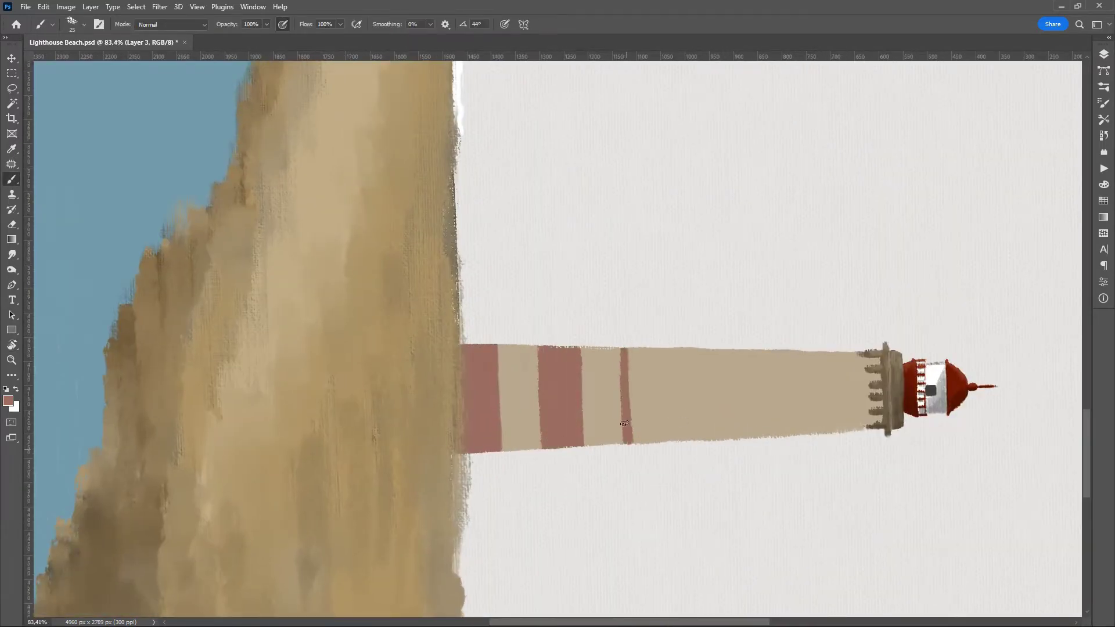
# - Paint wider reddish bands further up the tower toward its top
pyautogui.moveTo(653, 348); pyautogui.dragTo(650, 382)
pyautogui.moveTo(696, 349); pyautogui.dragTo(702, 440)
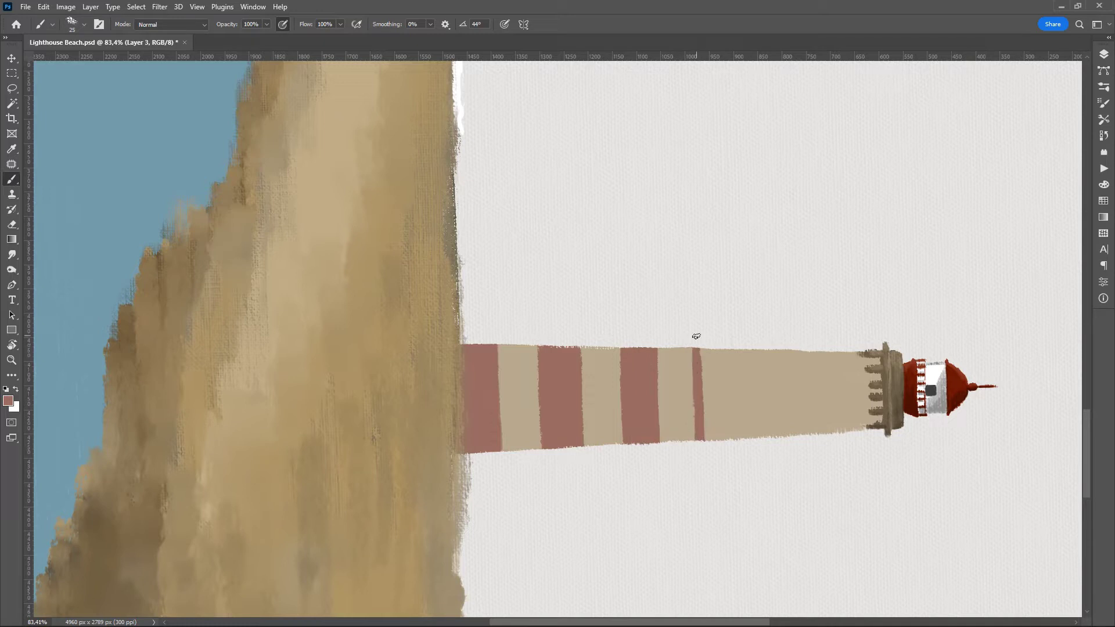
pyautogui.moveTo(705, 348); pyautogui.dragTo(723, 440)
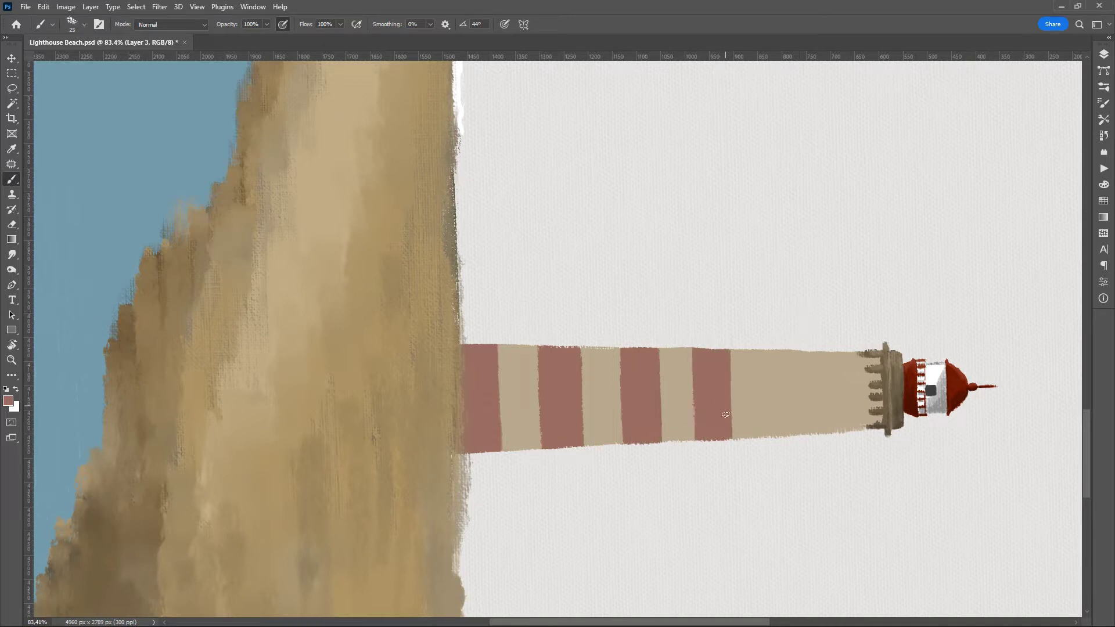
pyautogui.moveTo(786, 349); pyautogui.dragTo(789, 438)
pyautogui.moveTo(830, 352); pyautogui.dragTo(842, 434)
# - Undo the two topmost red stripes and repaint a reddish band higher up
pyautogui.hotkey('ctrl', '0')
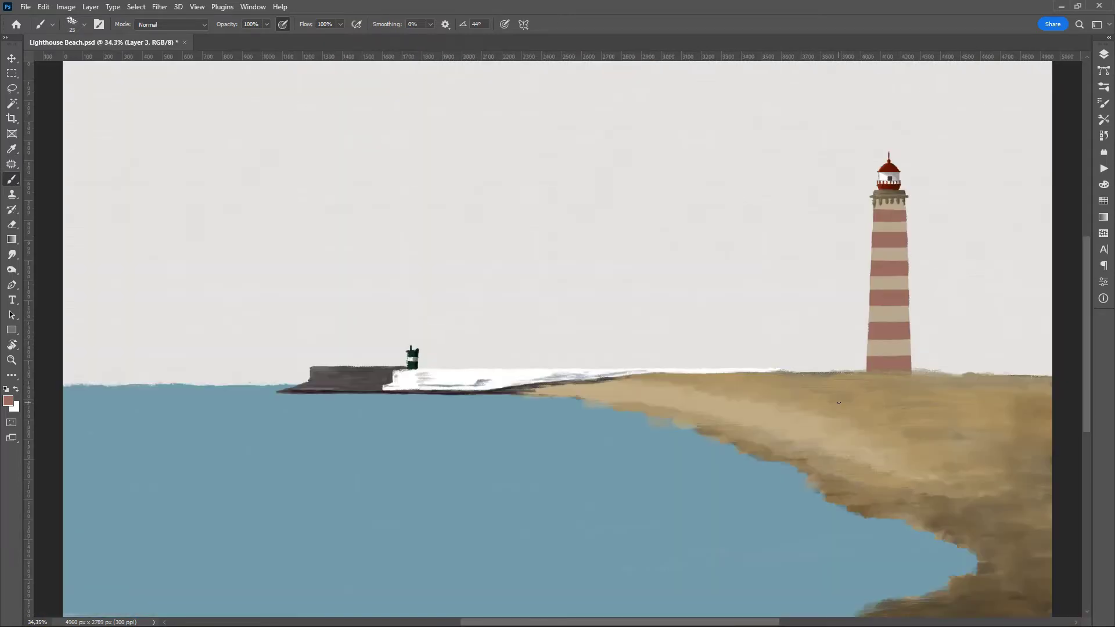
pyautogui.scroll(3, 929, 278)
pyautogui.hotkey('ctrl', 'z')
pyautogui.hotkey('ctrl', 'z')
pyautogui.hotkey('ctrl', 'z')
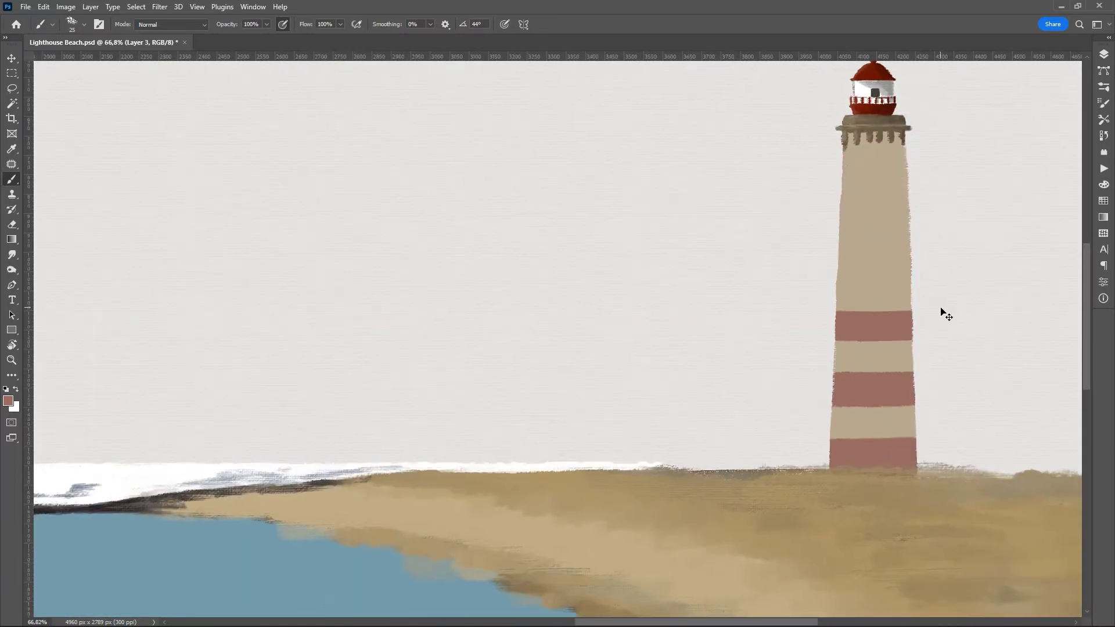
pyautogui.hotkey('ctrl', 'z')
pyautogui.hotkey('ctrl', 'z')
pyautogui.moveTo(943, 316); pyautogui.dragTo(837, 299)
pyautogui.moveTo(714, 395)
pyautogui.mouseDown()
pyautogui.moveTo(712, 319)
pyautogui.moveTo(650, 387)
pyautogui.mouseUp()
# - Add and widen more red stripes on the tower, undoing the last stroke
pyautogui.moveTo(617, 310)
pyautogui.mouseDown()
pyautogui.moveTo(617, 384)
pyautogui.moveTo(633, 386)
pyautogui.mouseUp()
pyautogui.moveTo(685, 511); pyautogui.dragTo(685, 567)
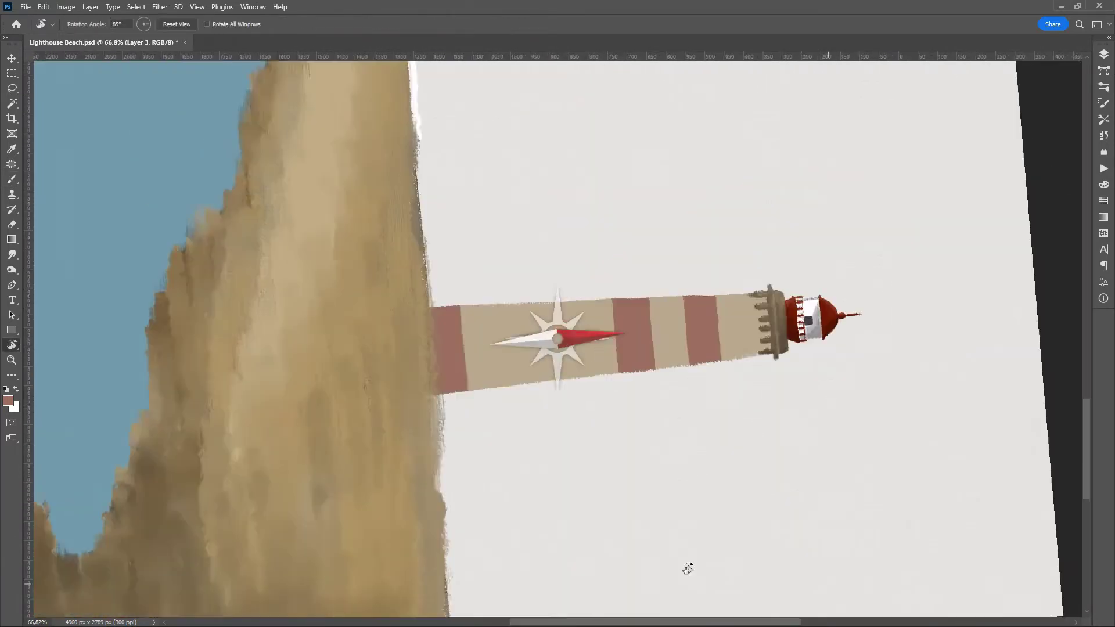
pyautogui.moveTo(694, 308); pyautogui.dragTo(693, 390)
pyautogui.moveTo(676, 313); pyautogui.dragTo(680, 389)
pyautogui.moveTo(609, 308); pyautogui.dragTo(629, 303)
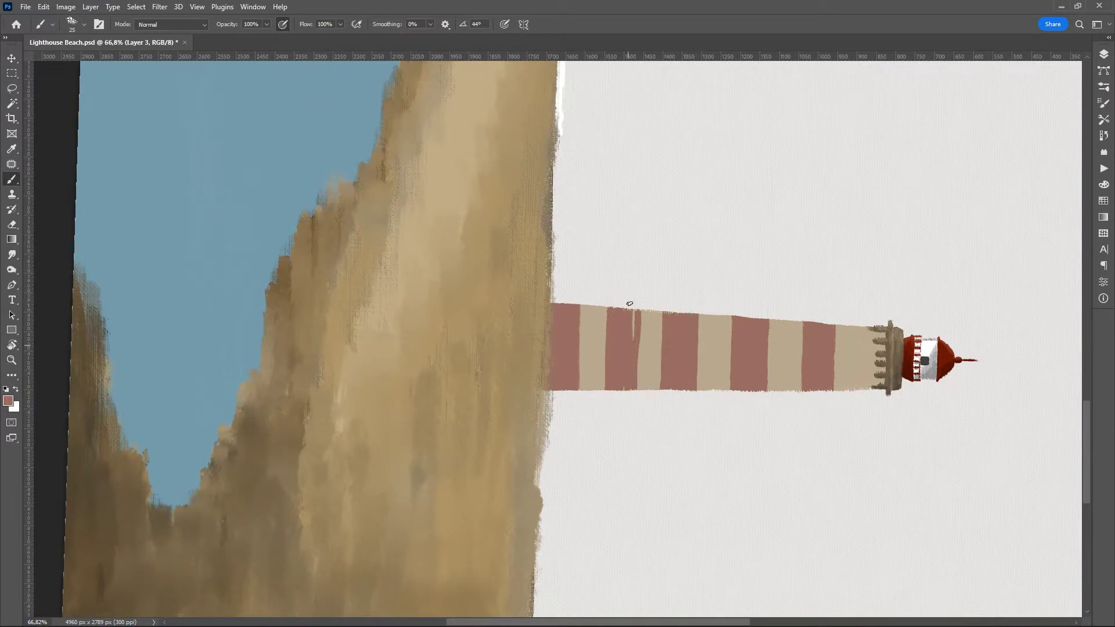
pyautogui.hotkey('ctrl', 'z')
pyautogui.hotkey('ctrl', 'z')
pyautogui.hotkey('ctrl', 'z')
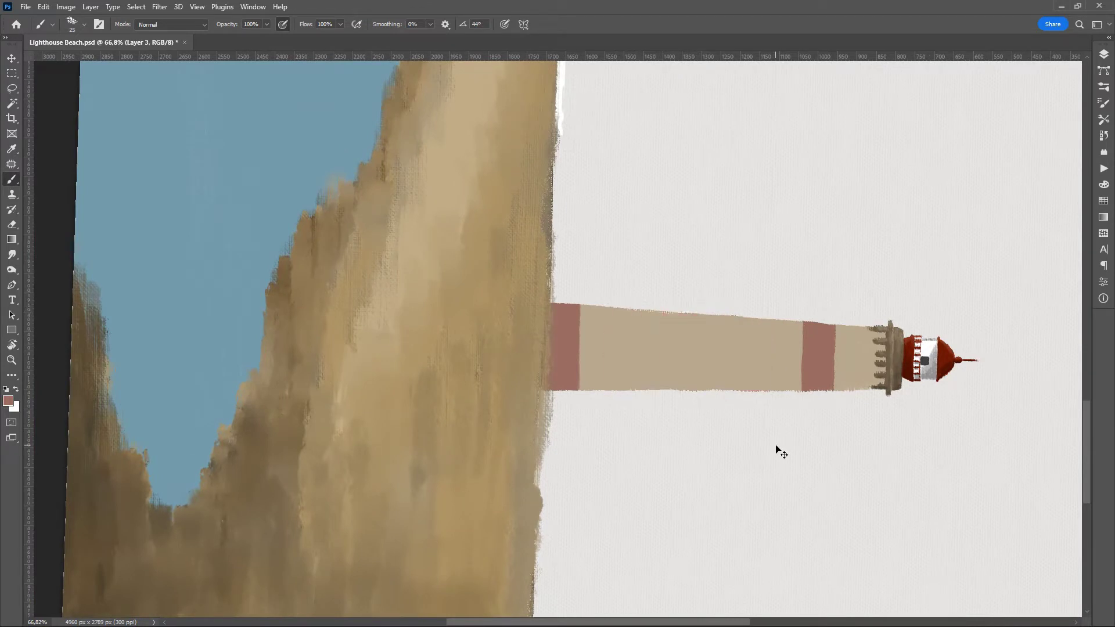
# - Widen the red stripes into full bands reaching the tower's edges over the beige
pyautogui.moveTo(761, 308)
pyautogui.mouseDown()
pyautogui.moveTo(757, 390)
pyautogui.moveTo(704, 390)
pyautogui.mouseUp()
pyautogui.moveTo(671, 312); pyautogui.dragTo(671, 389)
pyautogui.moveTo(606, 306); pyautogui.dragTo(604, 390)
pyautogui.moveTo(688, 314); pyautogui.dragTo(689, 390)
pyautogui.moveTo(622, 308); pyautogui.dragTo(622, 390)
pyautogui.moveTo(613, 308); pyautogui.dragTo(613, 347)
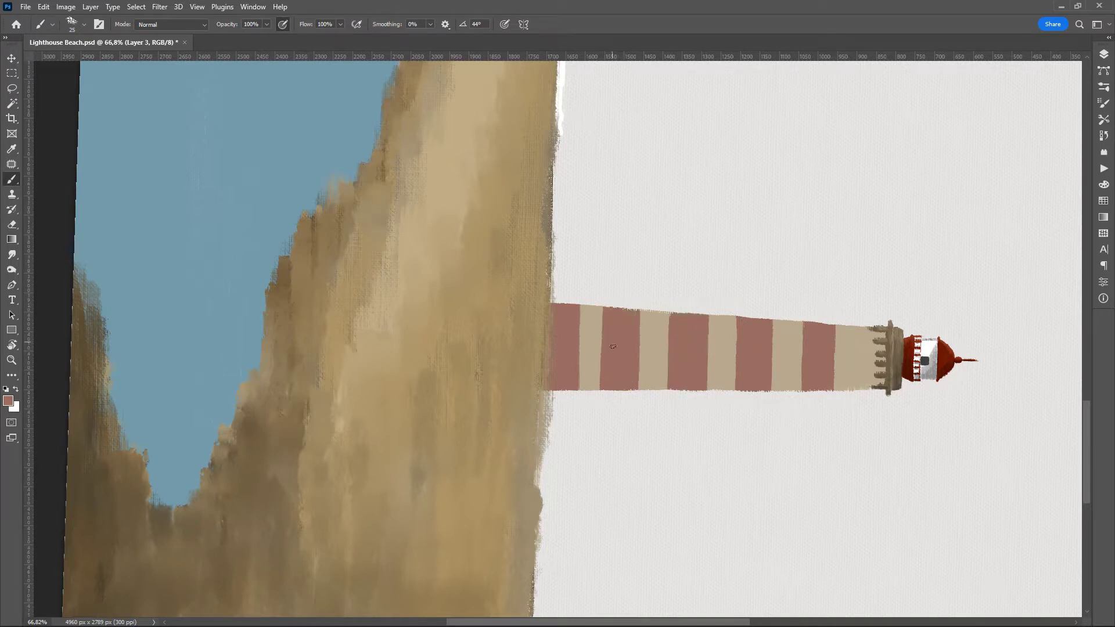
# - Review the striped tower in the full upright scene, toggling the Layers panel
pyautogui.hotkey('ctrl', '0')
pyautogui.press('F7')
pyautogui.click(11, 58)
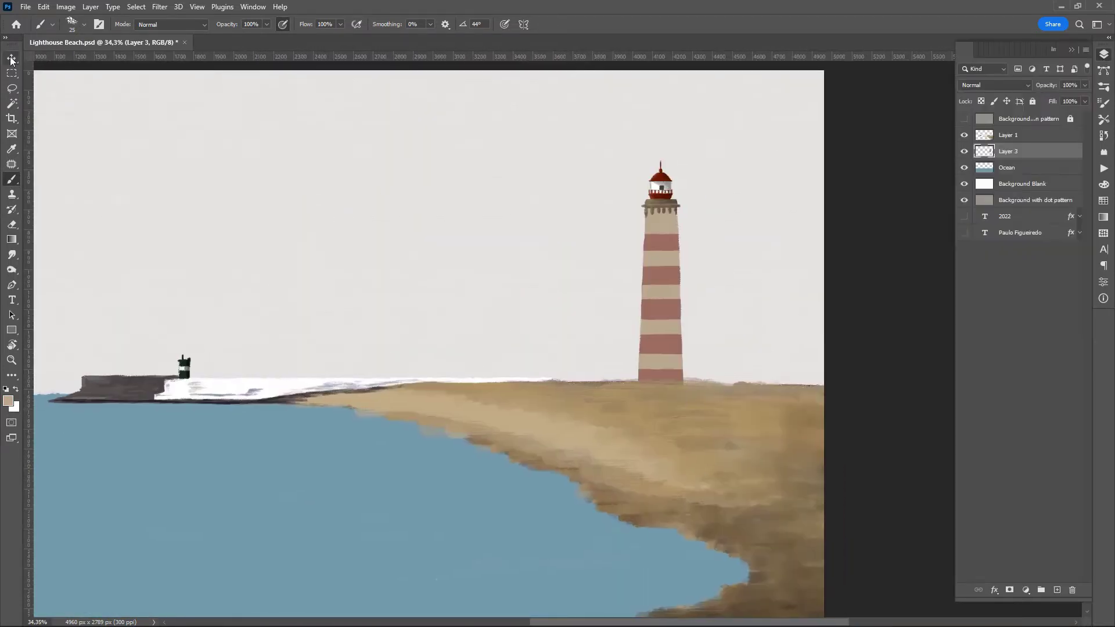
pyautogui.press('b')
pyautogui.scroll(3, 742, 378)
pyautogui.moveTo(672, 304); pyautogui.dragTo(678, 543)
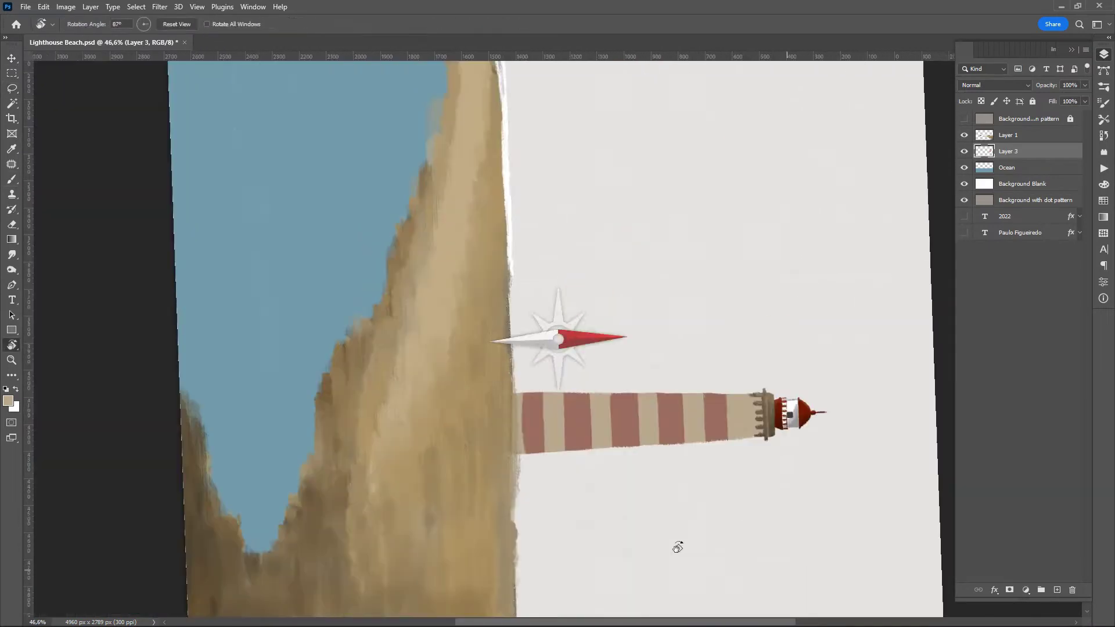
pyautogui.hotkey('ctrl', '0')
pyautogui.click(11, 58)
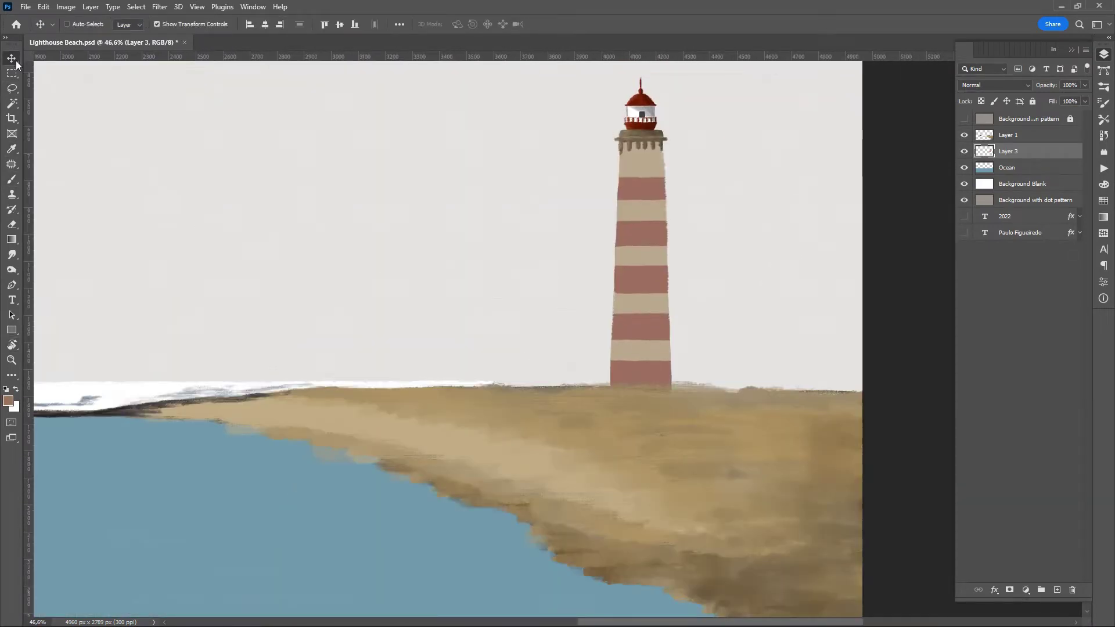
pyautogui.press('F7')
pyautogui.press('b')
pyautogui.scroll(5, 937, 322)
pyautogui.click(8, 401)
# - Confirm a dark brown colour and dab small windows on the tower
pyautogui.press('Return')
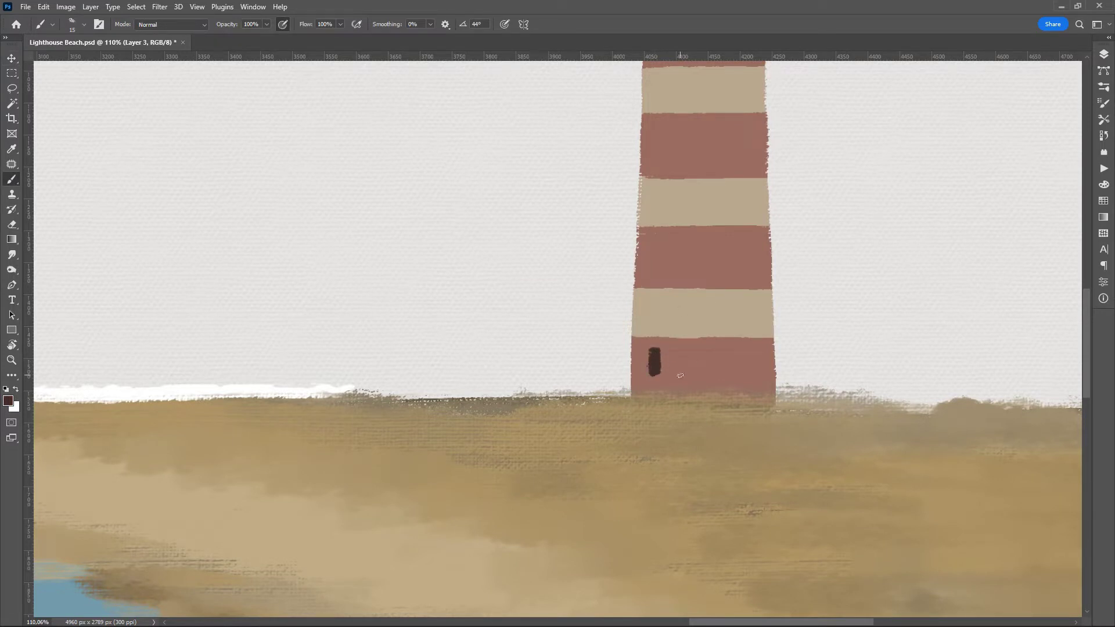
pyautogui.scroll(3, 677, 299)
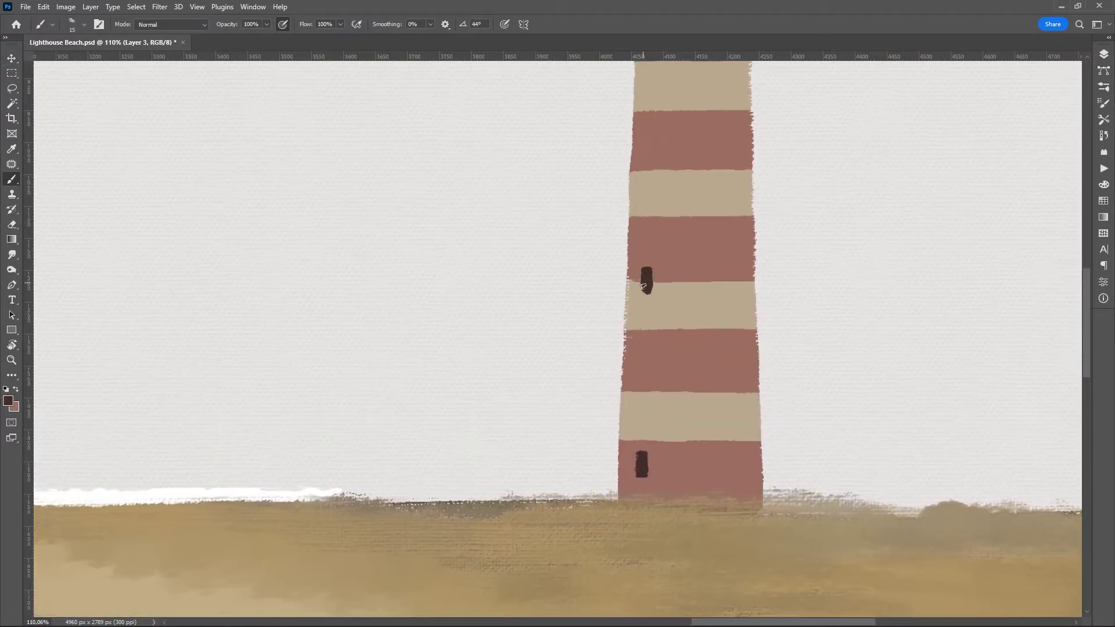
pyautogui.scroll(5, 687, 235)
pyautogui.moveTo(624, 375); pyautogui.dragTo(627, 364)
pyautogui.scroll(3, 619, 351)
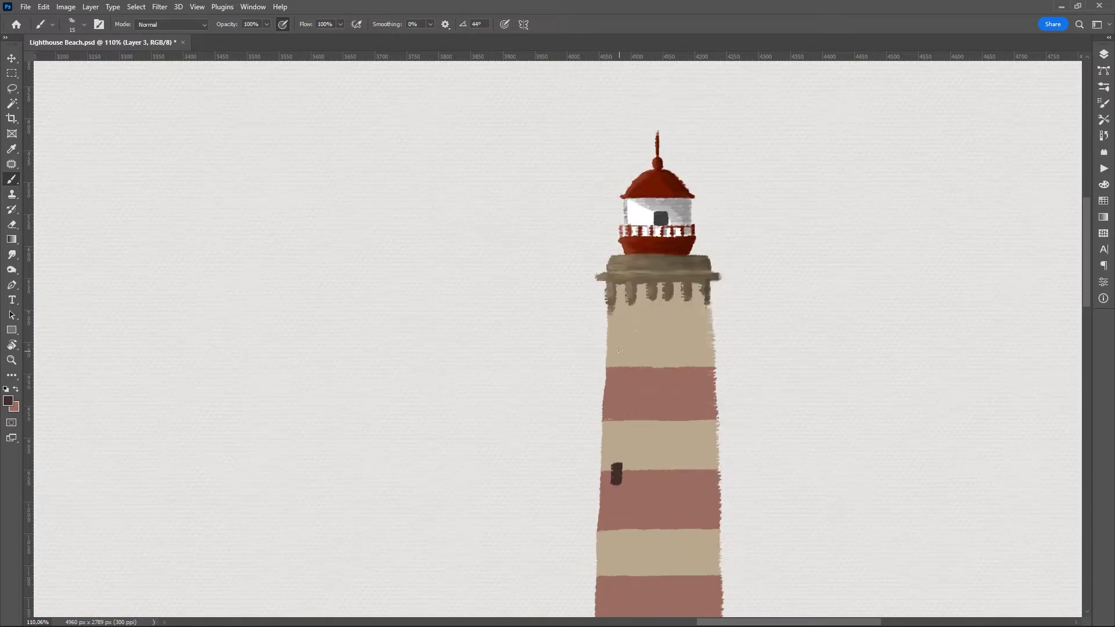
# - Sample the tower's beige, then choose a lighter orange-brown paint colour
pyautogui.keyDown('alt'); pyautogui.click(643, 334); pyautogui.keyUp('alt')
pyautogui.hotkey('ctrl', '0')
pyautogui.scroll(3, 852, 359)
pyautogui.scroll(3, 853, 358)
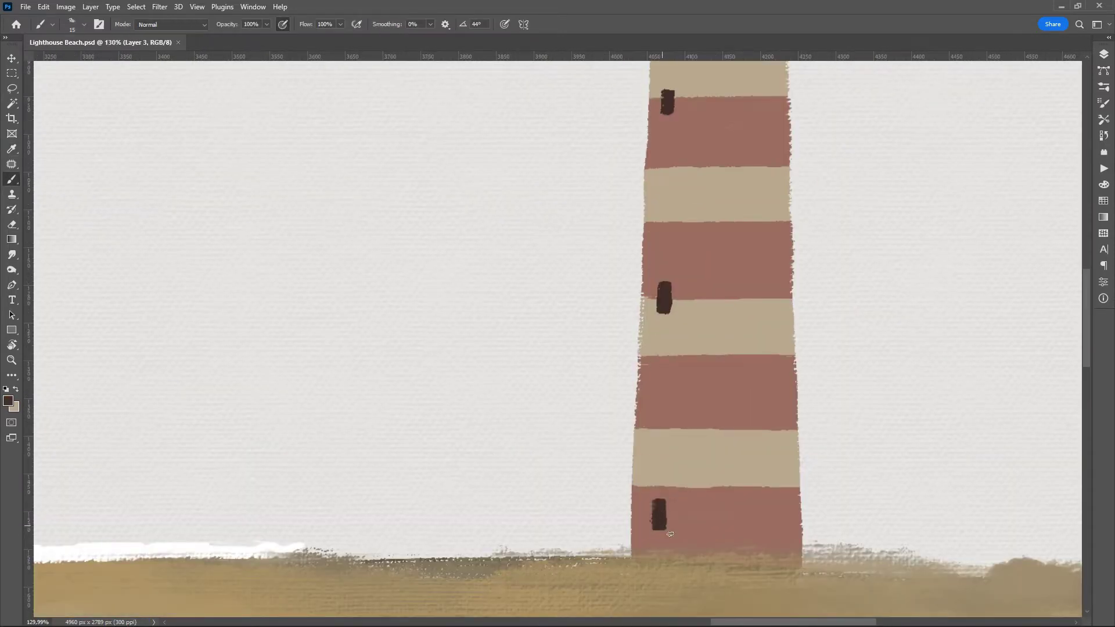
pyautogui.click(8, 401)
pyautogui.click(447, 370)
pyautogui.click(549, 231)
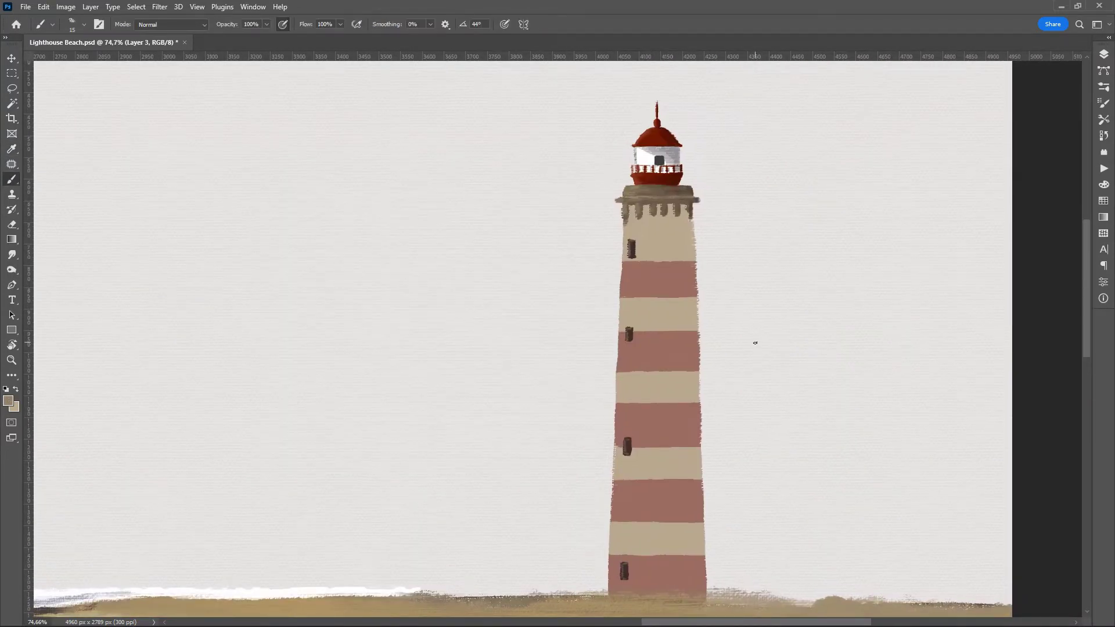
# - Lower brush opacity to 60% and brush soft shading over the tilted tower's stripes
pyautogui.moveTo(266, 24); pyautogui.dragTo(251, 46)
pyautogui.press('r')
pyautogui.moveTo(715, 253); pyautogui.dragTo(708, 434)
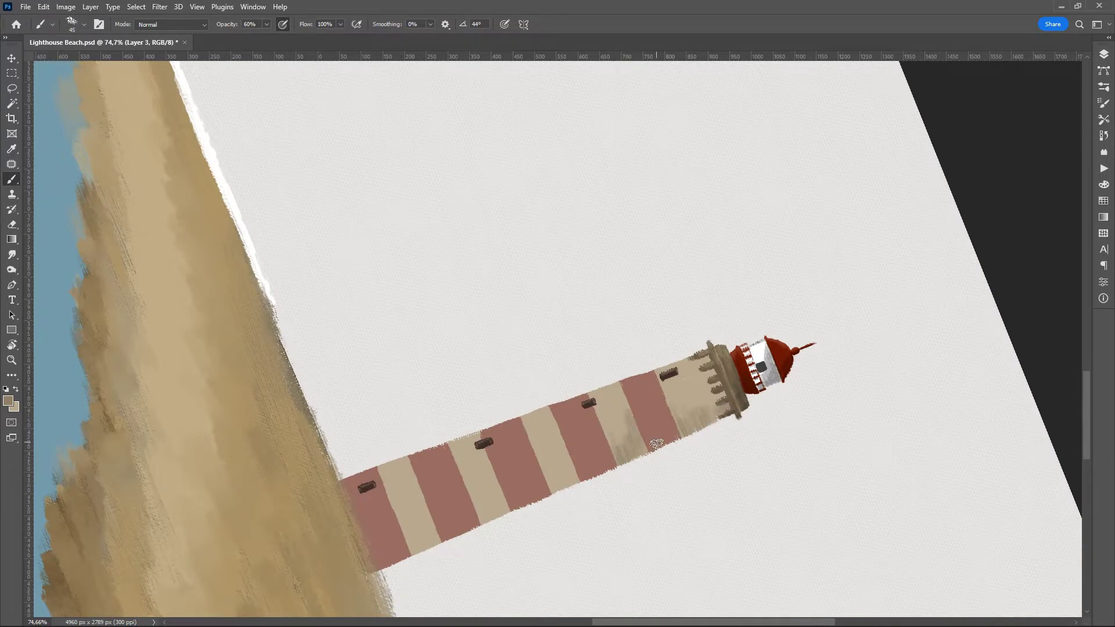
pyautogui.scroll(-5, 737, 459)
pyautogui.moveTo(732, 395)
pyautogui.mouseDown()
pyautogui.moveTo(720, 425)
pyautogui.moveTo(729, 397)
pyautogui.mouseUp()
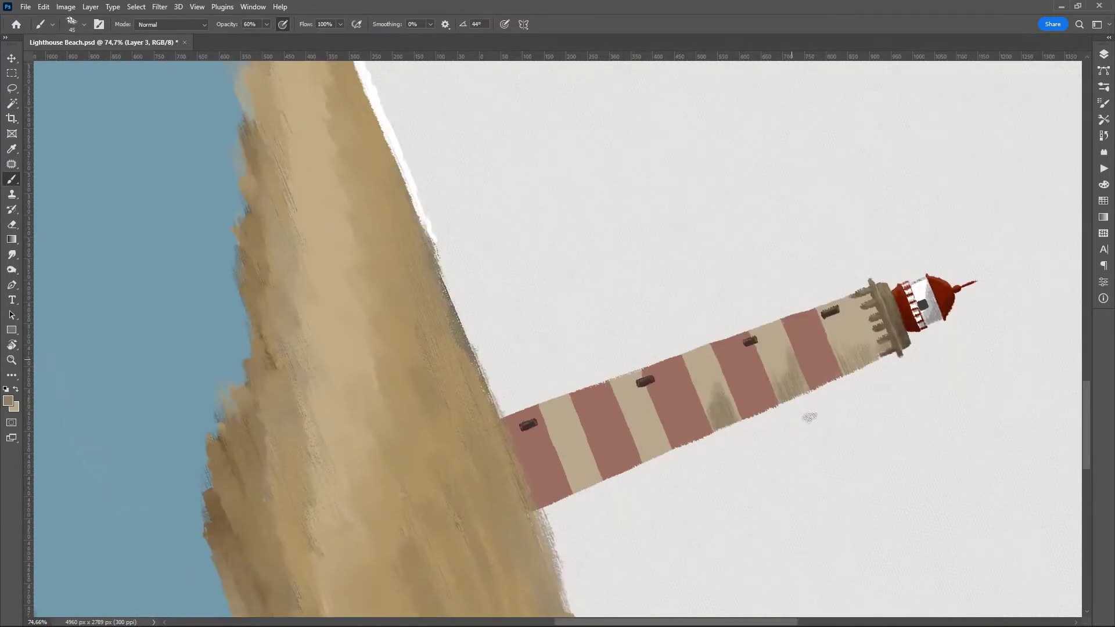
pyautogui.moveTo(871, 369); pyautogui.dragTo(854, 340)
pyautogui.scroll(-3, 773, 401)
pyautogui.moveTo(714, 395); pyautogui.dragTo(702, 348)
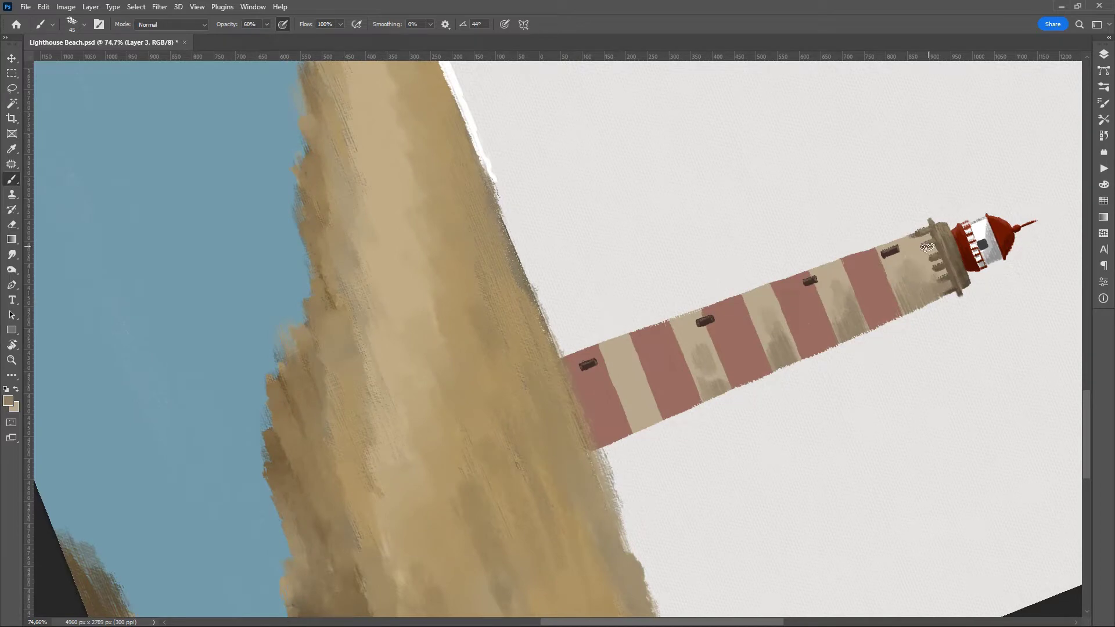
pyautogui.scroll(-5, 881, 382)
# - Choose a light tan colour and reposition the view around the tower
pyautogui.click(8, 400)
pyautogui.click(548, 232)
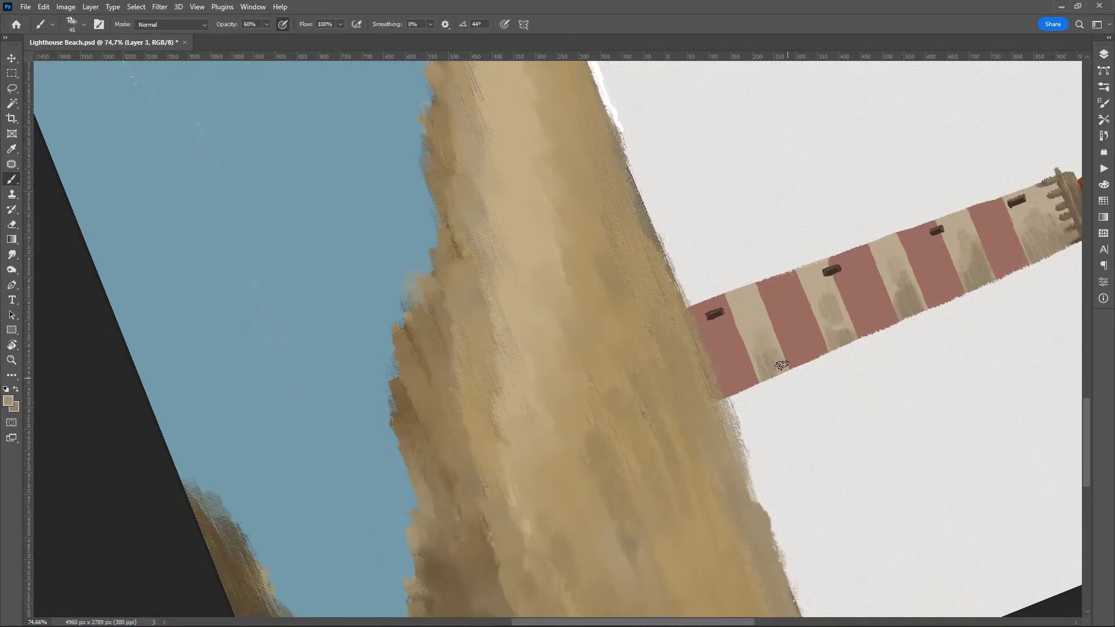
pyautogui.moveTo(933, 271); pyautogui.dragTo(904, 334)
pyautogui.press('Escape')
pyautogui.scroll(5, 579, 374)
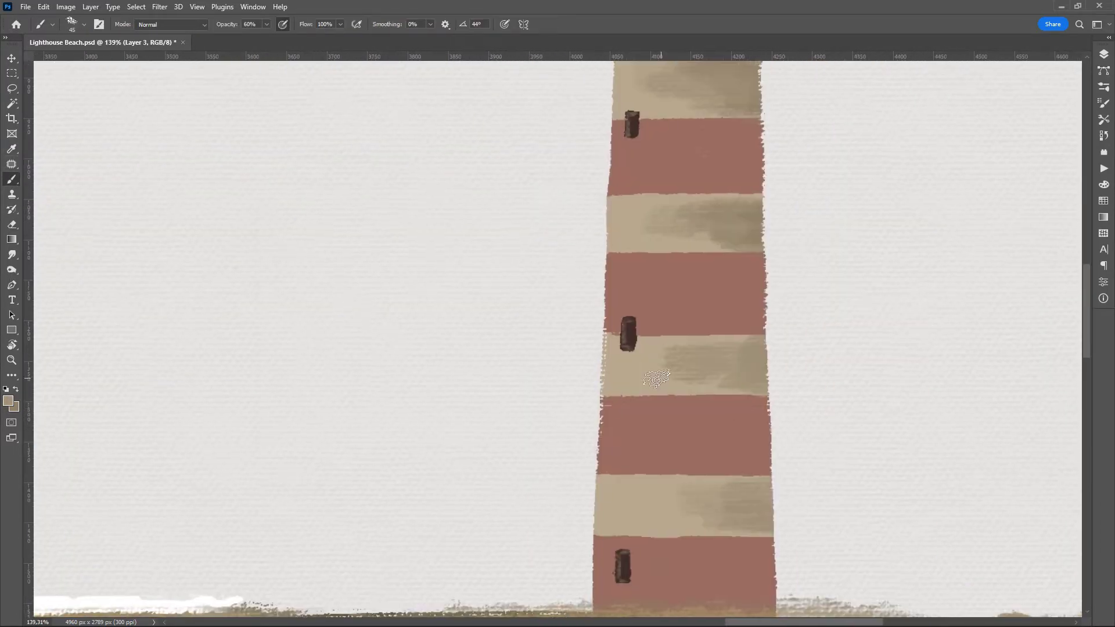
pyautogui.moveTo(579, 375); pyautogui.dragTo(801, 179)
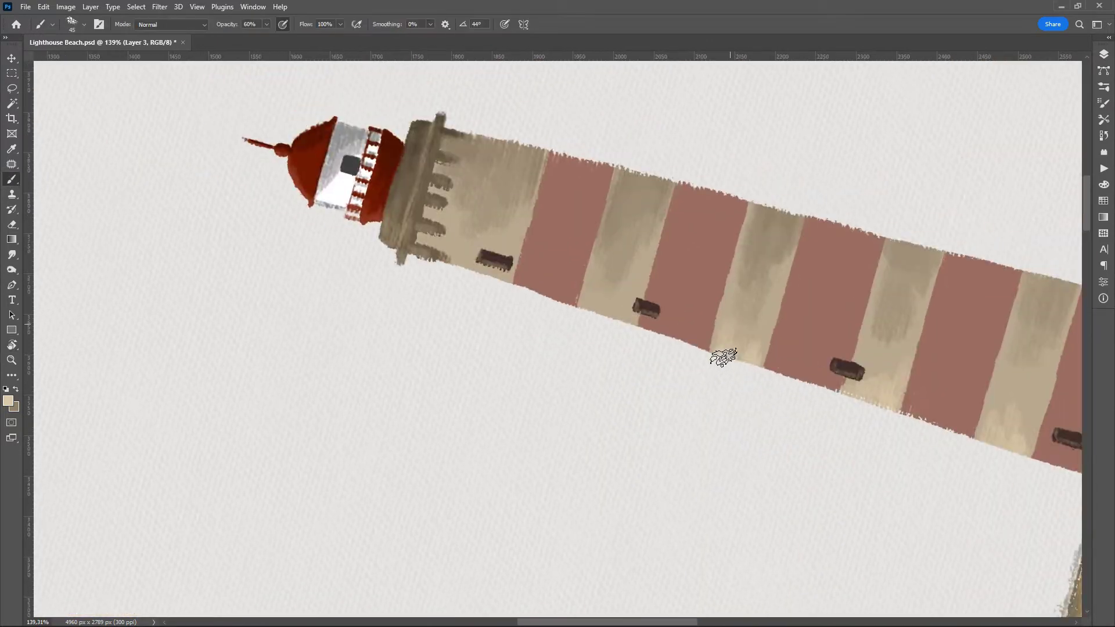
pyautogui.scroll(3, 578, 406)
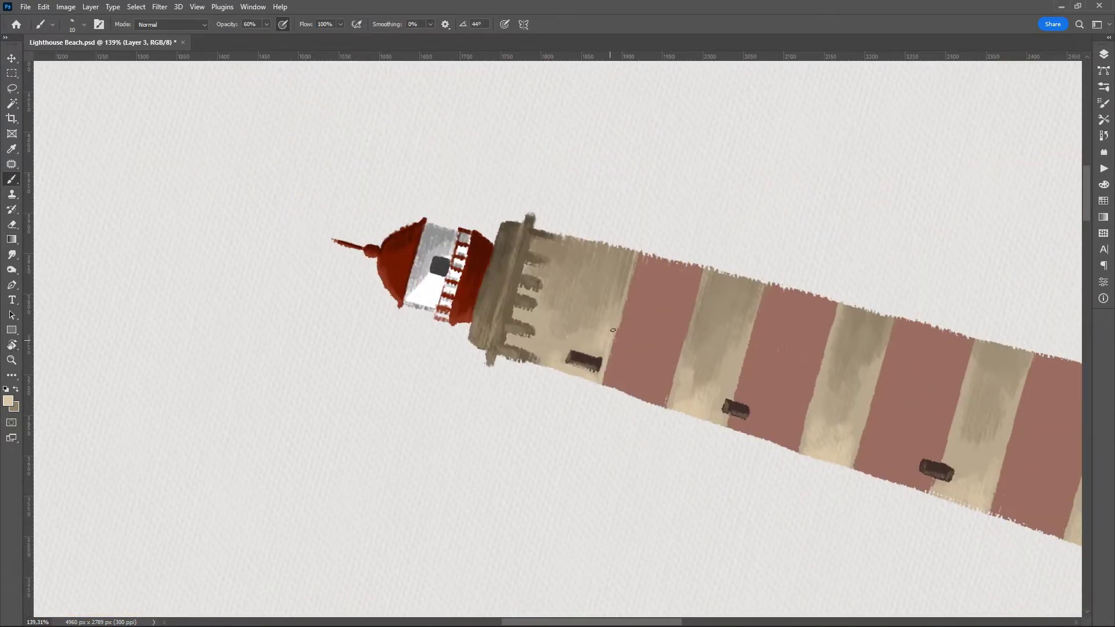
pyautogui.hotkey('ctrl', '0')
pyautogui.press('Escape')
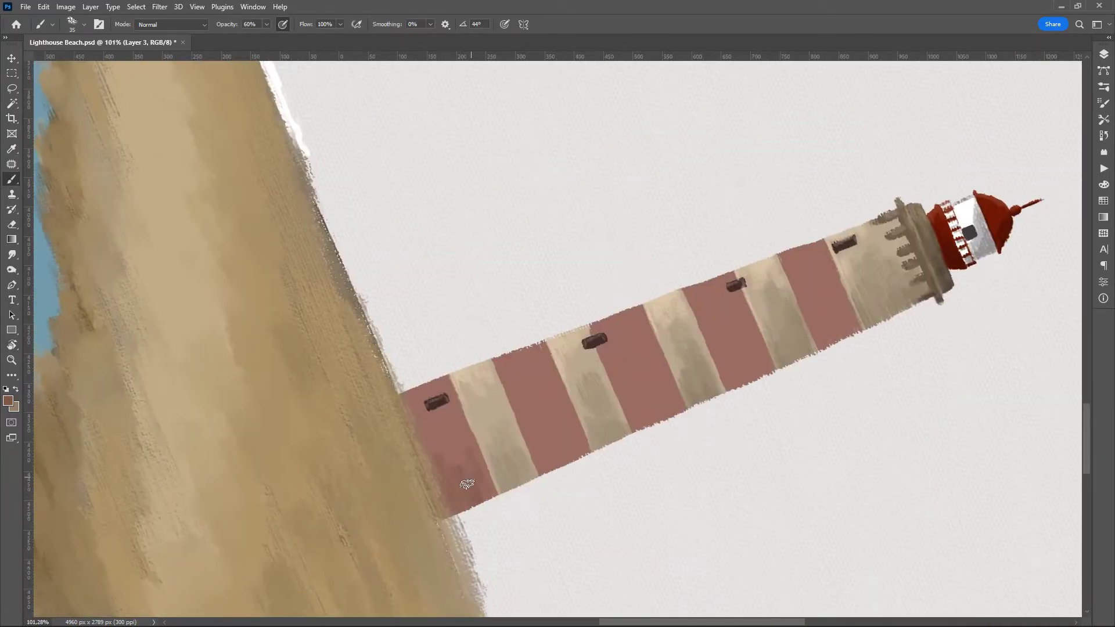
# - Shade the lower parts of the red stripes darker, then shrink the brush
pyautogui.moveTo(445, 538)
pyautogui.mouseDown()
pyautogui.moveTo(852, 391)
pyautogui.moveTo(839, 307)
pyautogui.mouseUp()
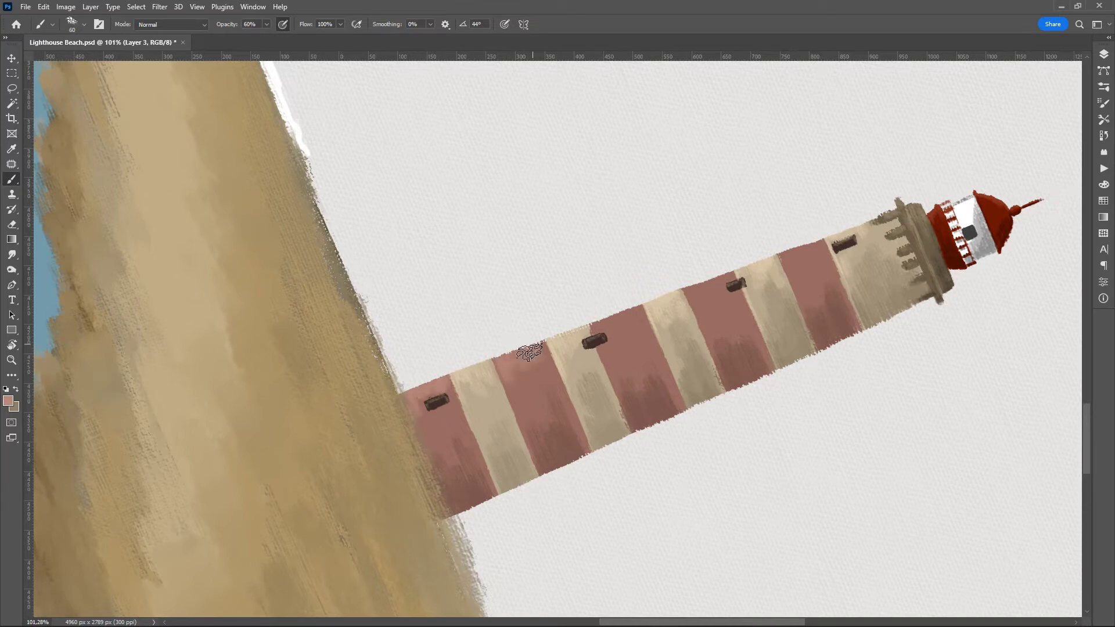
pyautogui.scroll(-5, 784, 129)
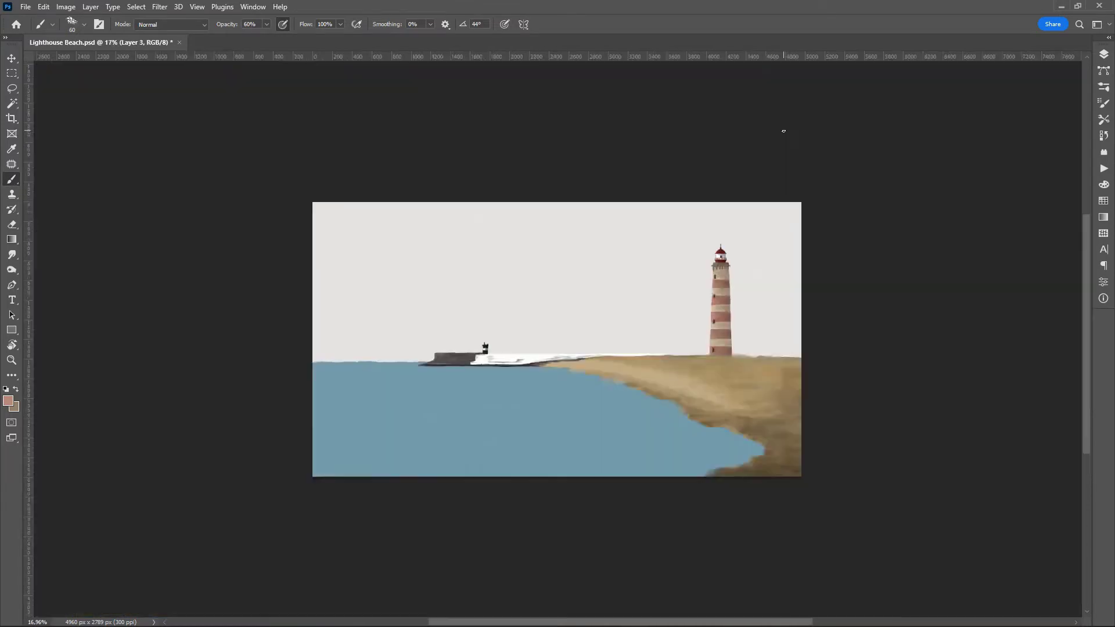
pyautogui.scroll(3, 891, 389)
pyautogui.scroll(3, 849, 259)
pyautogui.press('[')
pyautogui.press('[')
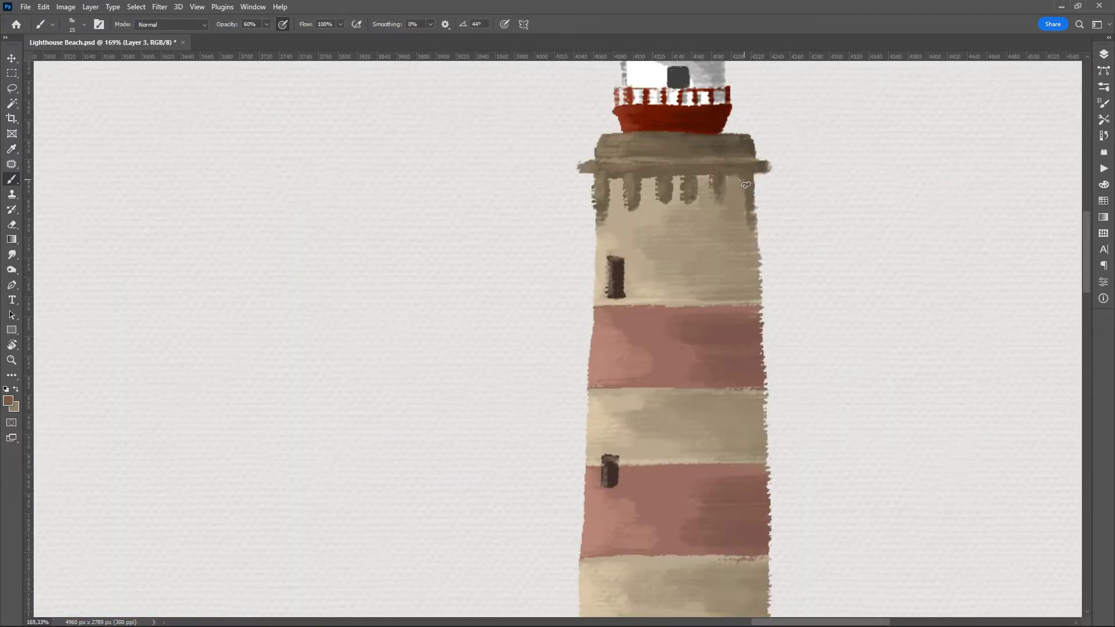
pyautogui.hotkey('ctrl', '0')
pyautogui.scroll(3, 750, 207)
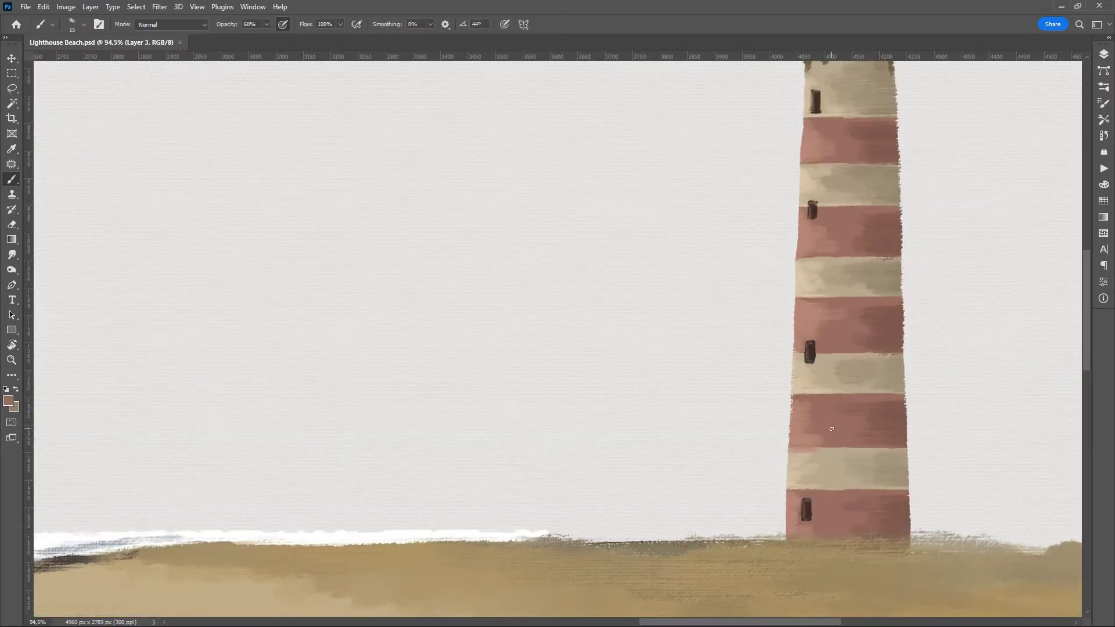
pyautogui.scroll(-3, 801, 222)
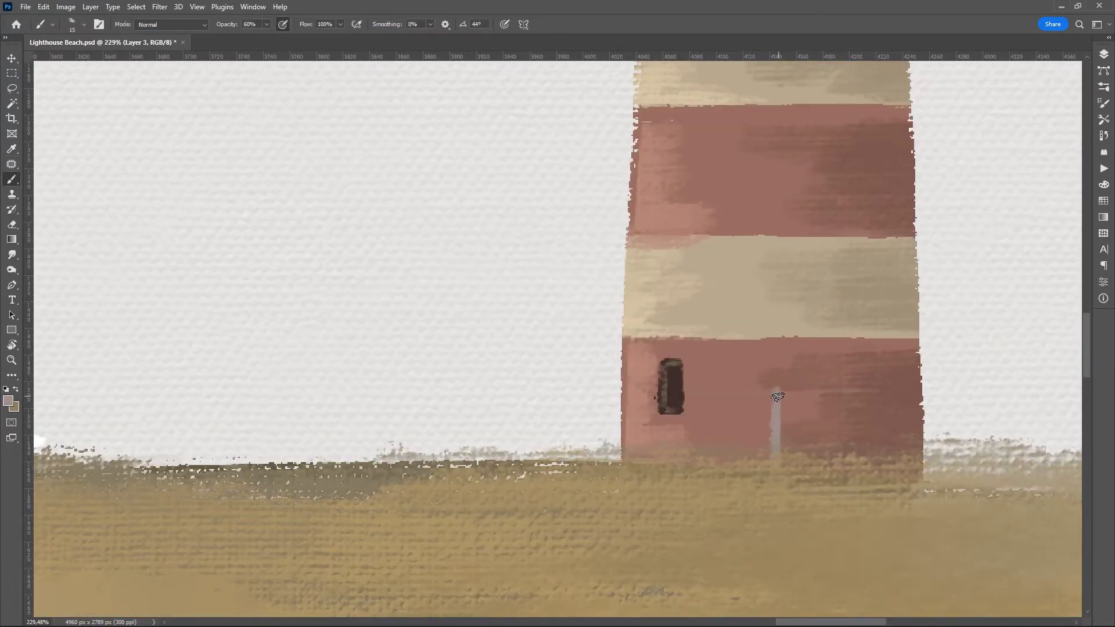
# - Paint a grey door with a light highlight and darker edges at the tower base
pyautogui.moveTo(775, 458); pyautogui.dragTo(778, 389)
pyautogui.moveTo(807, 464)
pyautogui.mouseDown()
pyautogui.moveTo(801, 396)
pyautogui.moveTo(812, 398)
pyautogui.moveTo(772, 471)
pyautogui.mouseUp()
pyautogui.keyDown('alt'); pyautogui.click(790, 424); pyautogui.keyUp('alt')
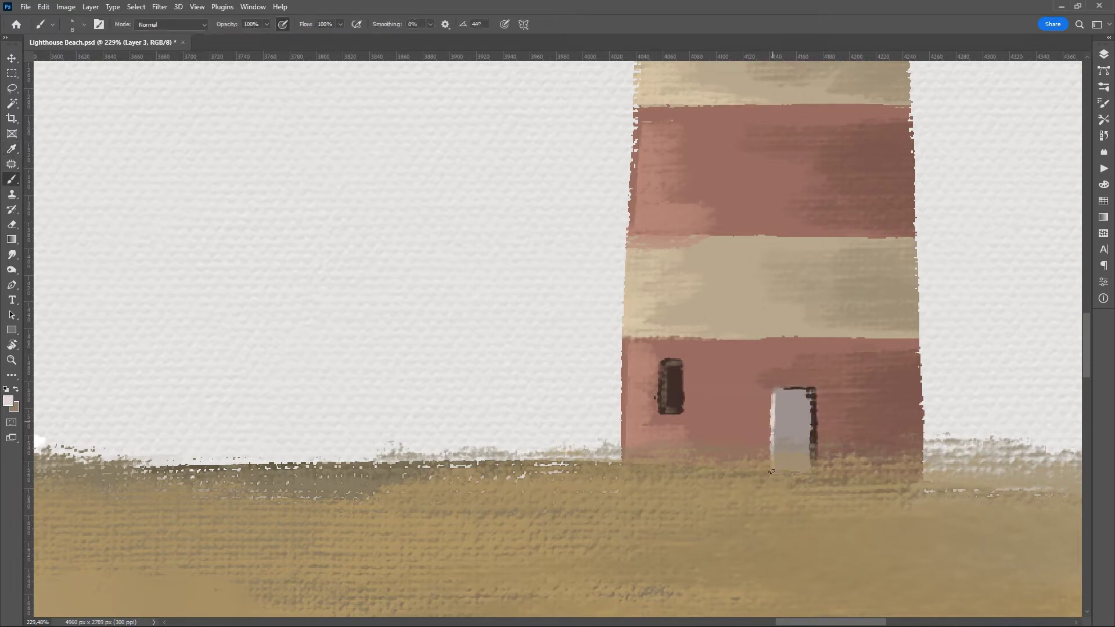
pyautogui.moveTo(801, 397); pyautogui.dragTo(798, 465)
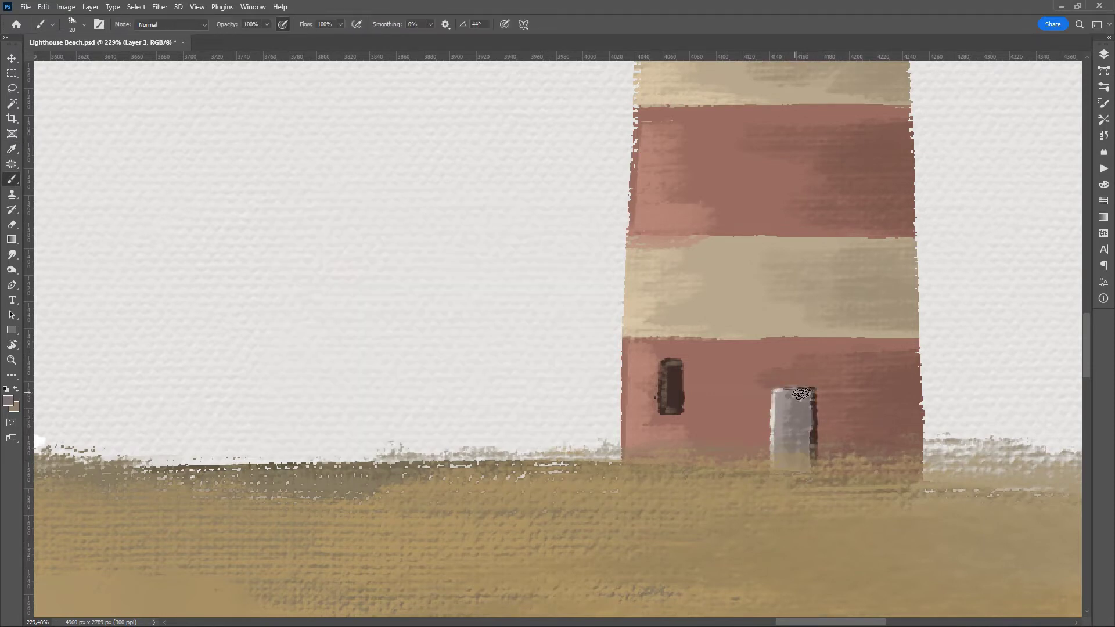
pyautogui.hotkey('ctrl', '0')
# - Apply a Levels adjustment and a Liquify warp to reshape the tower
pyautogui.click(66, 6)
pyautogui.click(198, 50)
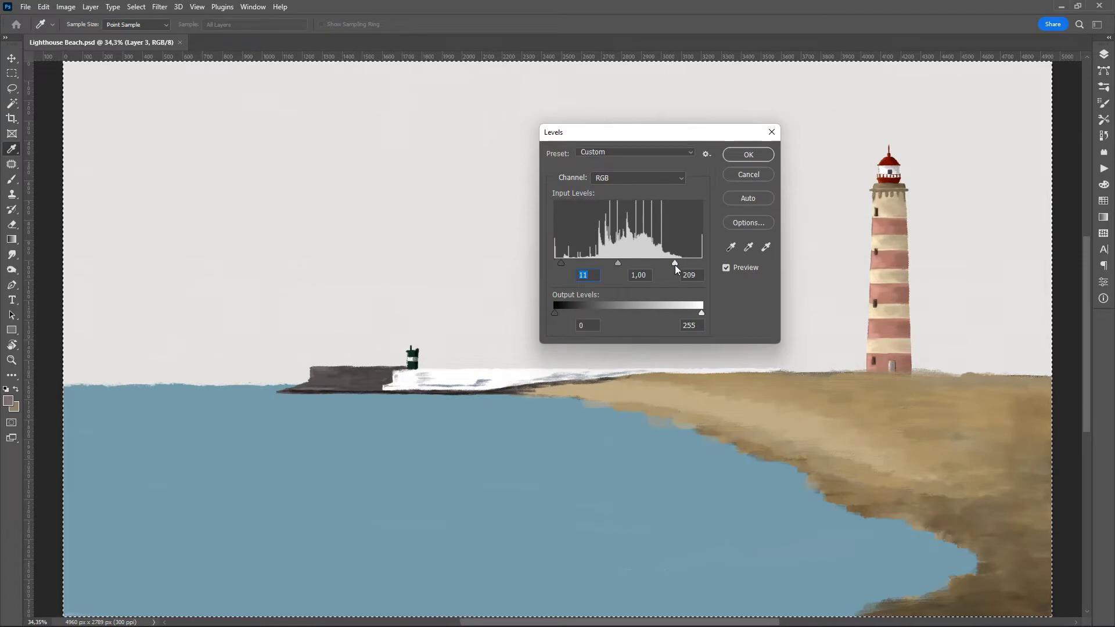
pyautogui.click(754, 153)
pyautogui.click(160, 6)
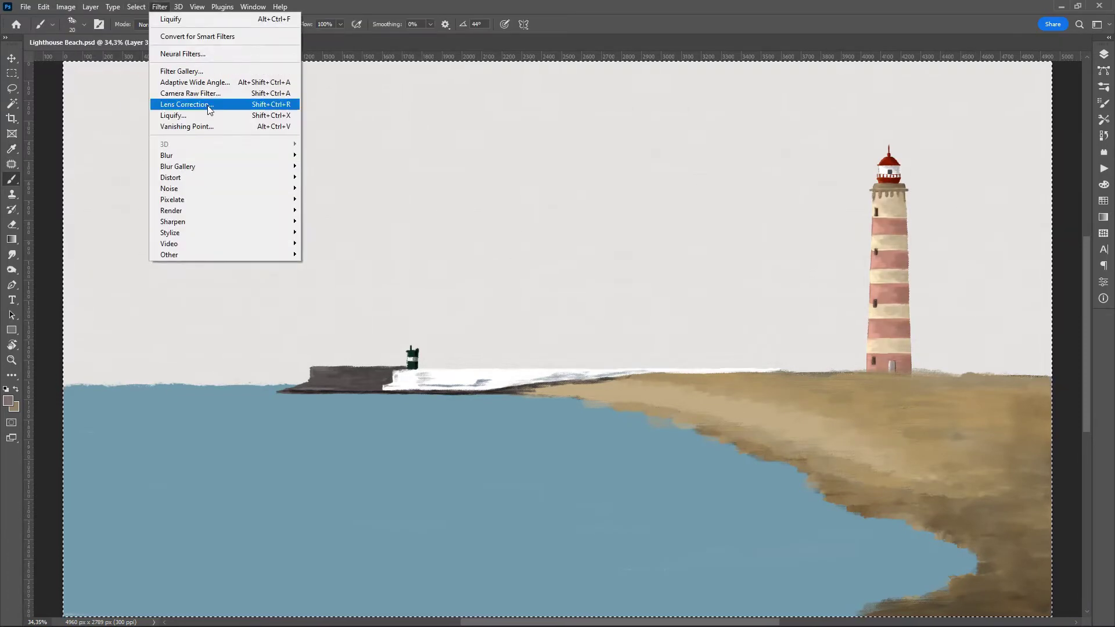
pyautogui.click(174, 105)
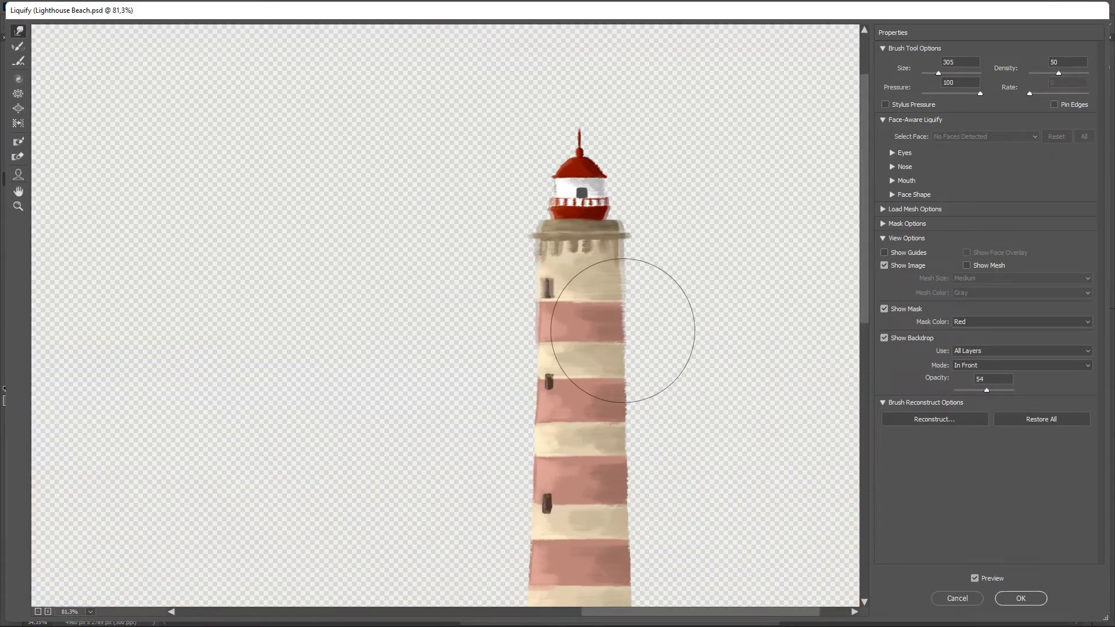
pyautogui.click(1020, 598)
pyautogui.scroll(5, 1024, 595)
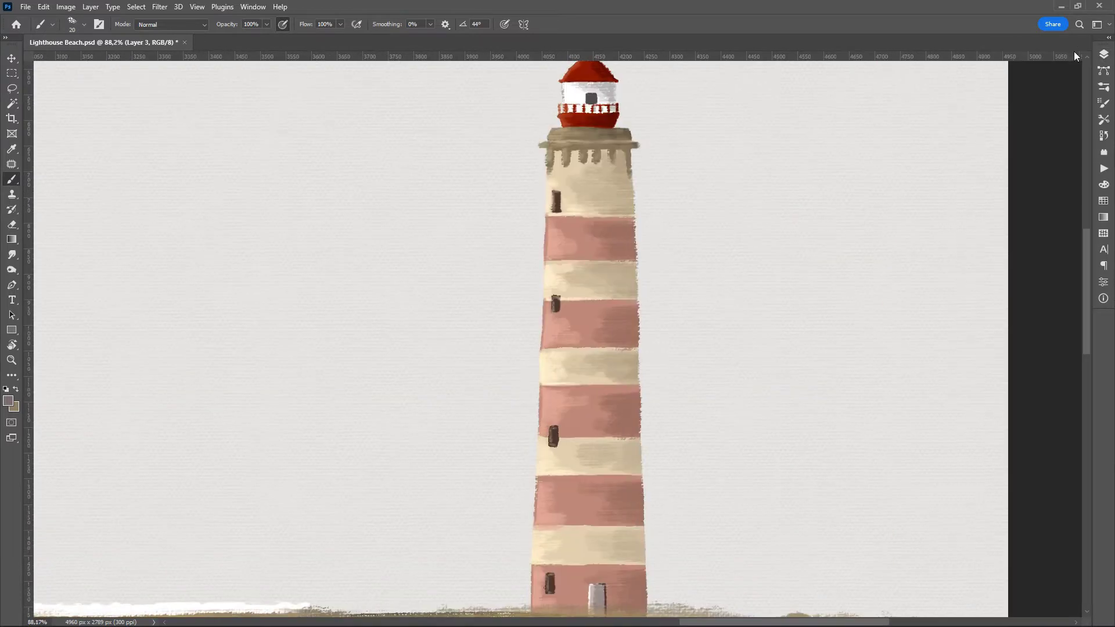
# - Sample a lighthouse colour, set brush opacity to 61%, and lasso around the lighthouse
pyautogui.press('i')
pyautogui.click(8, 400)
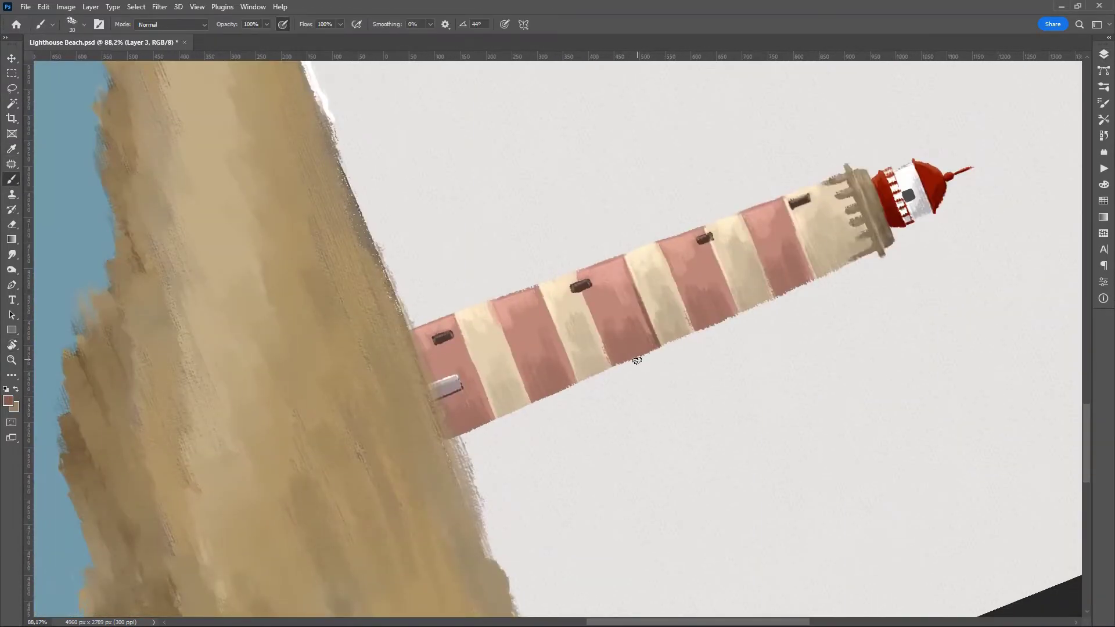
pyautogui.press('6')
pyautogui.press('1')
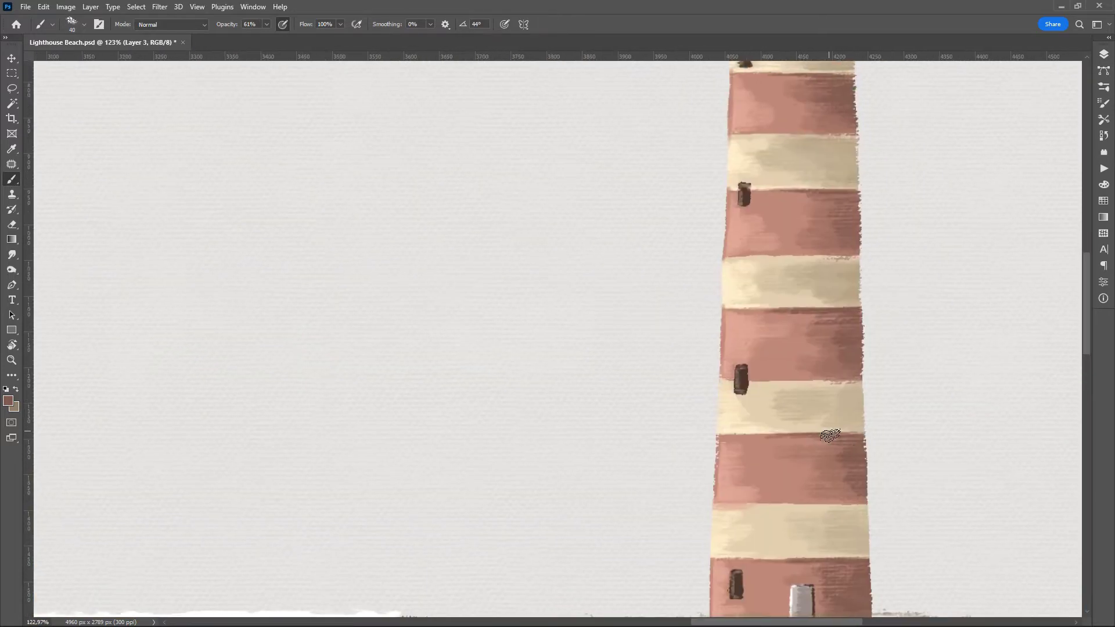
pyautogui.hotkey('ctrl', '0')
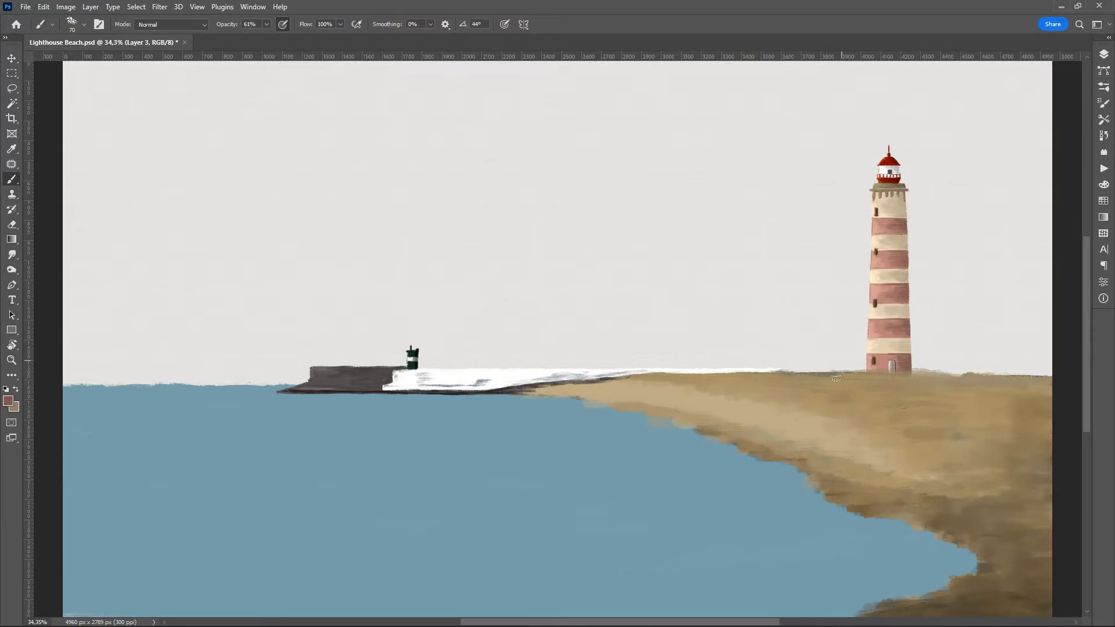
pyautogui.press('l')
pyautogui.moveTo(897, 180); pyautogui.dragTo(871, 384)
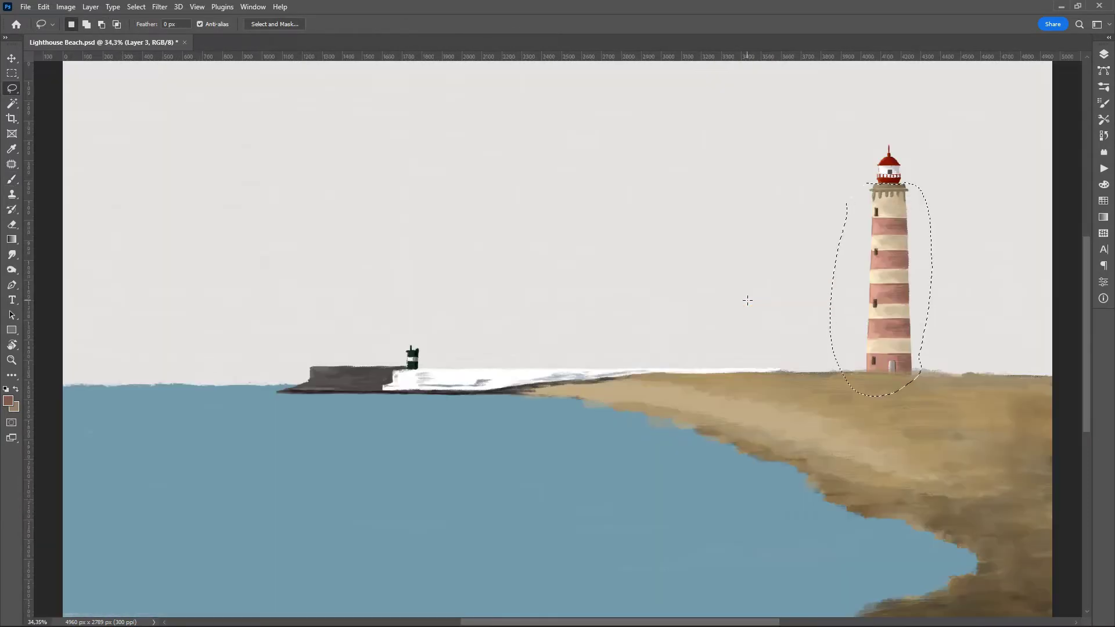
# - Apply Selective Color boosting Magenta in Reds and tweaking Black and Cyan in Neutrals
pyautogui.click(65, 7)
pyautogui.click(266, 215)
pyautogui.moveTo(606, 353); pyautogui.dragTo(633, 353)
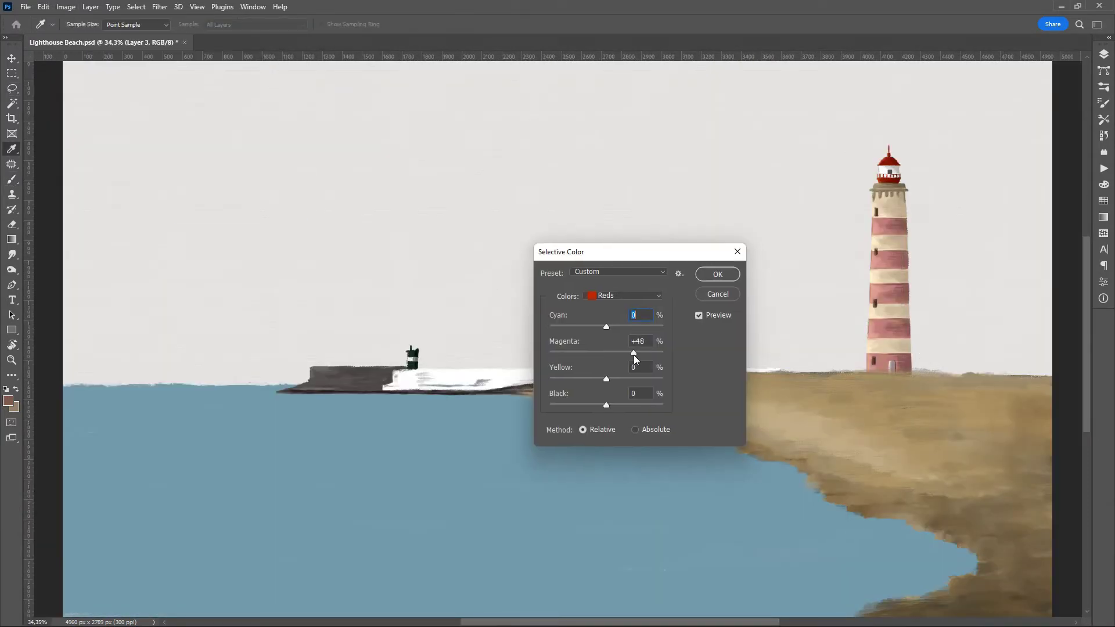
pyautogui.click(624, 295)
pyautogui.click(612, 382)
pyautogui.moveTo(604, 406); pyautogui.dragTo(607, 406)
pyautogui.moveTo(606, 327); pyautogui.dragTo(600, 329)
pyautogui.click(736, 271)
# - Deselect, tilt the view to the lantern, and sample the gallery's brown for painting
pyautogui.press('l')
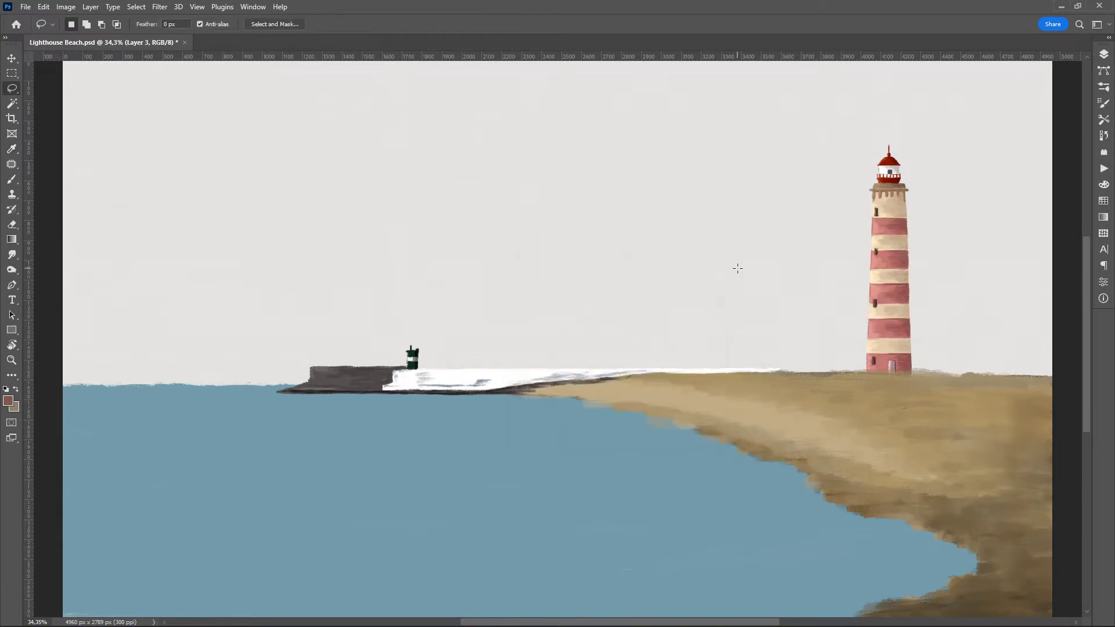
pyautogui.press('r')
pyautogui.moveTo(738, 269); pyautogui.dragTo(677, 381)
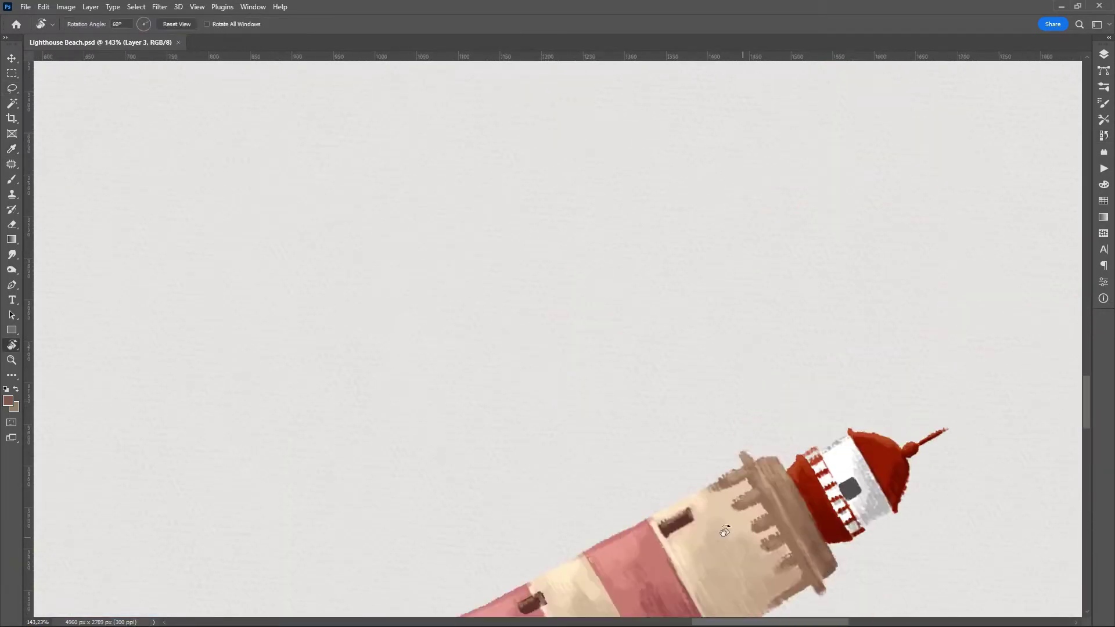
pyautogui.press('i')
pyautogui.click(632, 349)
pyautogui.press('b')
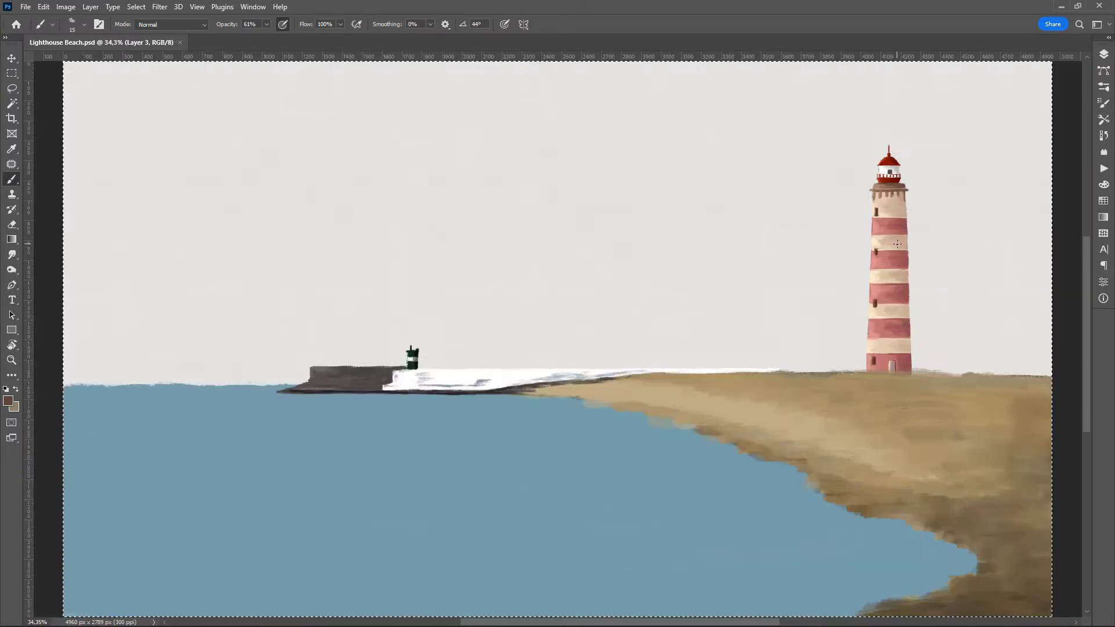
pyautogui.click(1103, 53)
# - Rename the lighthouse layer to 'Lighthouse'
pyautogui.doubleClick(1011, 152)
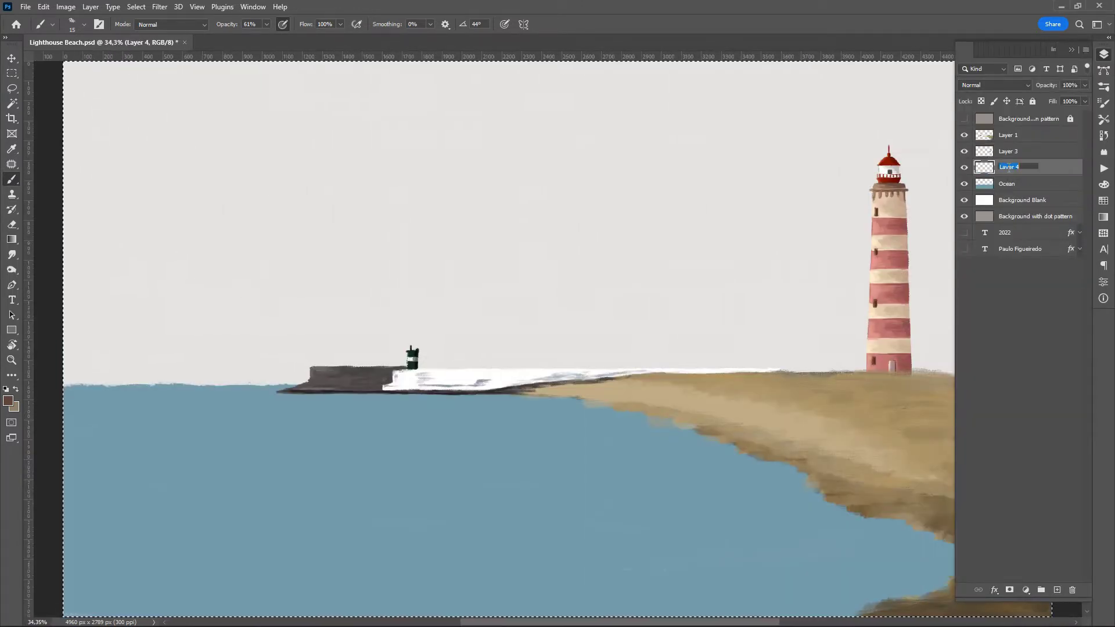
pyautogui.write('Lighthouse')
pyautogui.press('Return')
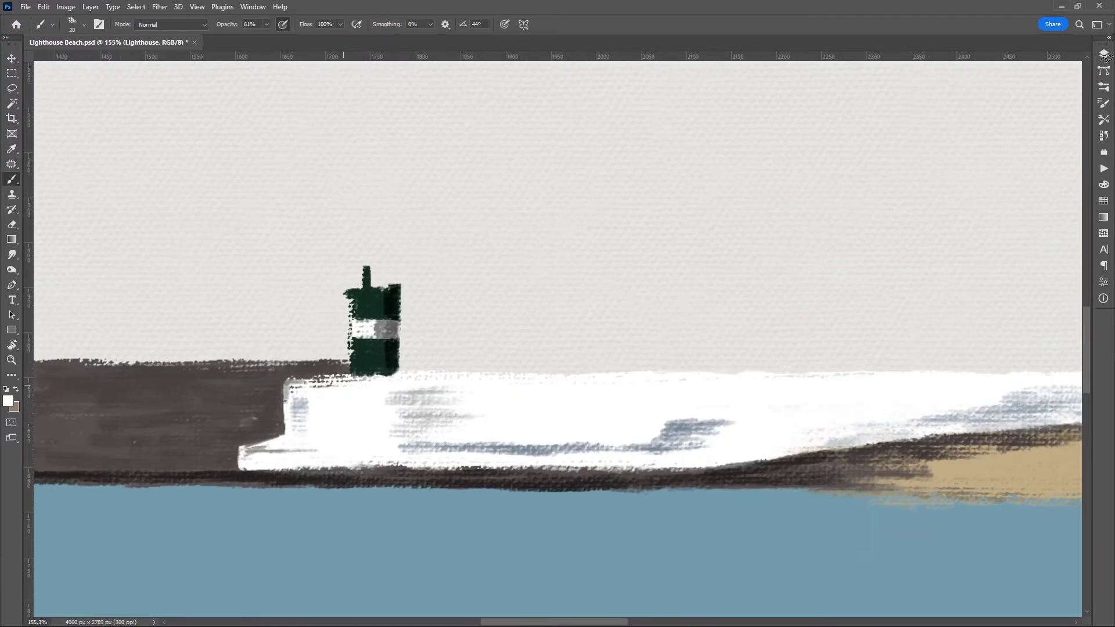
# - Erase the ragged dark edge of the pier on its layer
pyautogui.click(1103, 54)
pyautogui.click(1011, 135)
pyautogui.click(1104, 54)
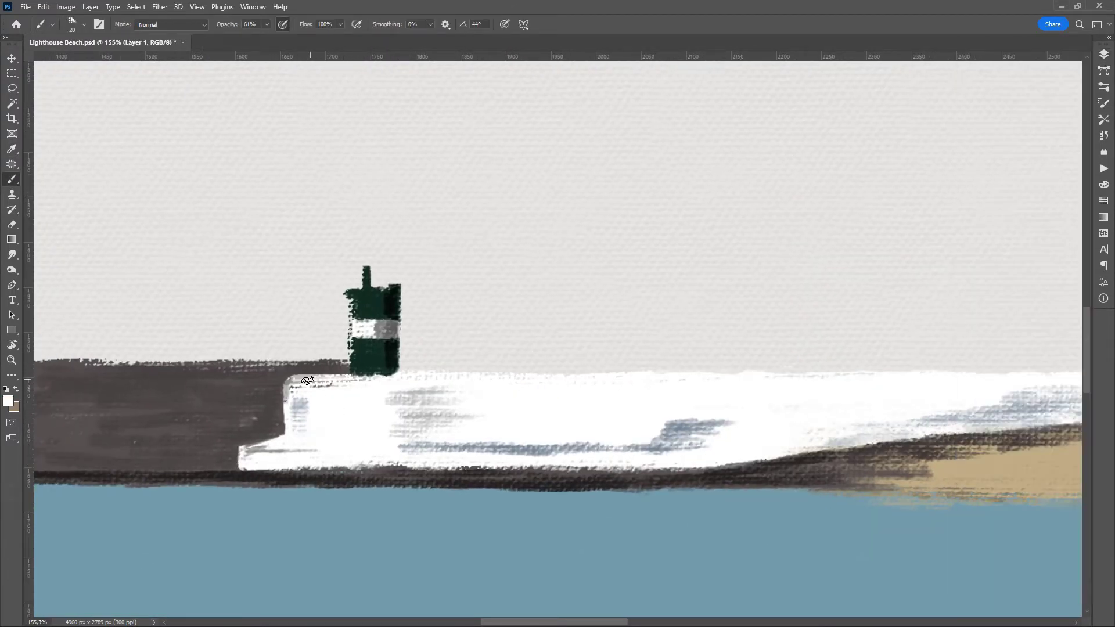
pyautogui.hotkey('ctrl', '0')
pyautogui.scroll(5, 428, 384)
pyautogui.press('e')
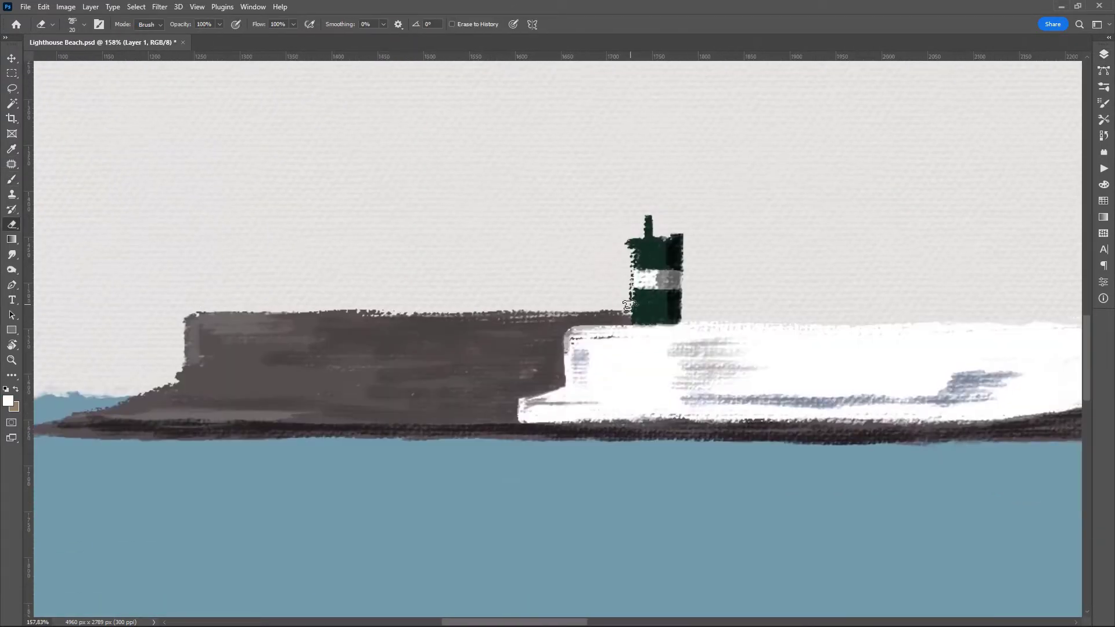
pyautogui.press('r')
pyautogui.moveTo(480, 203)
pyautogui.mouseDown()
pyautogui.moveTo(588, 169)
pyautogui.moveTo(591, 577)
pyautogui.mouseUp()
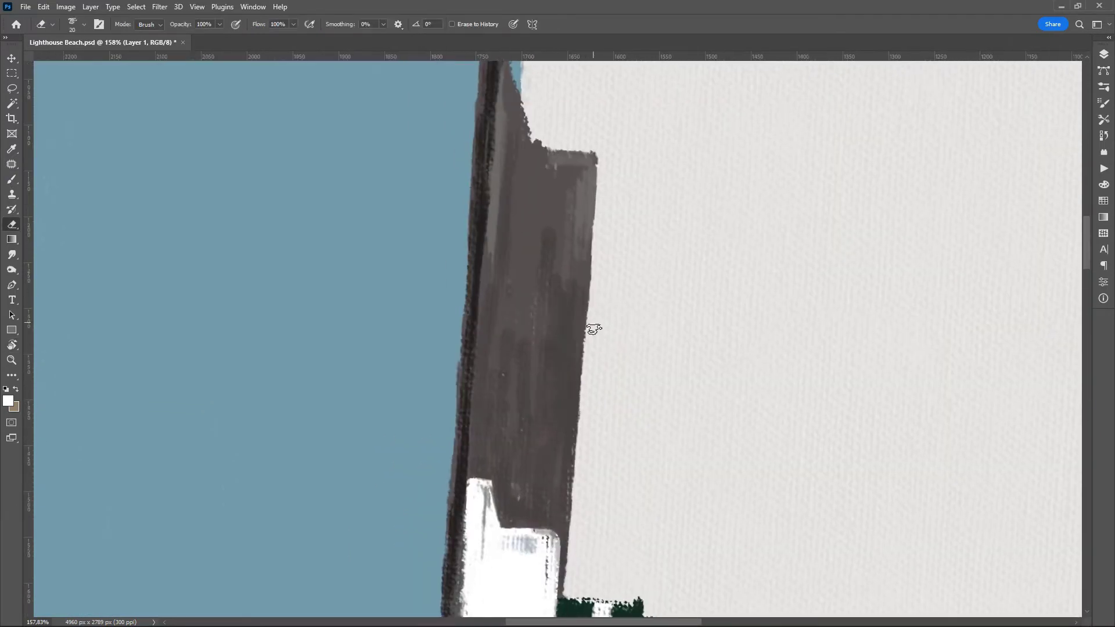
pyautogui.moveTo(592, 326); pyautogui.dragTo(590, 428)
pyautogui.hotkey('ctrl', '0')
# - Add a new layer above City and drag the lighthouse higher above the beach
pyautogui.click(1031, 168)
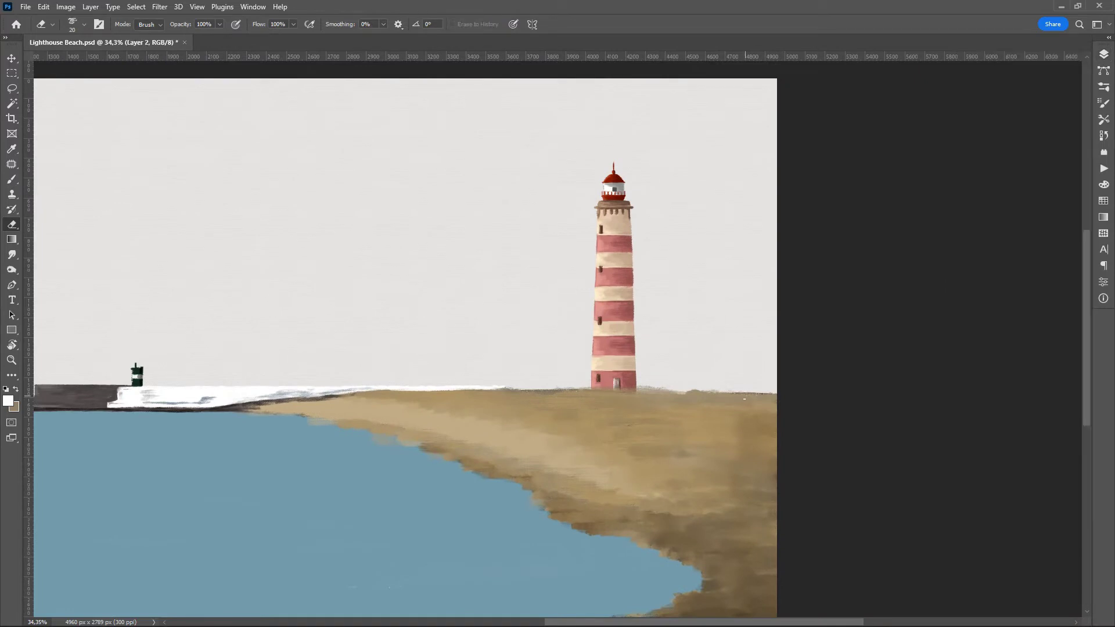
pyautogui.press('v')
pyautogui.hotkey('ctrl', 'shift', 'alt', 'n')
pyautogui.moveTo(615, 289); pyautogui.dragTo(615, 251)
# - On a new layer, choose a larger textured brush preset at 100% opacity
pyautogui.hotkey('ctrl', 'shift', 'alt', 'n')
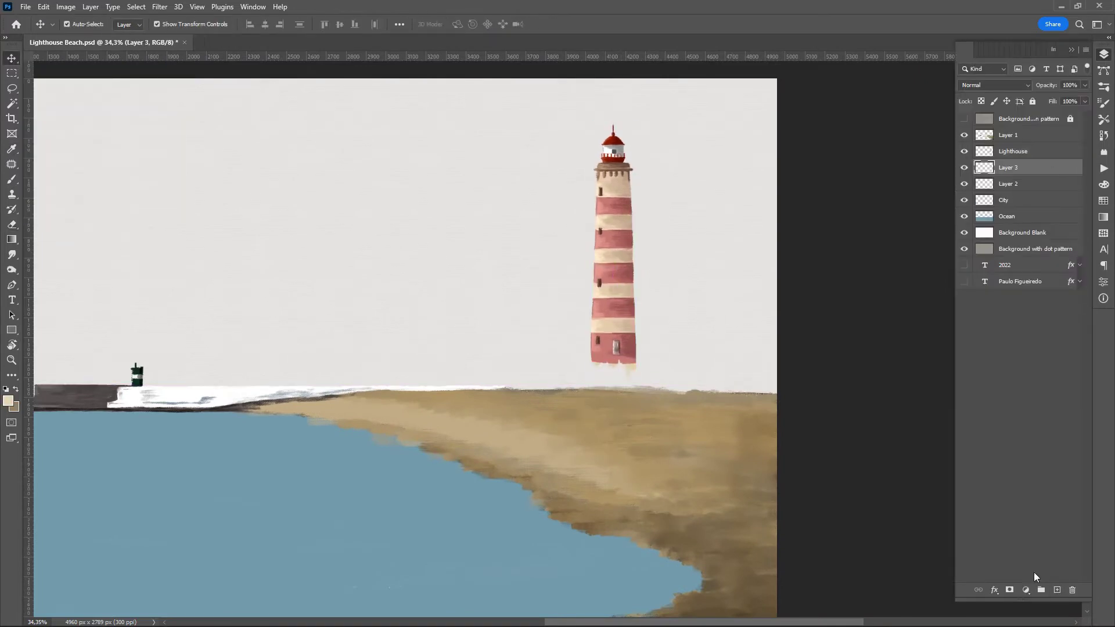
pyautogui.press('b')
pyautogui.click(1104, 87)
pyautogui.click(1041, 344)
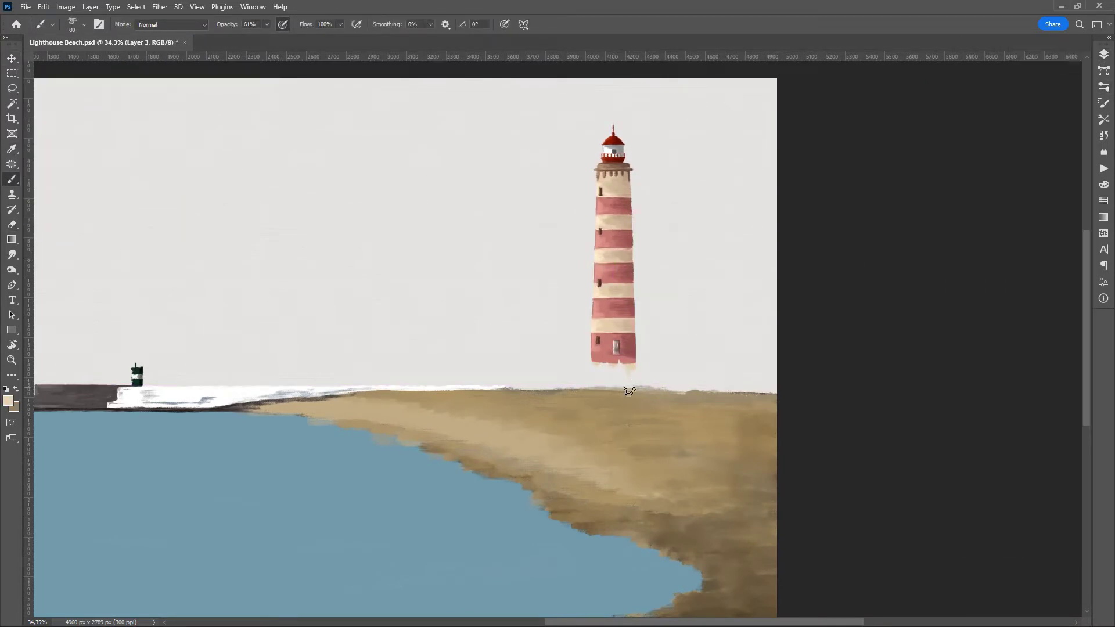
pyautogui.scroll(3, 624, 389)
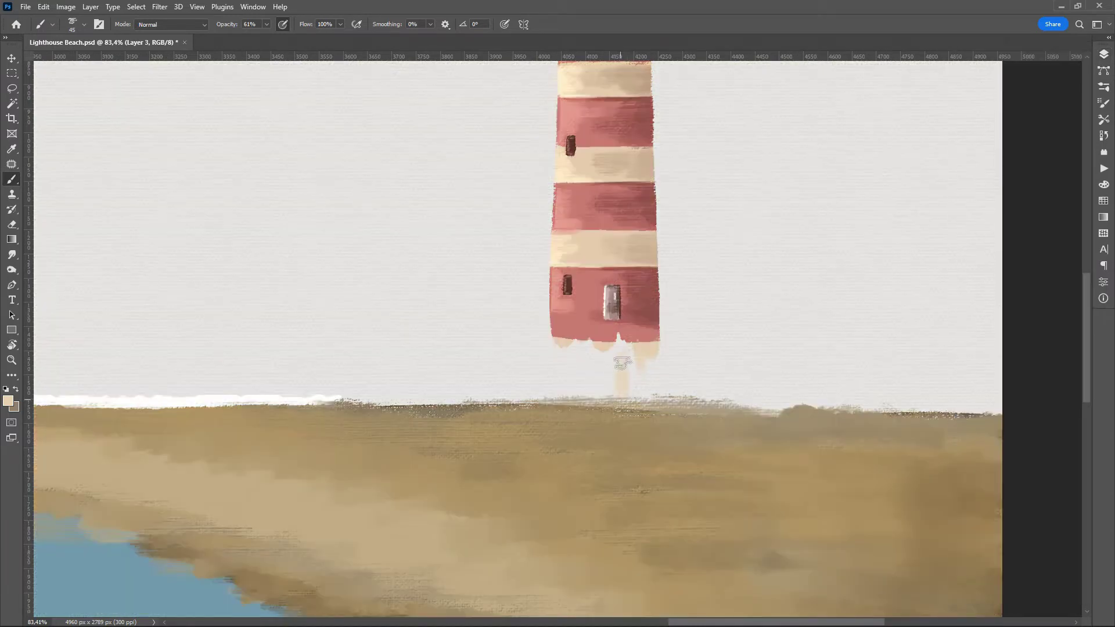
pyautogui.press('0')
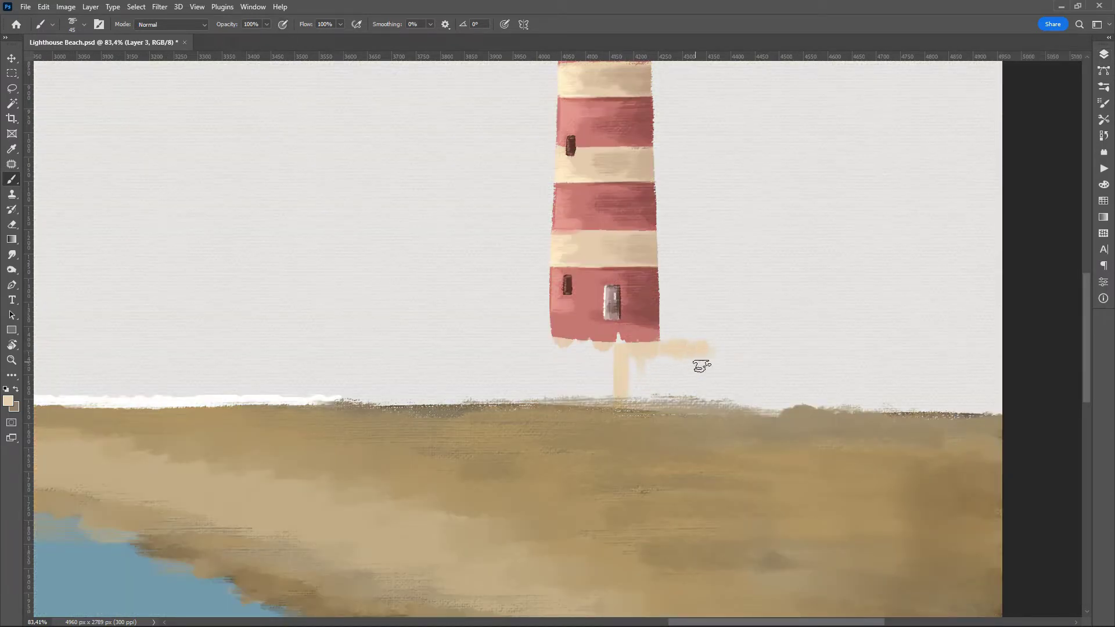
# - Paint beige base blocks beneath the lighthouse with a dark grey column between them
pyautogui.moveTo(702, 366)
pyautogui.mouseDown()
pyautogui.moveTo(659, 398)
pyautogui.moveTo(704, 423)
pyautogui.mouseUp()
pyautogui.moveTo(557, 348); pyautogui.dragTo(564, 413)
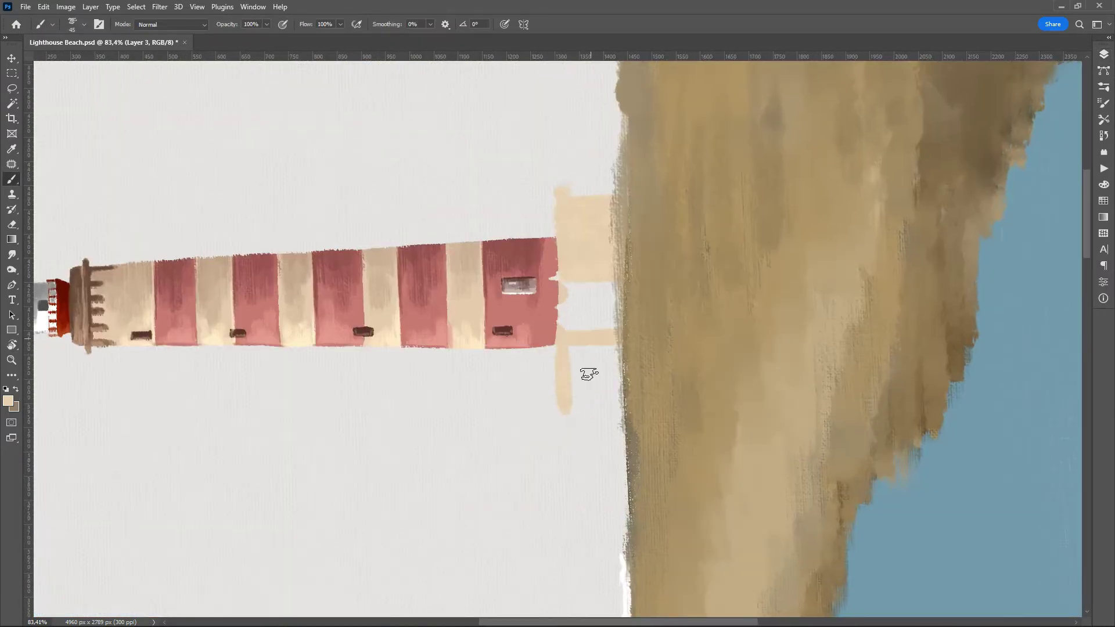
pyautogui.moveTo(589, 374)
pyautogui.mouseDown()
pyautogui.moveTo(580, 418)
pyautogui.moveTo(734, 441)
pyautogui.mouseUp()
pyautogui.moveTo(578, 351)
pyautogui.mouseDown()
pyautogui.moveTo(579, 370)
pyautogui.moveTo(552, 352)
pyautogui.mouseUp()
# - Move the base layer above the lighthouse layer and fill the top of the grey column
pyautogui.press('F7')
pyautogui.press('e')
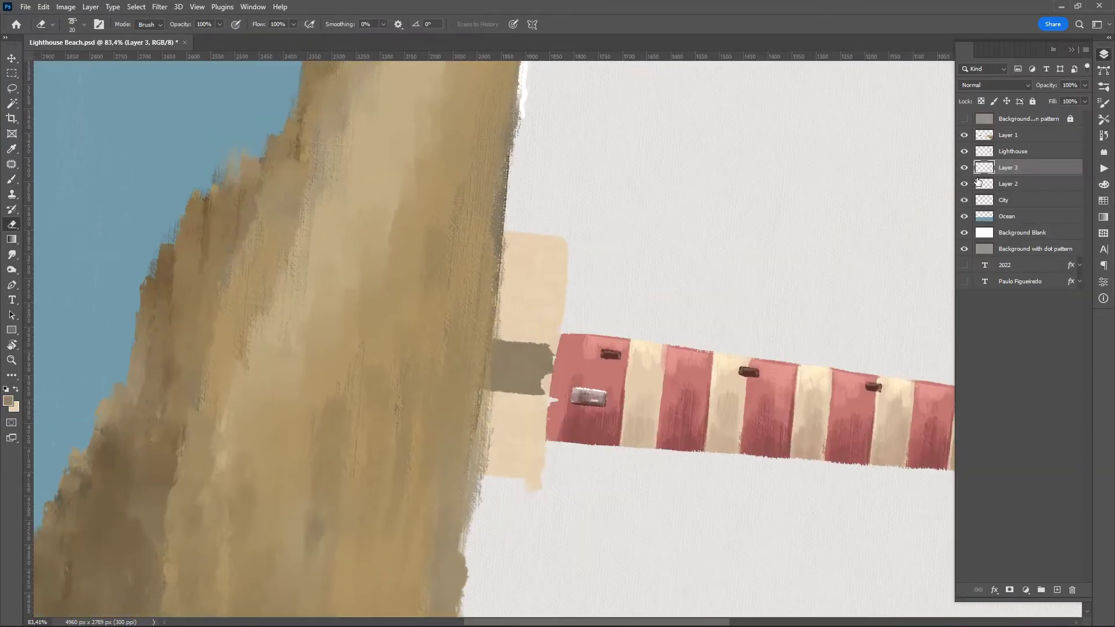
pyautogui.hotkey('alt', ']')
pyautogui.click(1008, 167)
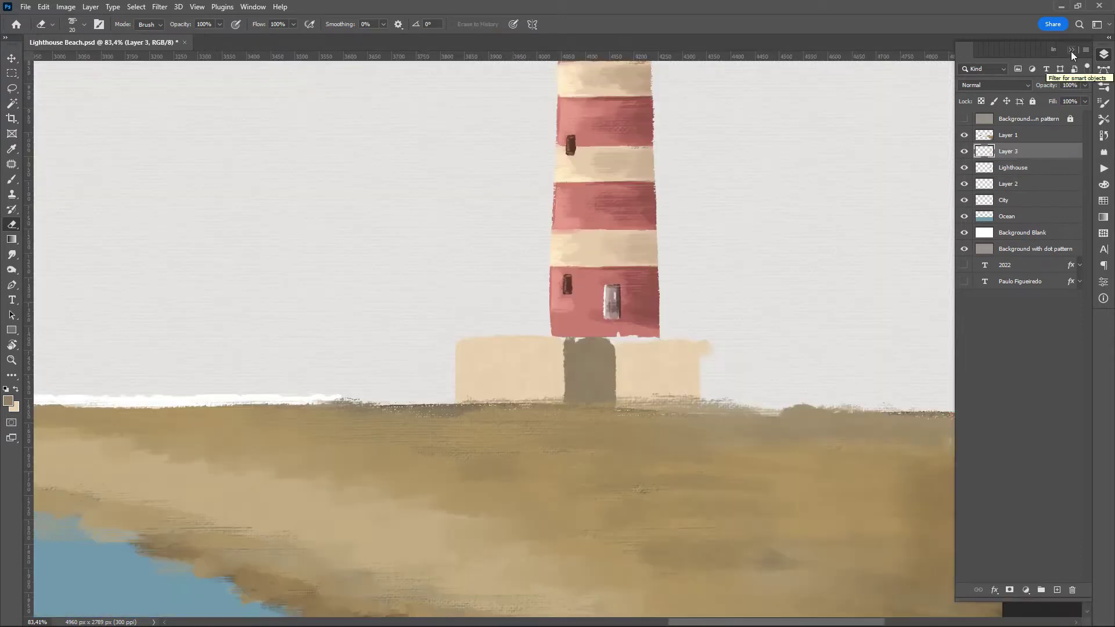
pyautogui.press('F7')
pyautogui.scroll(3, 523, 318)
pyautogui.press('b')
pyautogui.moveTo(520, 340)
pyautogui.mouseDown()
pyautogui.moveTo(603, 348)
pyautogui.moveTo(767, 328)
pyautogui.moveTo(783, 348)
pyautogui.mouseUp()
pyautogui.press('e')
pyautogui.press('b')
pyautogui.hotkey('alt', '[')
pyautogui.press('F7')
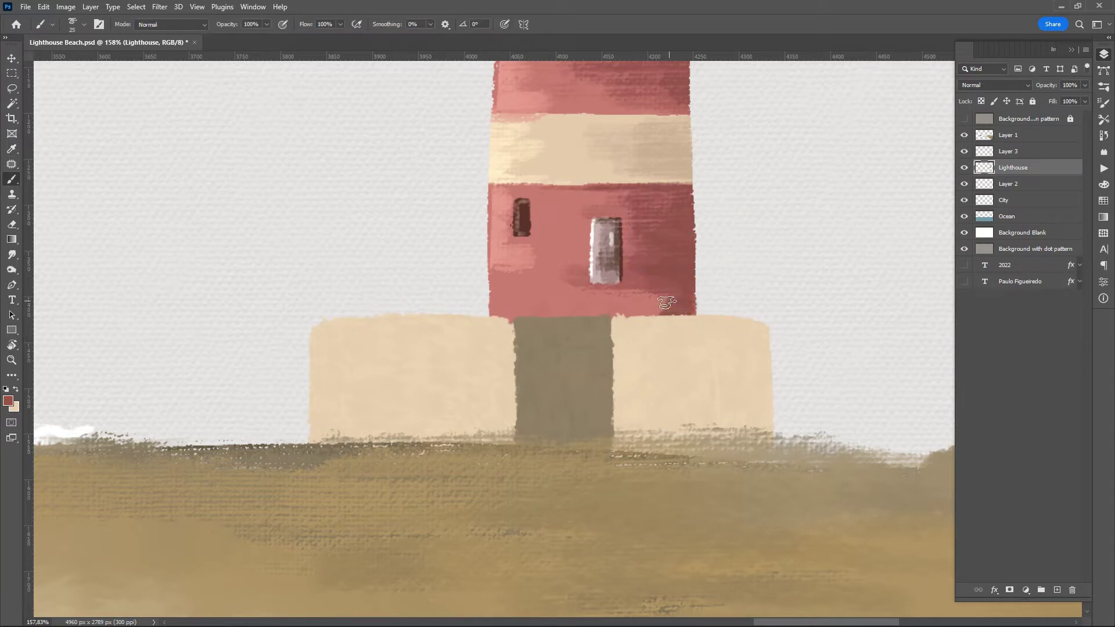
# - On the base layer, raise the column and beige blocks' top edges in greyish-brown and beige
pyautogui.press('v')
pyautogui.click(677, 395)
pyautogui.press('b')
pyautogui.click(8, 401)
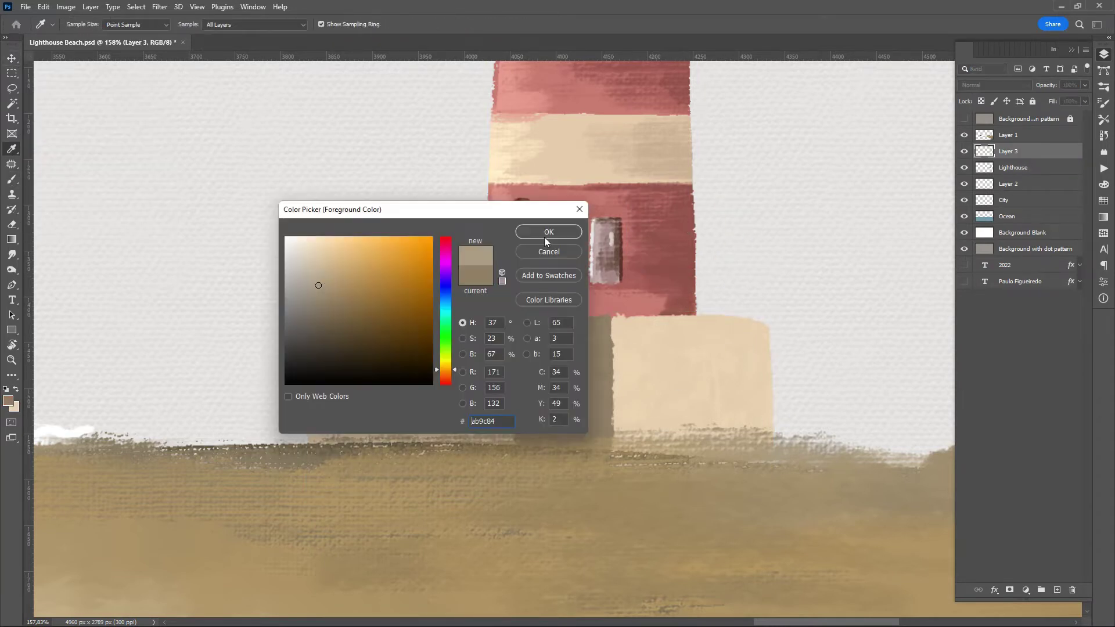
pyautogui.click(549, 229)
pyautogui.moveTo(514, 315); pyautogui.dragTo(588, 314)
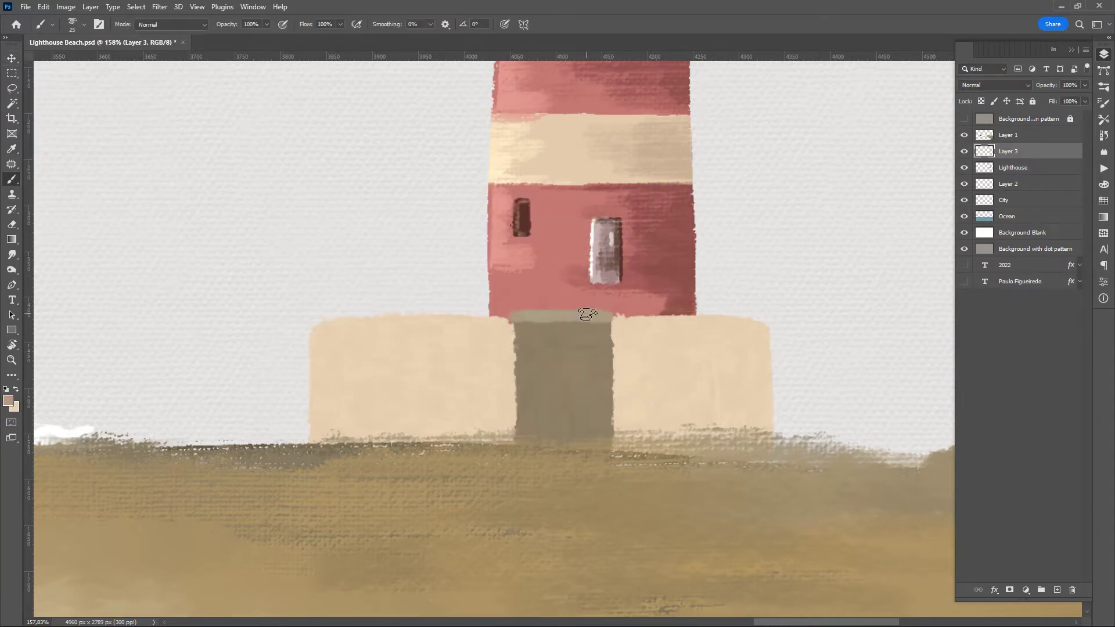
pyautogui.keyDown('alt'); pyautogui.click(456, 347); pyautogui.keyUp('alt')
pyautogui.moveTo(314, 314); pyautogui.dragTo(464, 314)
pyautogui.moveTo(641, 309); pyautogui.dragTo(753, 314)
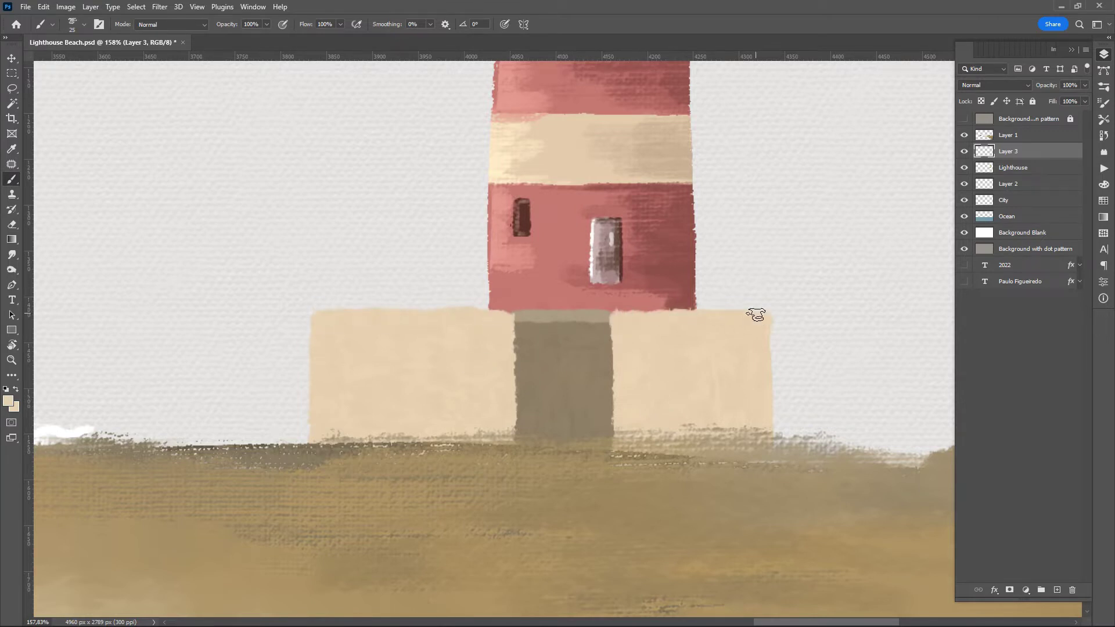
# - Draw thin dark outlines along the block edges and short marks under the right block's top
pyautogui.press('[')
pyautogui.press('[')
pyautogui.keyDown('alt'); pyautogui.click(519, 342); pyautogui.keyUp('alt')
pyautogui.moveTo(514, 321); pyautogui.dragTo(513, 444)
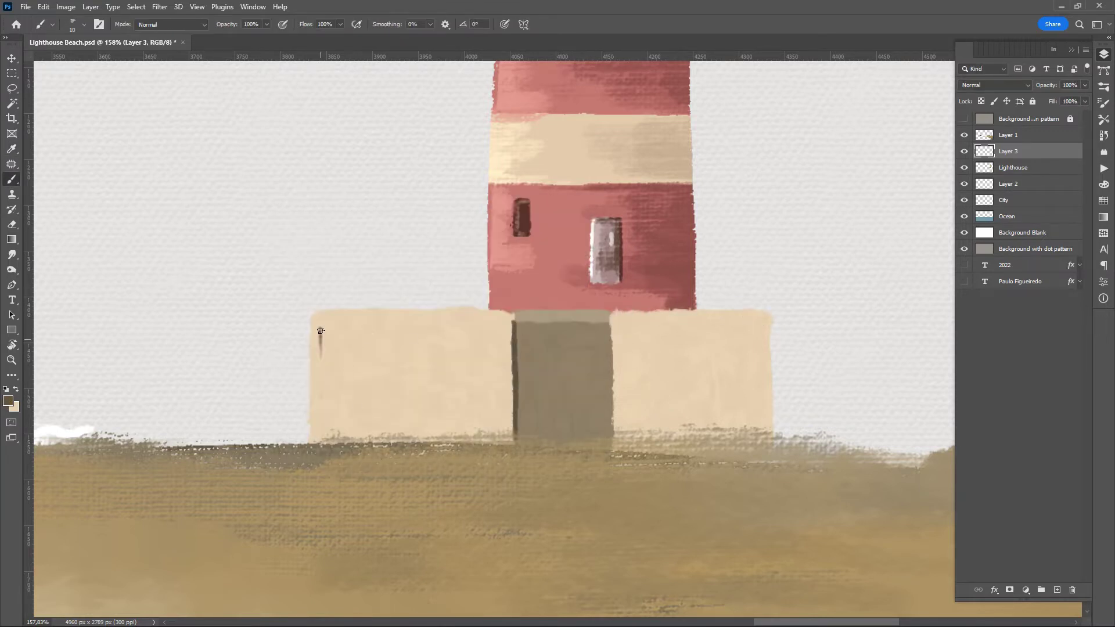
pyautogui.moveTo(320, 325); pyautogui.dragTo(320, 447)
pyautogui.moveTo(406, 377)
pyautogui.mouseDown()
pyautogui.moveTo(660, 268)
pyautogui.moveTo(633, 384)
pyautogui.mouseUp()
pyautogui.press('Escape')
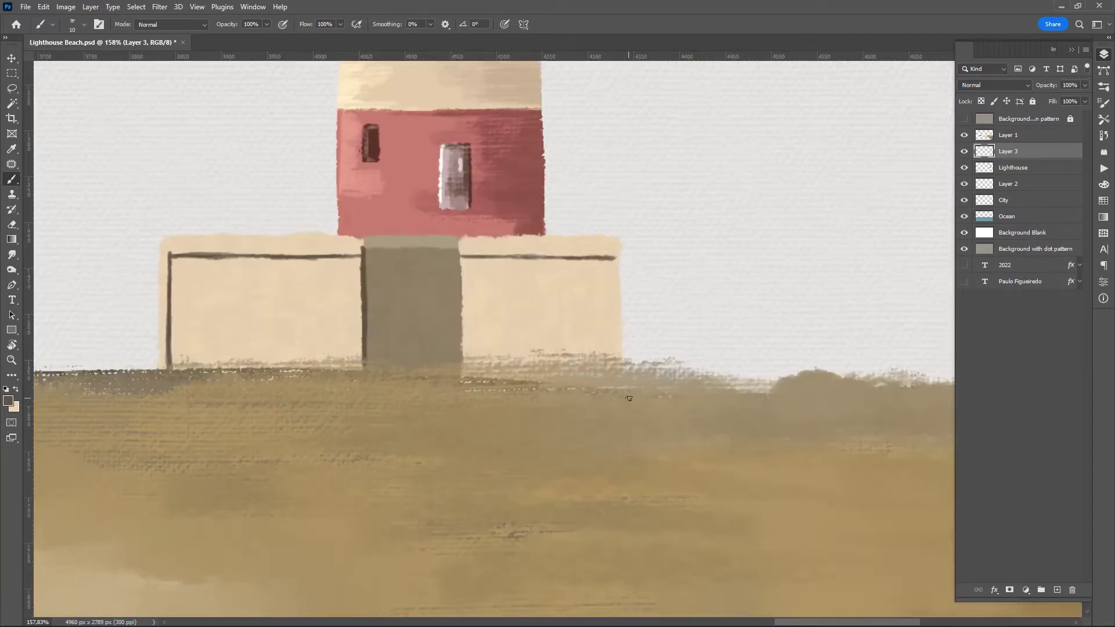
pyautogui.moveTo(619, 256); pyautogui.dragTo(619, 382)
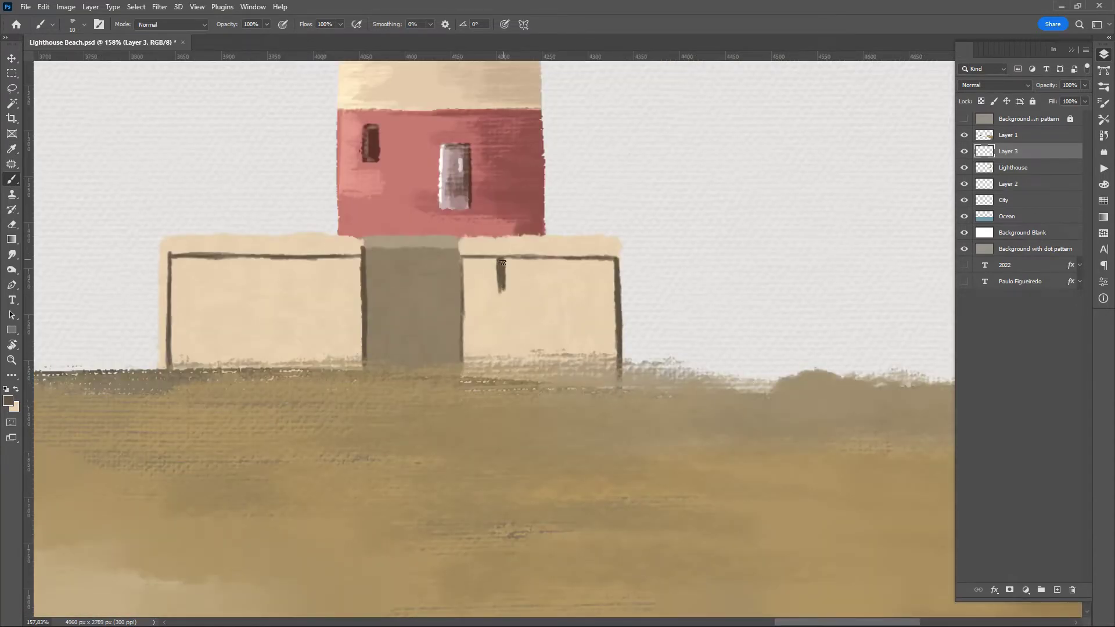
pyautogui.moveTo(538, 287); pyautogui.dragTo(538, 259)
pyautogui.moveTo(575, 284); pyautogui.dragTo(576, 259)
# - Paint a row of dark window slits across the base wall
pyautogui.moveTo(319, 270); pyautogui.dragTo(518, 287)
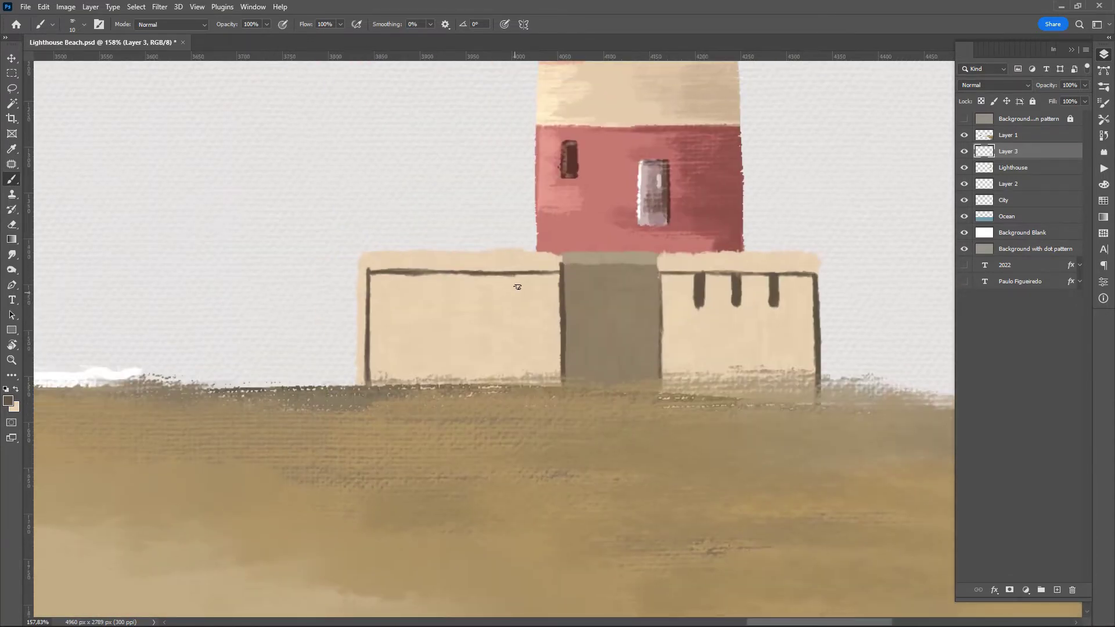
pyautogui.scroll(-3, 710, 456)
pyautogui.scroll(5, 642, 443)
pyautogui.scroll(-2, 642, 443)
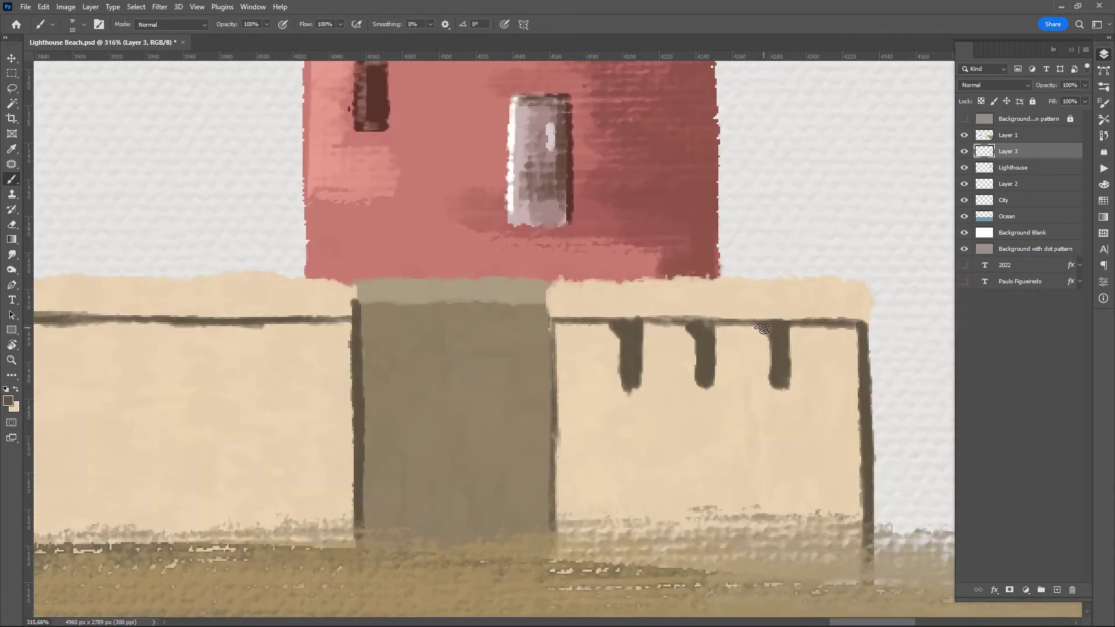
pyautogui.scroll(2, 607, 420)
pyautogui.moveTo(656, 406); pyautogui.dragTo(656, 467)
pyautogui.moveTo(585, 407); pyautogui.dragTo(585, 467)
pyautogui.moveTo(510, 406); pyautogui.dragTo(510, 467)
pyautogui.moveTo(428, 406); pyautogui.dragTo(428, 468)
pyautogui.moveTo(581, 406); pyautogui.dragTo(438, 380)
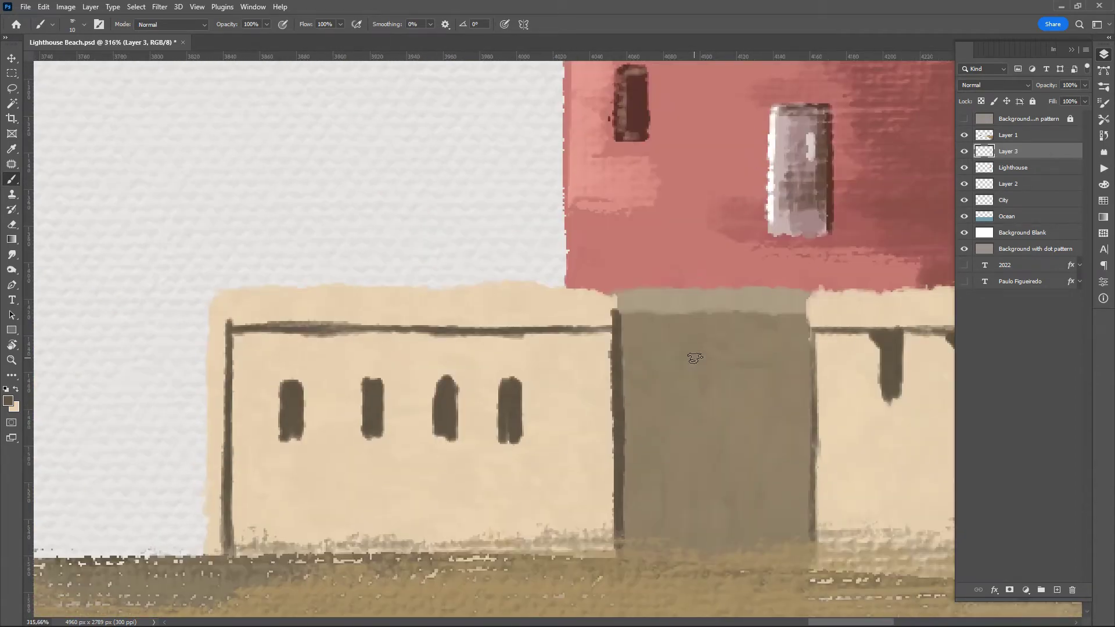
# - With a new colour and larger brush, paint shadows along the bottom of the base walls
pyautogui.click(8, 401)
pyautogui.click(548, 232)
pyautogui.moveTo(638, 377); pyautogui.dragTo(411, 372)
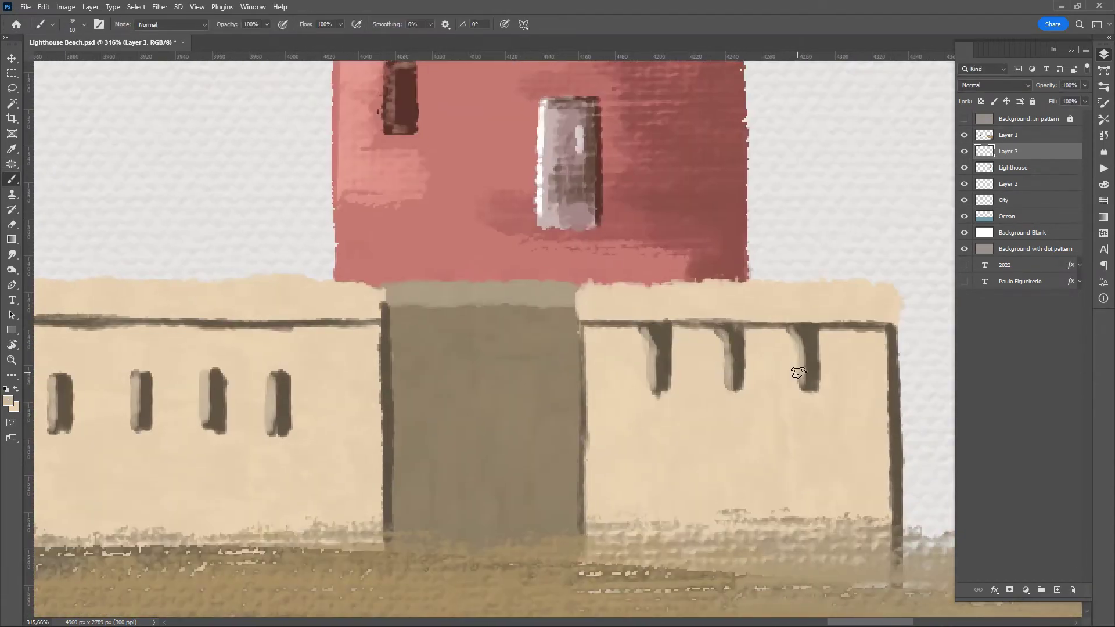
pyautogui.scroll(-3, 900, 363)
pyautogui.scroll(2, 900, 363)
pyautogui.press('r')
pyautogui.moveTo(515, 381); pyautogui.dragTo(417, 375)
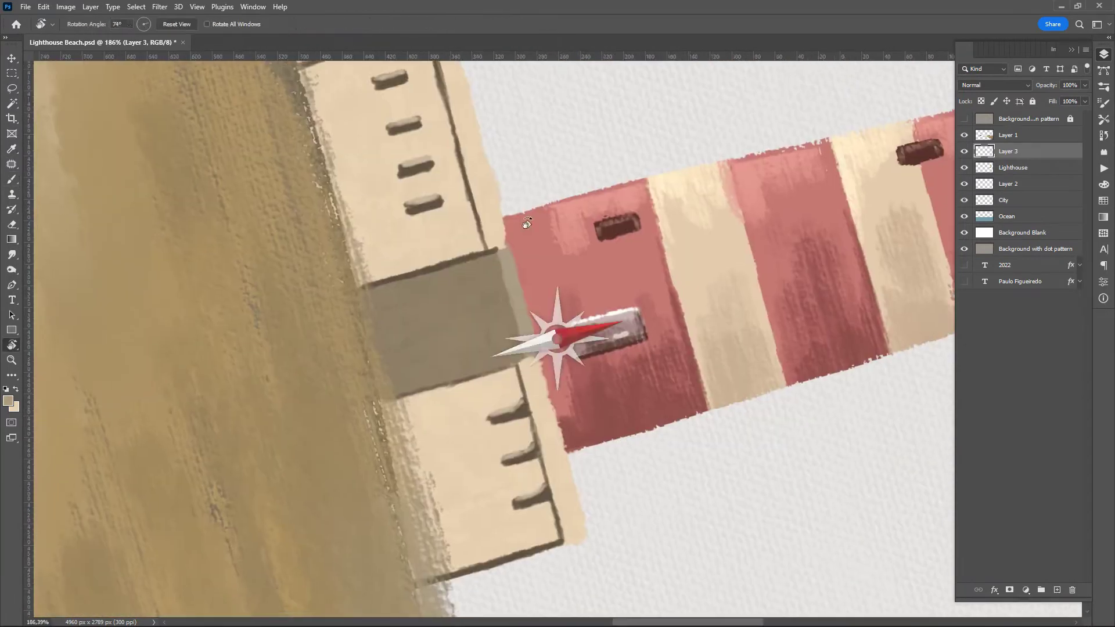
pyautogui.press(']')
pyautogui.press(']')
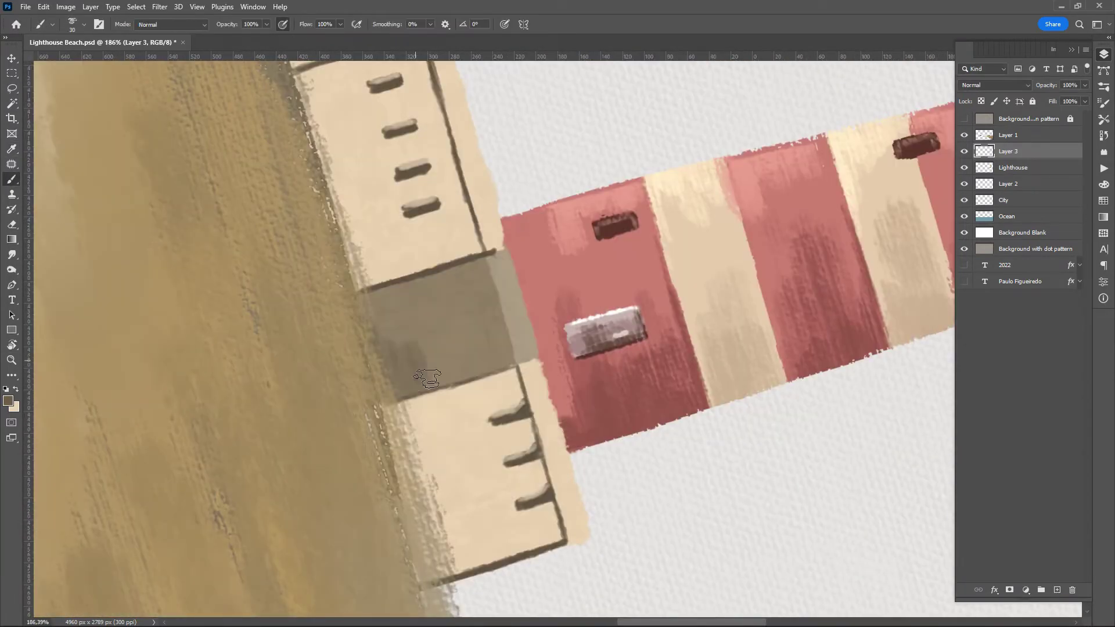
pyautogui.press('Escape')
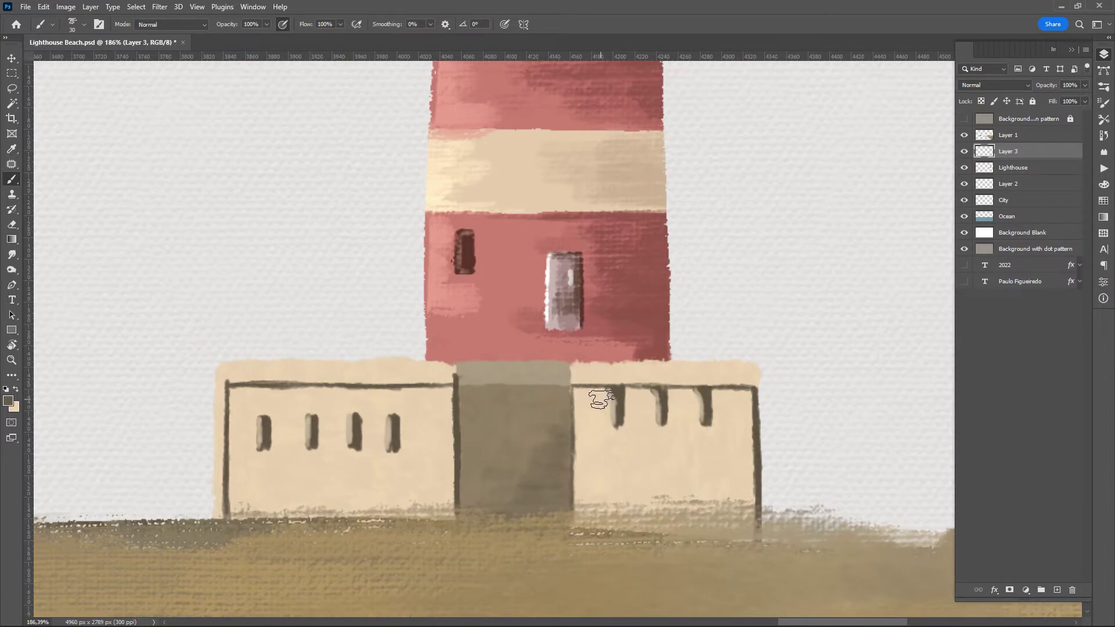
pyautogui.moveTo(441, 518); pyautogui.dragTo(256, 515)
pyautogui.moveTo(752, 520); pyautogui.dragTo(758, 477)
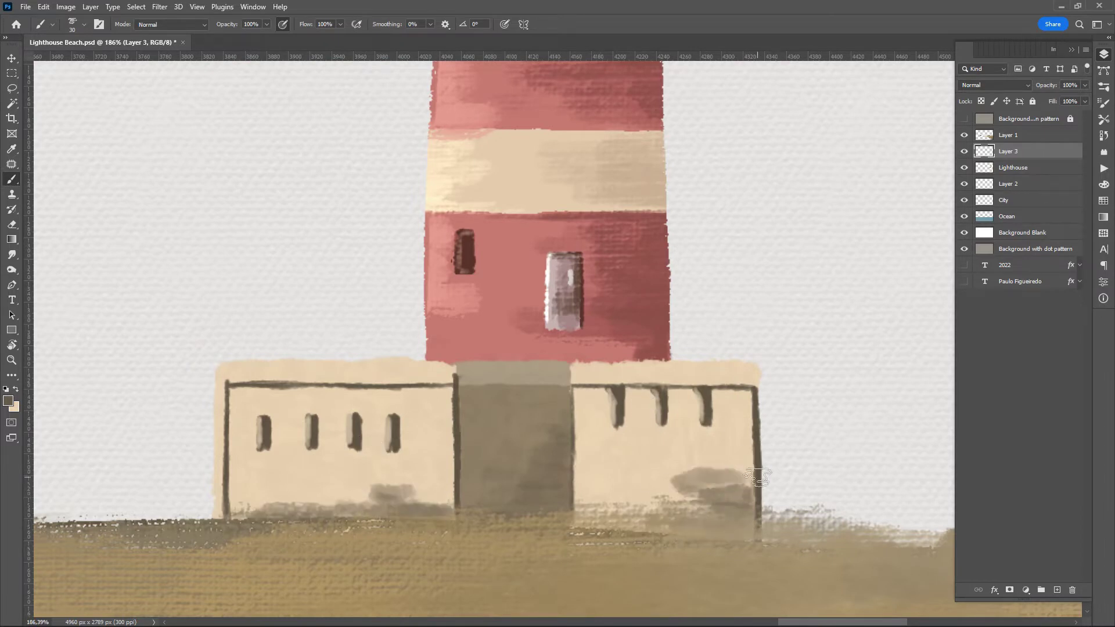
# - Draw the top edge of a new wall right of the base with a smaller brush
pyautogui.scroll(-5, 758, 478)
pyautogui.scroll(5, 605, 331)
pyautogui.press('[')
pyautogui.moveTo(572, 321); pyautogui.dragTo(682, 326)
# - Paint the new wall's posts, fill it with dark grey-brown and lighten its top edge
pyautogui.moveTo(686, 464); pyautogui.dragTo(679, 336)
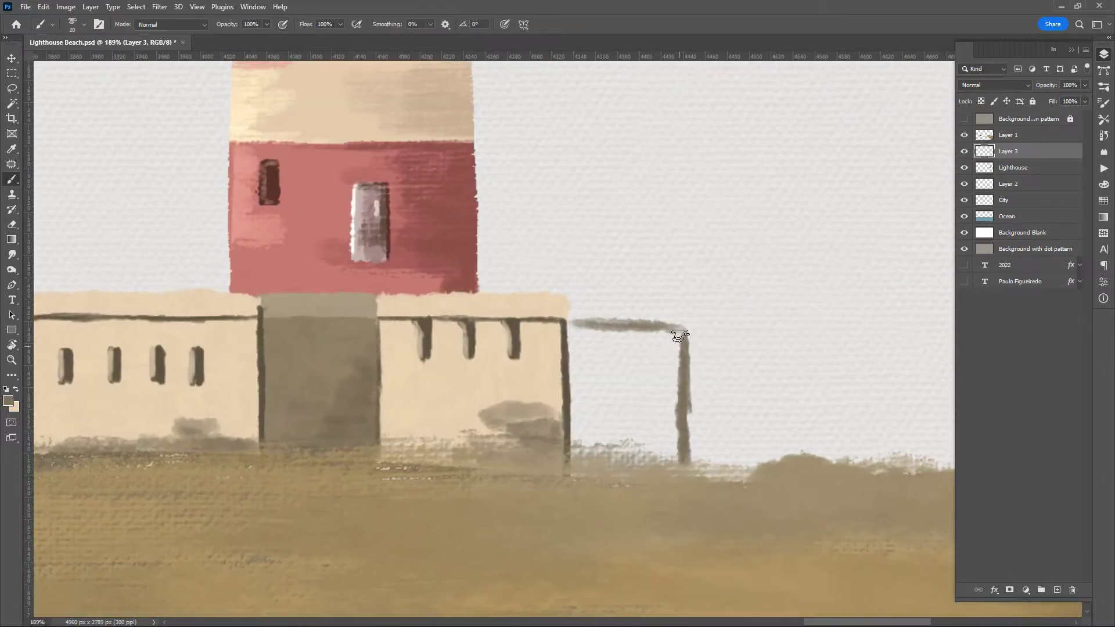
pyautogui.moveTo(572, 322); pyautogui.dragTo(572, 465)
pyautogui.moveTo(580, 360); pyautogui.dragTo(668, 453)
pyautogui.moveTo(575, 326)
pyautogui.mouseDown()
pyautogui.moveTo(604, 407)
pyautogui.moveTo(674, 348)
pyautogui.mouseUp()
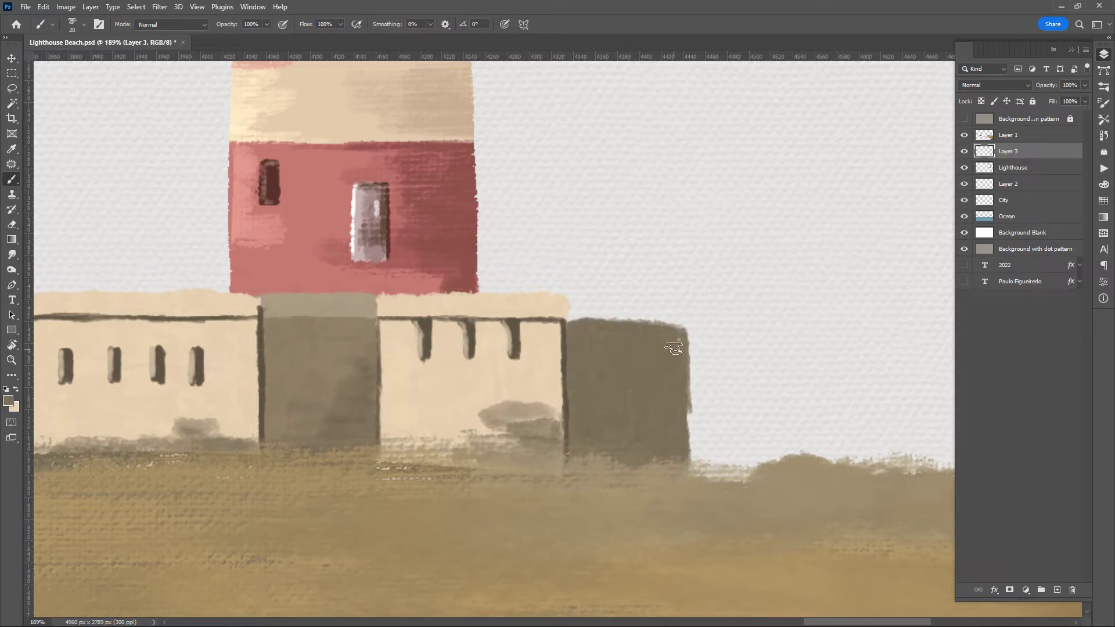
pyautogui.moveTo(569, 318)
pyautogui.mouseDown()
pyautogui.moveTo(685, 325)
pyautogui.moveTo(605, 497)
pyautogui.mouseUp()
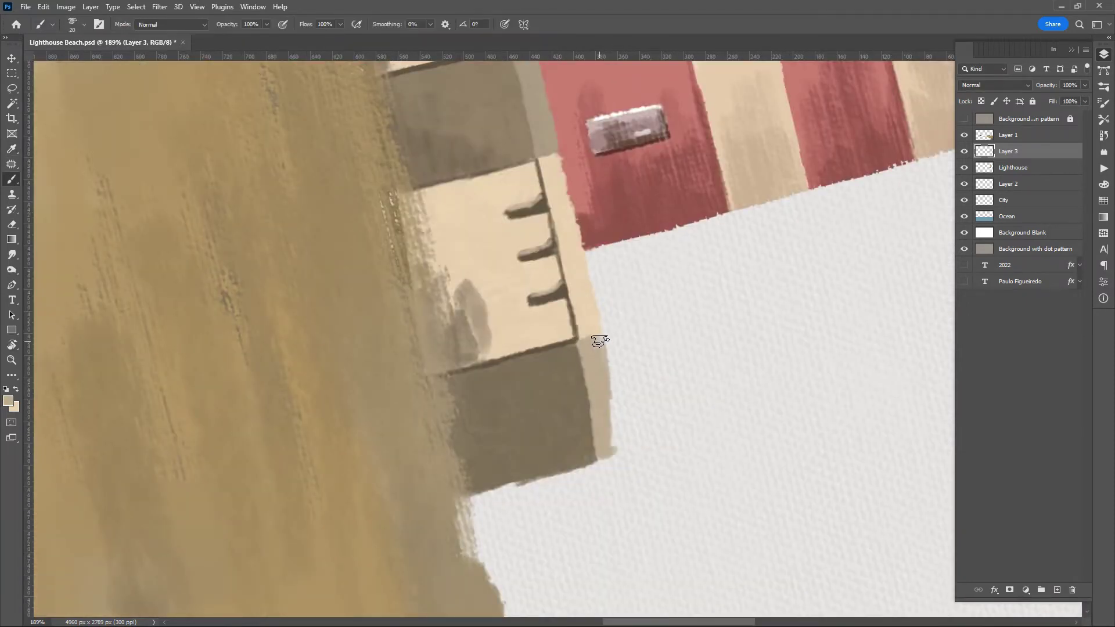
# - Outline a lower wall beside the dark block and paint a darker low block at the right
pyautogui.moveTo(600, 342); pyautogui.dragTo(710, 404)
pyautogui.moveTo(830, 356); pyautogui.dragTo(473, 339)
pyautogui.moveTo(306, 333)
pyautogui.mouseDown()
pyautogui.moveTo(473, 340)
pyautogui.moveTo(325, 401)
pyautogui.moveTo(476, 407)
pyautogui.moveTo(409, 344)
pyautogui.mouseUp()
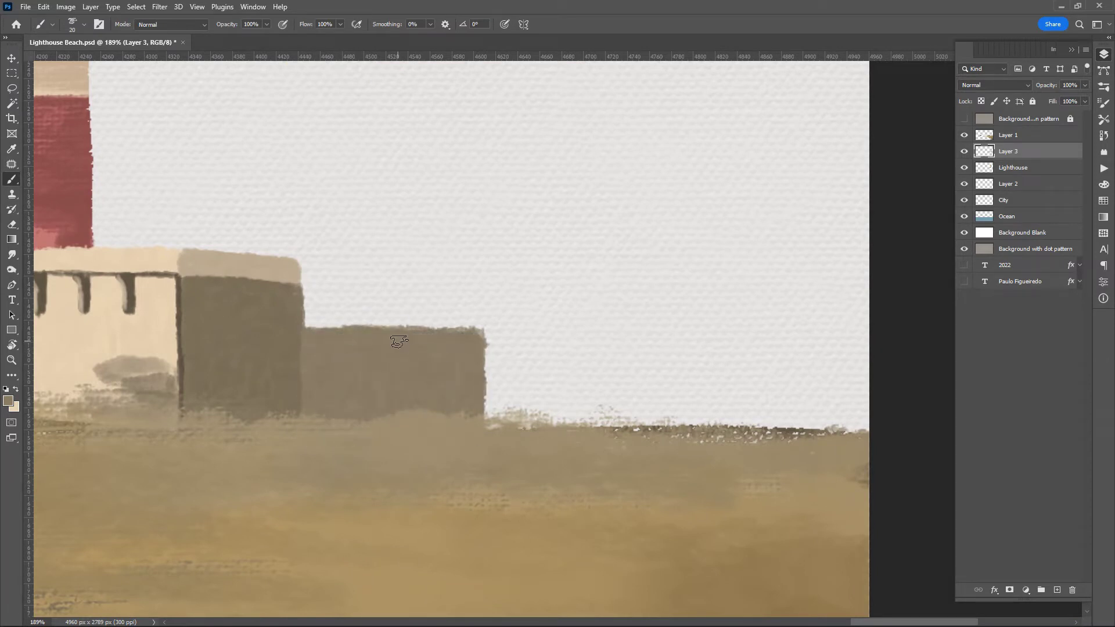
pyautogui.scroll(-2, 399, 342)
pyautogui.click(8, 400)
pyautogui.moveTo(598, 352)
pyautogui.mouseDown()
pyautogui.moveTo(696, 382)
pyautogui.moveTo(733, 298)
pyautogui.moveTo(804, 290)
pyautogui.mouseUp()
pyautogui.click(546, 231)
# - Paint a tall light tan building with a narrow block and a dark brown building at right
pyautogui.keyDown('alt'); pyautogui.click(726, 318); pyautogui.keyUp('alt')
pyautogui.scroll(-5, 755, 325)
pyautogui.scroll(5, 725, 372)
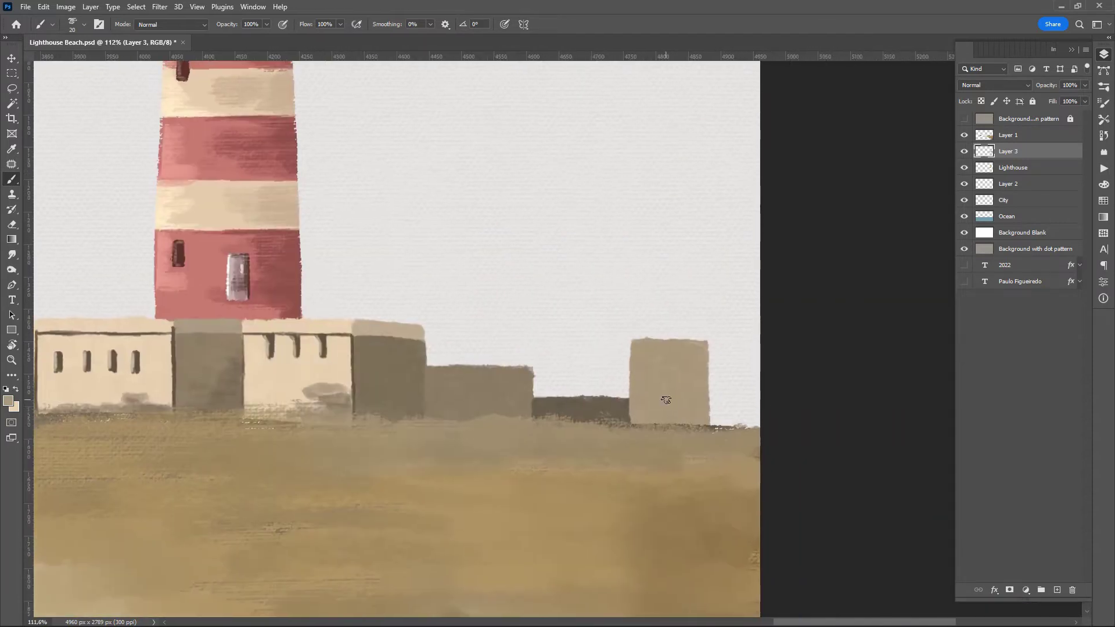
pyautogui.moveTo(711, 371)
pyautogui.mouseDown()
pyautogui.moveTo(711, 308)
pyautogui.moveTo(739, 315)
pyautogui.mouseUp()
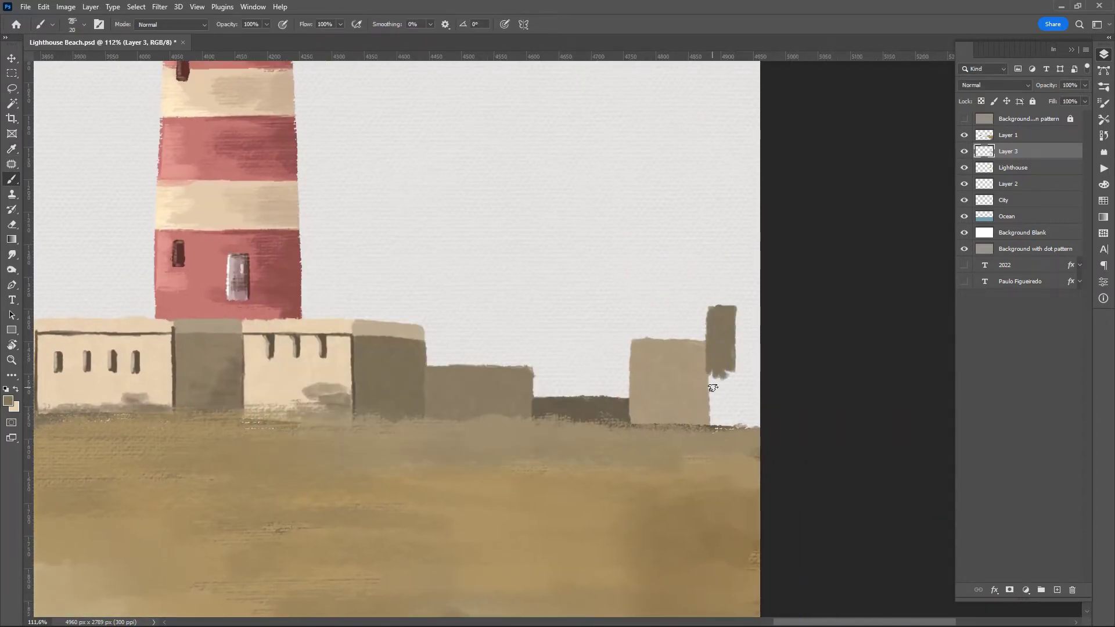
pyautogui.moveTo(713, 388)
pyautogui.mouseDown()
pyautogui.moveTo(755, 400)
pyautogui.moveTo(747, 354)
pyautogui.moveTo(721, 405)
pyautogui.mouseUp()
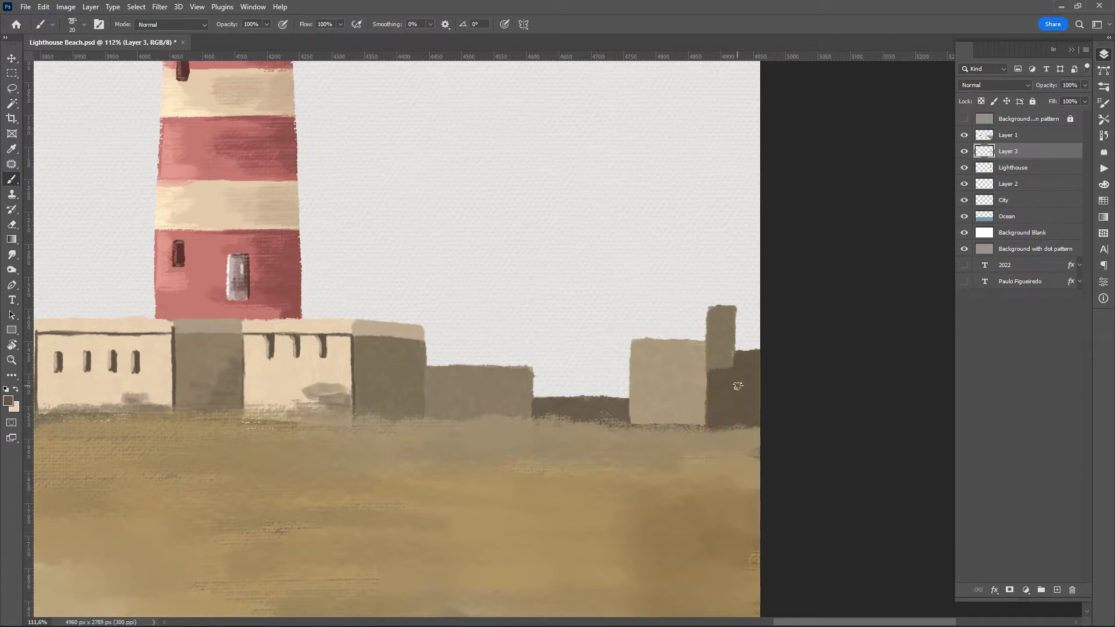
# - Pick a whitish, adjusted paint colour and enlarge the brush
pyautogui.click(8, 401)
pyautogui.click(292, 213)
pyautogui.click(546, 228)
pyautogui.click(8, 400)
pyautogui.click(527, 229)
pyautogui.press(']')
pyautogui.press(']')
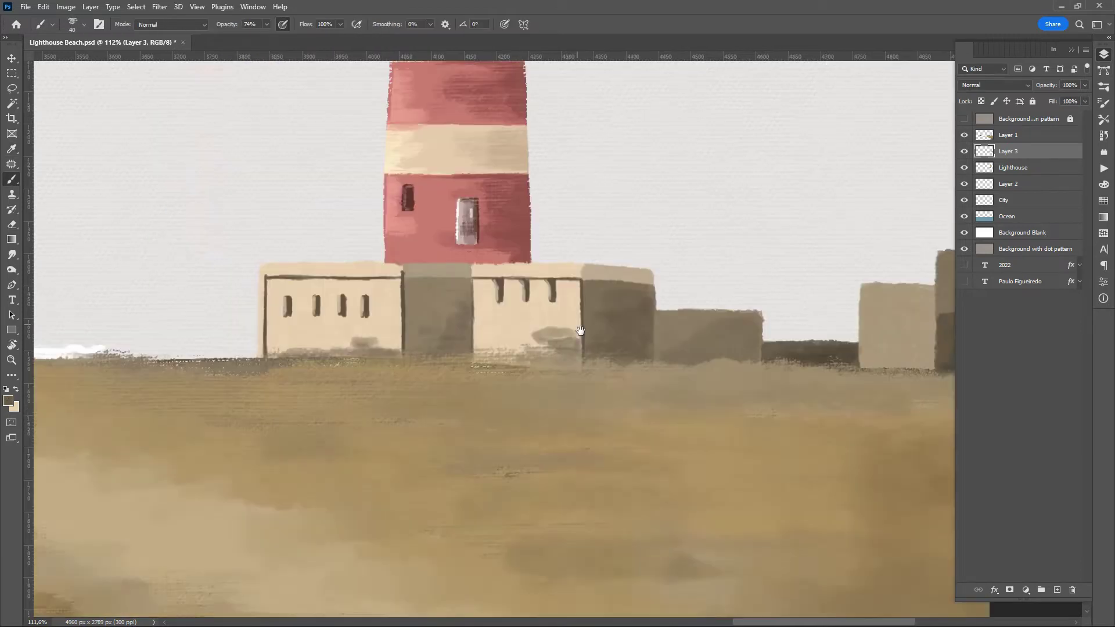
# - Shade the tall building and the lower part of the beige building with strokes
pyautogui.moveTo(234, 330); pyautogui.dragTo(478, 313)
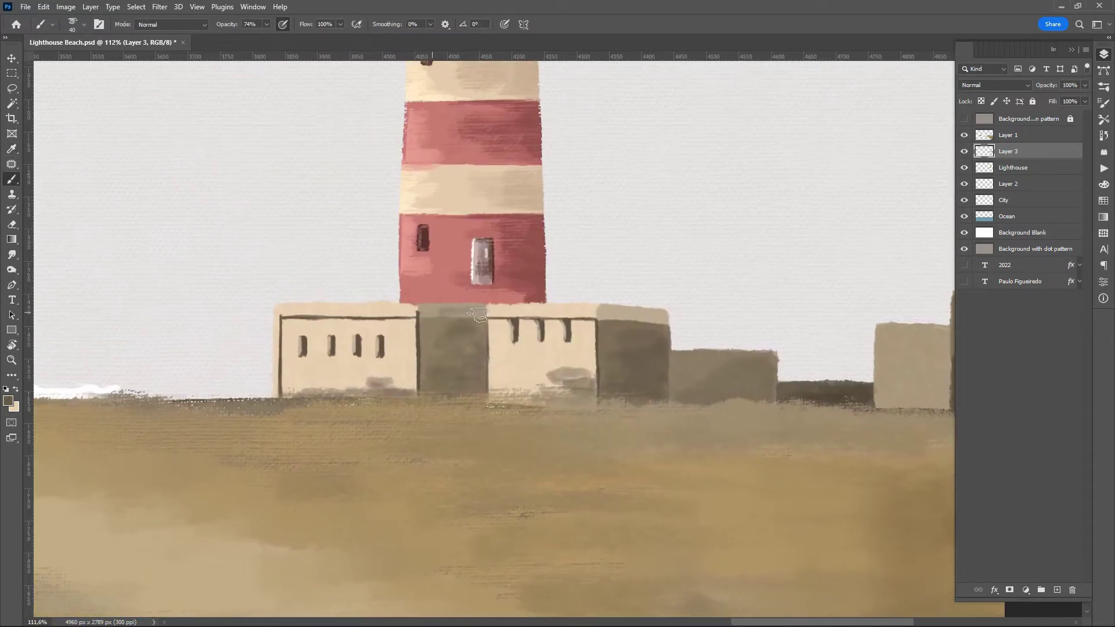
pyautogui.moveTo(834, 336); pyautogui.dragTo(443, 399)
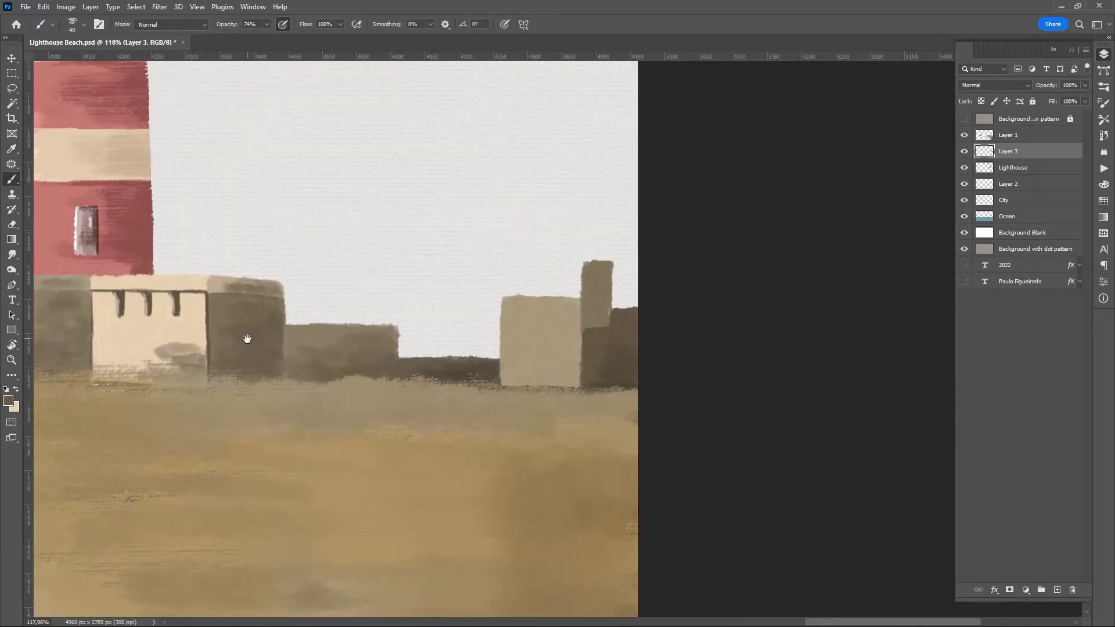
pyautogui.moveTo(247, 338); pyautogui.dragTo(100, 365)
pyautogui.moveTo(452, 348); pyautogui.dragTo(456, 299)
pyautogui.moveTo(371, 407)
pyautogui.mouseDown()
pyautogui.moveTo(421, 385)
pyautogui.moveTo(395, 349)
pyautogui.mouseUp()
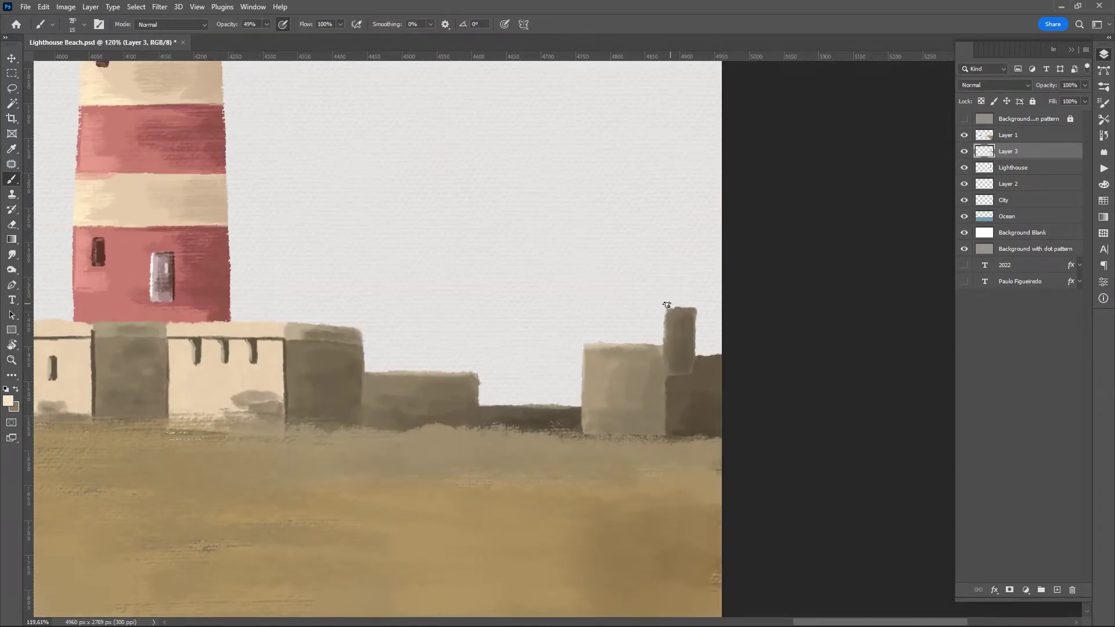
pyautogui.moveTo(312, 327); pyautogui.dragTo(281, 341)
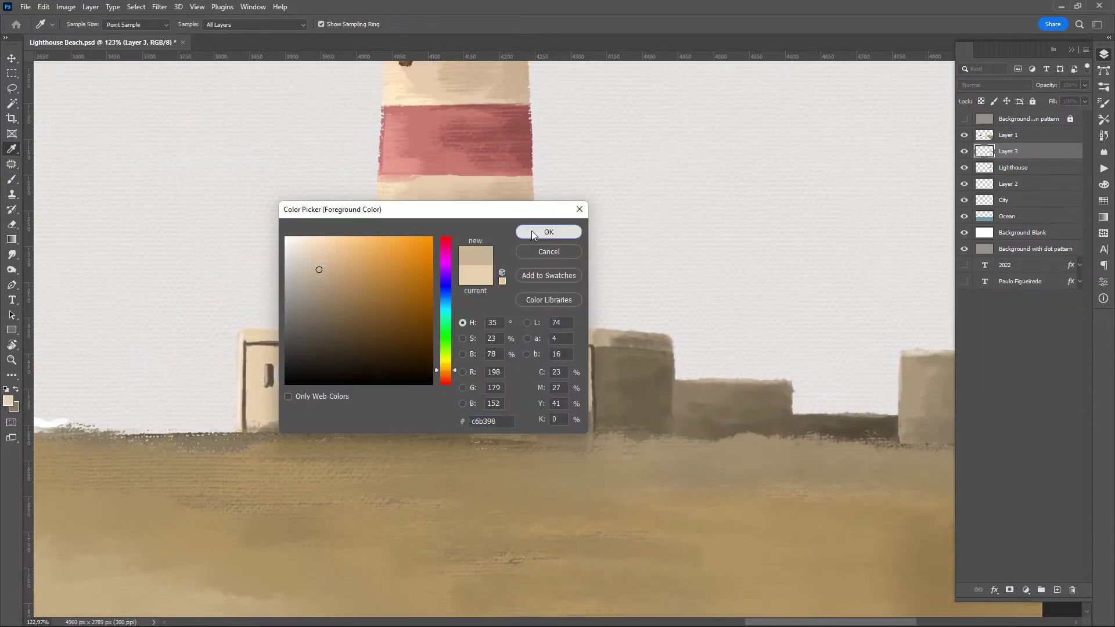
pyautogui.click(532, 231)
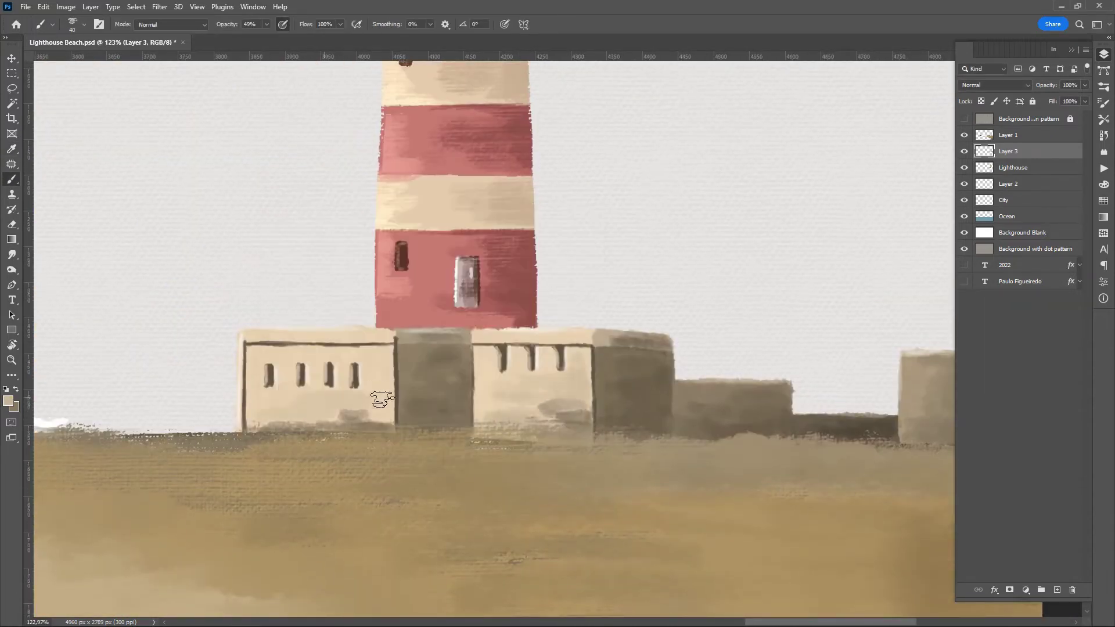
pyautogui.scroll(-2, 787, 392)
# - Pick a dark brown and draw a thin dark line along the base wall
pyautogui.click(8, 401)
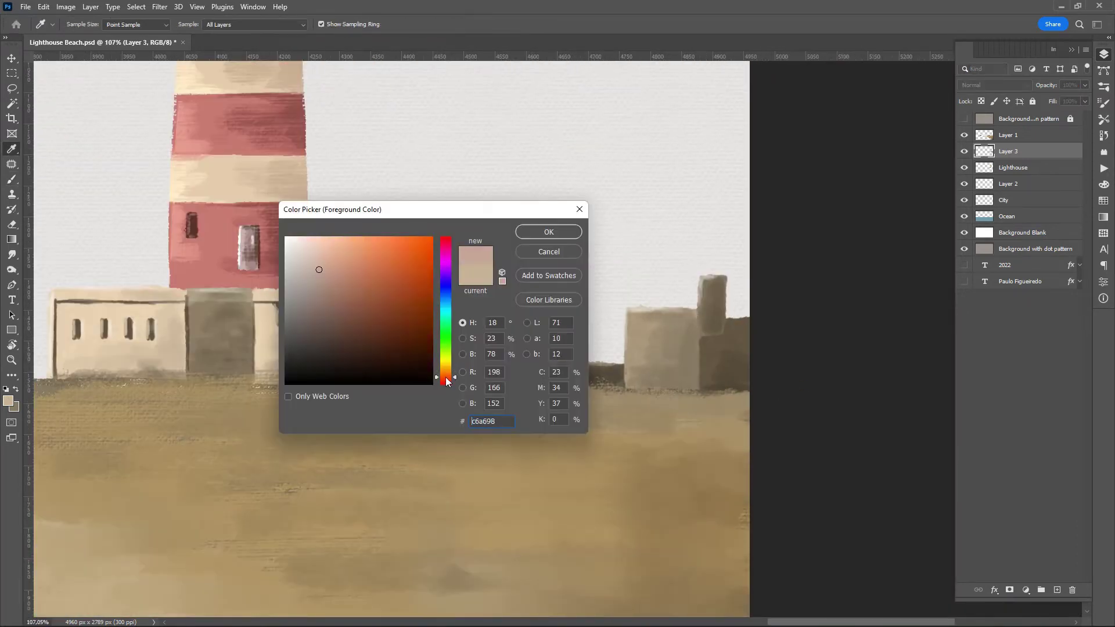
pyautogui.click(372, 348)
pyautogui.press('Return')
pyautogui.press('[')
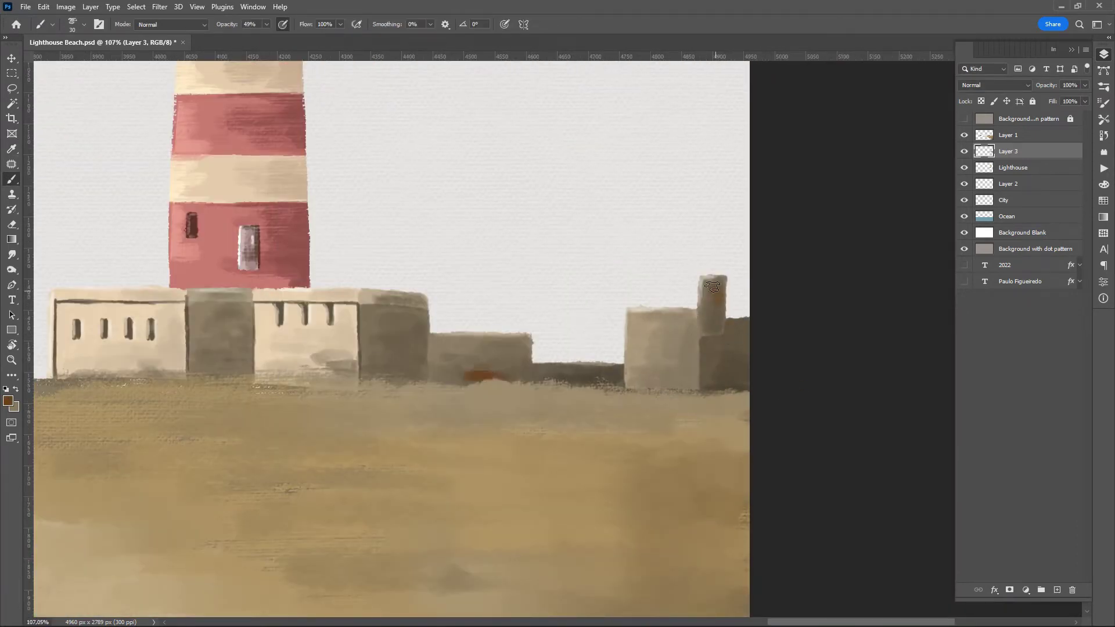
pyautogui.scroll(-2, 668, 348)
pyautogui.press('Tab')
pyautogui.scroll(-3, 625, 403)
pyautogui.scroll(2, 625, 403)
pyautogui.scroll(-1, 671, 476)
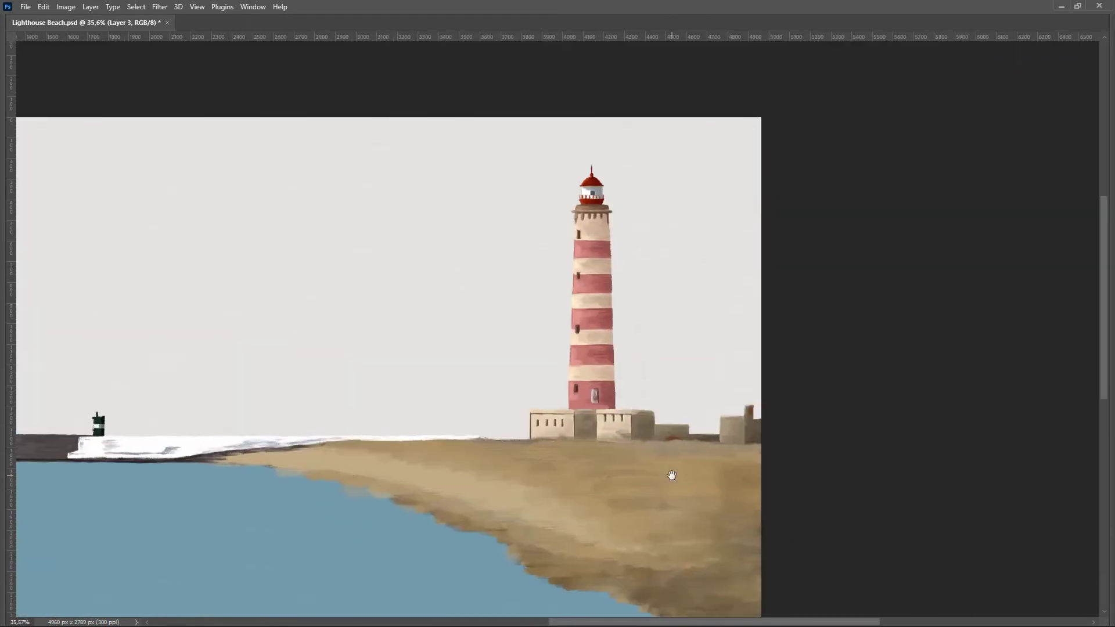
pyautogui.press('Tab')
pyautogui.scroll(2, 551, 441)
pyautogui.scroll(2, 551, 441)
pyautogui.moveTo(454, 373)
pyautogui.mouseDown()
pyautogui.moveTo(667, 370)
pyautogui.moveTo(146, 374)
pyautogui.mouseUp()
# - Darken the wall with a faint stroke using a larger brush
pyautogui.scroll(-2, 392, 365)
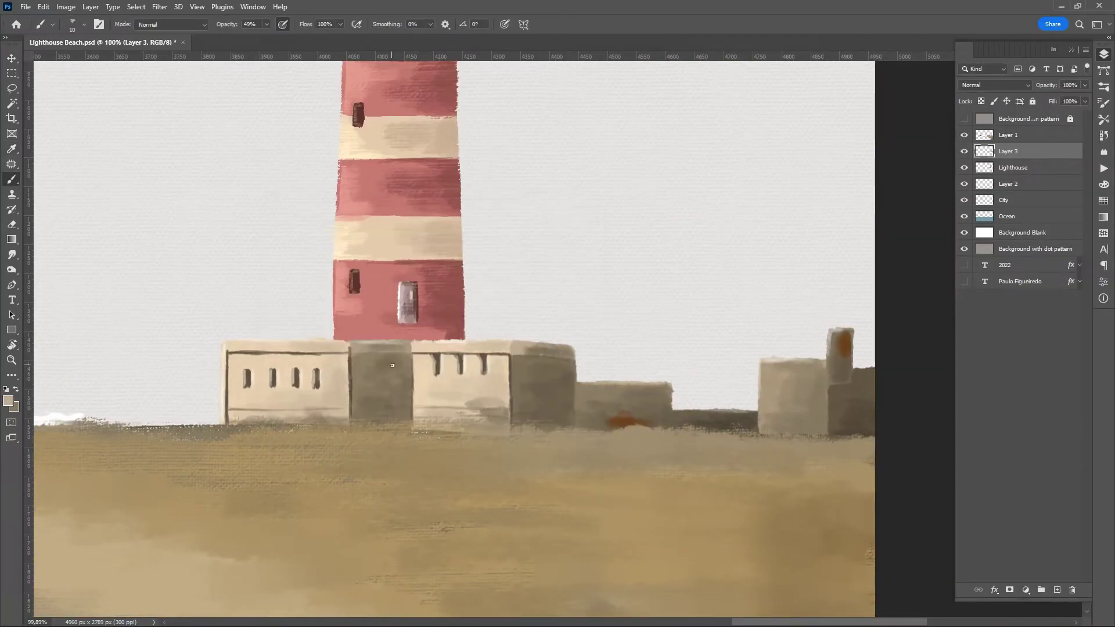
pyautogui.scroll(2, 392, 365)
pyautogui.scroll(-5, 392, 365)
pyautogui.scroll(4, 584, 310)
pyautogui.press(']')
pyautogui.press(']')
pyautogui.press(']')
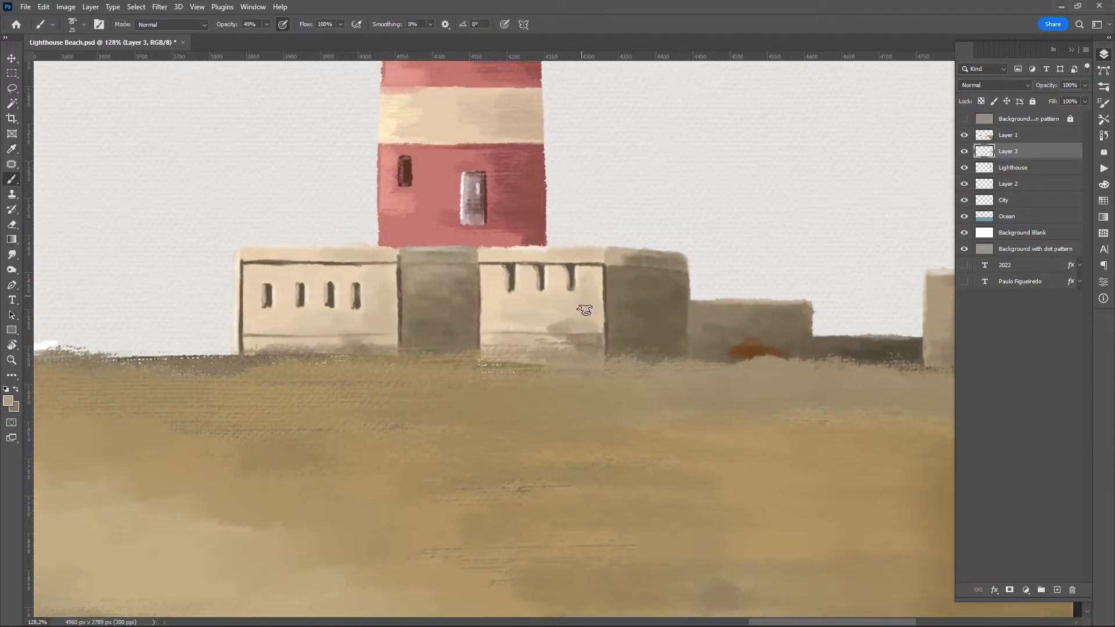
pyautogui.moveTo(584, 310); pyautogui.dragTo(592, 295)
# - Select the Lighthouse layer and save the Lighthouse Beach file with Ctrl+S
pyautogui.scroll(-5, 318, 347)
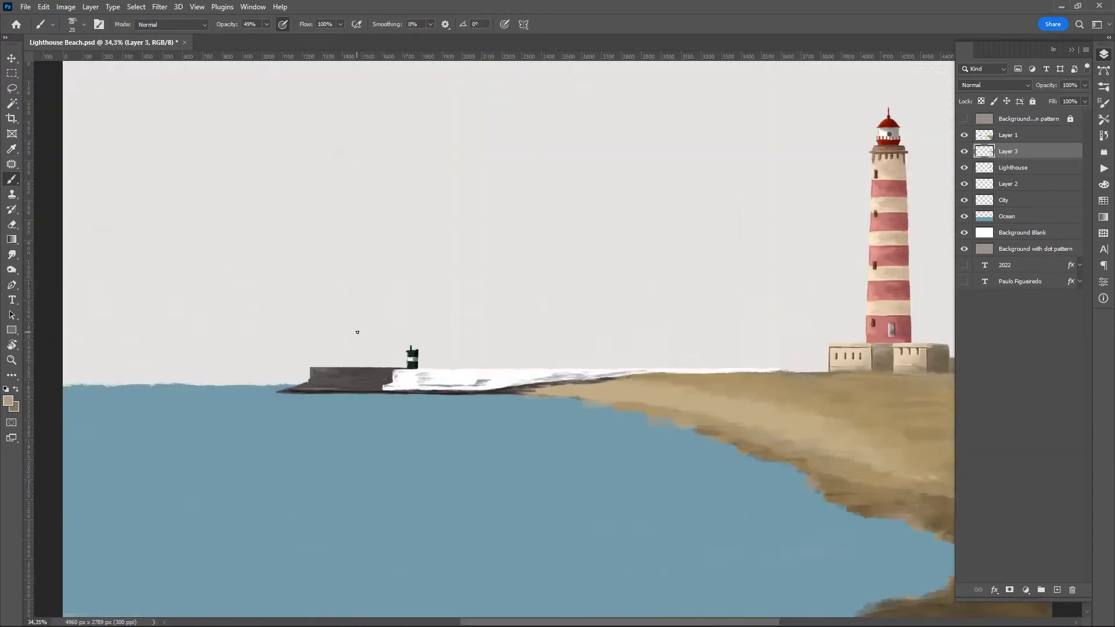
pyautogui.scroll(5, 318, 346)
pyautogui.hscroll(3, 581, 349)
pyautogui.scroll(-4, 743, 314)
pyautogui.scroll(3, 742, 314)
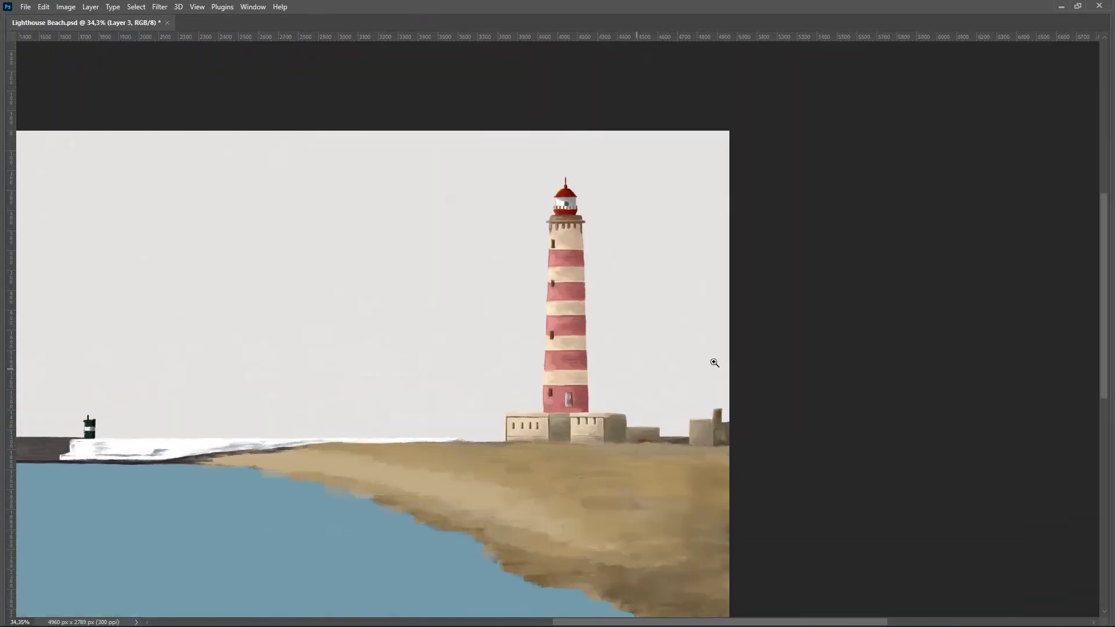
pyautogui.click(987, 169)
pyautogui.press('v')
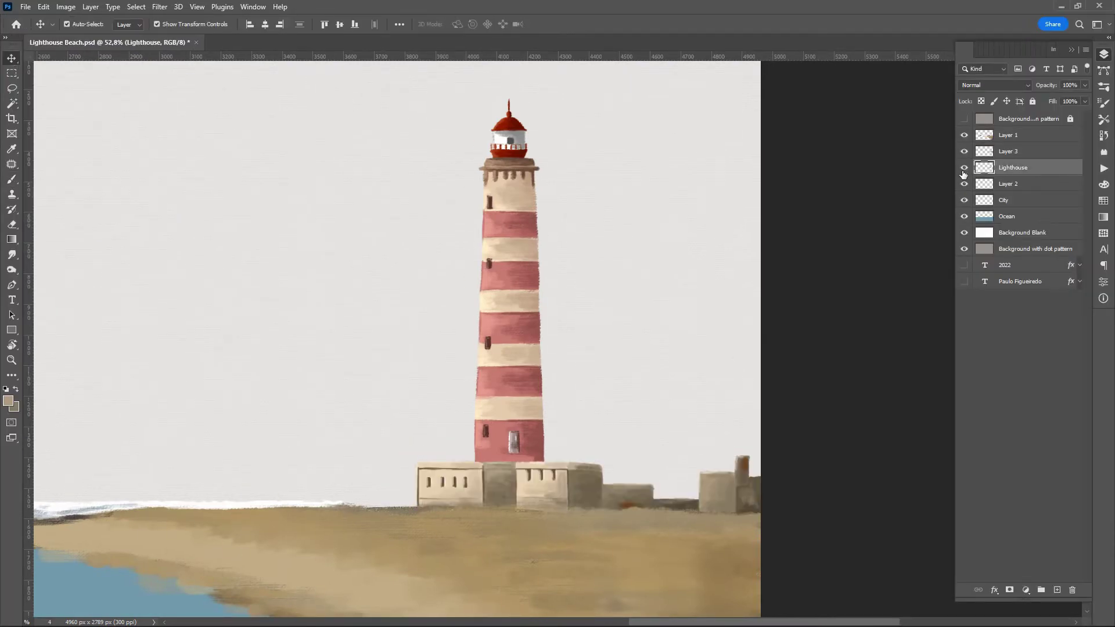
pyautogui.press('Tab')
pyautogui.scroll(-2, 979, 190)
pyautogui.hotkey('ctrl', 's')
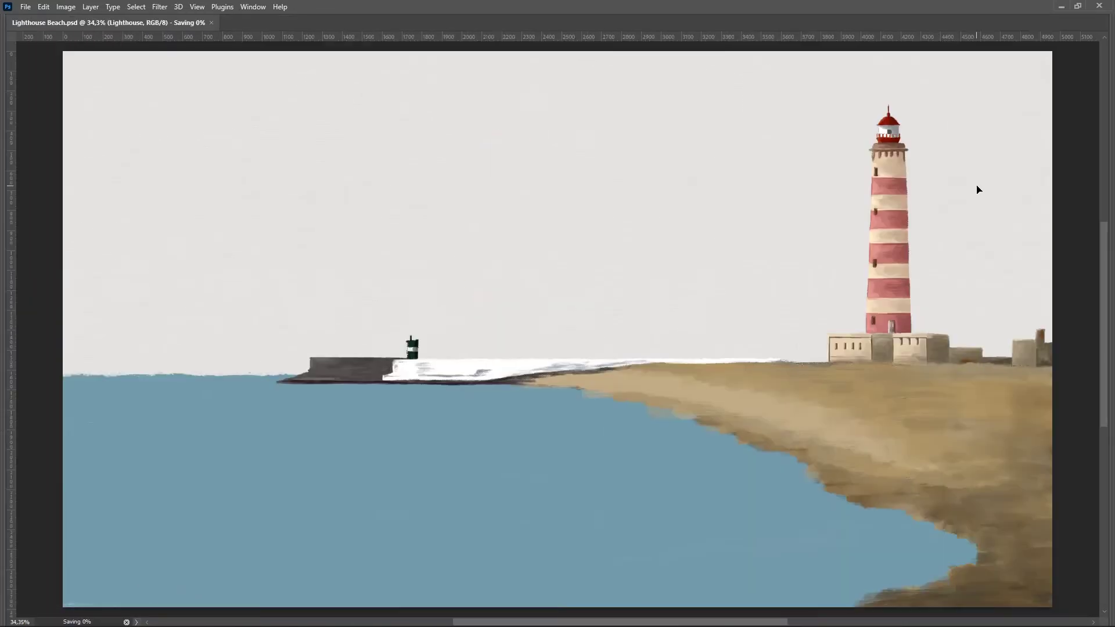
pyautogui.press('Tab')
# - Make the City layer active with the Brush tool selected
pyautogui.click(987, 200)
pyautogui.press('Tab')
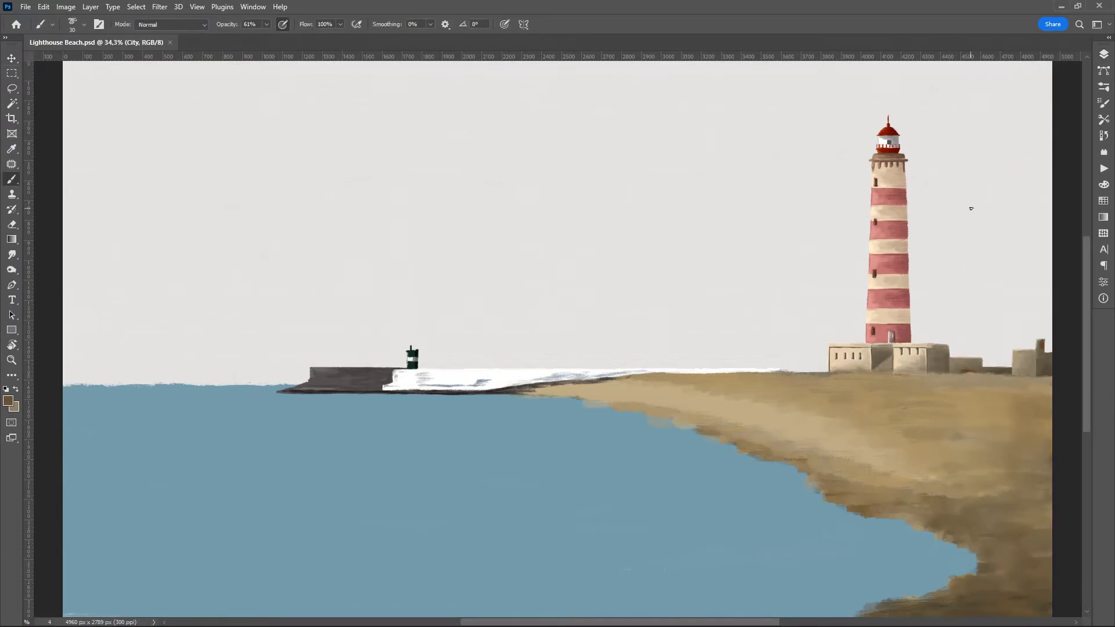
pyautogui.press('b')
pyautogui.scroll(3, 760, 300)
# - At full opacity, paint dark blue skyline strokes beside the lighthouse and buildings to its right
pyautogui.press('0')
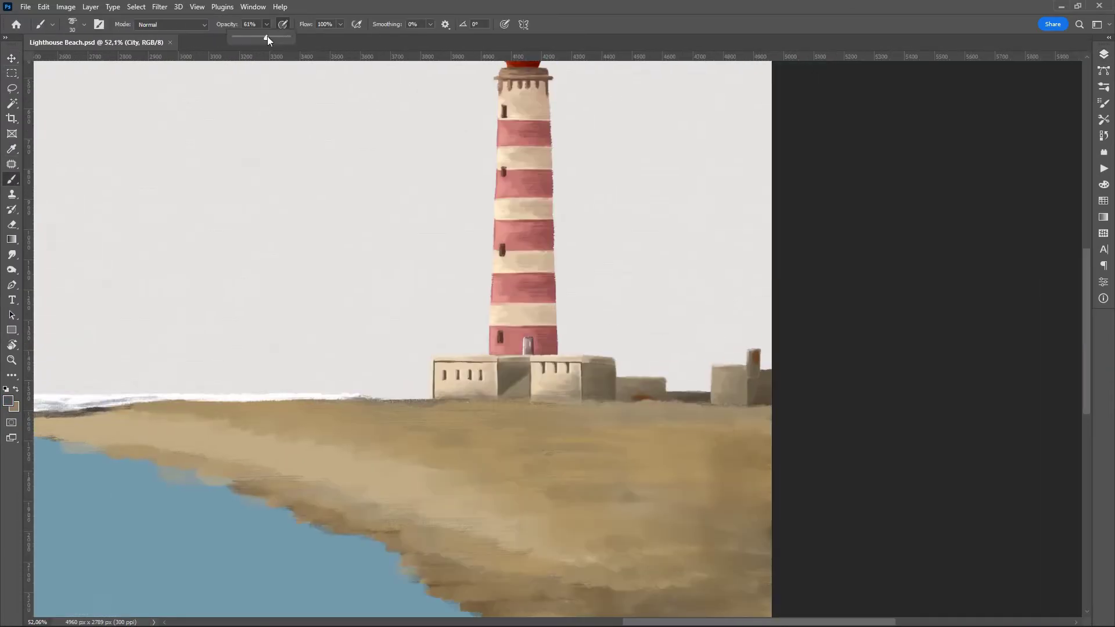
pyautogui.moveTo(642, 378)
pyautogui.mouseDown()
pyautogui.moveTo(639, 307)
pyautogui.moveTo(615, 265)
pyautogui.moveTo(691, 221)
pyautogui.moveTo(647, 138)
pyautogui.moveTo(690, 153)
pyautogui.mouseUp()
pyautogui.moveTo(644, 314)
pyautogui.mouseDown()
pyautogui.moveTo(709, 267)
pyautogui.moveTo(725, 239)
pyautogui.moveTo(702, 172)
pyautogui.moveTo(702, 210)
pyautogui.mouseUp()
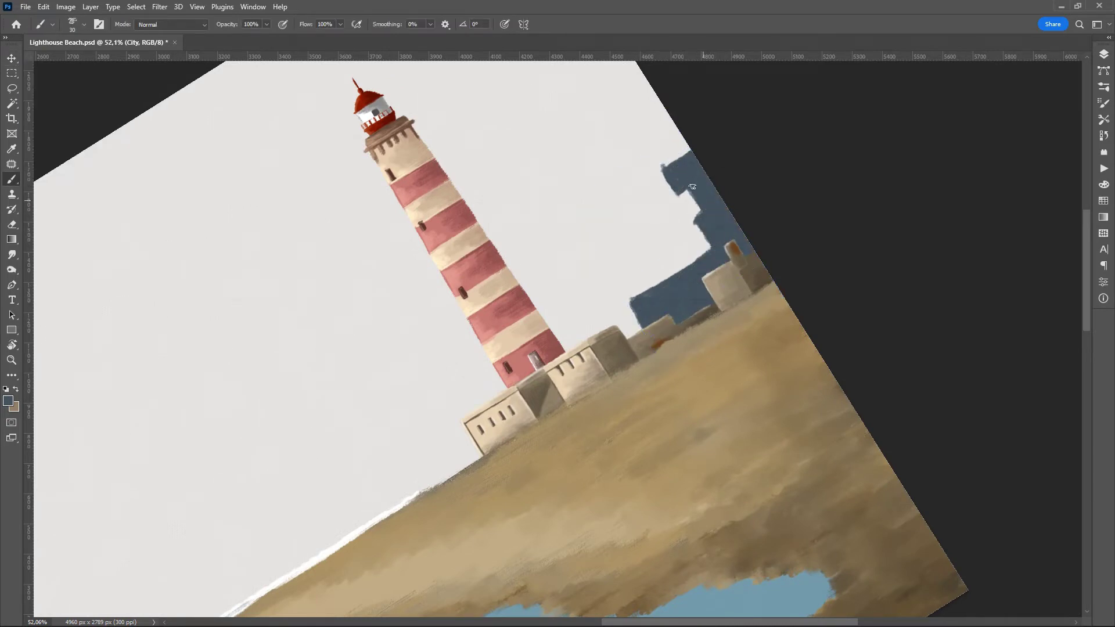
pyautogui.press('Escape')
pyautogui.moveTo(650, 379); pyautogui.dragTo(789, 353)
pyautogui.moveTo(743, 331)
pyautogui.mouseDown()
pyautogui.moveTo(791, 288)
pyautogui.moveTo(784, 301)
pyautogui.moveTo(715, 268)
pyautogui.moveTo(749, 367)
pyautogui.mouseUp()
# - Square off the building tops and fill the gaps between buildings with a larger dark blue brush
pyautogui.hotkey('ctrl', '0')
pyautogui.moveTo(712, 336); pyautogui.dragTo(713, 372)
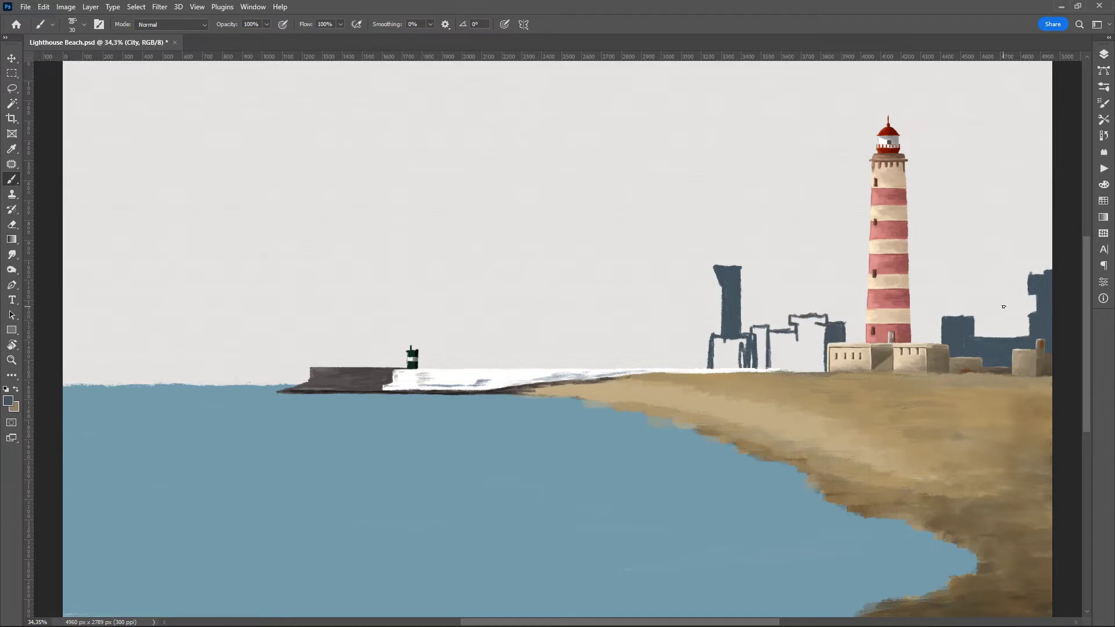
pyautogui.moveTo(1004, 307); pyautogui.dragTo(684, 198)
pyautogui.press('Escape')
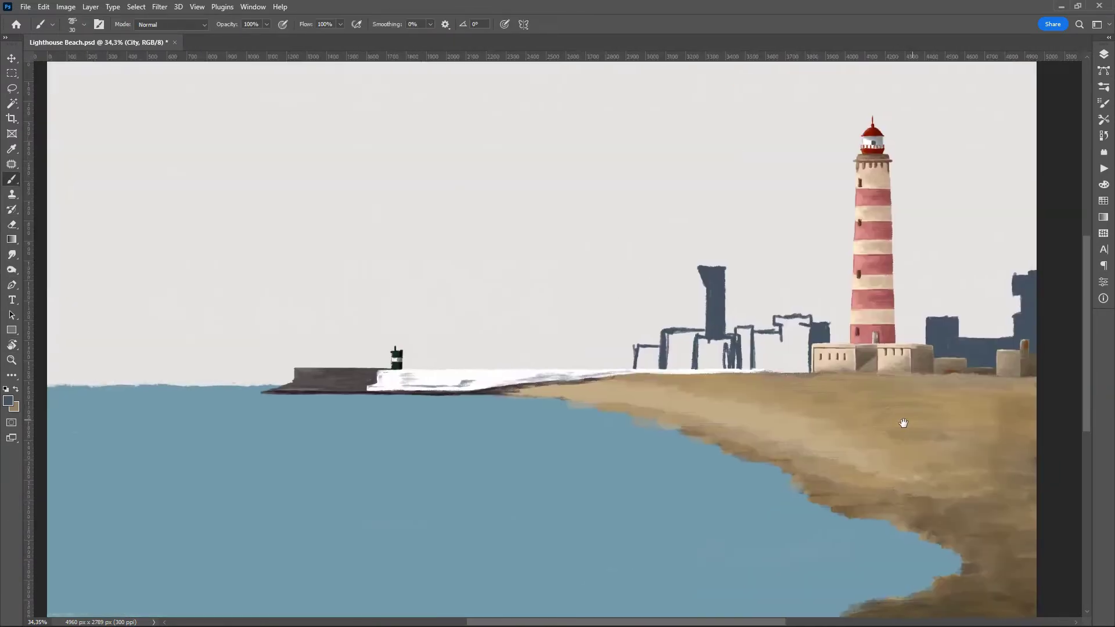
pyautogui.moveTo(548, 385); pyautogui.dragTo(548, 376)
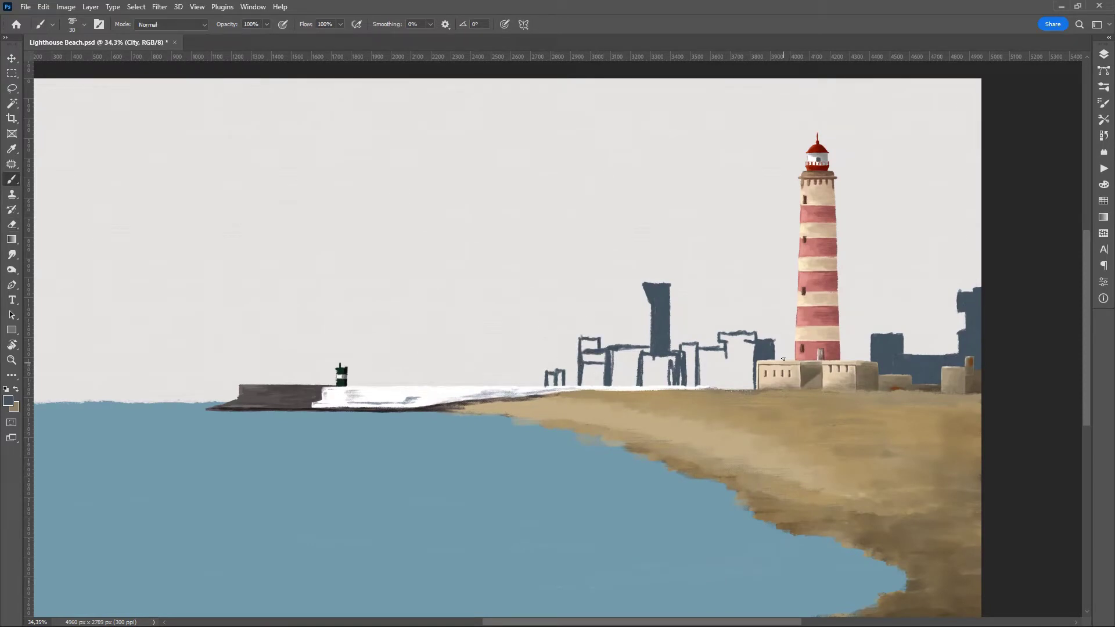
pyautogui.press(']')
pyautogui.press(']')
pyautogui.press(']')
pyautogui.moveTo(752, 345)
pyautogui.mouseDown()
pyautogui.moveTo(741, 389)
pyautogui.moveTo(616, 354)
pyautogui.moveTo(587, 377)
pyautogui.mouseUp()
pyautogui.hscroll(-2, 614, 347)
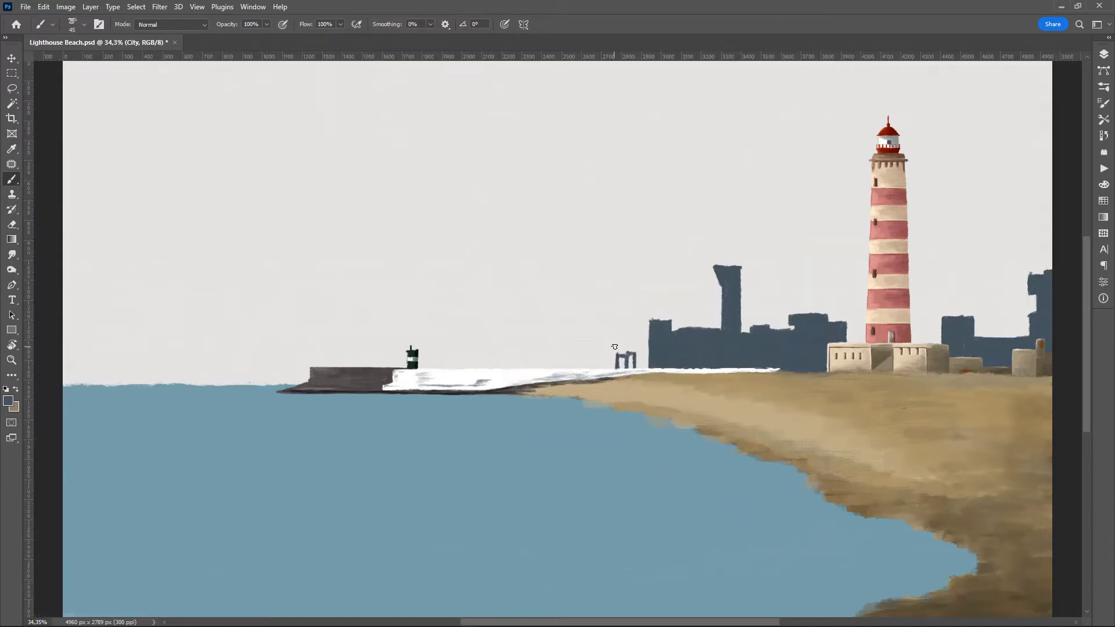
# - Paint lighter blue strokes on the tall tower at reduced opacity
pyautogui.press('F7')
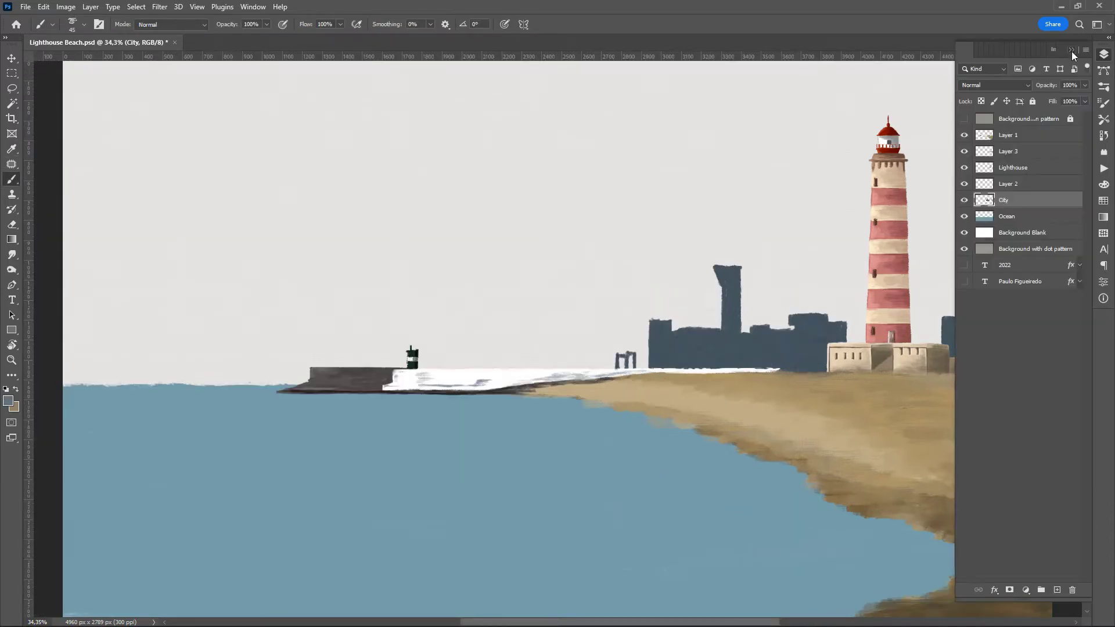
pyautogui.scroll(5, 744, 279)
pyautogui.moveTo(266, 24); pyautogui.dragTo(255, 39)
pyautogui.moveTo(660, 249)
pyautogui.mouseDown()
pyautogui.moveTo(674, 343)
pyautogui.moveTo(647, 232)
pyautogui.moveTo(679, 401)
pyautogui.mouseUp()
pyautogui.click(8, 401)
pyautogui.click(538, 228)
pyautogui.scroll(-5, 686, 381)
pyautogui.scroll(5, 686, 381)
# - Add light blue-grey highlights to the dark building's frame and upper part
pyautogui.moveTo(677, 319)
pyautogui.mouseDown()
pyautogui.moveTo(677, 415)
pyautogui.moveTo(726, 319)
pyautogui.mouseUp()
pyautogui.moveTo(679, 348); pyautogui.dragTo(720, 424)
pyautogui.moveTo(725, 314); pyautogui.dragTo(733, 421)
pyautogui.click(266, 24)
pyautogui.moveTo(279, 37); pyautogui.dragTo(290, 37)
pyautogui.moveTo(683, 316)
pyautogui.mouseDown()
pyautogui.moveTo(726, 360)
pyautogui.moveTo(723, 421)
pyautogui.mouseUp()
pyautogui.moveTo(679, 366)
pyautogui.mouseDown()
pyautogui.moveTo(720, 421)
pyautogui.moveTo(705, 370)
pyautogui.moveTo(733, 402)
pyautogui.mouseUp()
# - Brush brown and darker brown rust accents onto the left-hand buildings
pyautogui.click(8, 400)
pyautogui.click(358, 316)
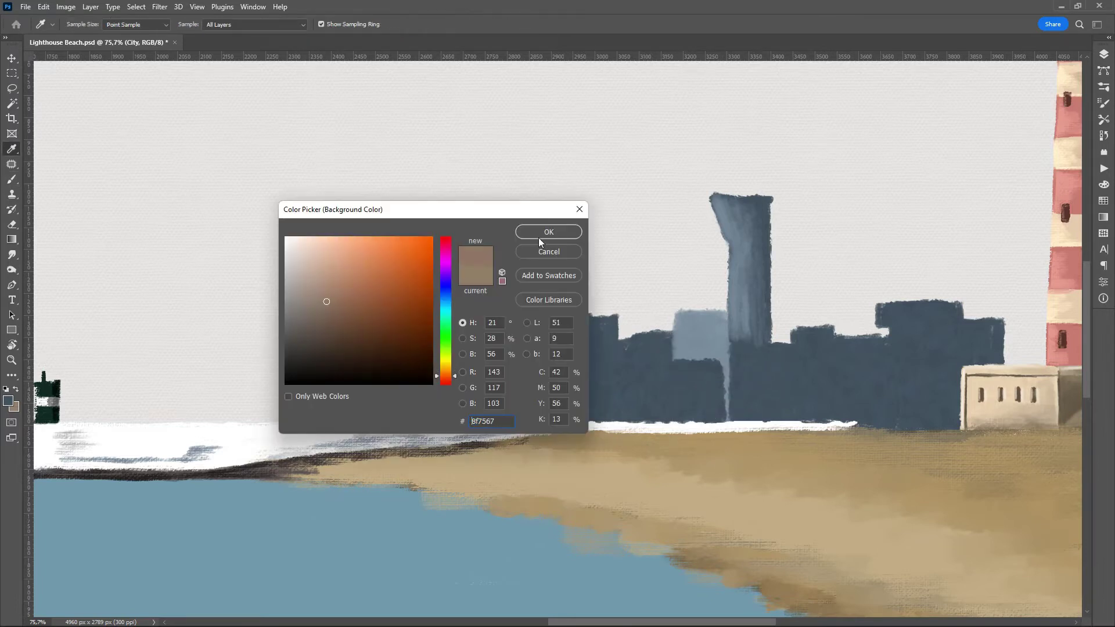
pyautogui.click(550, 229)
pyautogui.moveTo(608, 395); pyautogui.dragTo(606, 334)
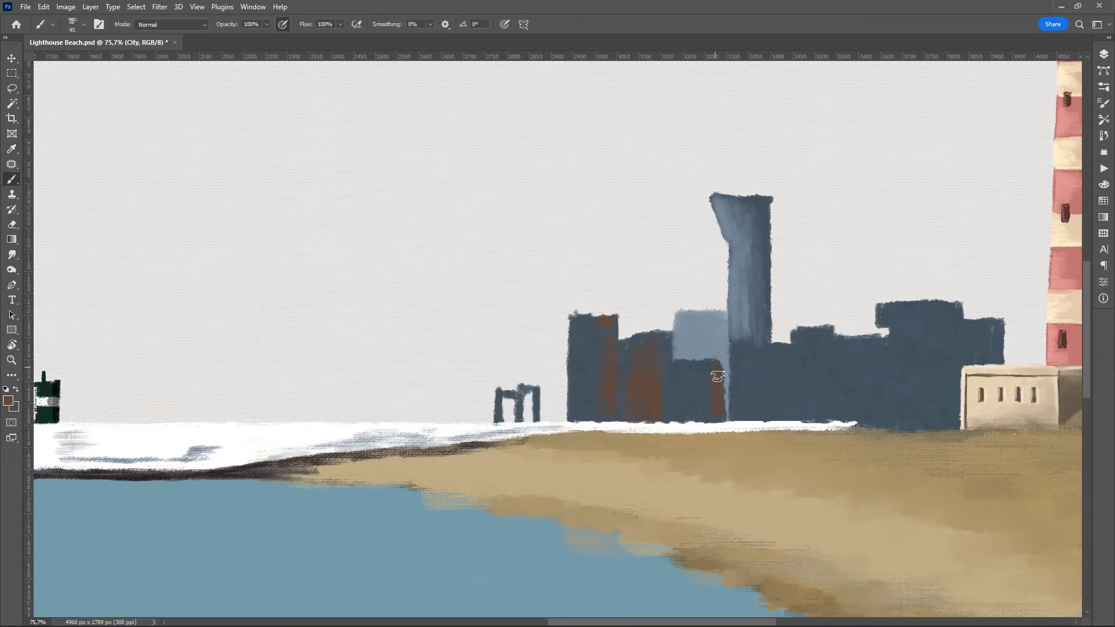
pyautogui.click(8, 400)
pyautogui.click(361, 322)
pyautogui.click(547, 230)
pyautogui.moveTo(607, 322); pyautogui.dragTo(637, 386)
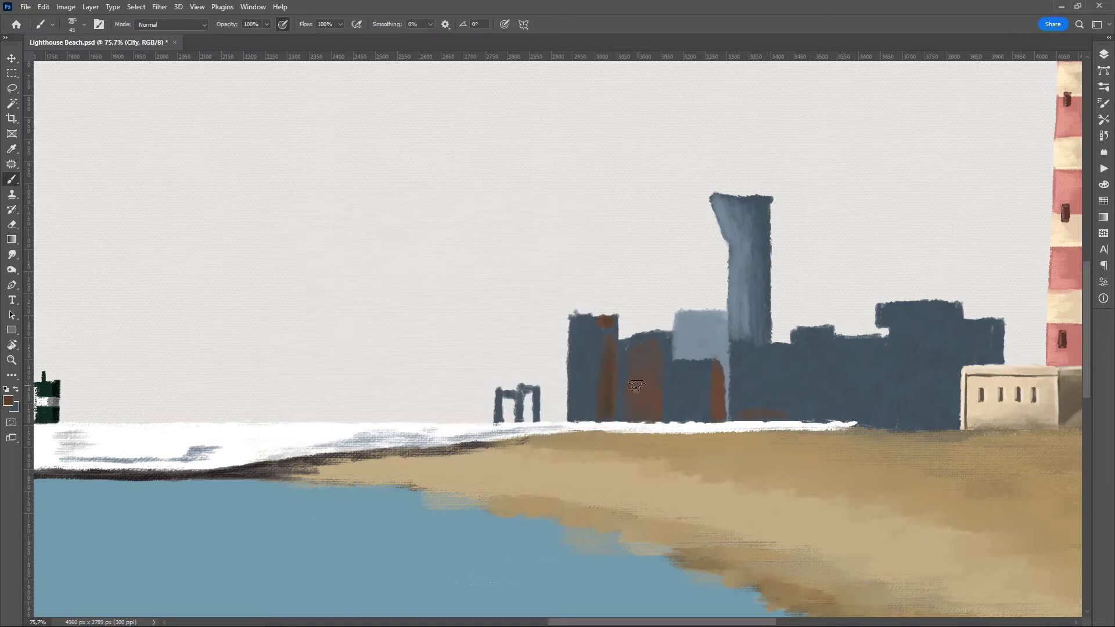
# - Add a lighter blue-grey stroke to the dark building and view the painting's right edge
pyautogui.hscroll(3, 735, 329)
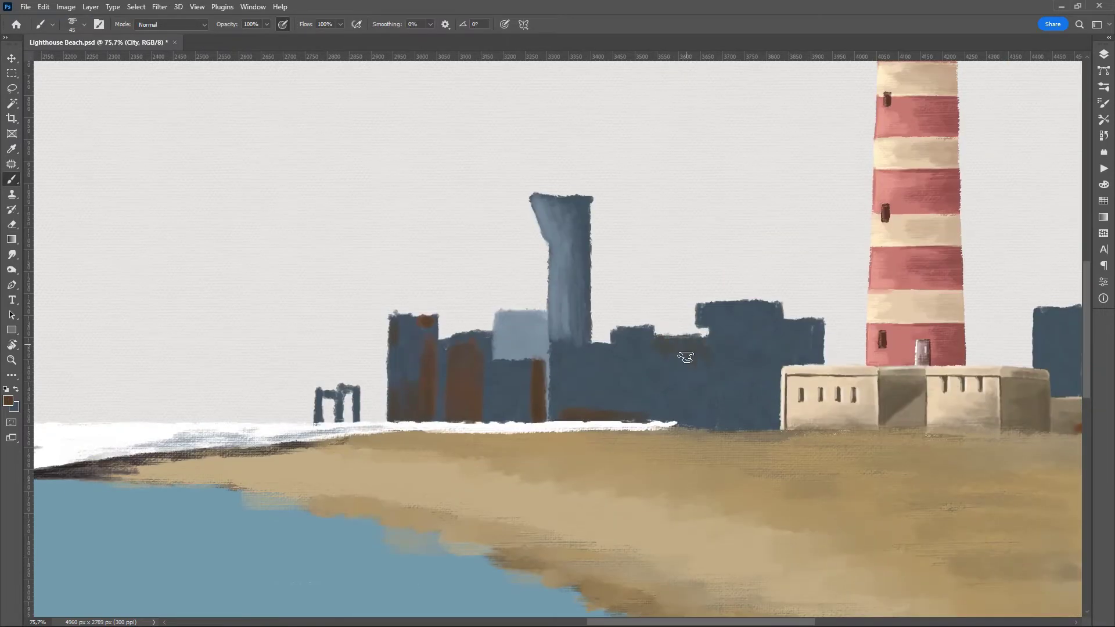
pyautogui.click(7, 400)
pyautogui.click(548, 229)
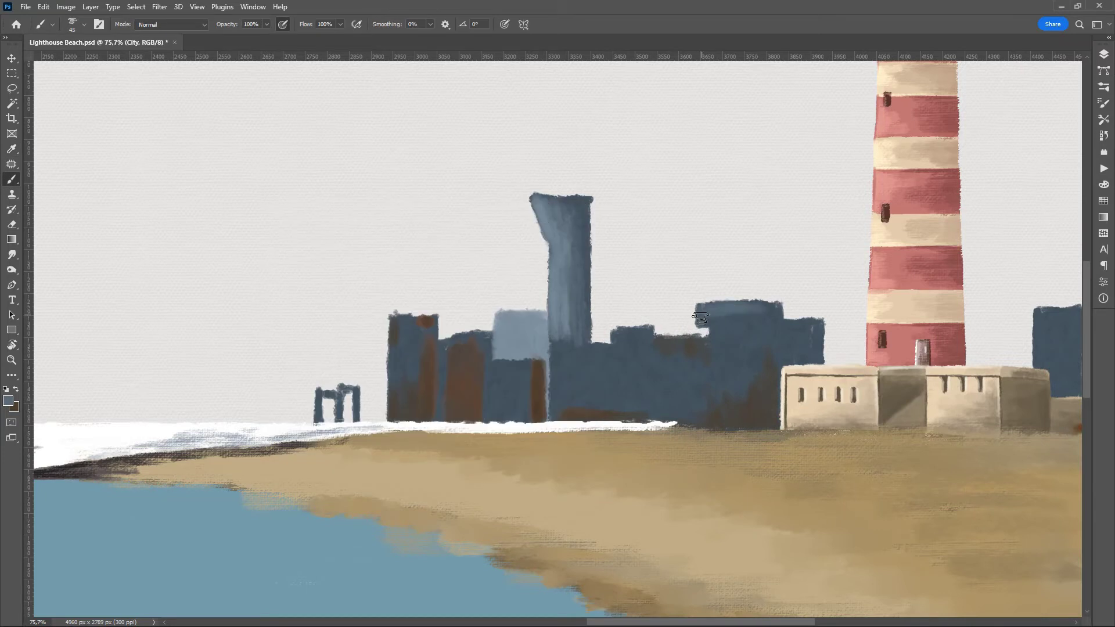
pyautogui.moveTo(605, 348); pyautogui.dragTo(605, 394)
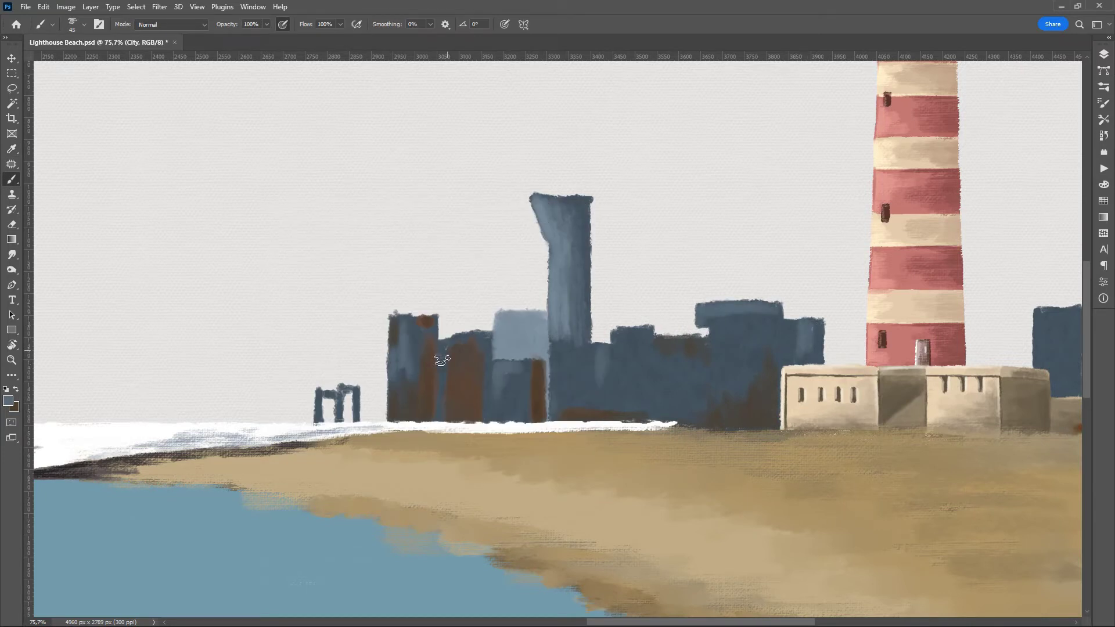
pyautogui.hotkey('ctrl', '0')
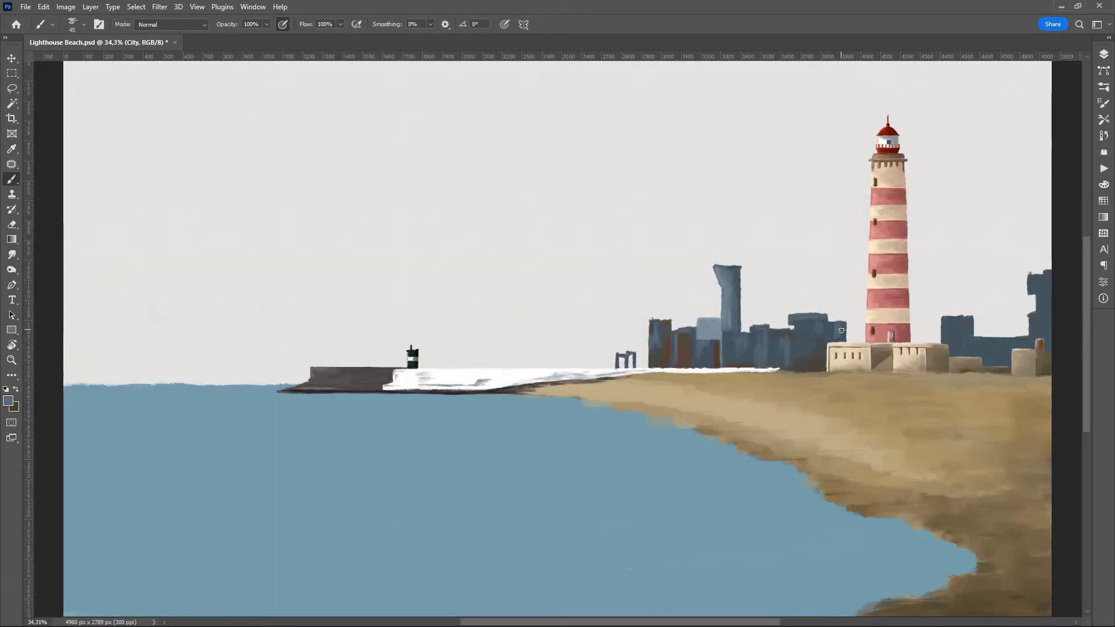
pyautogui.moveTo(842, 330); pyautogui.dragTo(393, 323)
# - Zoom in and paint a railing with posts and top rail on the tall tower
pyautogui.keyDown('alt'); pyautogui.click(455, 296); pyautogui.keyUp('alt')
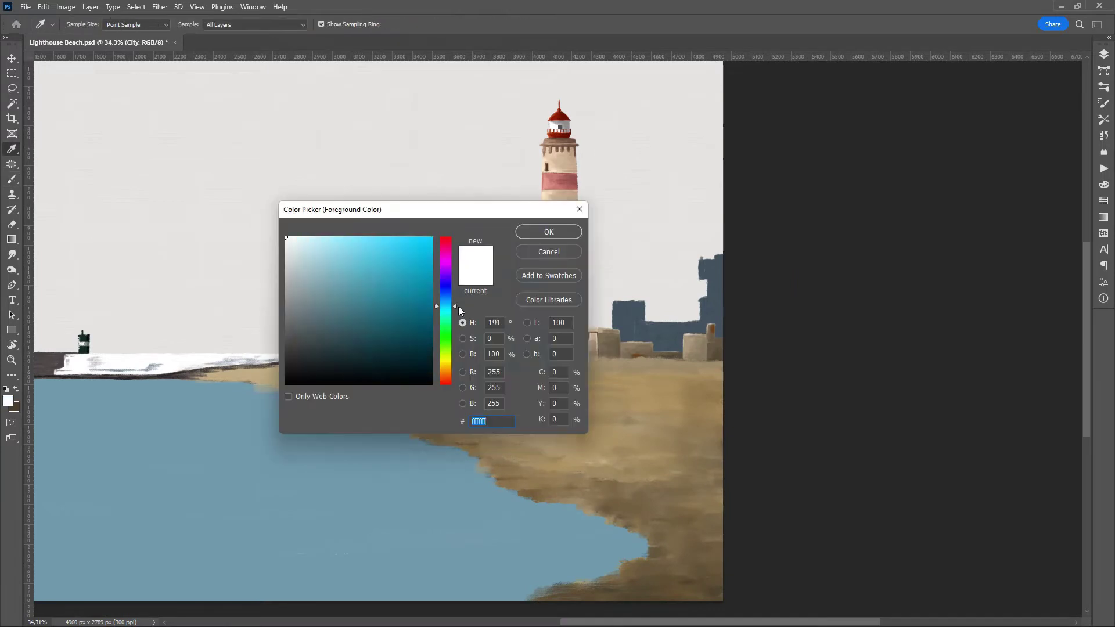
pyautogui.press('Escape')
pyautogui.moveTo(401, 292); pyautogui.dragTo(442, 322)
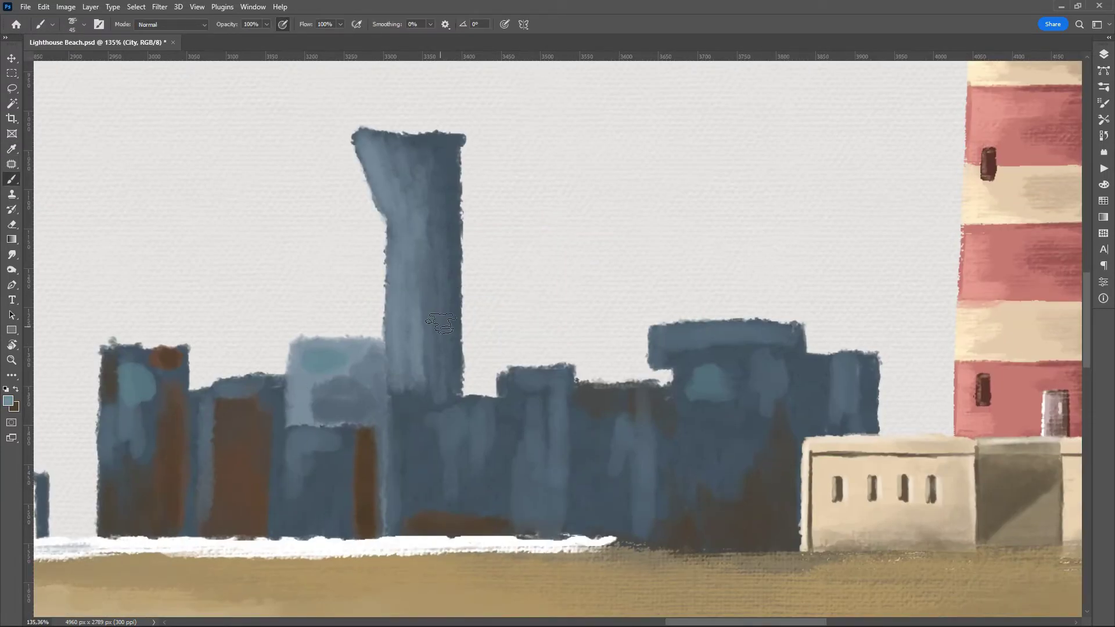
pyautogui.moveTo(519, 223); pyautogui.dragTo(547, 318)
pyautogui.moveTo(621, 304); pyautogui.dragTo(621, 322)
pyautogui.moveTo(544, 303); pyautogui.dragTo(630, 302)
pyautogui.moveTo(665, 307); pyautogui.dragTo(666, 325)
pyautogui.moveTo(572, 299); pyautogui.dragTo(666, 305)
# - Add a thin antenna atop the tower and delete Layer 2
pyautogui.moveTo(655, 209); pyautogui.dragTo(656, 324)
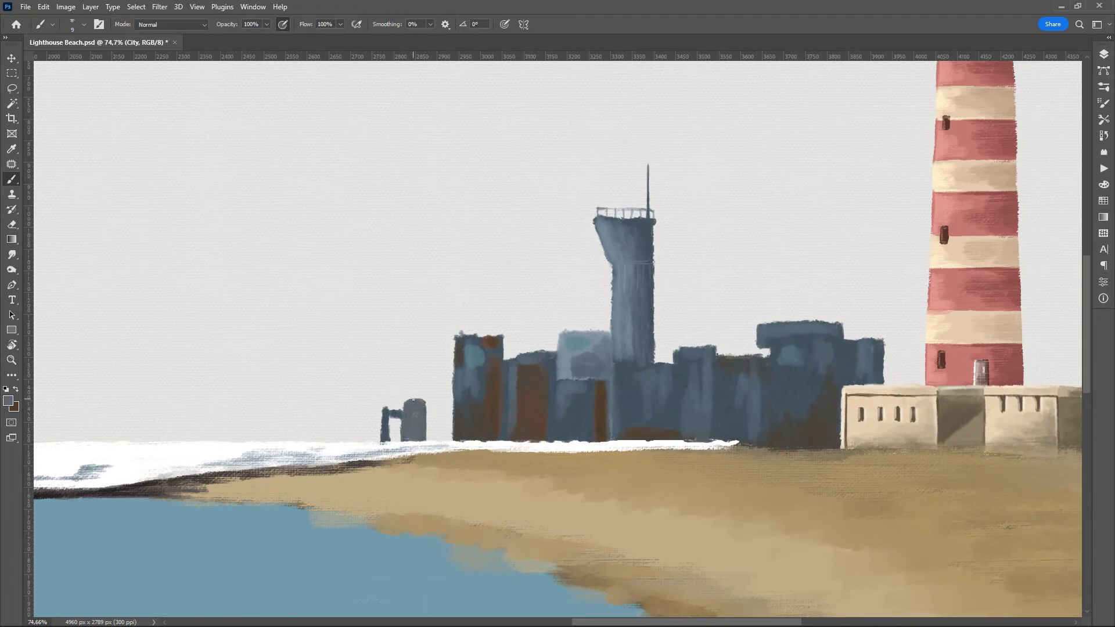
pyautogui.moveTo(483, 376); pyautogui.dragTo(609, 348)
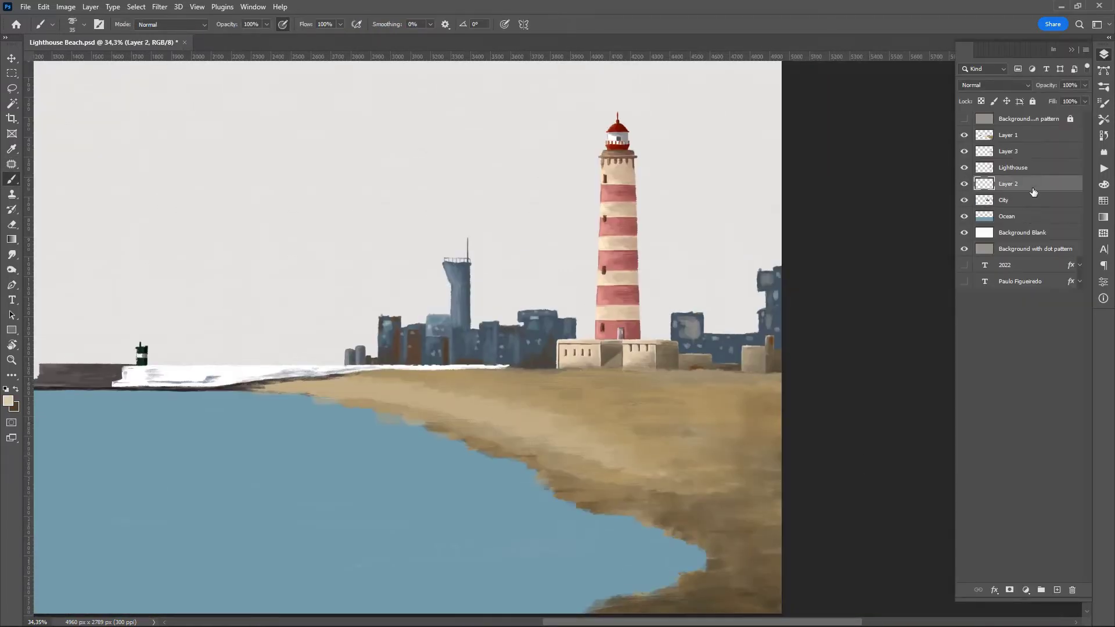
pyautogui.press('Delete')
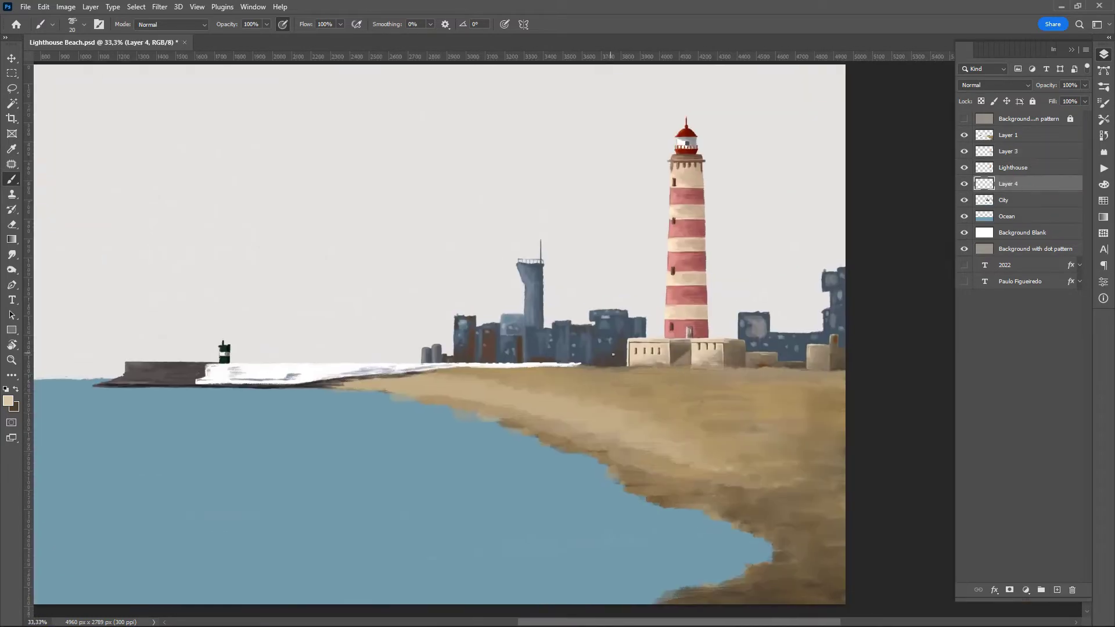
# - Move Layer 4 between Layer 1 and Layer 3
pyautogui.scroll(5, 613, 354)
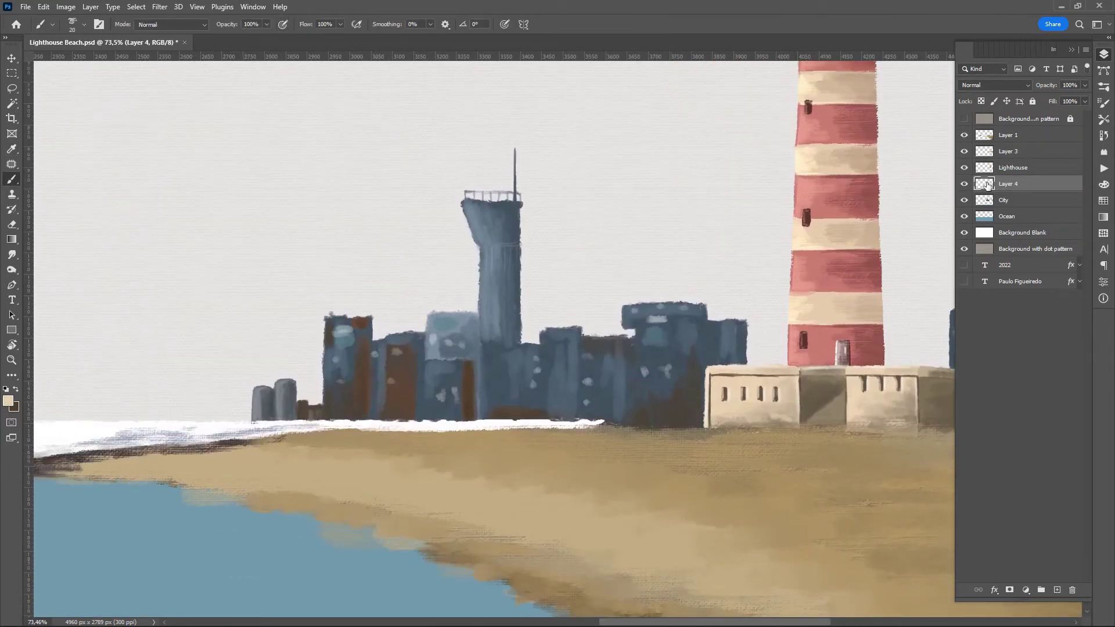
pyautogui.moveTo(988, 185); pyautogui.dragTo(988, 152)
pyautogui.press('r')
pyautogui.moveTo(696, 395); pyautogui.dragTo(609, 204)
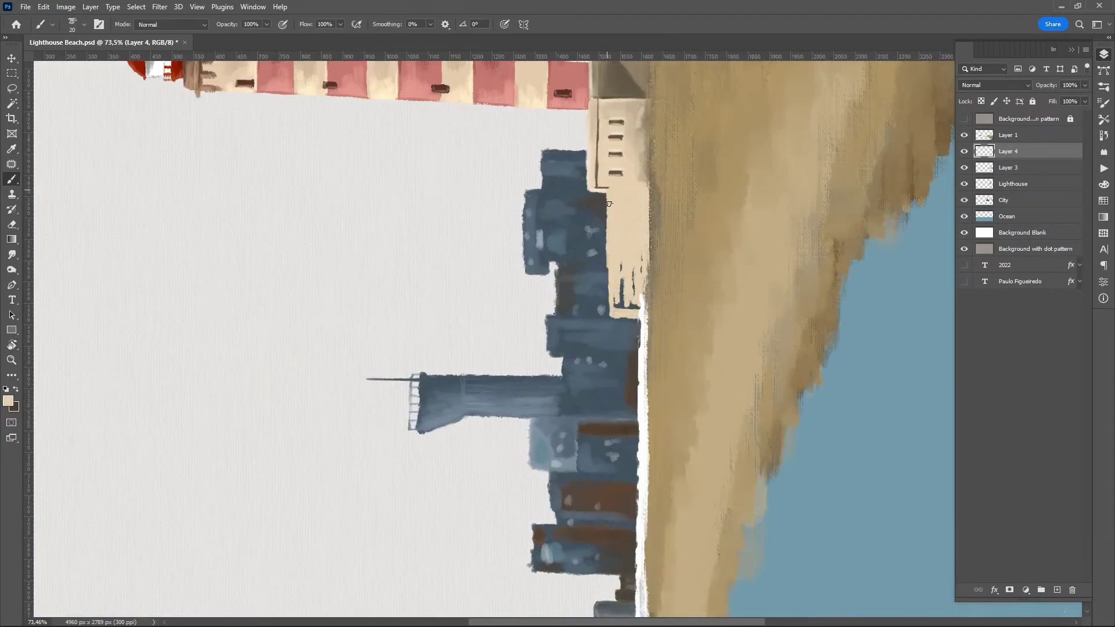
pyautogui.moveTo(619, 296); pyautogui.dragTo(686, 400)
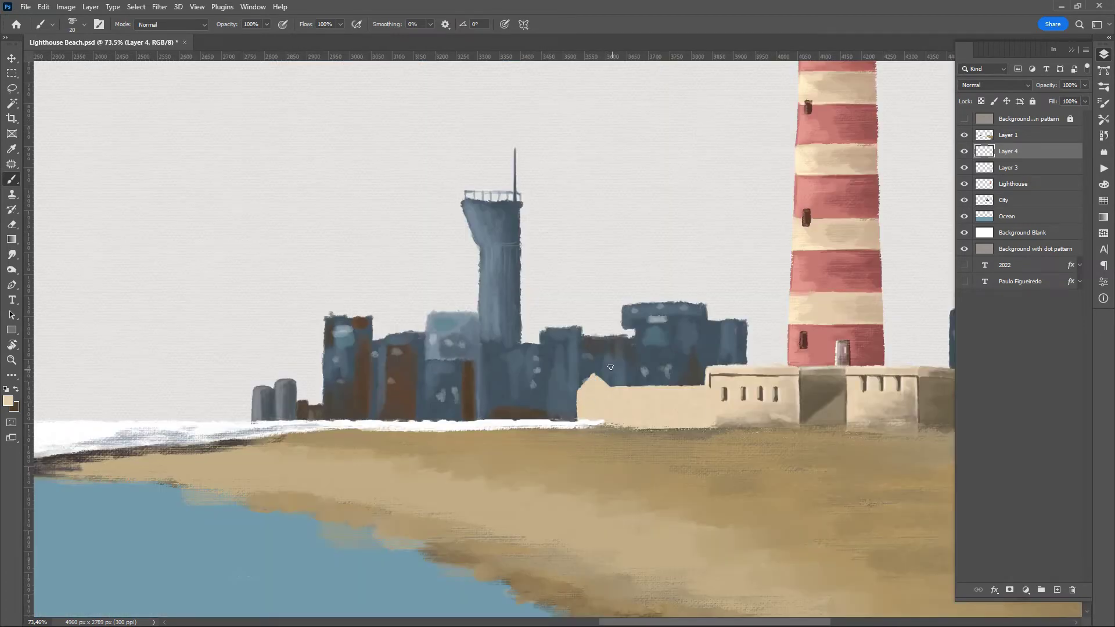
# - Paint a dark brown edge along the beach-house wall
pyautogui.click(8, 401)
pyautogui.click(546, 229)
pyautogui.moveTo(686, 116); pyautogui.dragTo(557, 514)
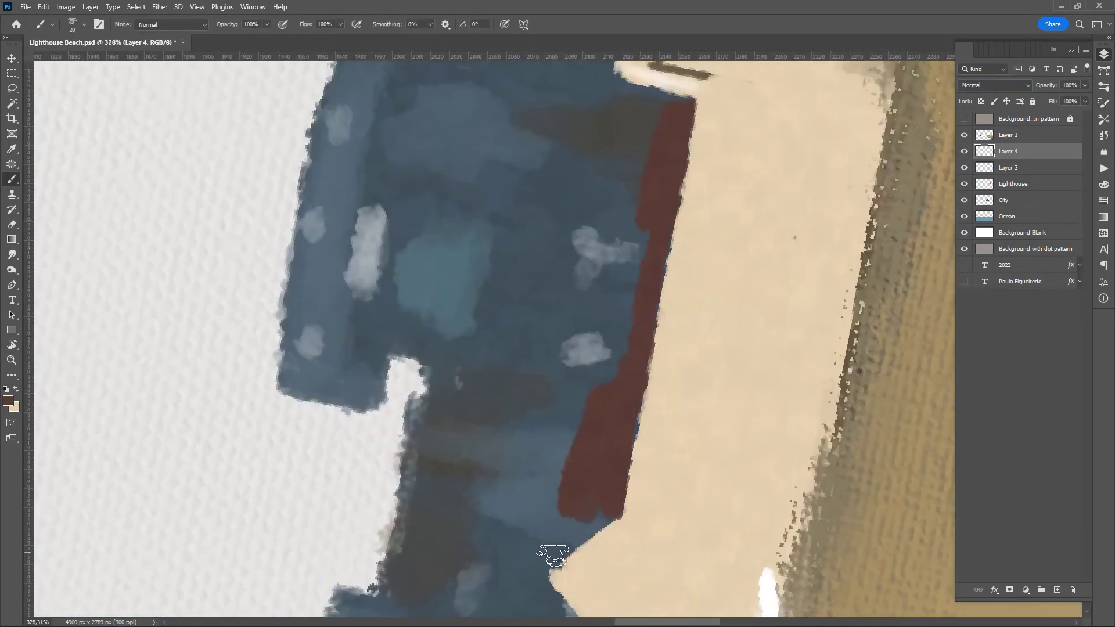
pyautogui.moveTo(551, 554)
pyautogui.mouseDown()
pyautogui.moveTo(642, 105)
pyautogui.moveTo(749, 407)
pyautogui.mouseUp()
pyautogui.press('e')
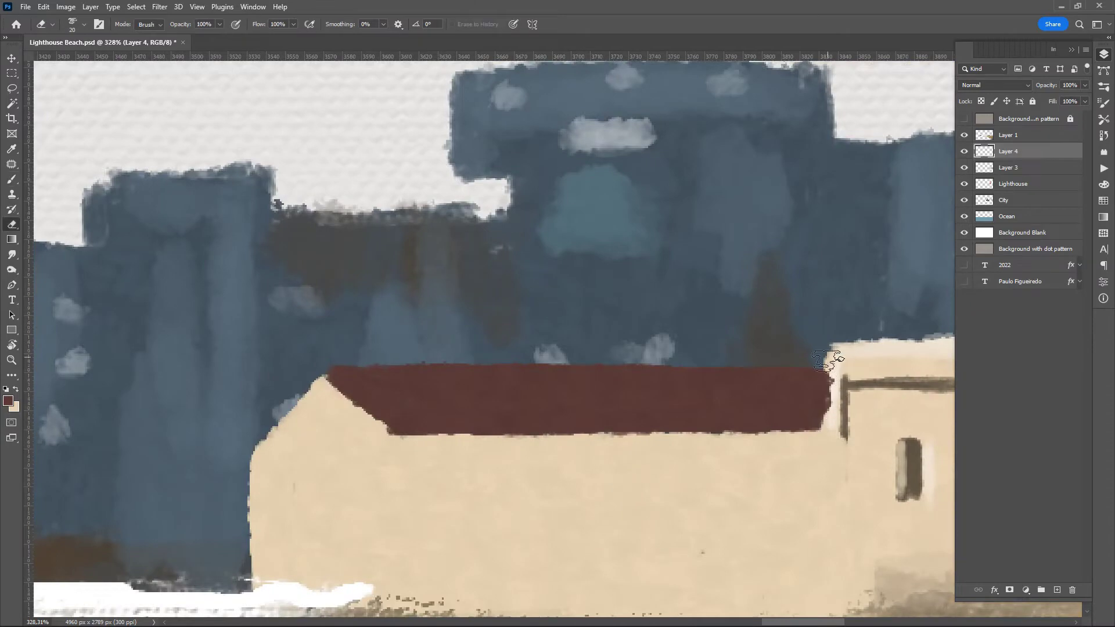
pyautogui.press('b')
# - Shade the left wall's right edge with grey using a larger, lower-opacity brush
pyautogui.moveTo(827, 360); pyautogui.dragTo(439, 268)
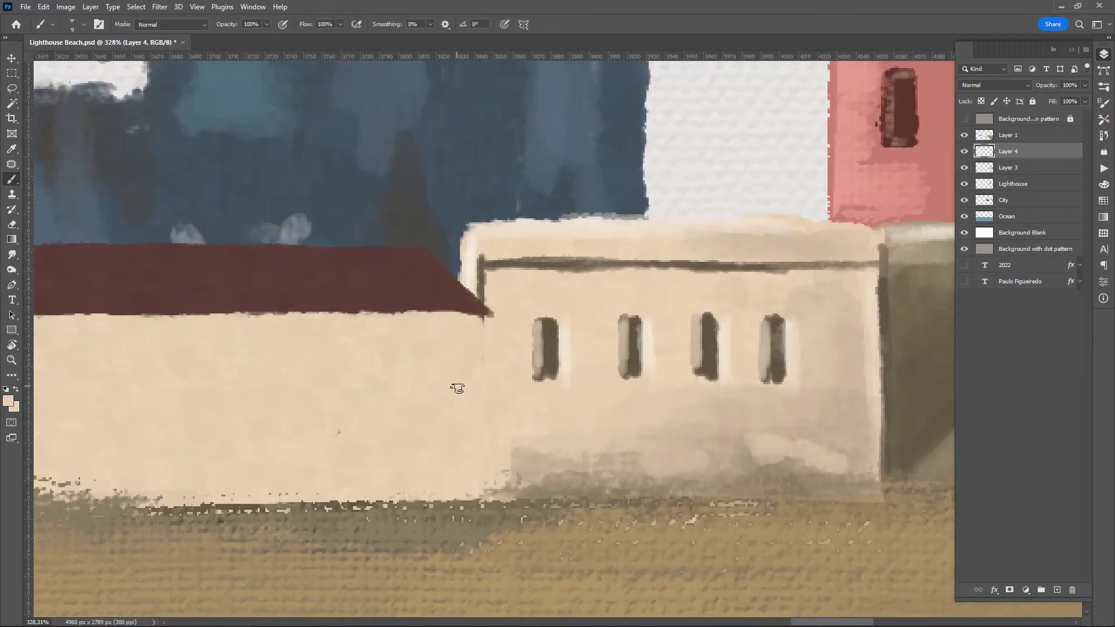
pyautogui.rightClick(457, 388)
pyautogui.press('6')
pyautogui.press('7')
pyautogui.moveTo(477, 313); pyautogui.dragTo(482, 499)
pyautogui.moveTo(453, 463); pyautogui.dragTo(465, 517)
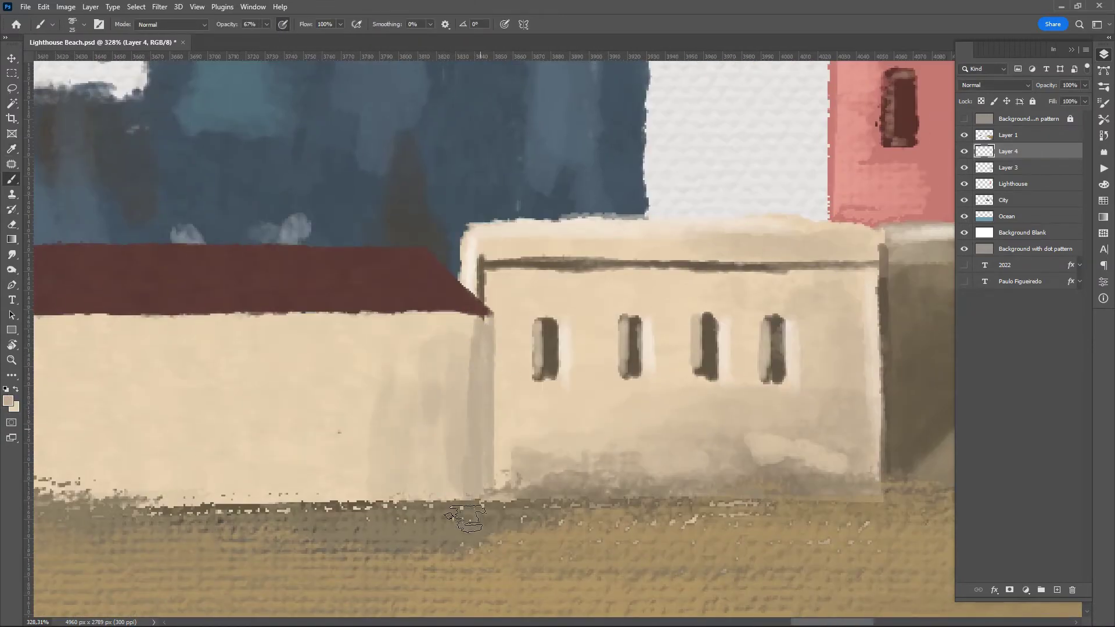
pyautogui.hotkey('ctrl', '0')
pyautogui.scroll(5, 406, 325)
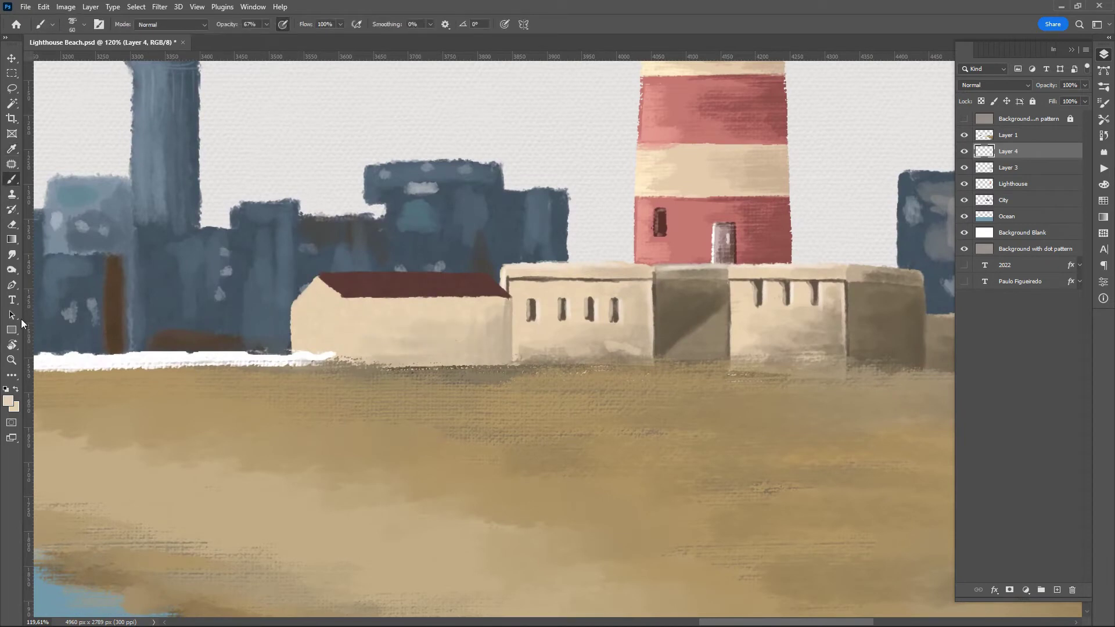
# - Sample a darker colour from the painting and shrink the brush for fine detail
pyautogui.press('[')
pyautogui.press('[')
pyautogui.keyDown('alt'); pyautogui.click(441, 384); pyautogui.keyUp('alt')
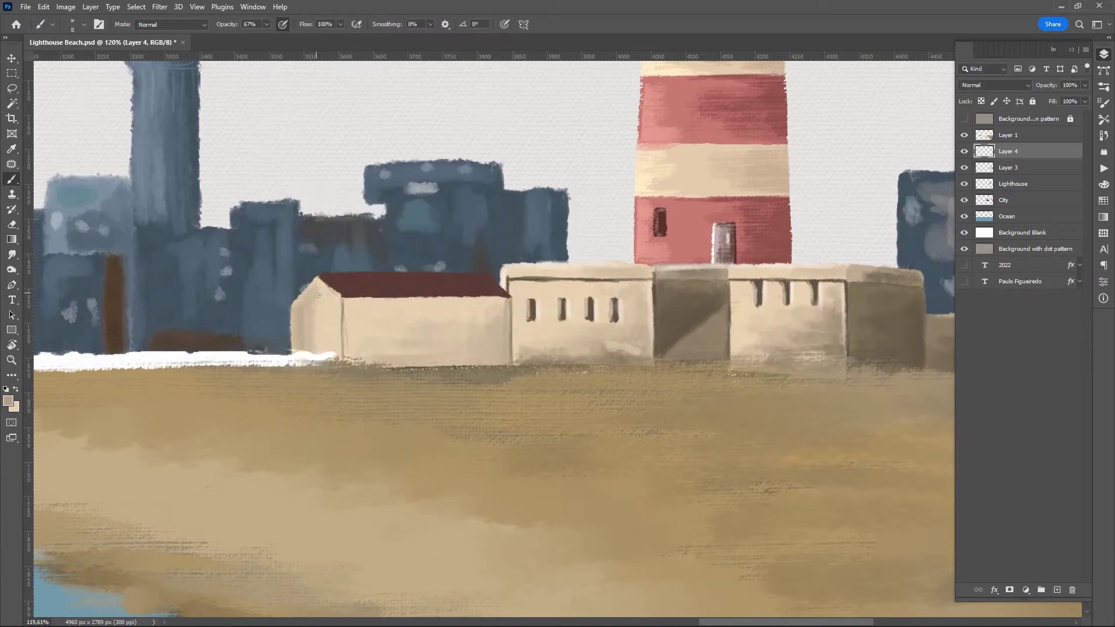
pyautogui.hotkey('ctrl', '0')
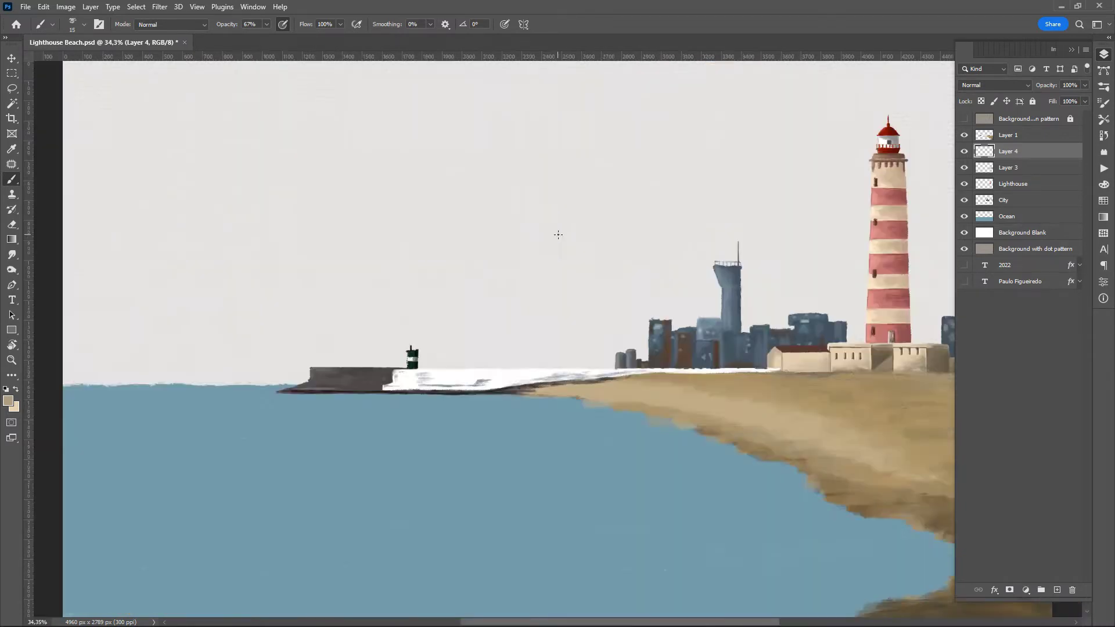
pyautogui.scroll(5, 558, 237)
pyautogui.press(']')
pyautogui.press(']')
pyautogui.press(']')
pyautogui.press('[')
pyautogui.press('[')
pyautogui.press('[')
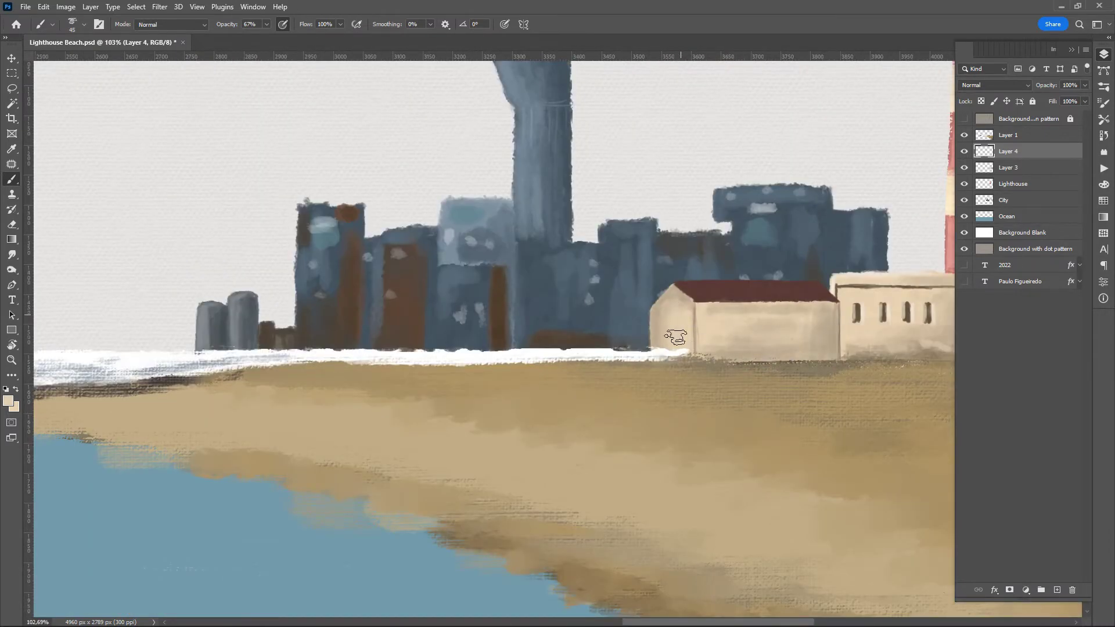
pyautogui.keyDown('alt'); pyautogui.click(668, 328); pyautogui.keyUp('alt')
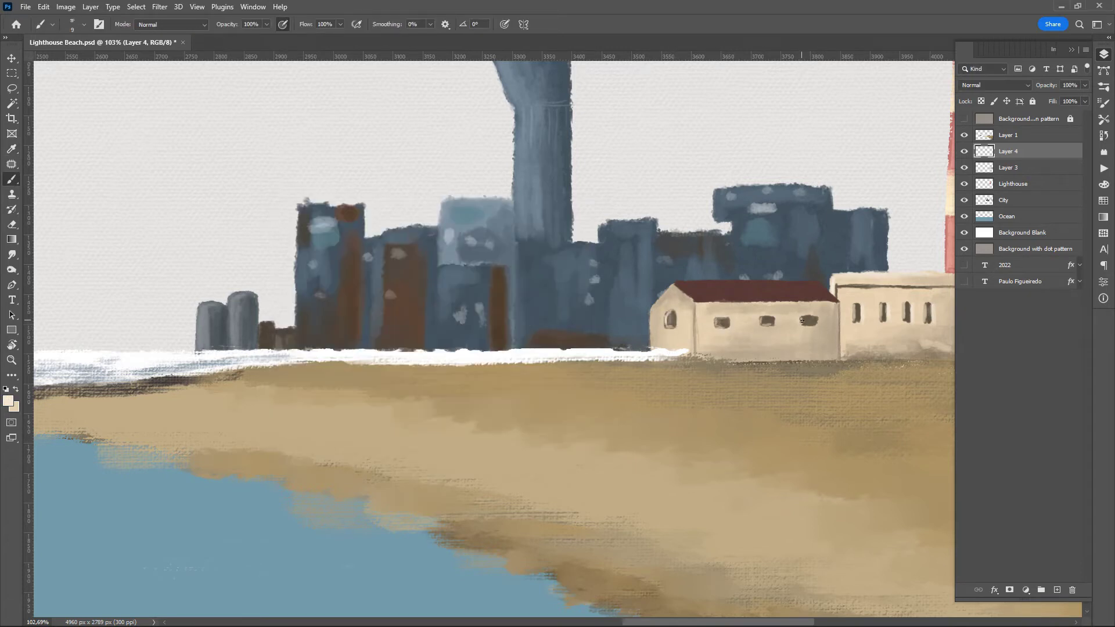
pyautogui.scroll(-5, 802, 321)
pyautogui.scroll(4, 676, 410)
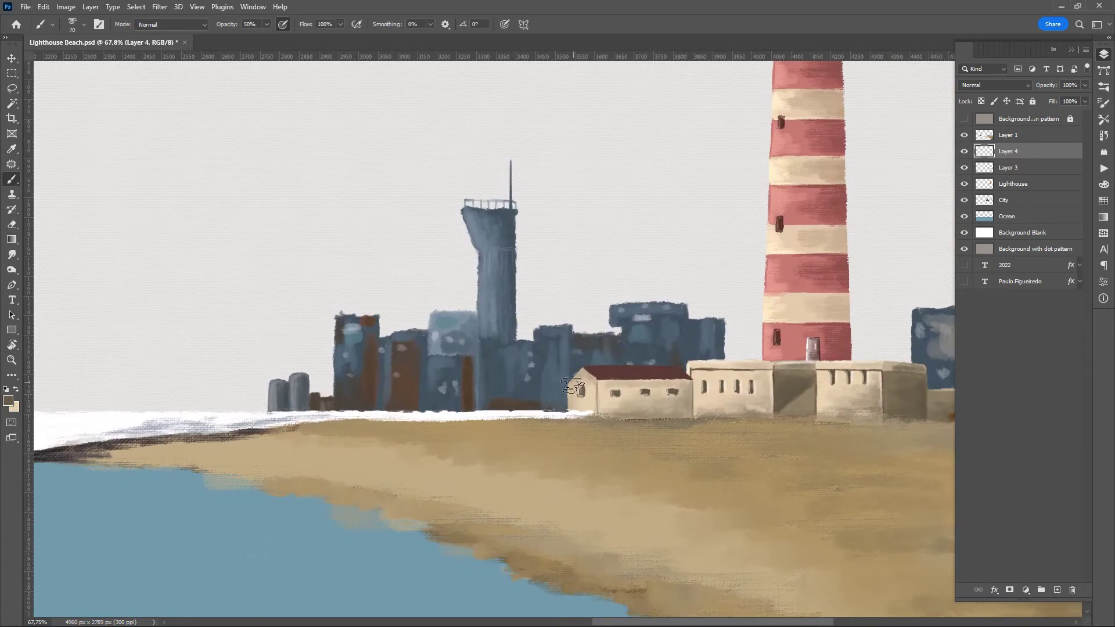
pyautogui.scroll(-5, 574, 416)
pyautogui.scroll(4, 592, 486)
pyautogui.scroll(2, 802, 381)
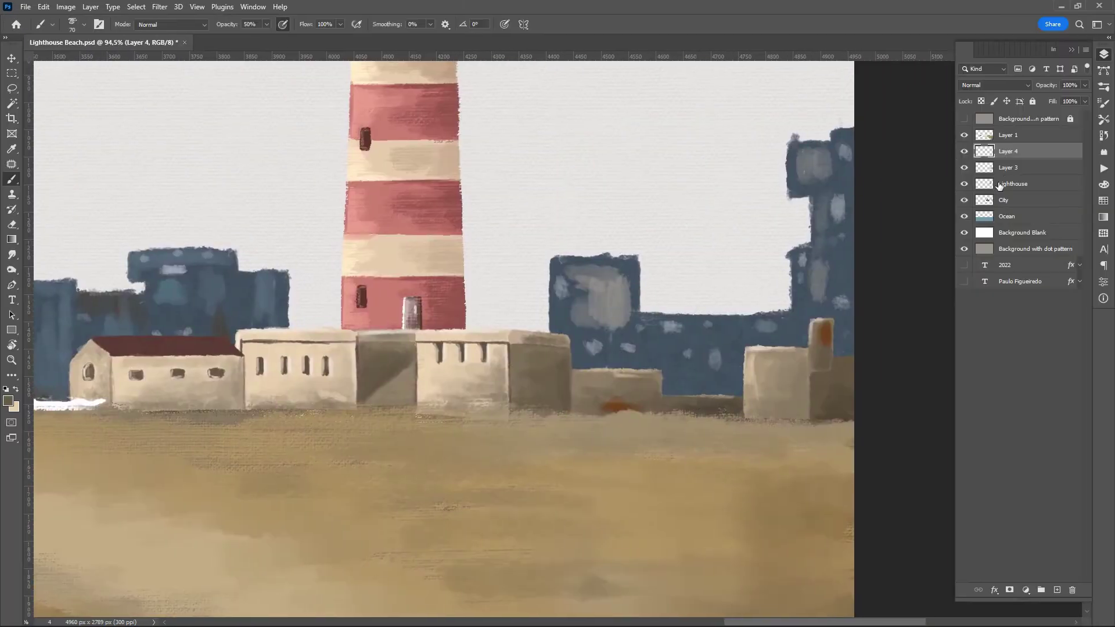
pyautogui.hotkey('alt', '[')
pyautogui.press('[')
pyautogui.press('[')
pyautogui.press('[')
# - Paint over the gap between houses, then apply Levels and slightly desaturate the city
pyautogui.moveTo(663, 363)
pyautogui.mouseDown()
pyautogui.moveTo(697, 390)
pyautogui.moveTo(677, 369)
pyautogui.mouseUp()
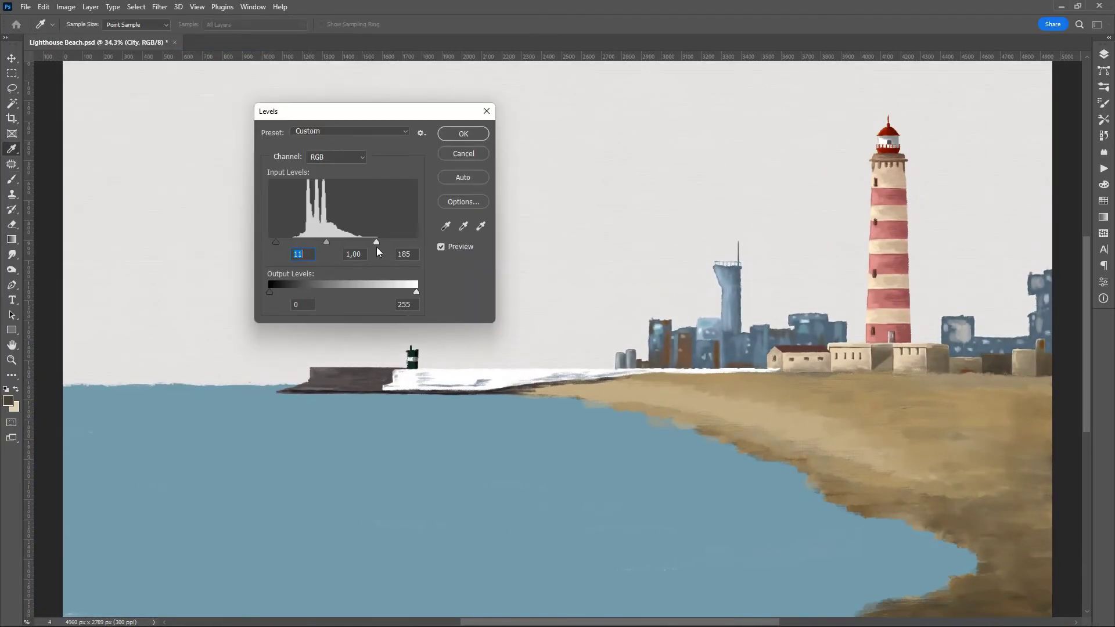
pyautogui.press('Return')
pyautogui.hotkey('ctrl', 'u')
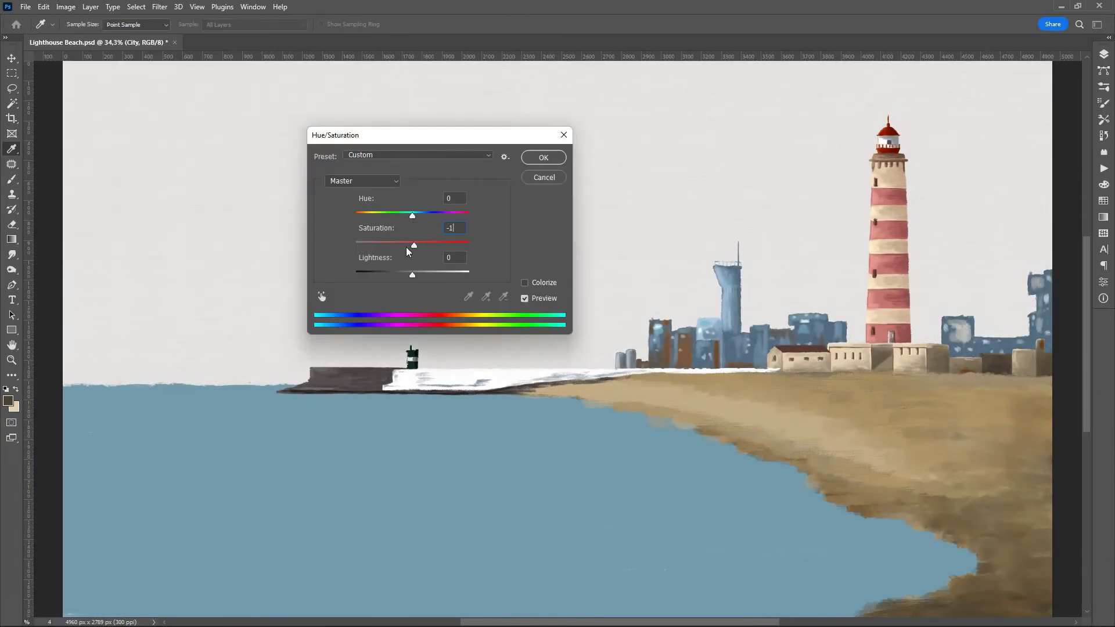
pyautogui.moveTo(406, 251); pyautogui.dragTo(408, 219)
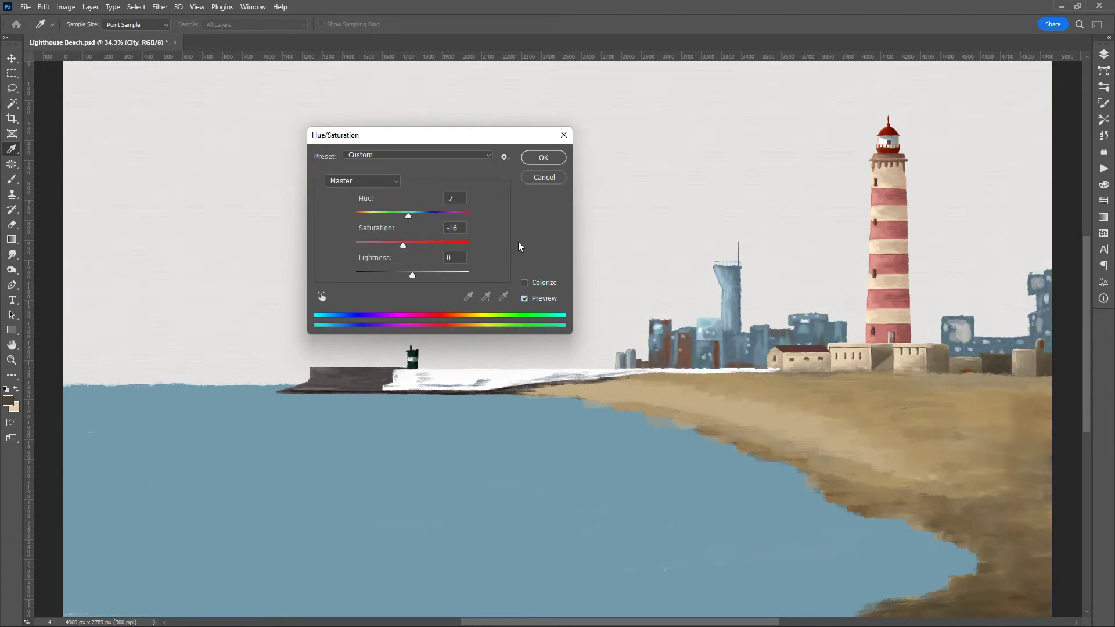
pyautogui.press('Return')
# - Rebalance the city's Levels separately on the green and blue channels
pyautogui.hotkey('alt', 'i')
pyautogui.press('j')
pyautogui.press('l')
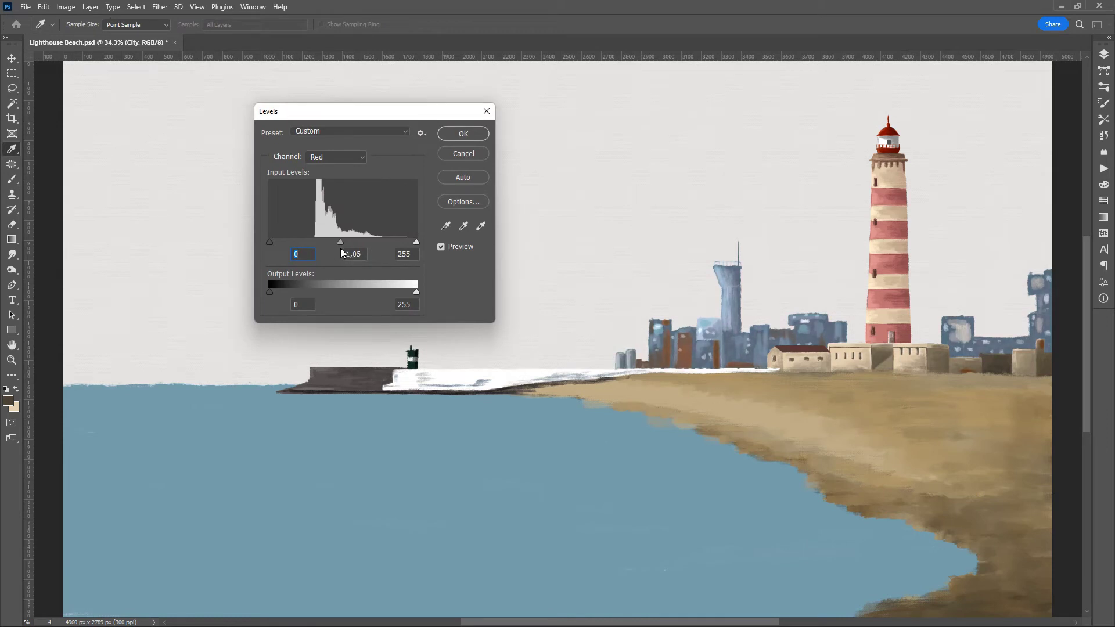
pyautogui.click(336, 157)
pyautogui.click(326, 189)
pyautogui.press('Down')
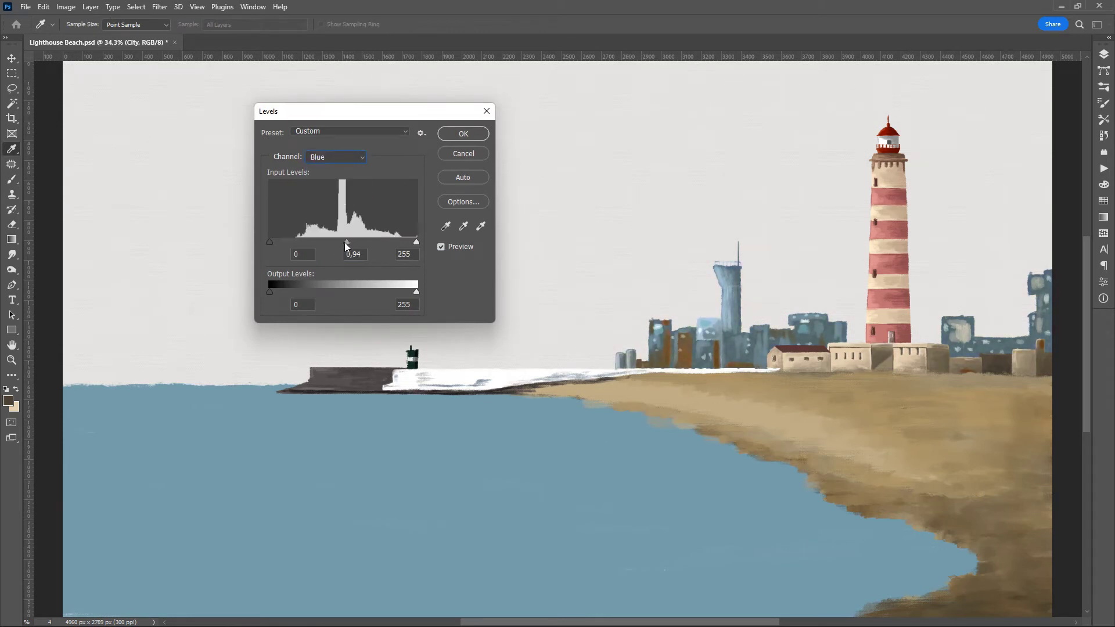
pyautogui.click(463, 134)
pyautogui.press('b')
pyautogui.click(1103, 135)
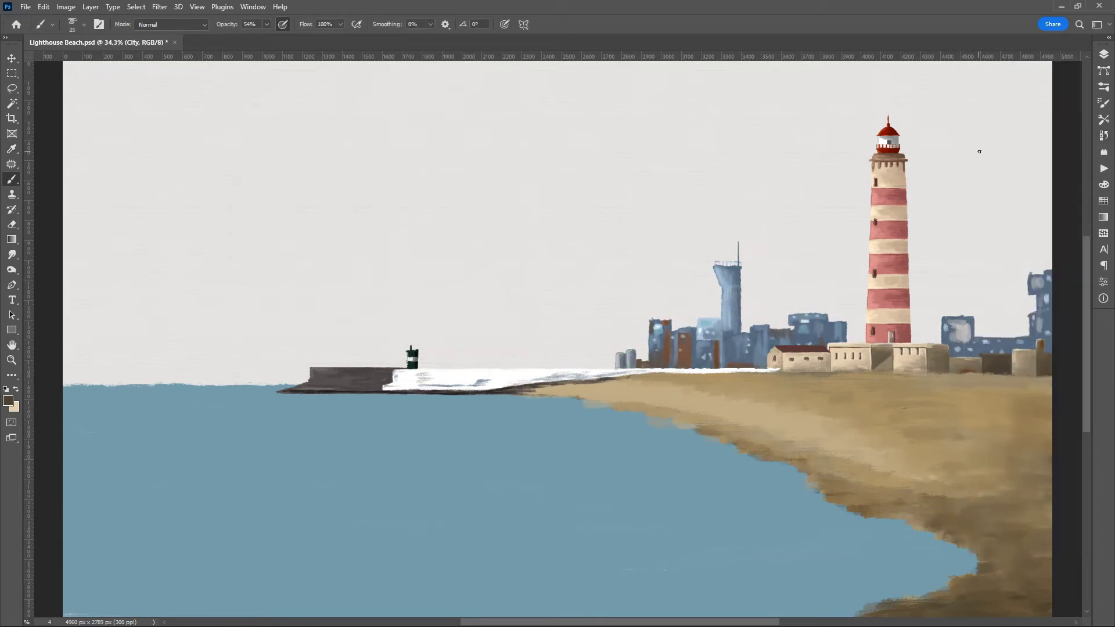
# - Zoom in on the city beside the lighthouse, set brush opacity to 100%, then fit the painting
pyautogui.scroll(5, 979, 152)
pyautogui.click(1104, 54)
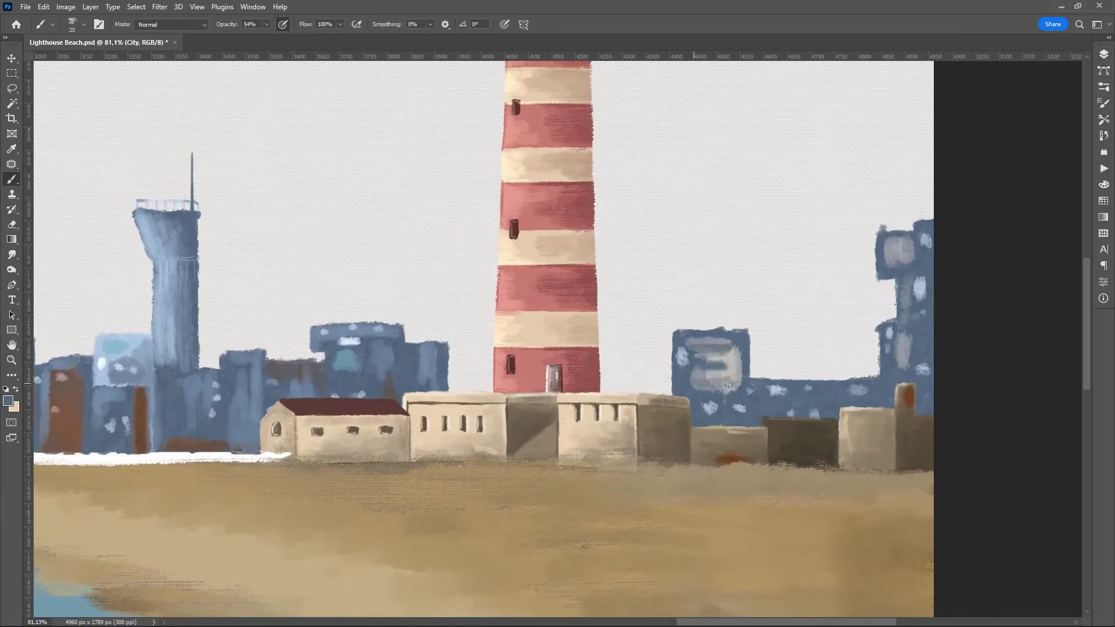
pyautogui.press('0')
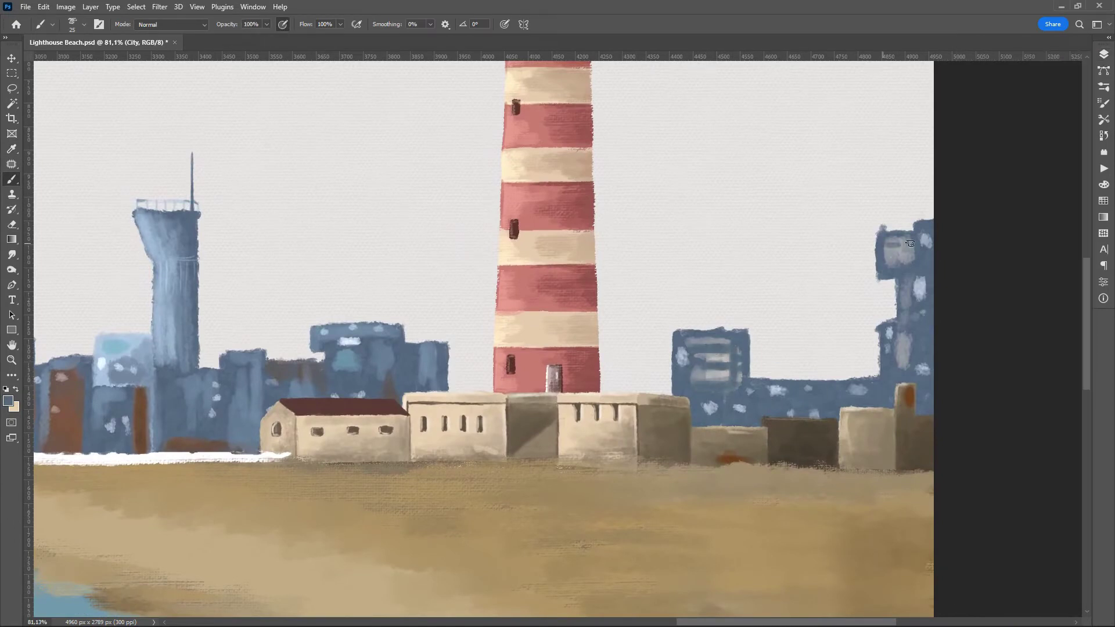
pyautogui.hotkey('ctrl', '0')
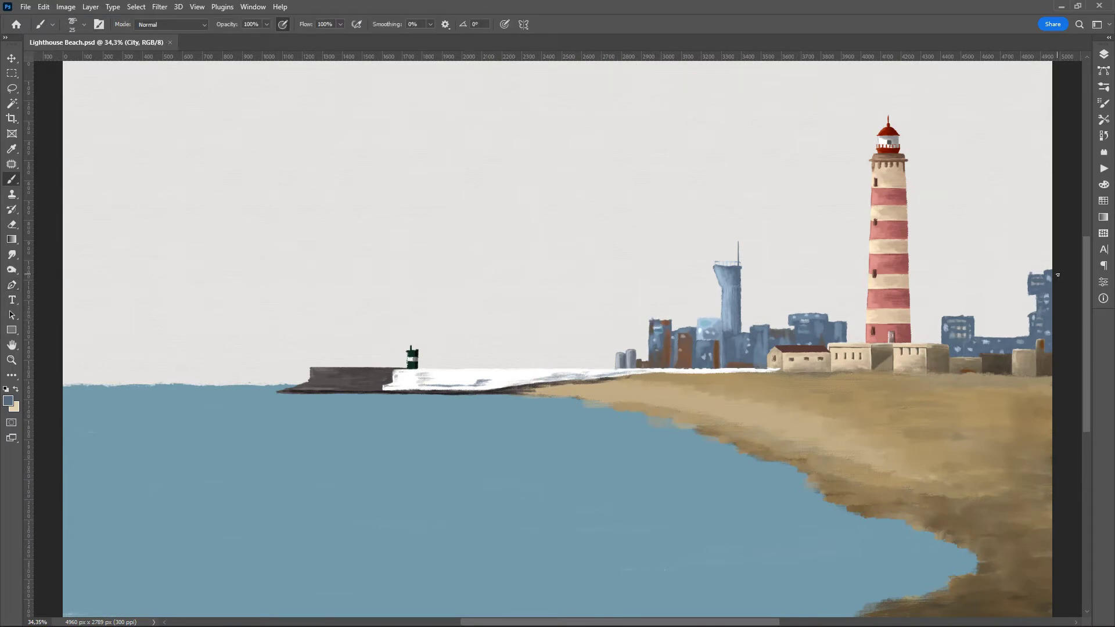
# - On the Sky layer, paint soft lavender-grey haze along the left horizon
pyautogui.click(1103, 54)
pyautogui.click(1010, 232)
pyautogui.moveTo(556, 231); pyautogui.dragTo(597, 274)
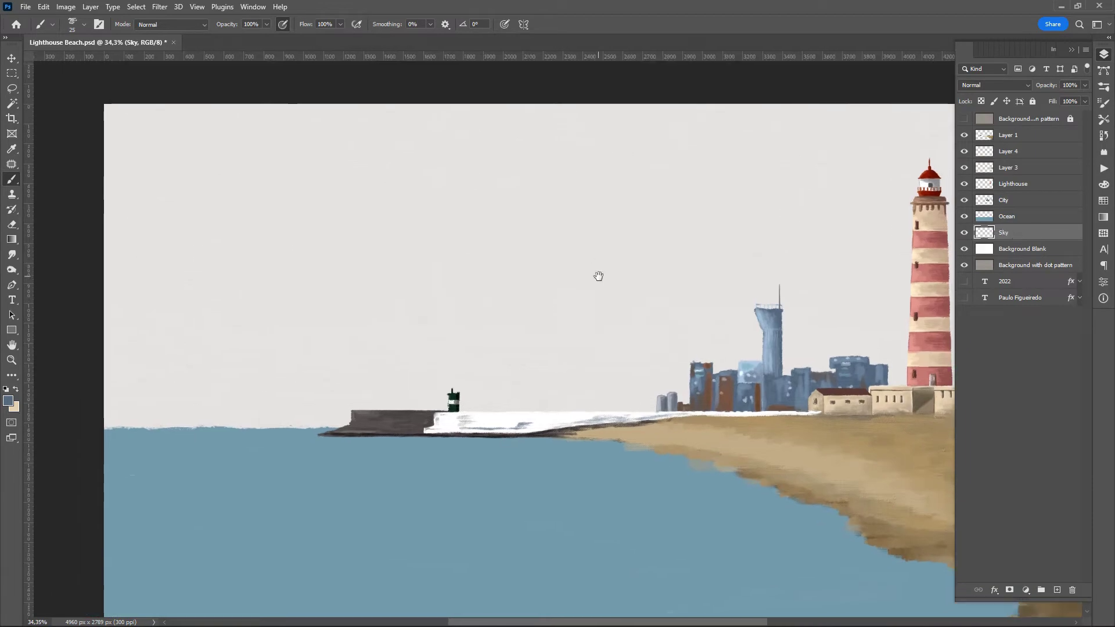
pyautogui.click(8, 401)
pyautogui.click(306, 287)
pyautogui.click(547, 231)
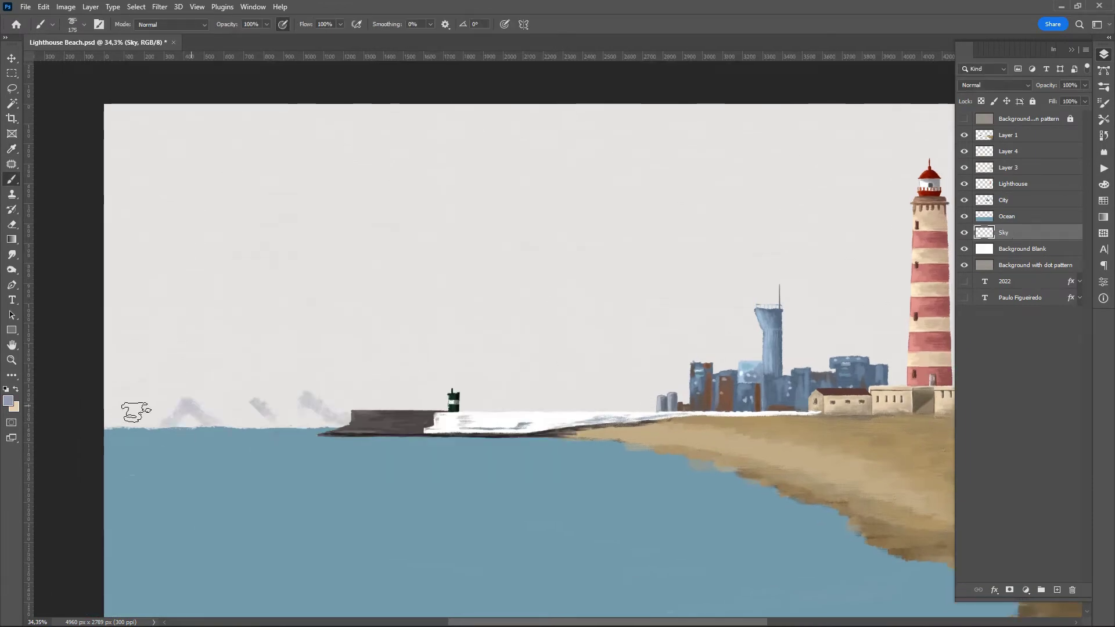
pyautogui.moveTo(116, 409); pyautogui.dragTo(367, 405)
# - Paint large lavender clouds behind the city and across the left sky with a bigger brush
pyautogui.press(']')
pyautogui.press(']')
pyautogui.press(']')
pyautogui.moveTo(572, 410); pyautogui.dragTo(174, 498)
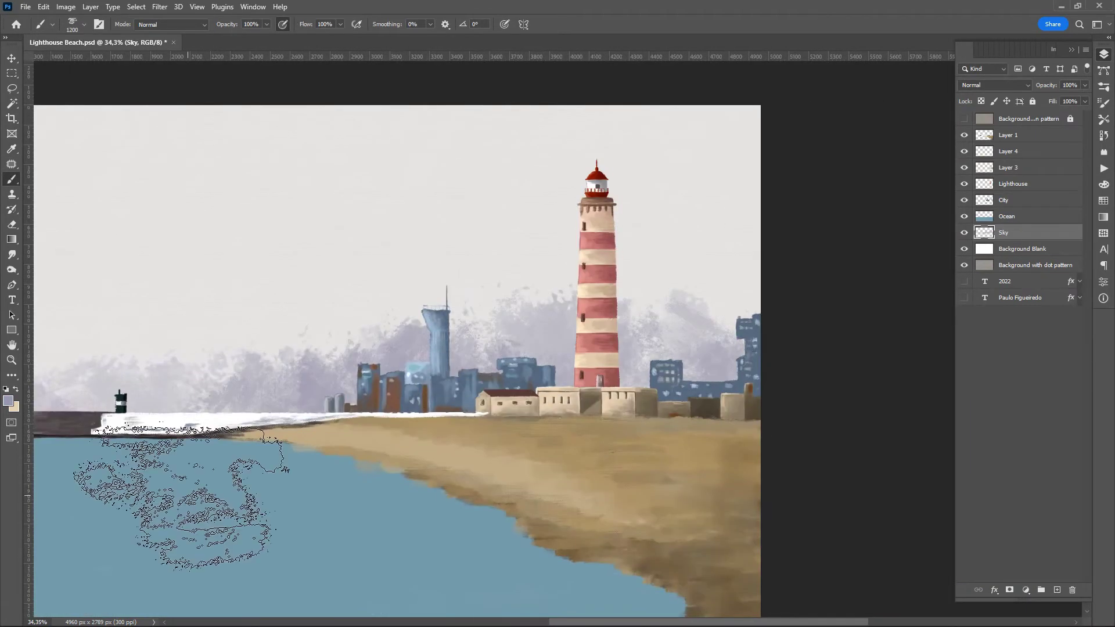
pyautogui.moveTo(282, 421); pyautogui.dragTo(455, 436)
pyautogui.press('Tab')
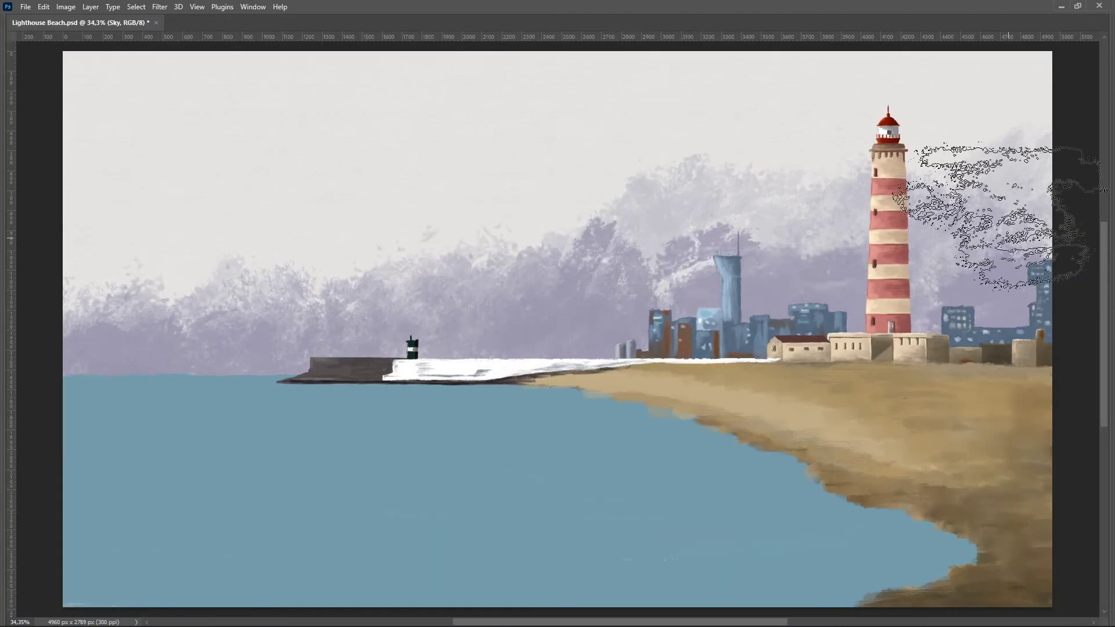
pyautogui.press('Tab')
# - Add more lavender to the upper sky and brighten it with light blue
pyautogui.click(8, 401)
pyautogui.click(548, 231)
pyautogui.moveTo(99, 311); pyautogui.dragTo(236, 130)
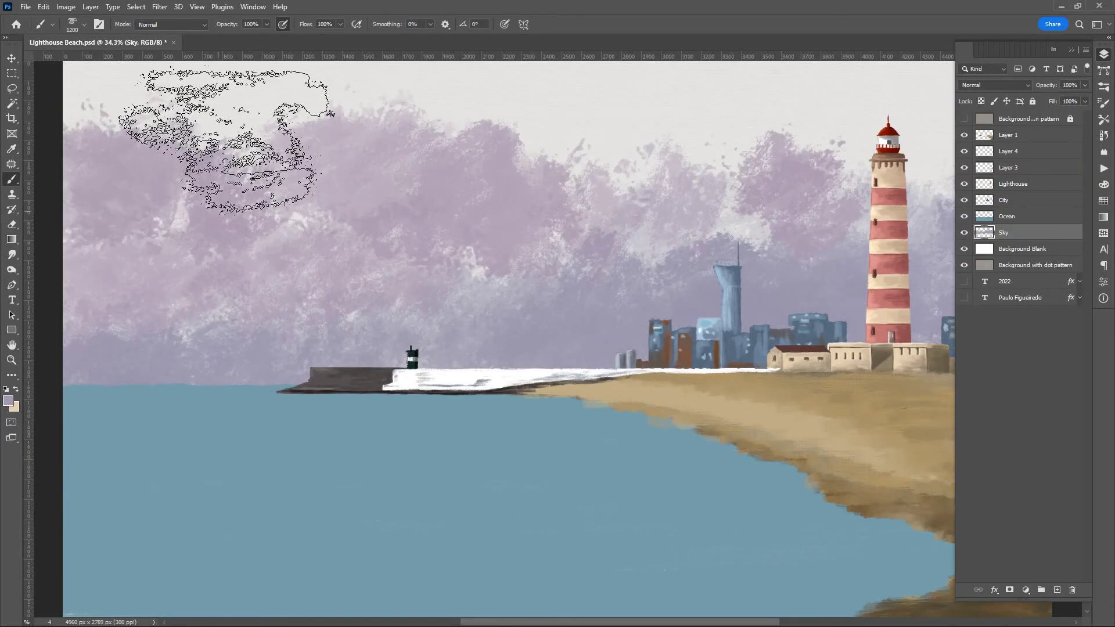
pyautogui.moveTo(804, 226)
pyautogui.mouseDown()
pyautogui.moveTo(555, 360)
pyautogui.moveTo(572, 324)
pyautogui.mouseUp()
pyautogui.click(9, 401)
pyautogui.click(548, 228)
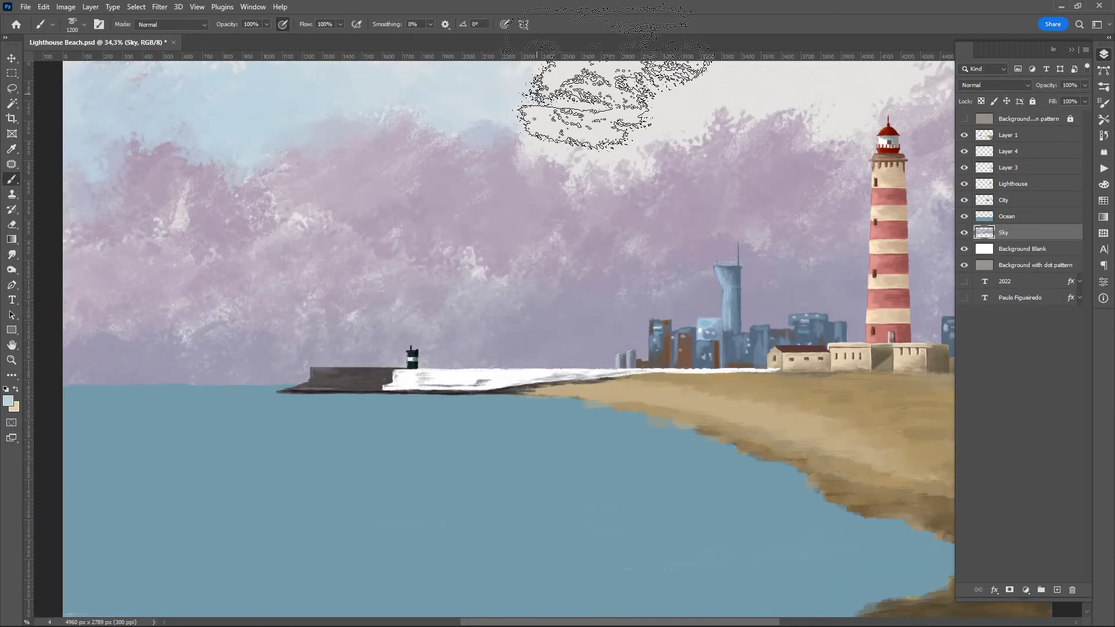
pyautogui.moveTo(572, 99); pyautogui.dragTo(767, 227)
pyautogui.press('Tab')
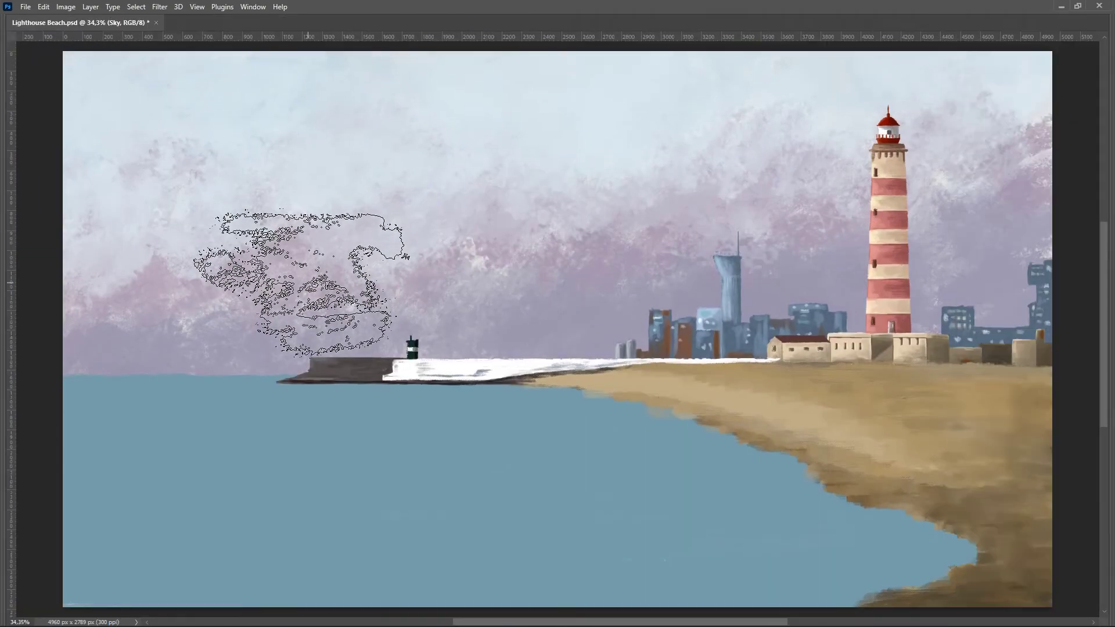
pyautogui.press('Tab')
# - Shift the paint colour towards purple and review the whole painting with panels hidden
pyautogui.click(8, 401)
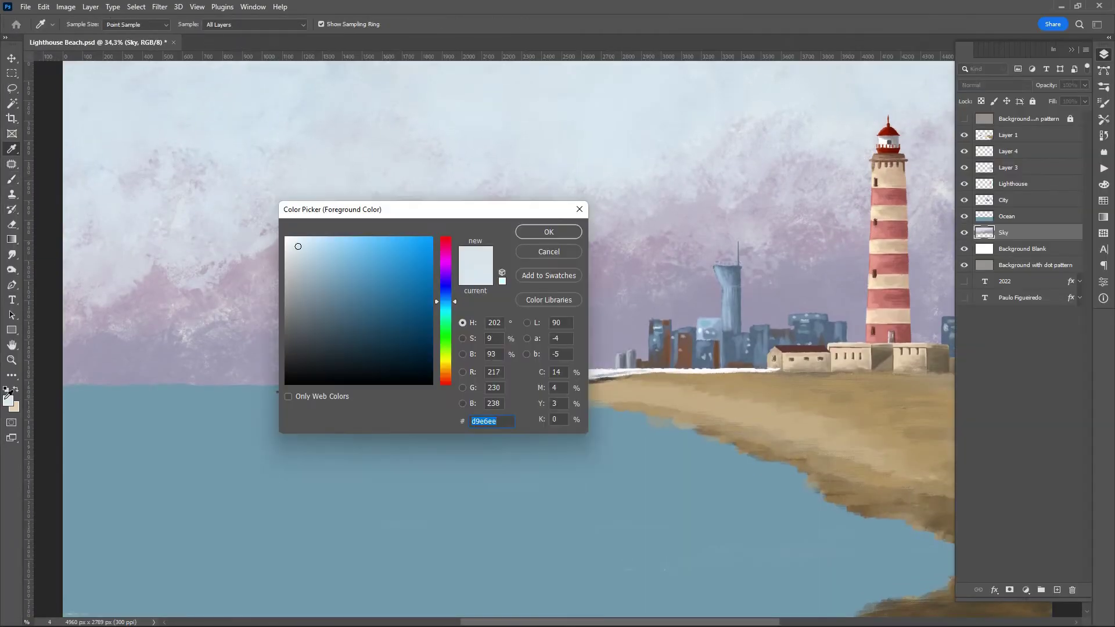
pyautogui.click(451, 268)
pyautogui.click(549, 232)
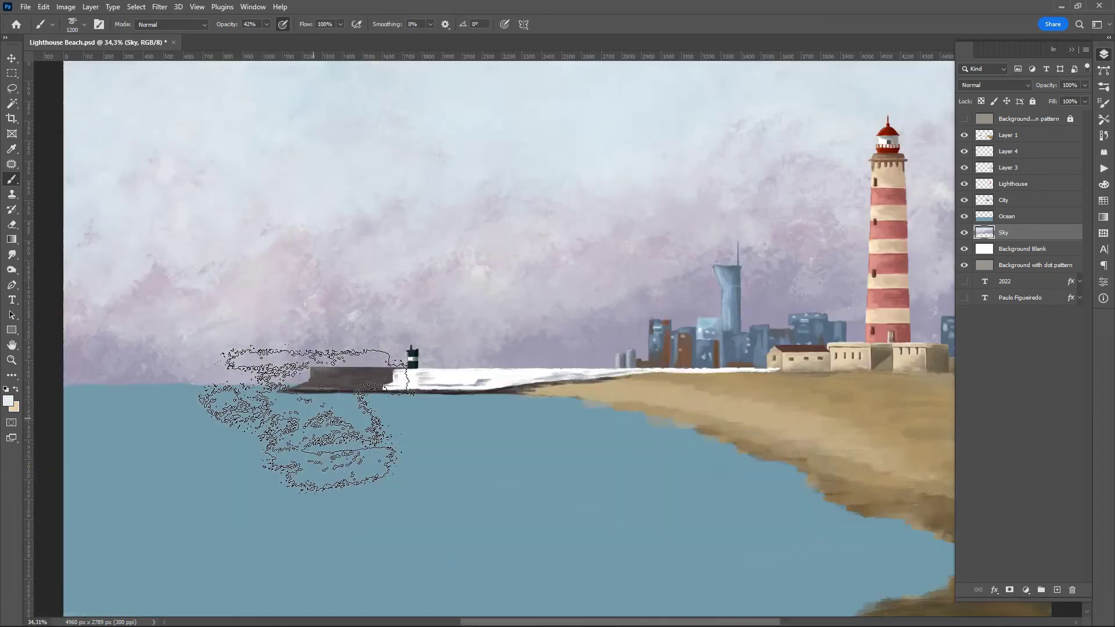
pyautogui.press('Tab')
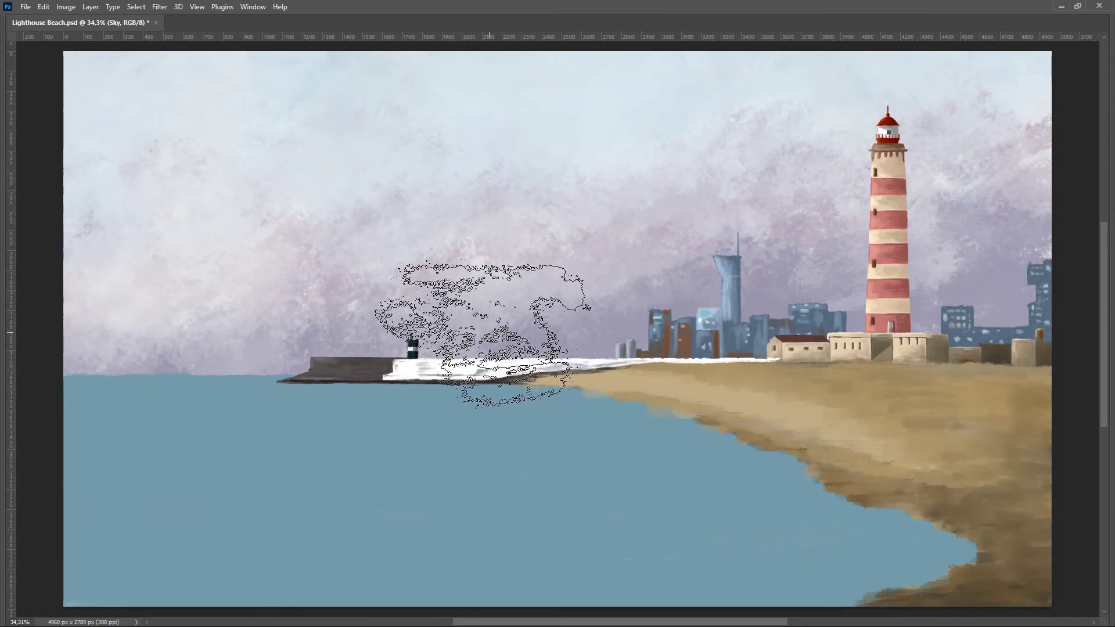
pyautogui.press('Tab')
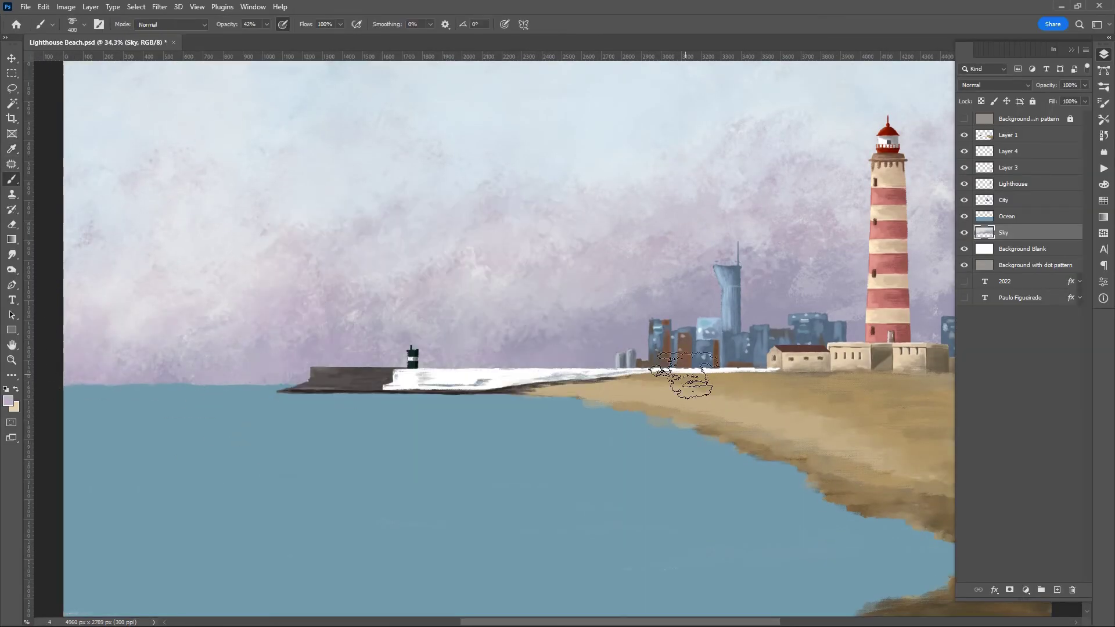
pyautogui.press('Tab')
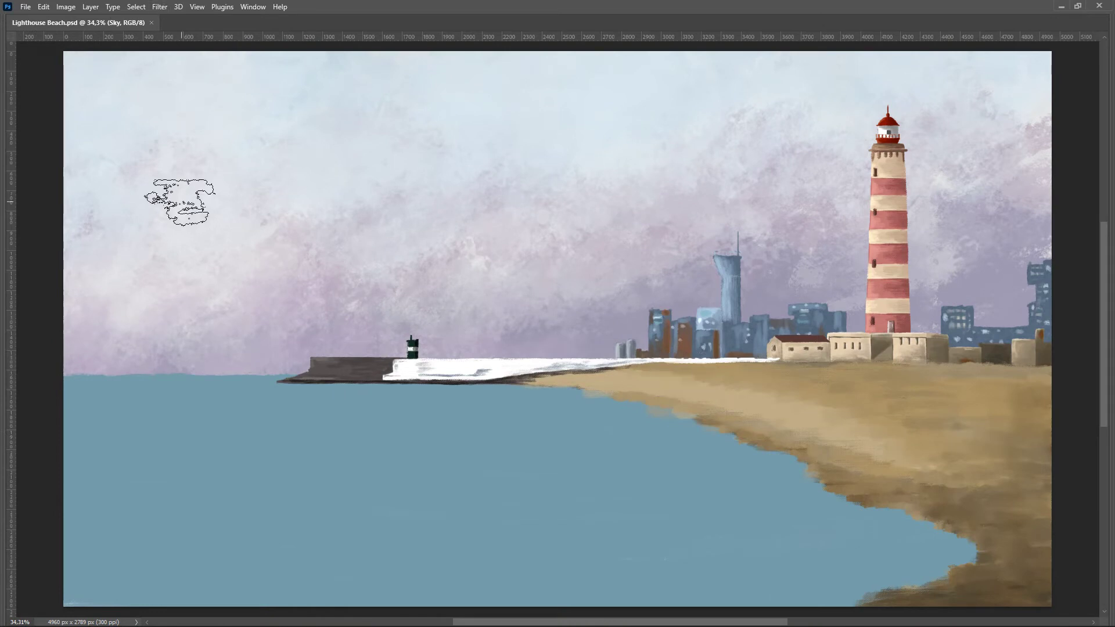
pyautogui.press('Tab')
pyautogui.click(1072, 51)
pyautogui.click(66, 7)
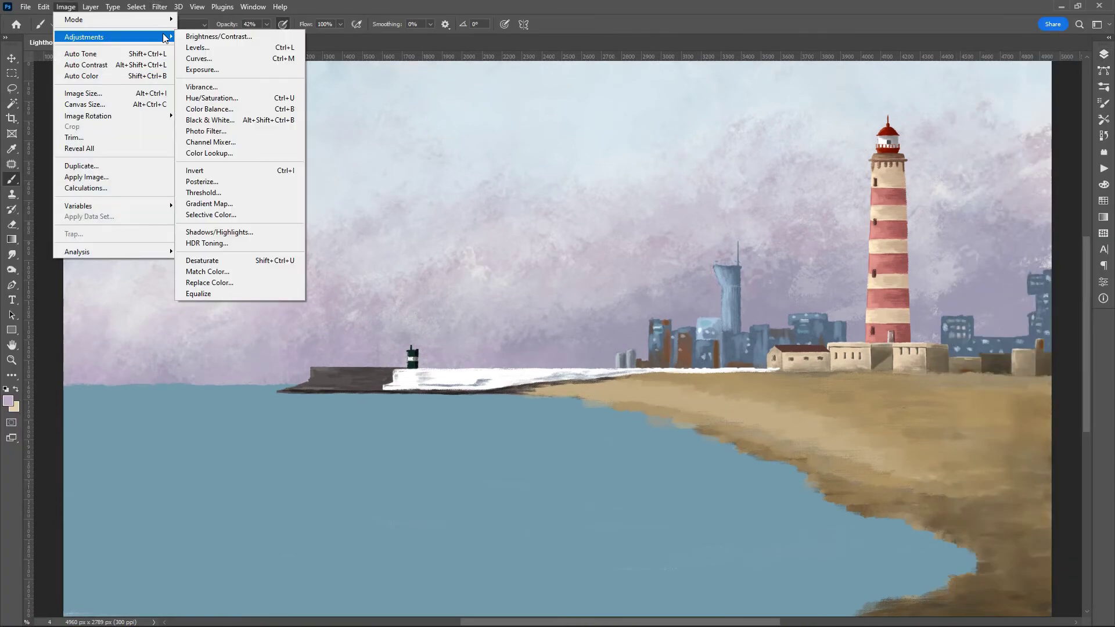
# - Apply Hue/Saturation to the skyline: Hue +7, Saturation -26, Lightness +5
pyautogui.click(260, 104)
pyautogui.moveTo(409, 216); pyautogui.dragTo(417, 216)
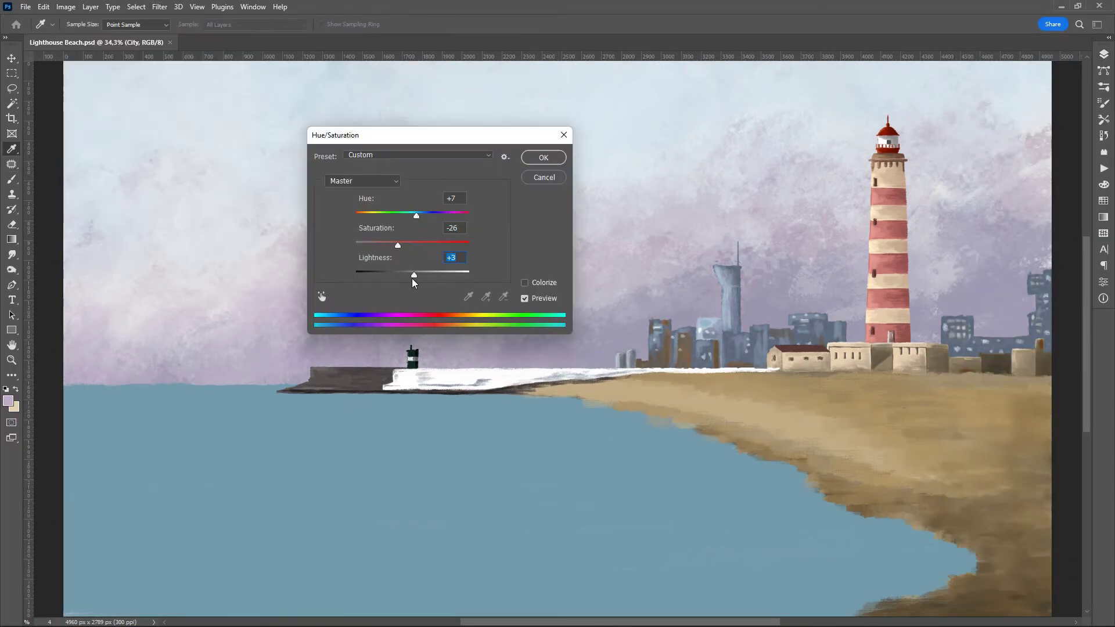
pyautogui.click(543, 157)
# - Lower the Blue channel midpoint in Curves to pull blue out of the skyline
pyautogui.click(65, 6)
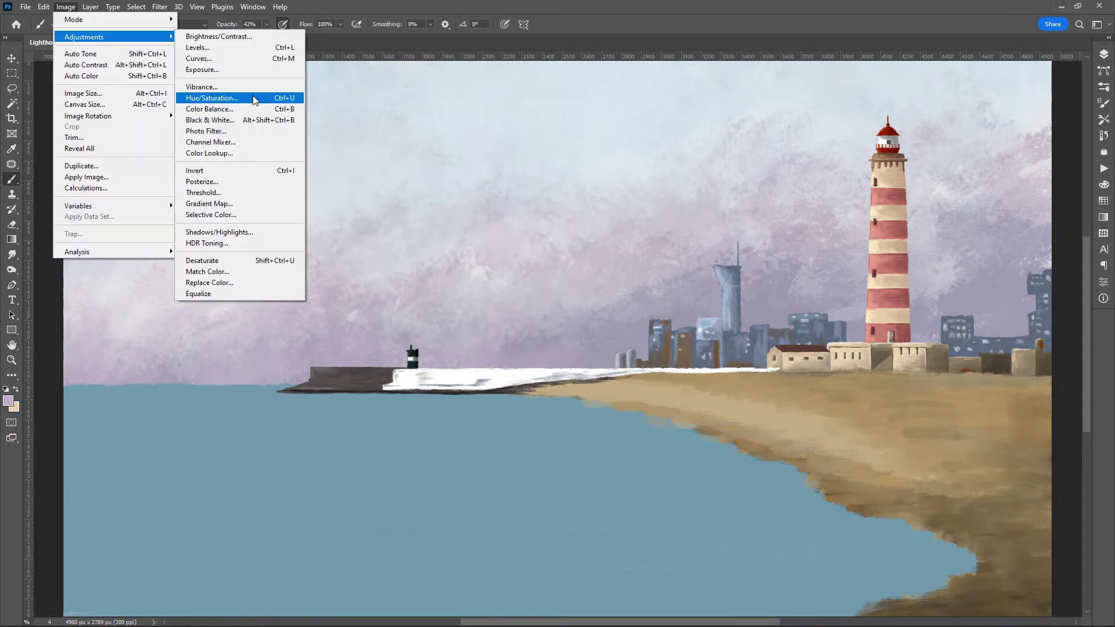
pyautogui.click(255, 69)
pyautogui.click(269, 141)
pyautogui.click(209, 151)
pyautogui.hotkey('alt', '4')
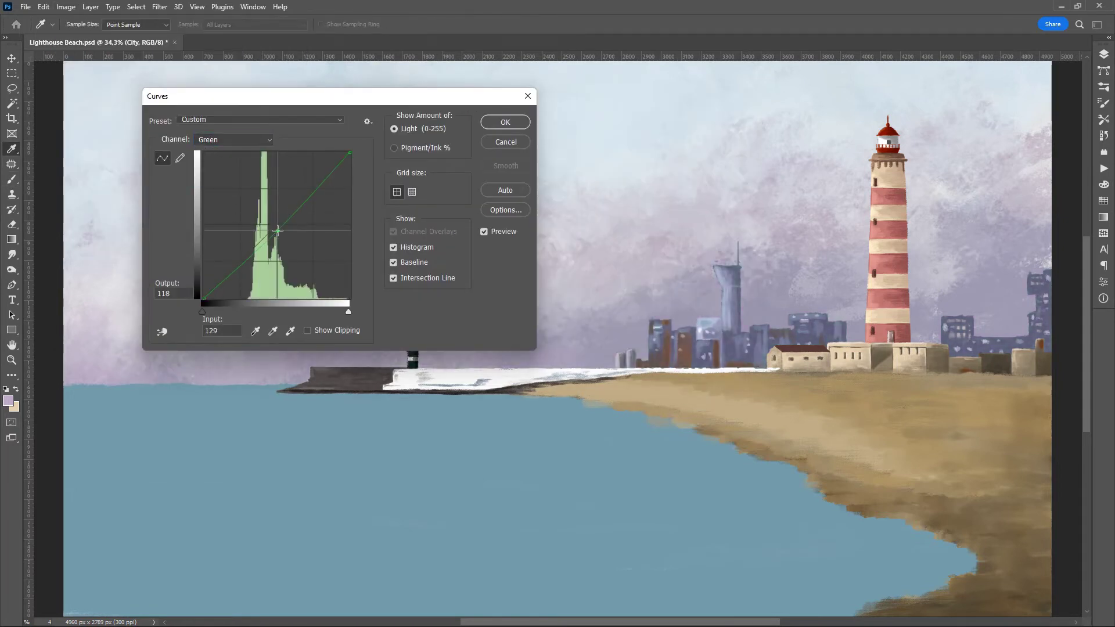
pyautogui.click(269, 139)
pyautogui.click(209, 173)
pyautogui.click(276, 229)
pyautogui.moveTo(276, 228); pyautogui.dragTo(272, 237)
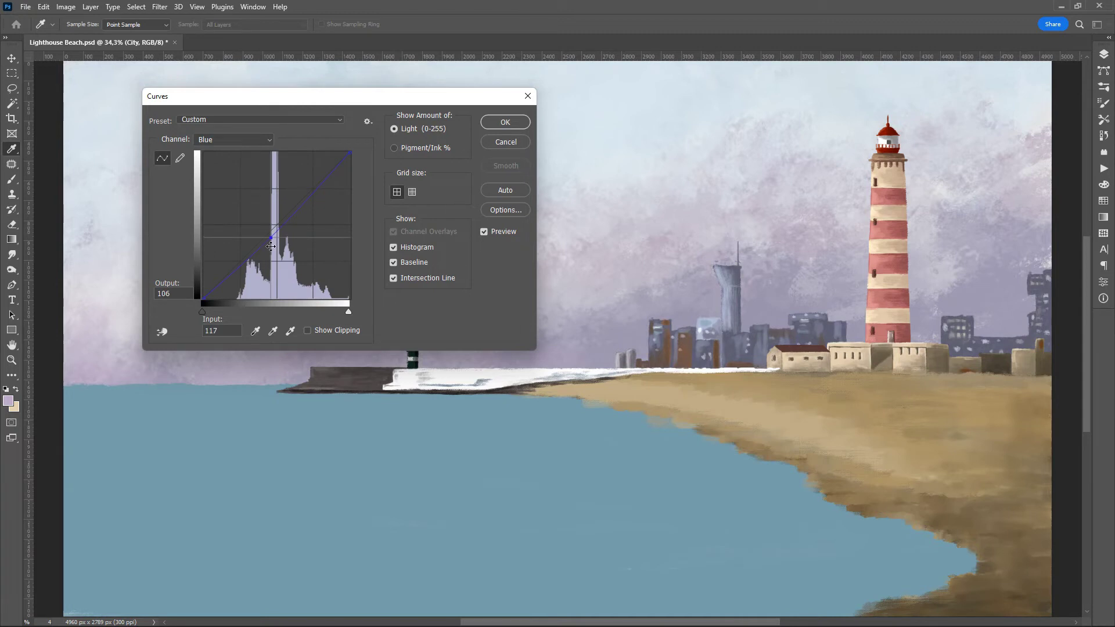
pyautogui.click(520, 122)
pyautogui.press('s')
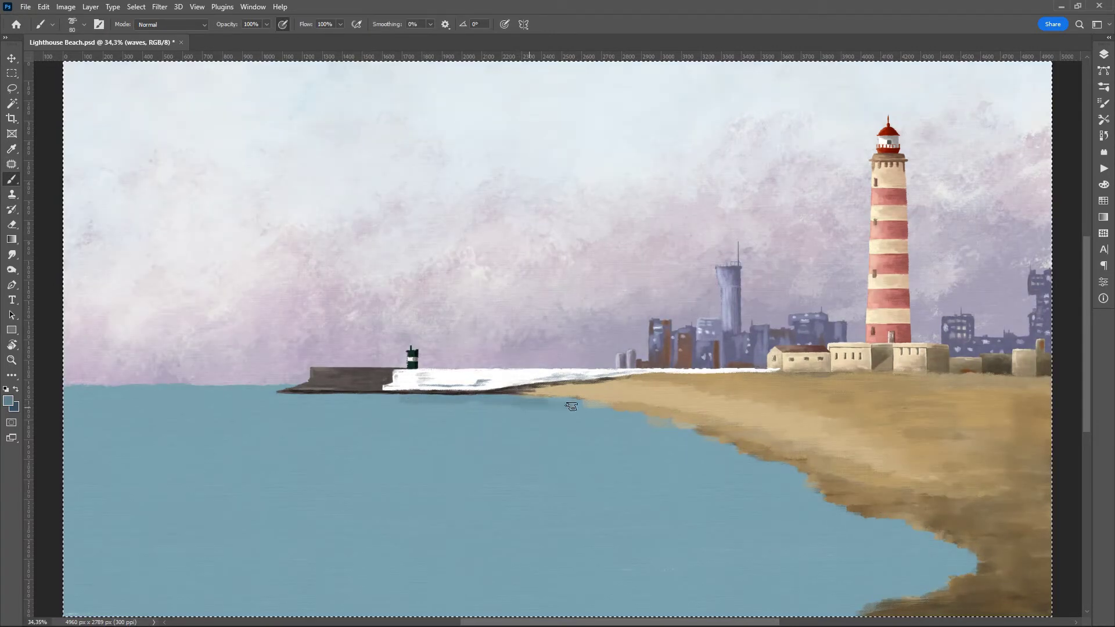
# - Paint dark blue shadow streaks across the sea on the waves layer
pyautogui.moveTo(487, 424); pyautogui.dragTo(387, 426)
pyautogui.moveTo(574, 431); pyautogui.dragTo(642, 448)
pyautogui.press(']')
pyautogui.press(']')
pyautogui.press(']')
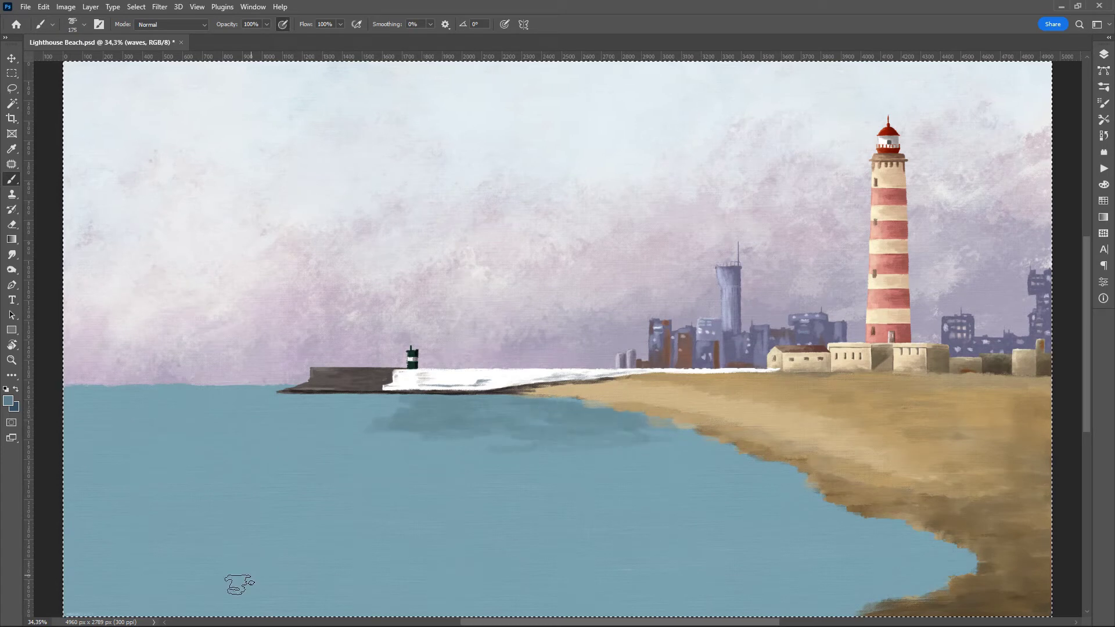
pyautogui.moveTo(232, 580)
pyautogui.mouseDown()
pyautogui.moveTo(472, 480)
pyautogui.moveTo(602, 446)
pyautogui.moveTo(697, 465)
pyautogui.mouseUp()
pyautogui.click(1103, 54)
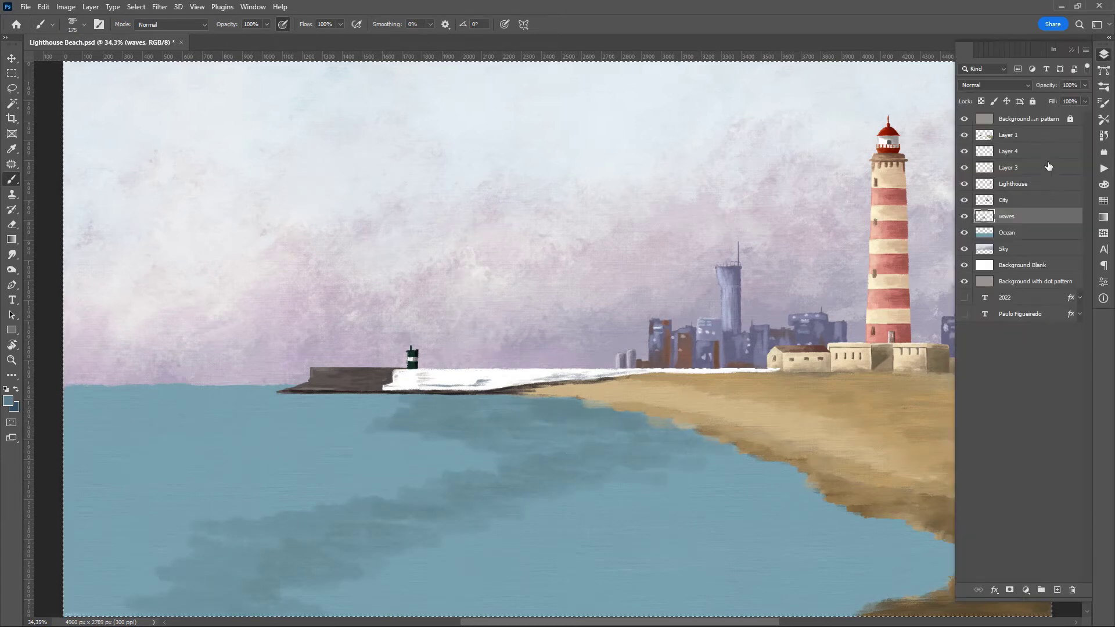
pyautogui.click(639, 416)
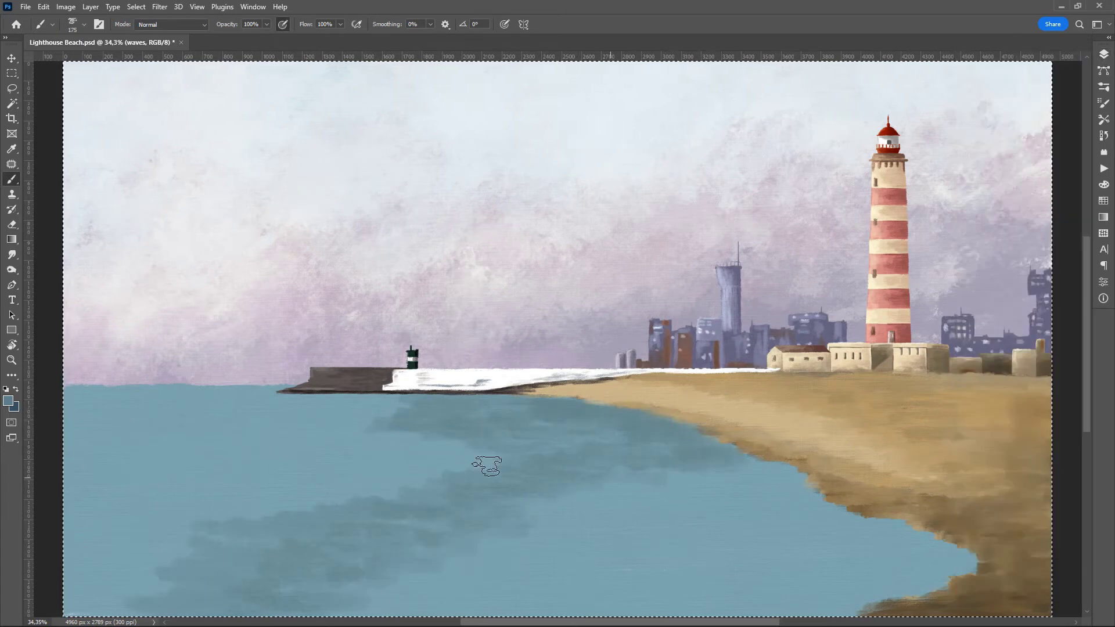
pyautogui.press('[')
pyautogui.press('[')
pyautogui.press('[')
pyautogui.moveTo(569, 491); pyautogui.dragTo(418, 480)
pyautogui.moveTo(364, 453)
pyautogui.mouseDown()
pyautogui.moveTo(122, 543)
pyautogui.moveTo(522, 444)
pyautogui.moveTo(570, 418)
pyautogui.mouseUp()
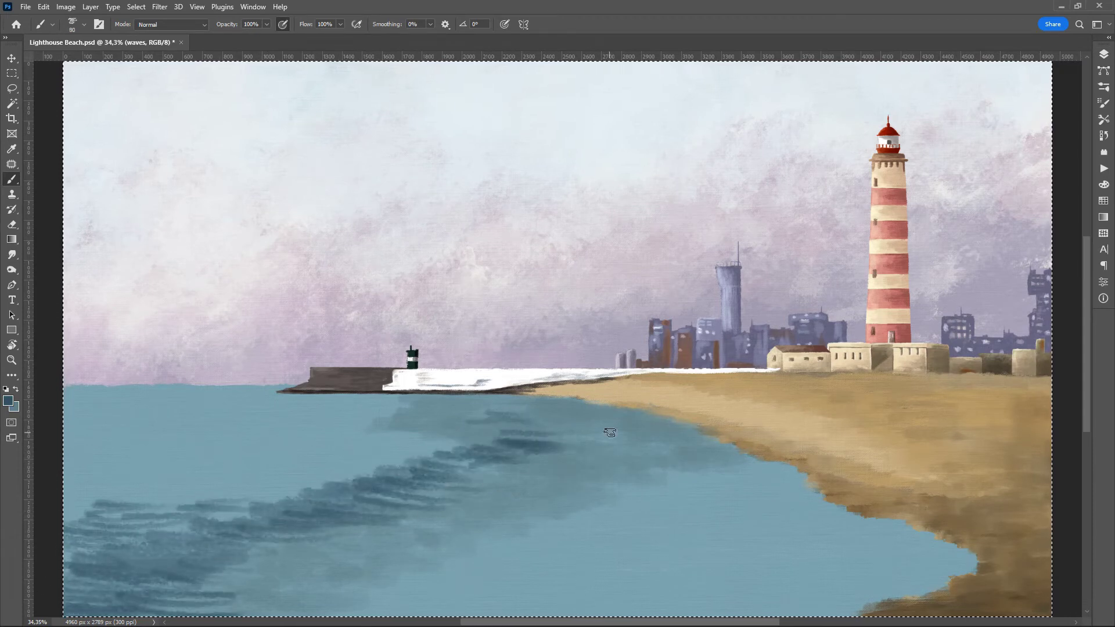
# - Add soft blue wave strokes, then lighter blue strokes across the water
pyautogui.moveTo(235, 578); pyautogui.dragTo(352, 574)
pyautogui.moveTo(345, 543); pyautogui.dragTo(425, 543)
pyautogui.moveTo(526, 535); pyautogui.dragTo(618, 535)
pyautogui.moveTo(401, 597); pyautogui.dragTo(504, 582)
pyautogui.keyDown('alt'); pyautogui.click(432, 354); pyautogui.keyUp('alt')
pyautogui.moveTo(127, 491); pyautogui.dragTo(264, 491)
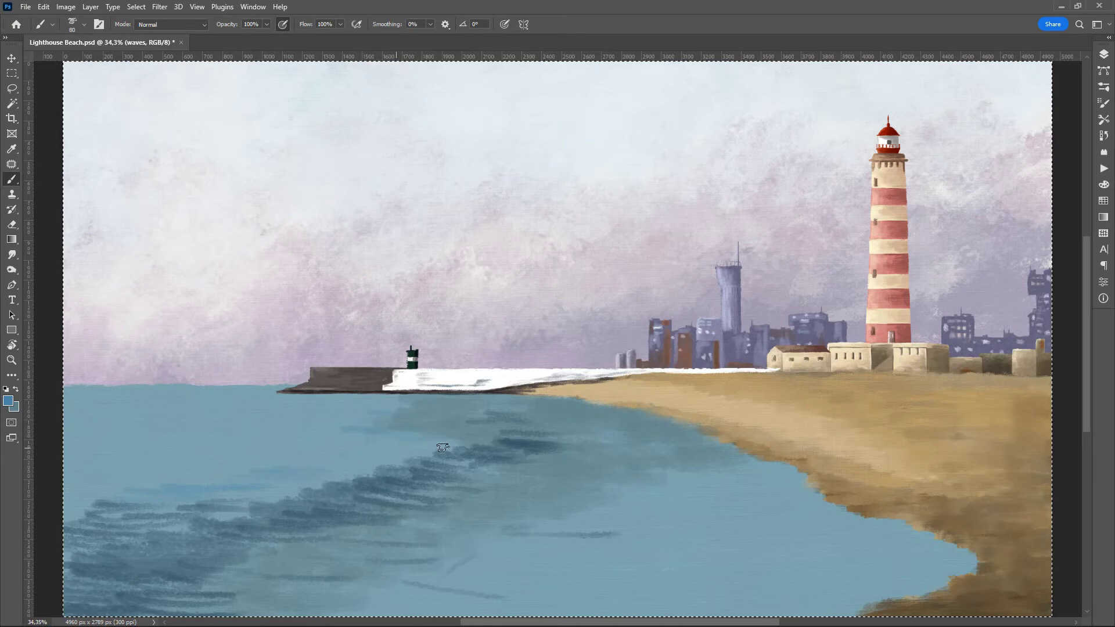
# - Smear the dark wave strokes into the water with the Mixer Brush
pyautogui.rightClick(12, 179)
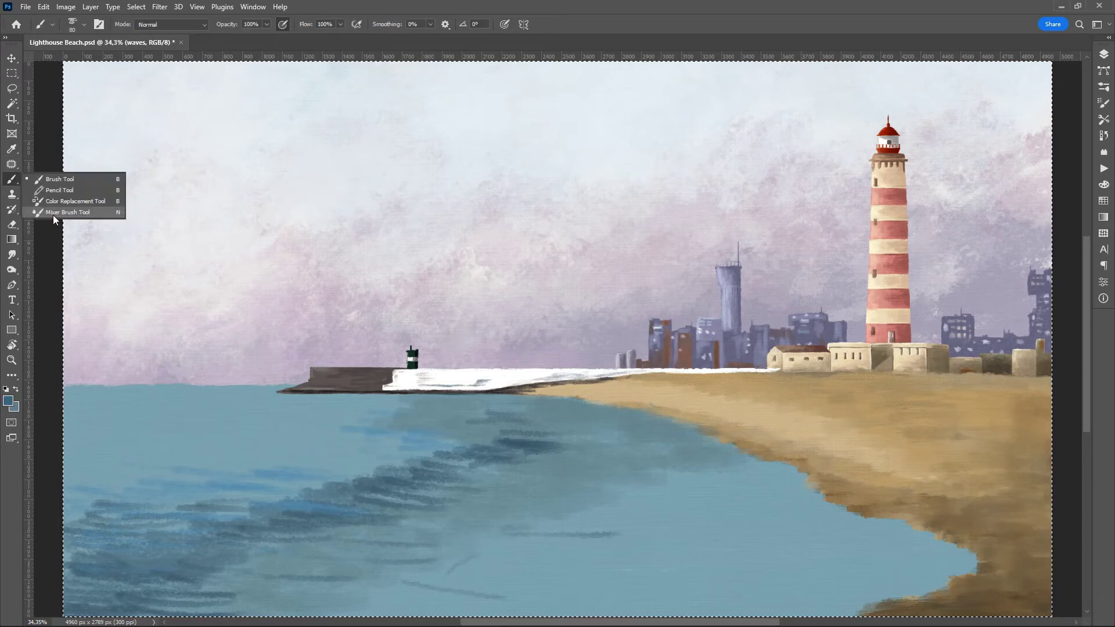
pyautogui.click(55, 217)
pyautogui.moveTo(75, 511)
pyautogui.mouseDown()
pyautogui.moveTo(273, 482)
pyautogui.moveTo(464, 477)
pyautogui.moveTo(75, 598)
pyautogui.moveTo(299, 558)
pyautogui.mouseUp()
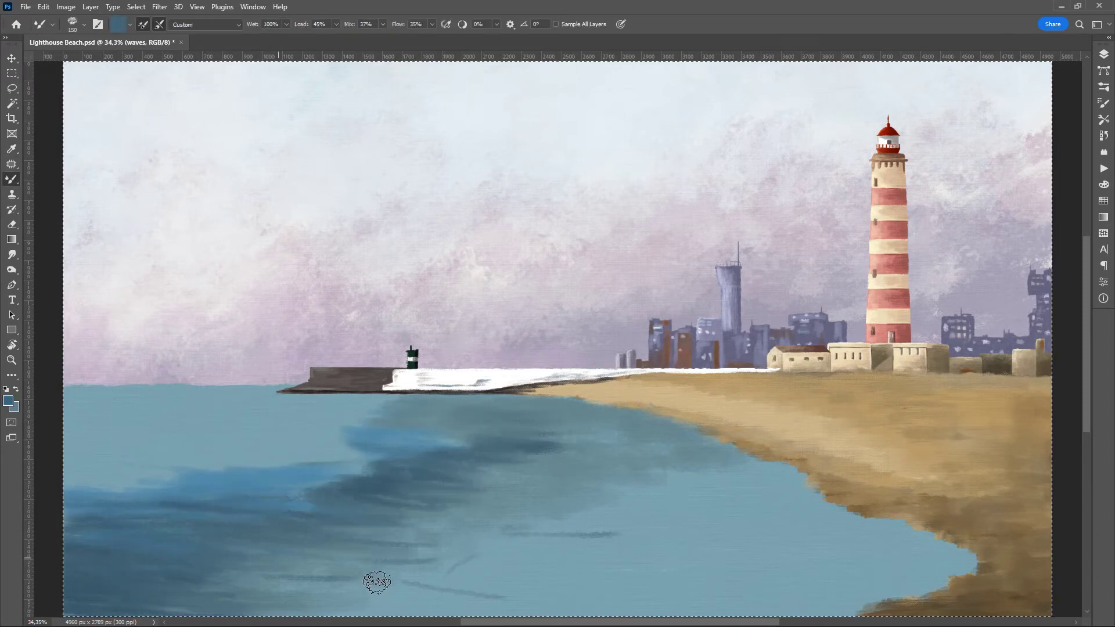
pyautogui.moveTo(592, 505); pyautogui.dragTo(319, 601)
pyautogui.moveTo(468, 441); pyautogui.dragTo(290, 482)
pyautogui.press('[')
pyautogui.moveTo(154, 501)
pyautogui.mouseDown()
pyautogui.moveTo(455, 423)
pyautogui.moveTo(634, 468)
pyautogui.moveTo(187, 468)
pyautogui.moveTo(286, 459)
pyautogui.mouseUp()
pyautogui.press('[')
pyautogui.press('[')
pyautogui.press('[')
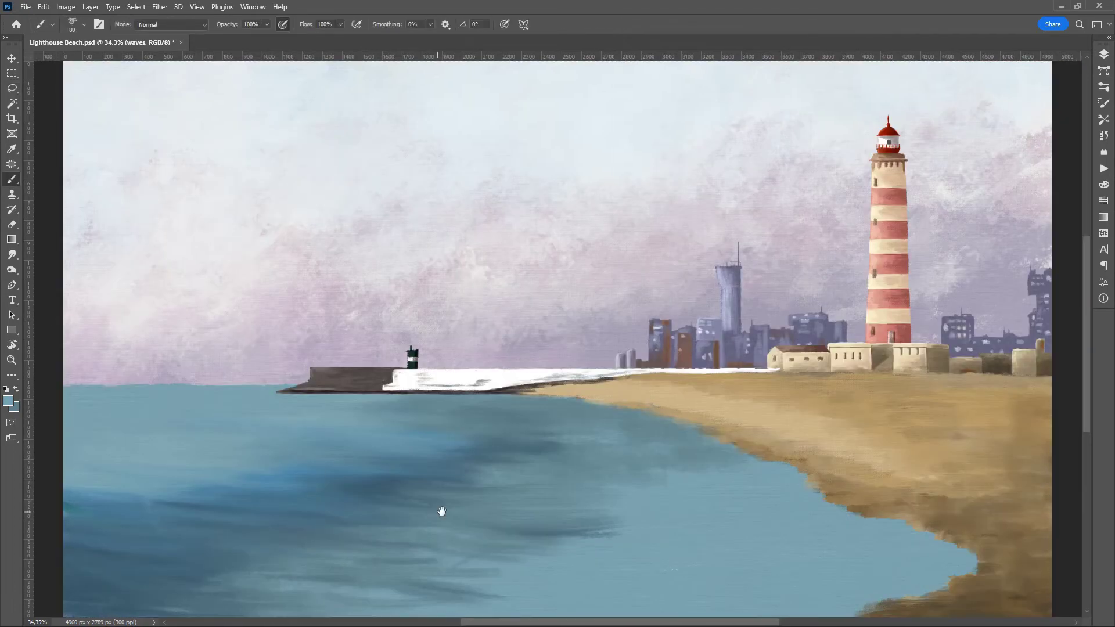
pyautogui.moveTo(441, 510); pyautogui.dragTo(446, 424)
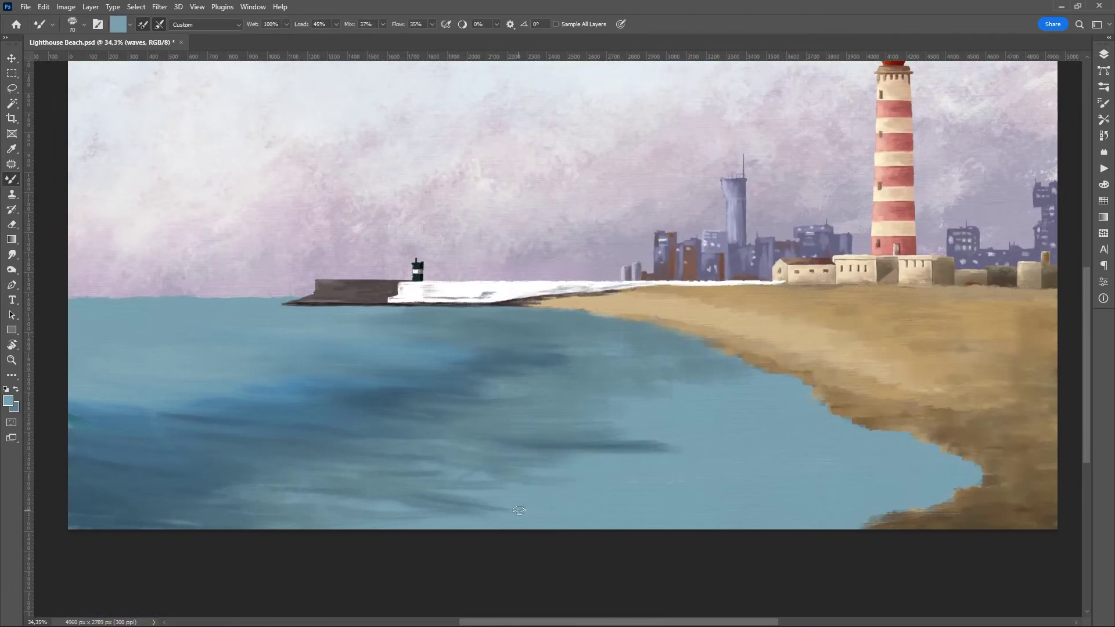
pyautogui.click(9, 401)
# - Paint white (#ffffff) foam strokes curving along the shoreline
pyautogui.write('ffffff')
pyautogui.click(548, 231)
pyautogui.moveTo(371, 514); pyautogui.dragTo(642, 518)
pyautogui.moveTo(540, 493); pyautogui.dragTo(662, 441)
pyautogui.moveTo(563, 407); pyautogui.dragTo(668, 331)
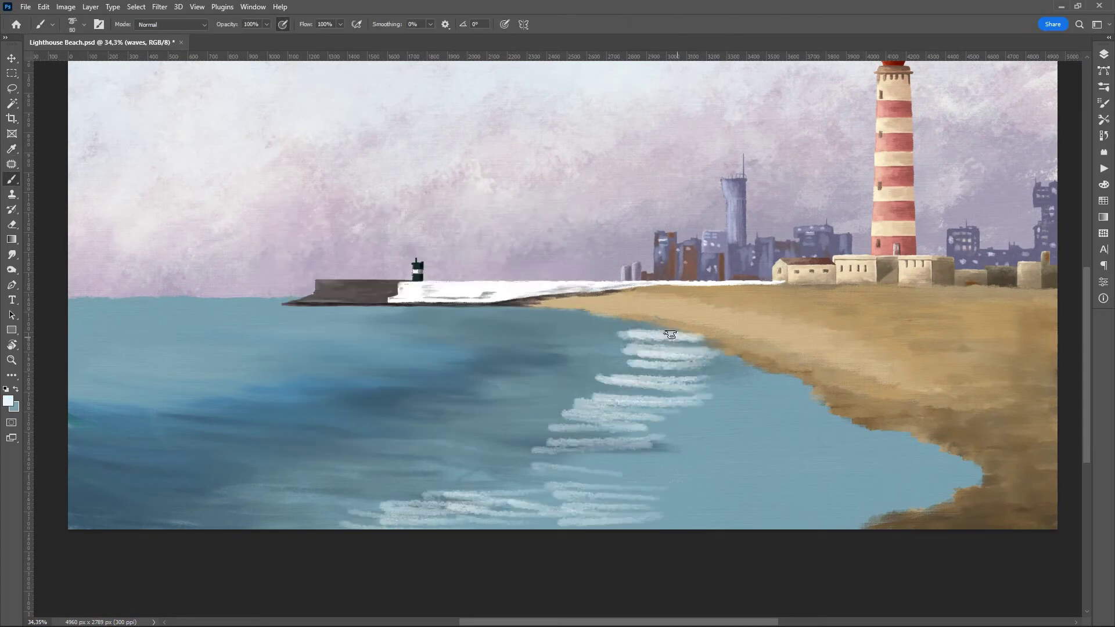
pyautogui.moveTo(500, 311); pyautogui.dragTo(671, 342)
pyautogui.moveTo(575, 398); pyautogui.dragTo(714, 340)
pyautogui.moveTo(621, 442); pyautogui.dragTo(453, 473)
pyautogui.moveTo(528, 494); pyautogui.dragTo(244, 517)
pyautogui.moveTo(337, 511); pyautogui.dragTo(604, 453)
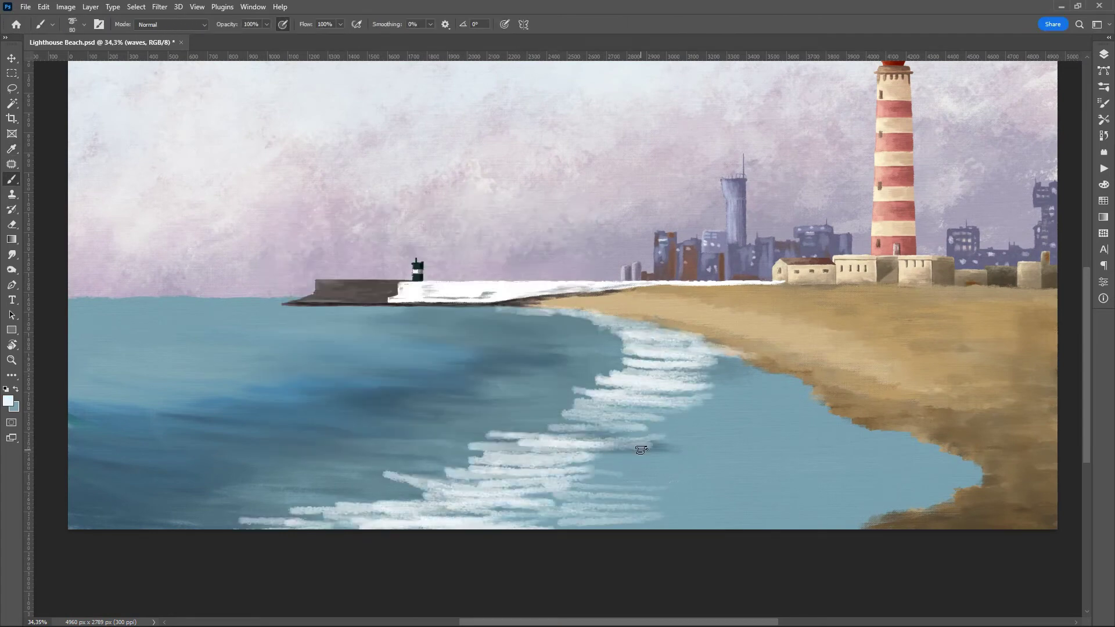
# - Brighten the foam with more white strokes and smear it in with the Mixer Brush
pyautogui.scroll(1, 586, 388)
pyautogui.moveTo(683, 339); pyautogui.dragTo(667, 168)
pyautogui.moveTo(755, 221); pyautogui.dragTo(523, 355)
pyautogui.moveTo(384, 406); pyautogui.dragTo(685, 348)
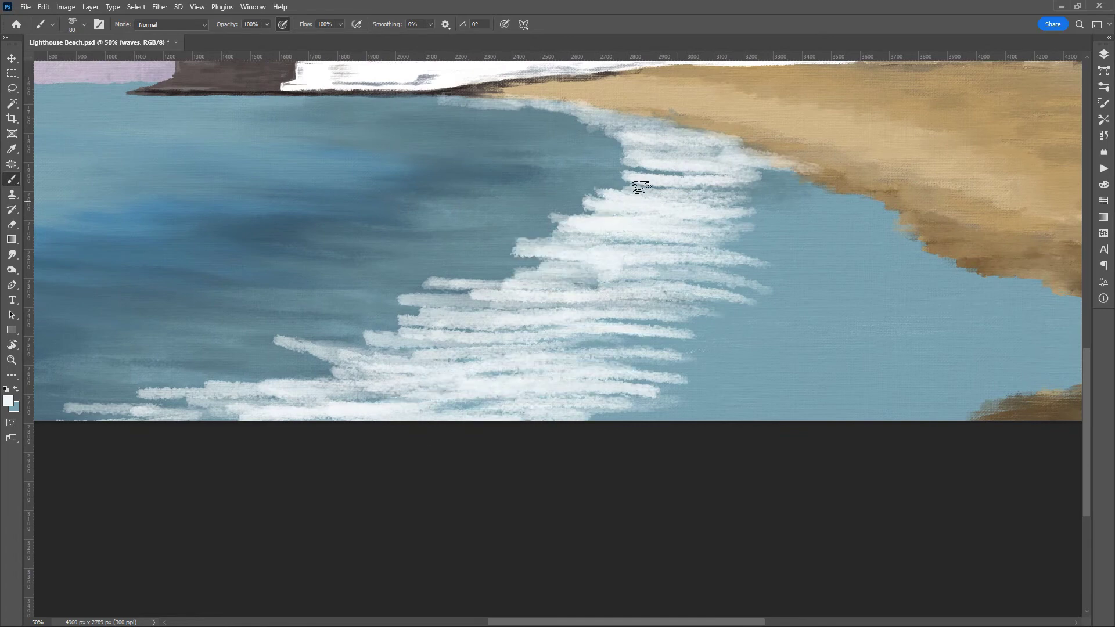
pyautogui.moveTo(604, 186); pyautogui.dragTo(755, 308)
pyautogui.rightClick(12, 179)
pyautogui.click(52, 212)
pyautogui.moveTo(575, 343)
pyautogui.mouseDown()
pyautogui.moveTo(331, 411)
pyautogui.moveTo(581, 243)
pyautogui.moveTo(608, 118)
pyautogui.moveTo(652, 301)
pyautogui.moveTo(595, 353)
pyautogui.moveTo(535, 363)
pyautogui.mouseUp()
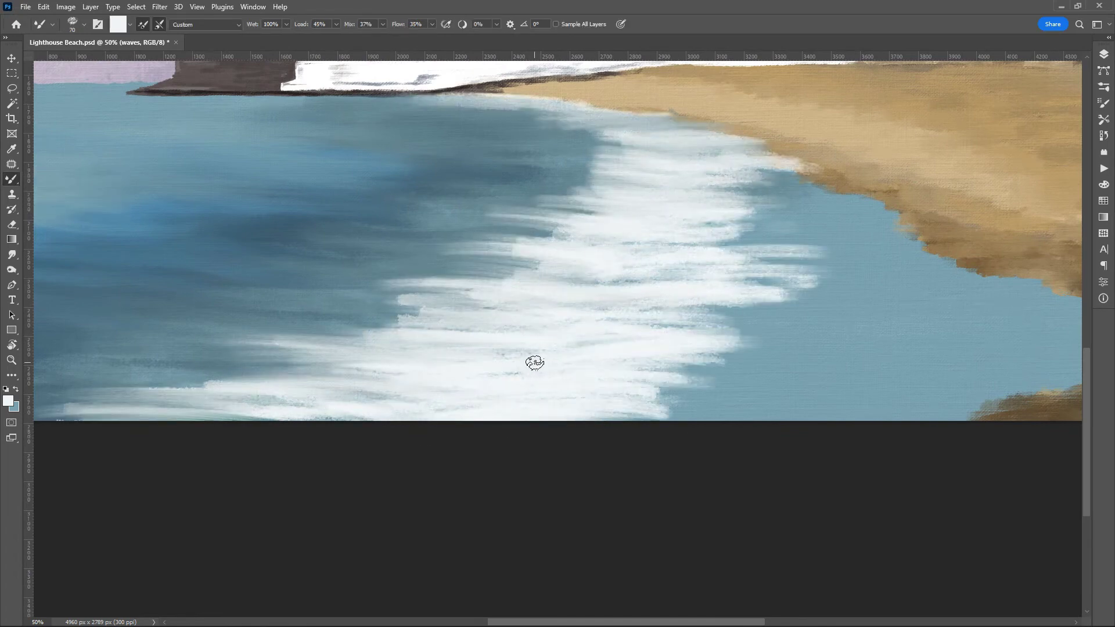
pyautogui.hotkey('ctrl', '-')
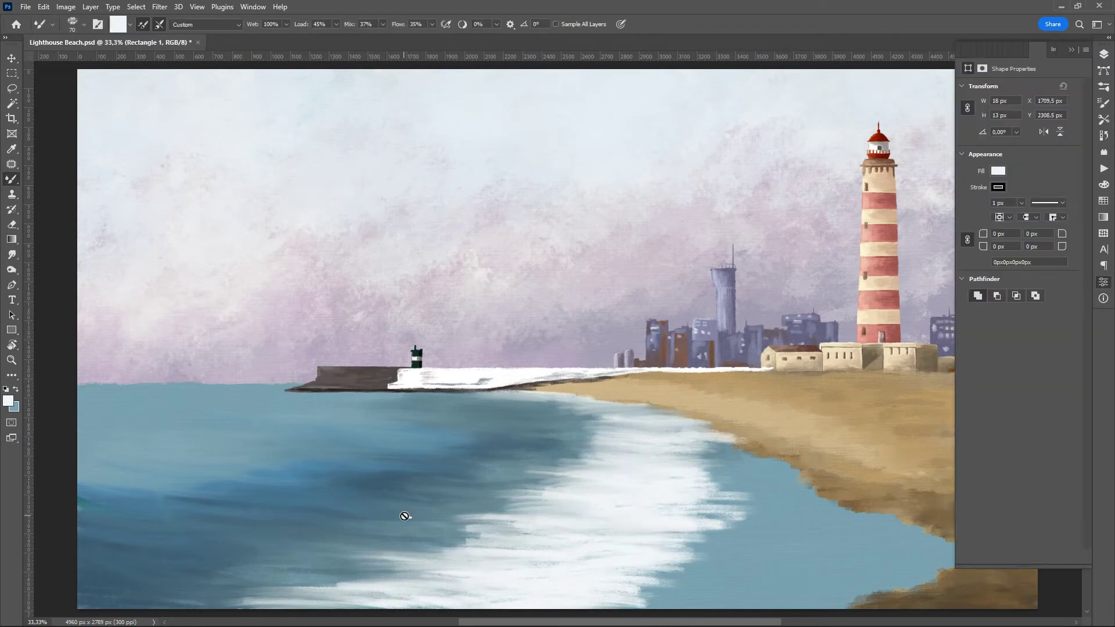
# - Sample the water's blue and streak thin blue lines through the white foam
pyautogui.press('i')
pyautogui.click(398, 507)
pyautogui.press('b')
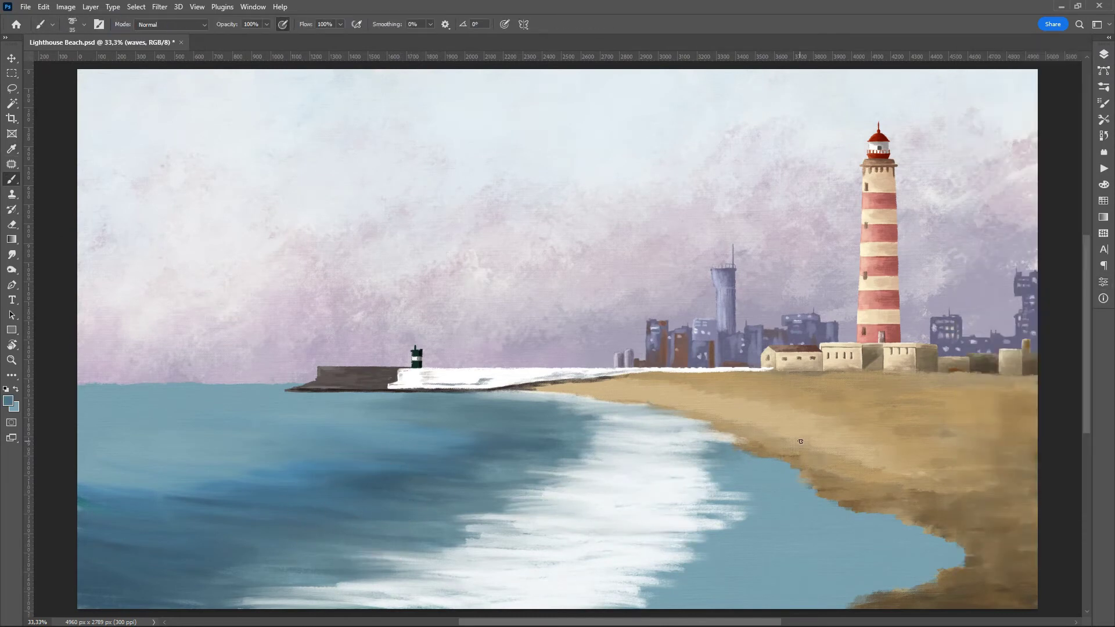
pyautogui.moveTo(511, 505); pyautogui.dragTo(588, 507)
pyautogui.moveTo(502, 513); pyautogui.dragTo(577, 511)
pyautogui.moveTo(469, 530); pyautogui.dragTo(532, 528)
pyautogui.moveTo(652, 532); pyautogui.dragTo(712, 532)
pyautogui.moveTo(655, 497); pyautogui.dragTo(733, 497)
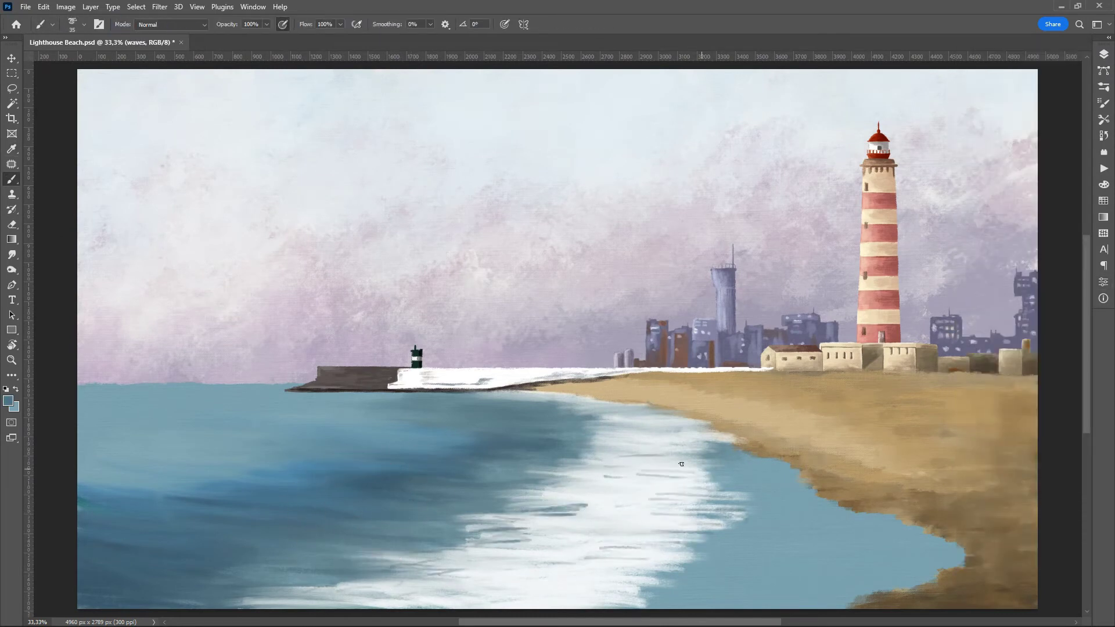
pyautogui.moveTo(597, 418); pyautogui.dragTo(636, 418)
pyautogui.moveTo(542, 489)
pyautogui.mouseDown()
pyautogui.moveTo(617, 490)
pyautogui.moveTo(690, 522)
pyautogui.mouseUp()
pyautogui.moveTo(518, 566); pyautogui.dragTo(585, 568)
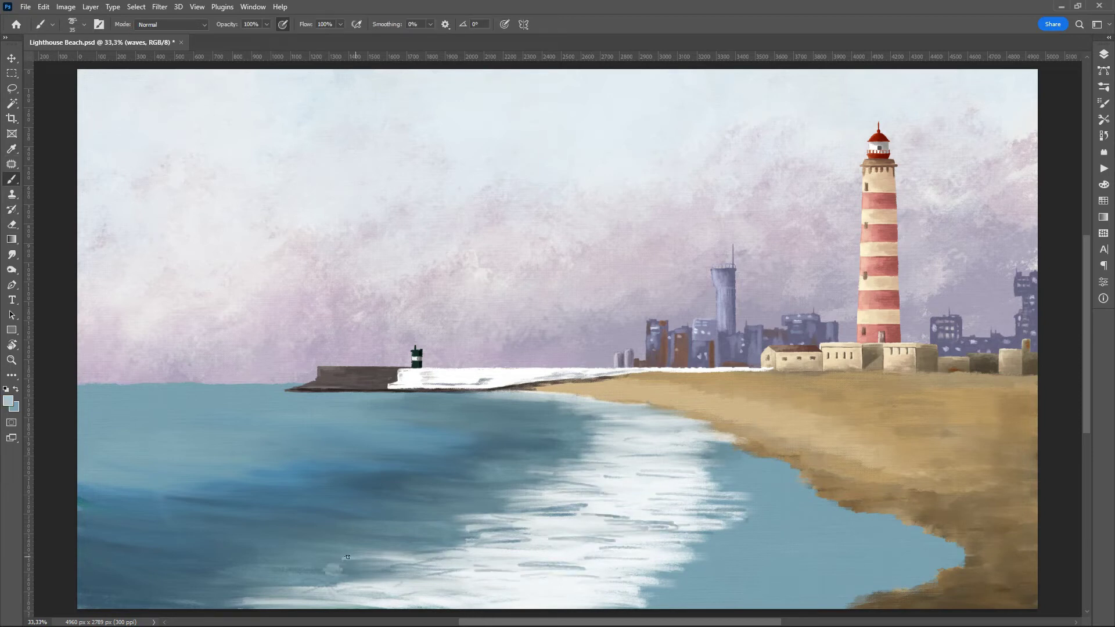
# - Paint light wavy foam ripple lines across the sea
pyautogui.moveTo(347, 557); pyautogui.dragTo(437, 545)
pyautogui.moveTo(353, 558); pyautogui.dragTo(296, 586)
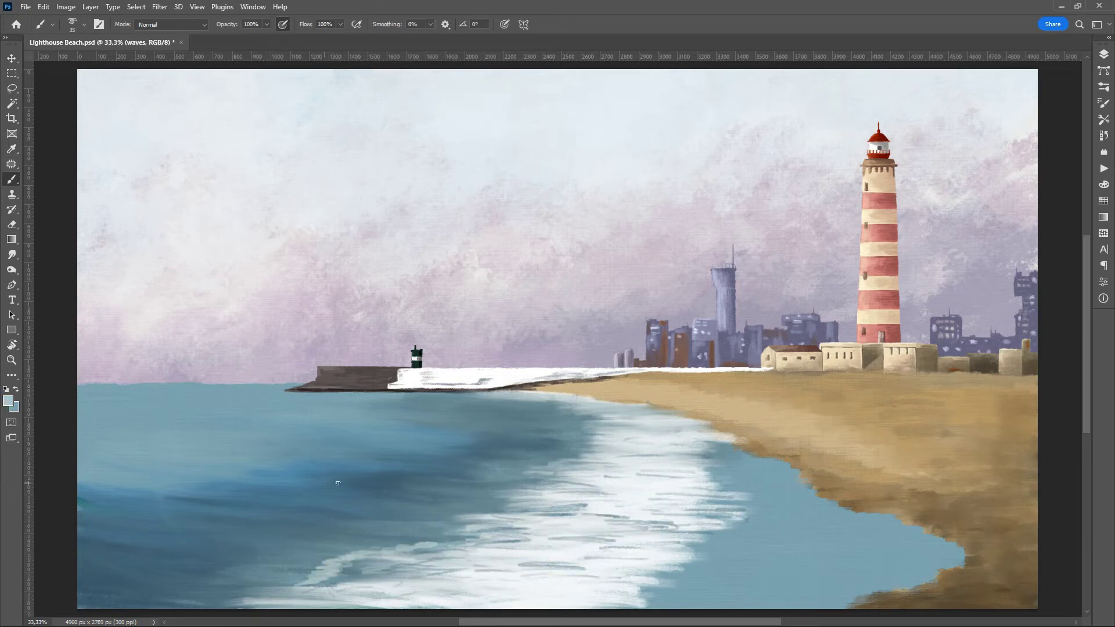
pyautogui.moveTo(301, 474); pyautogui.dragTo(417, 465)
pyautogui.moveTo(259, 477)
pyautogui.mouseDown()
pyautogui.moveTo(471, 451)
pyautogui.moveTo(522, 410)
pyautogui.mouseUp()
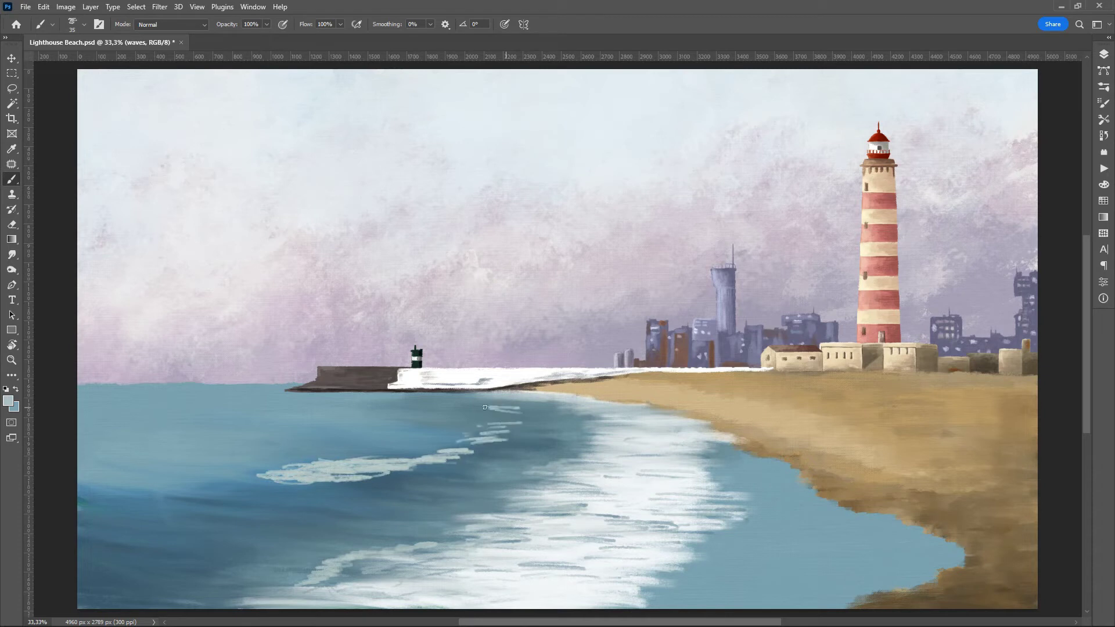
pyautogui.moveTo(442, 403); pyautogui.dragTo(536, 418)
pyautogui.moveTo(89, 502); pyautogui.dragTo(197, 494)
pyautogui.moveTo(154, 515); pyautogui.dragTo(68, 526)
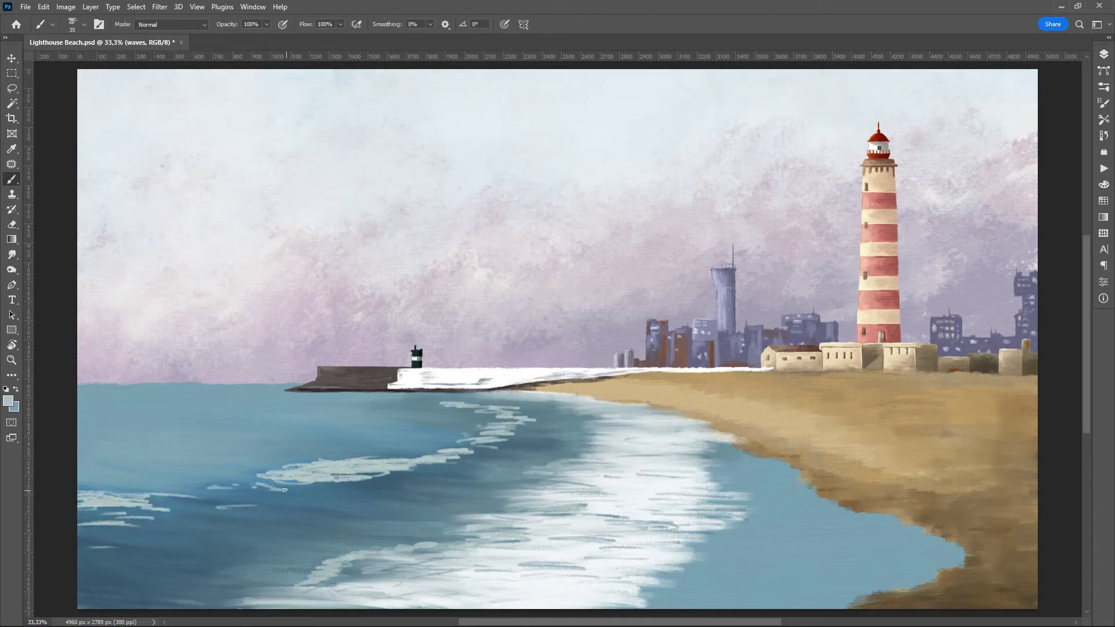
pyautogui.moveTo(478, 453); pyautogui.dragTo(587, 410)
pyautogui.moveTo(496, 505); pyautogui.dragTo(295, 556)
pyautogui.moveTo(360, 566)
pyautogui.mouseDown()
pyautogui.moveTo(180, 607)
pyautogui.moveTo(451, 534)
pyautogui.mouseUp()
# - Shade the water between the foam lines with dark blue strokes
pyautogui.keyDown('alt'); pyautogui.click(146, 548); pyautogui.keyUp('alt')
pyautogui.click(8, 400)
pyautogui.click(530, 229)
pyautogui.moveTo(454, 465)
pyautogui.mouseDown()
pyautogui.moveTo(314, 491)
pyautogui.moveTo(538, 407)
pyautogui.mouseUp()
pyautogui.moveTo(483, 444); pyautogui.dragTo(421, 468)
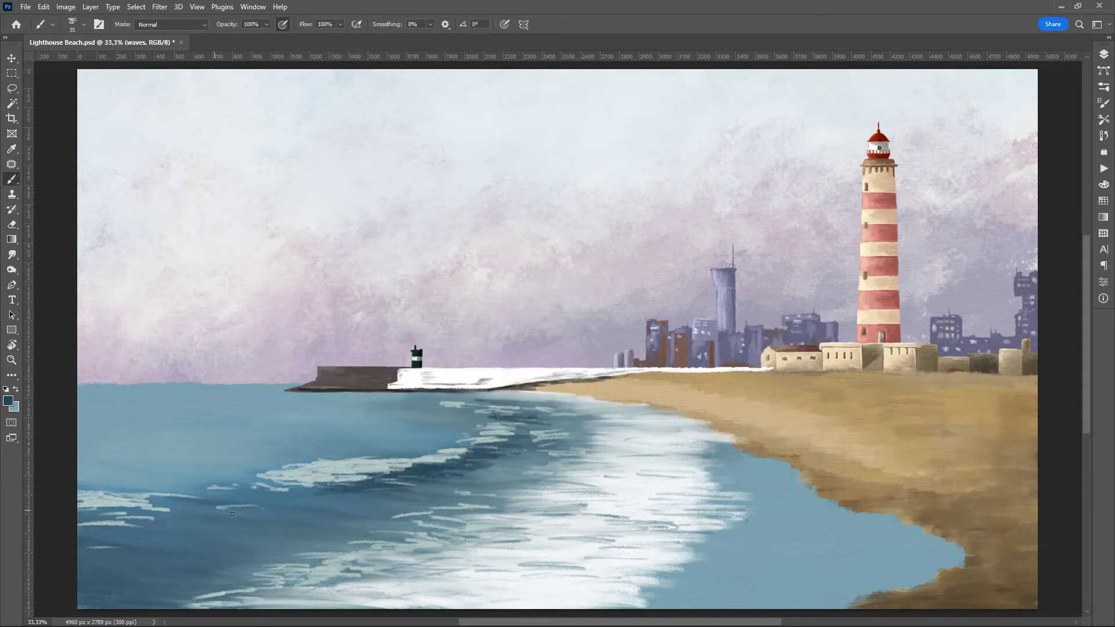
pyautogui.moveTo(232, 515)
pyautogui.mouseDown()
pyautogui.moveTo(511, 465)
pyautogui.moveTo(87, 529)
pyautogui.moveTo(290, 540)
pyautogui.moveTo(99, 505)
pyautogui.mouseUp()
pyautogui.moveTo(215, 493); pyautogui.dragTo(402, 555)
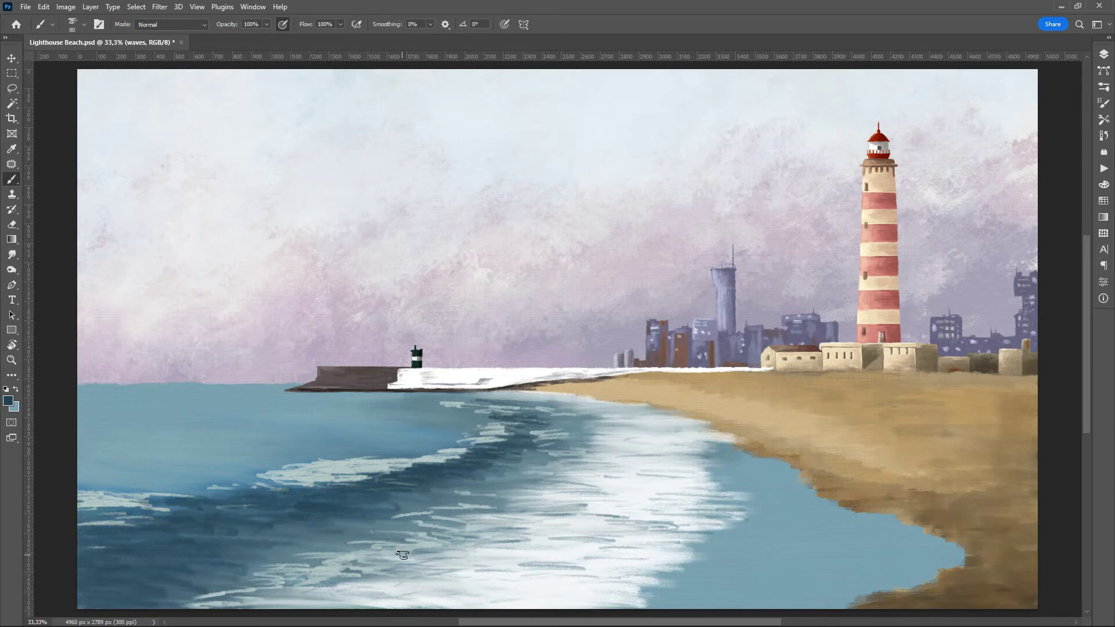
# - Sample a lighter blue and tint the foam and lower water with it
pyautogui.keyDown('alt'); pyautogui.click(250, 460); pyautogui.keyUp('alt')
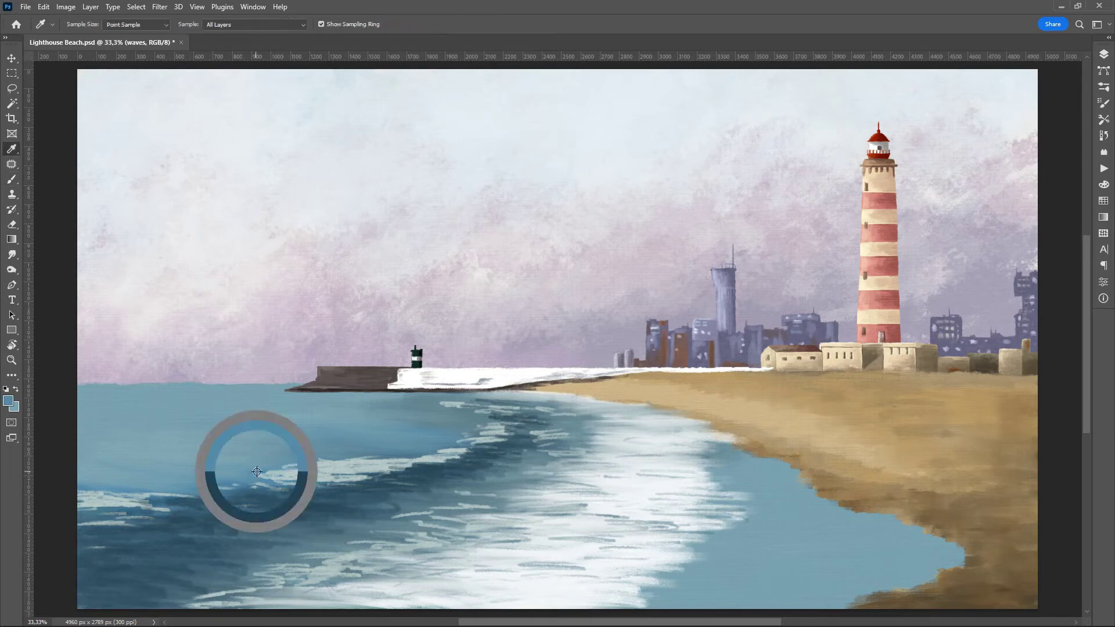
pyautogui.moveTo(221, 453); pyautogui.dragTo(93, 454)
pyautogui.moveTo(322, 561); pyautogui.dragTo(416, 604)
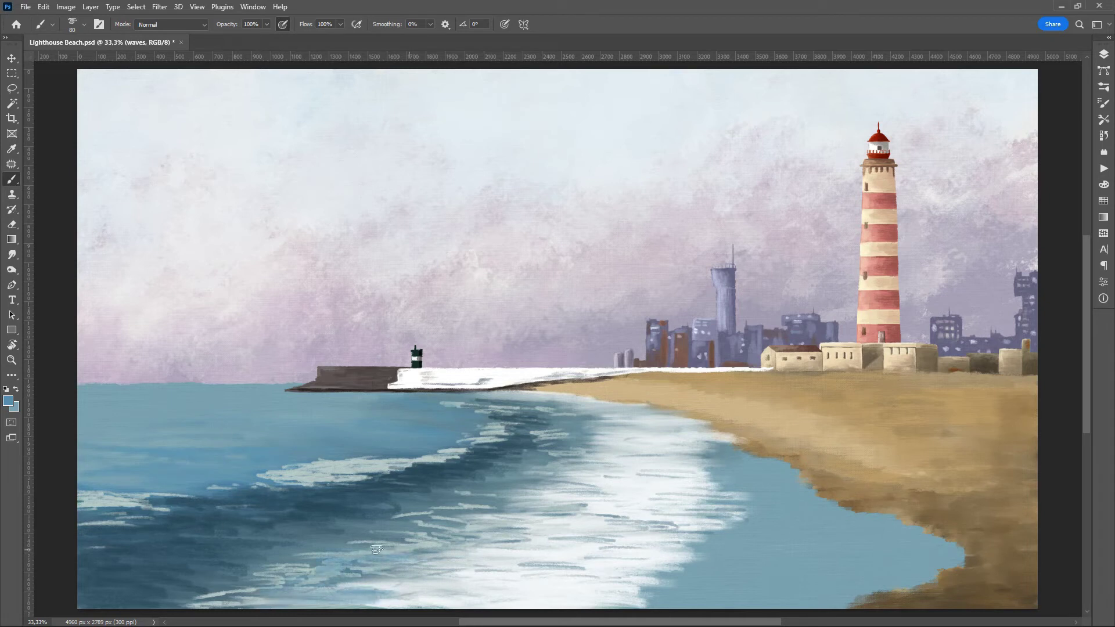
pyautogui.moveTo(371, 575); pyautogui.dragTo(581, 488)
pyautogui.moveTo(445, 543); pyautogui.dragTo(209, 607)
pyautogui.moveTo(360, 601)
pyautogui.mouseDown()
pyautogui.moveTo(555, 541)
pyautogui.moveTo(610, 435)
pyautogui.moveTo(433, 400)
pyautogui.mouseUp()
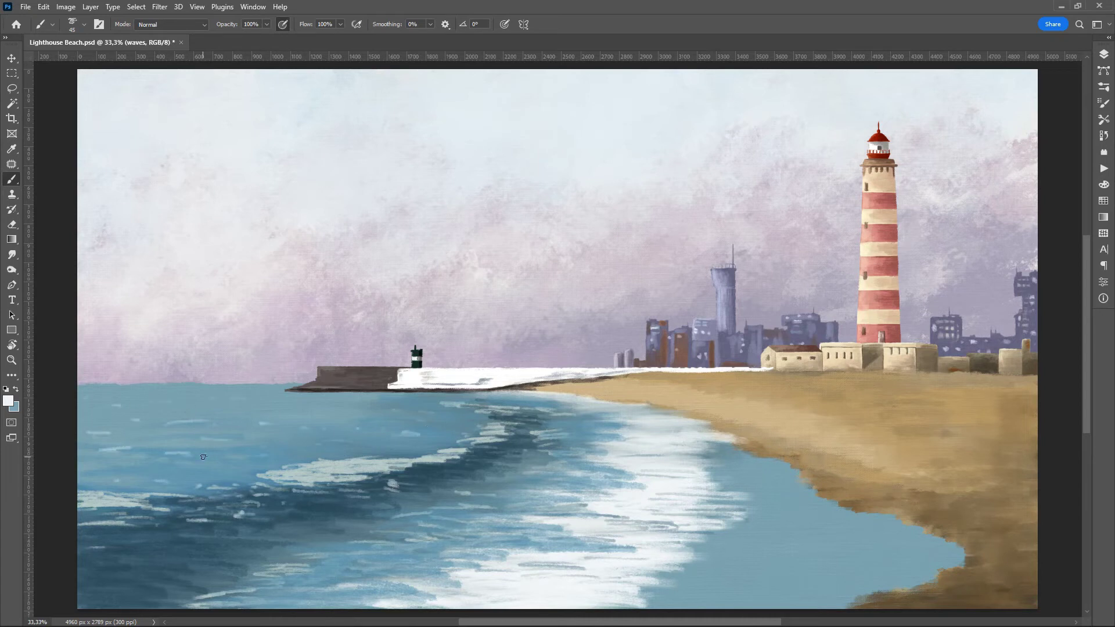
# - Paint small dark blue strokes, then broad dark blue bands across the water
pyautogui.click(416, 314)
pyautogui.press('Return')
pyautogui.moveTo(457, 459); pyautogui.dragTo(326, 491)
pyautogui.moveTo(535, 419); pyautogui.dragTo(459, 412)
pyautogui.moveTo(593, 433); pyautogui.dragTo(255, 508)
pyautogui.press(']')
pyautogui.press(']')
pyautogui.press(']')
pyautogui.moveTo(154, 552); pyautogui.dragTo(488, 496)
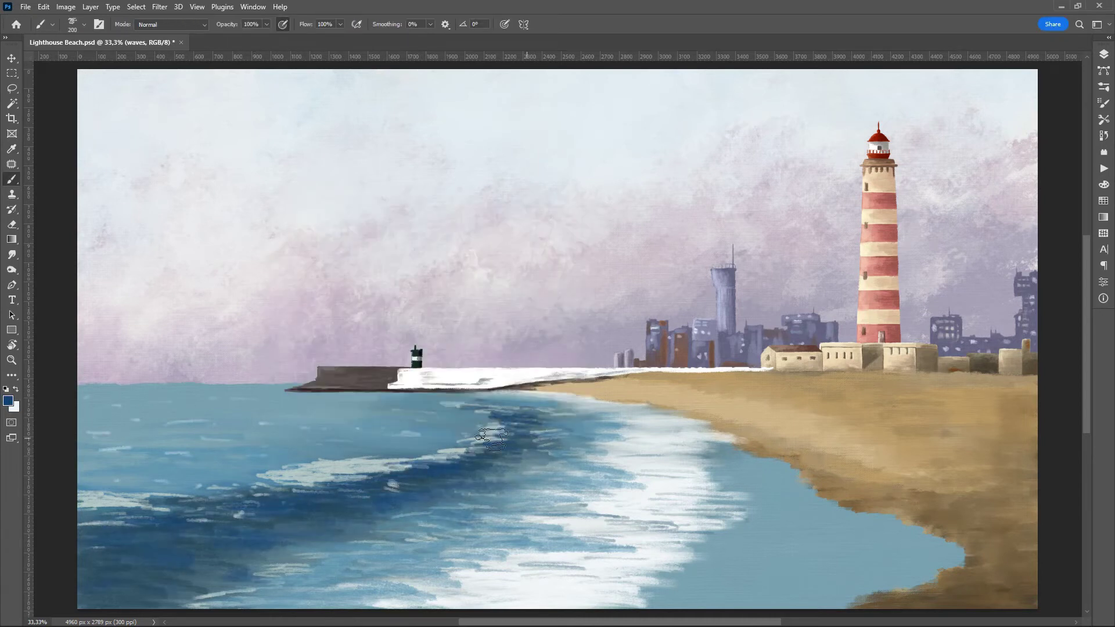
pyautogui.moveTo(221, 543); pyautogui.dragTo(516, 482)
# - Soften the dark water bands with light blue strokes, especially lower left
pyautogui.keyDown('alt'); pyautogui.click(237, 475); pyautogui.keyUp('alt')
pyautogui.moveTo(656, 429); pyautogui.dragTo(525, 508)
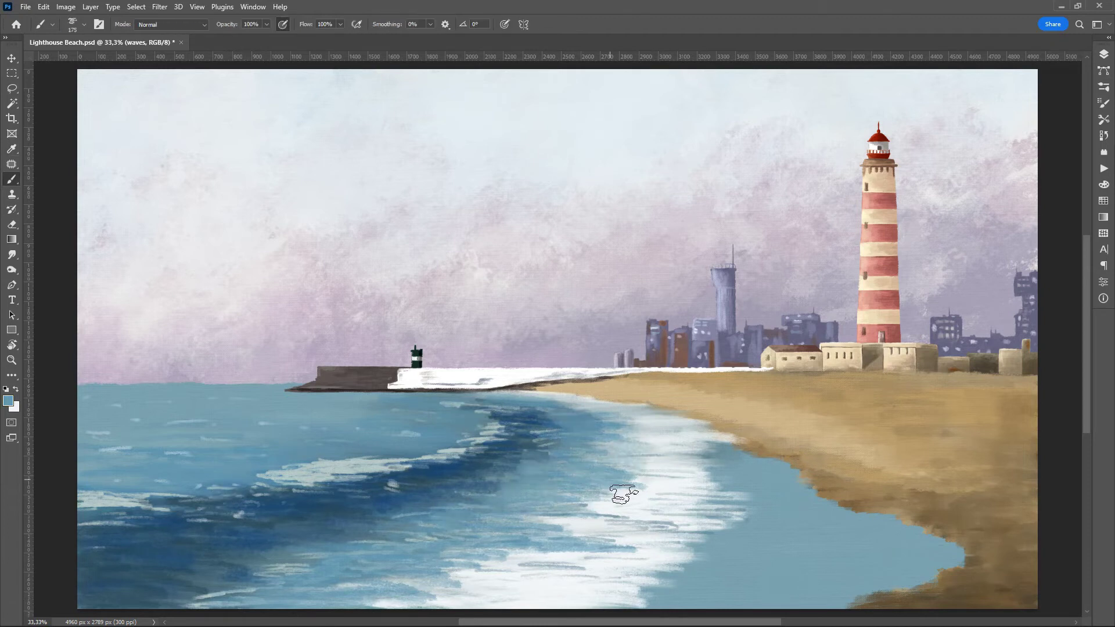
pyautogui.moveTo(645, 485); pyautogui.dragTo(407, 610)
pyautogui.moveTo(395, 514); pyautogui.dragTo(177, 539)
pyautogui.moveTo(273, 537); pyautogui.dragTo(119, 584)
pyautogui.moveTo(264, 572); pyautogui.dragTo(198, 584)
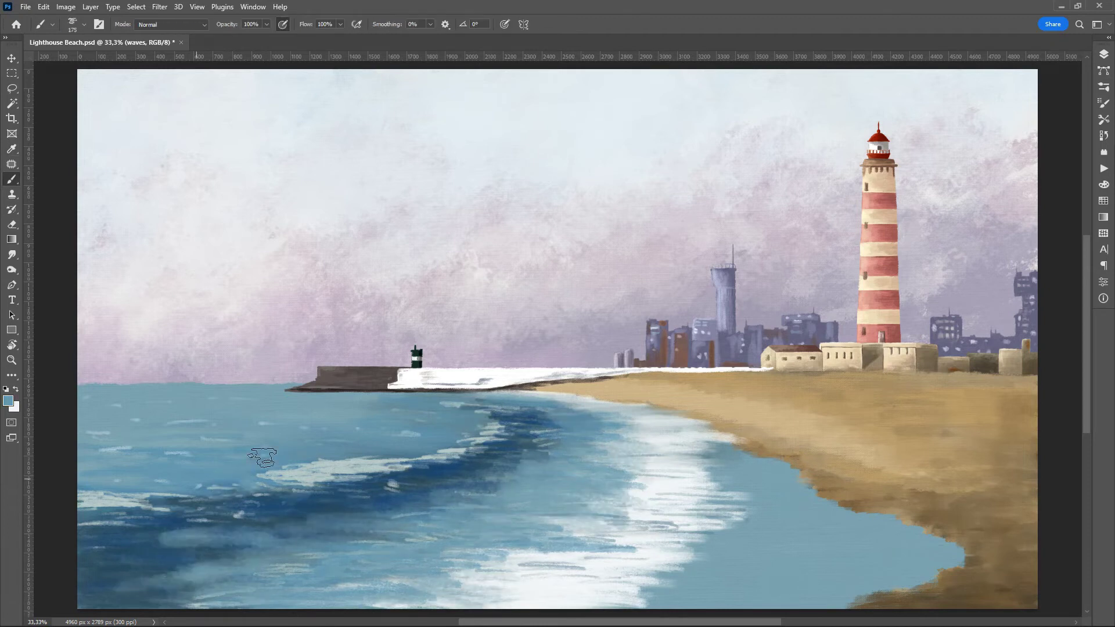
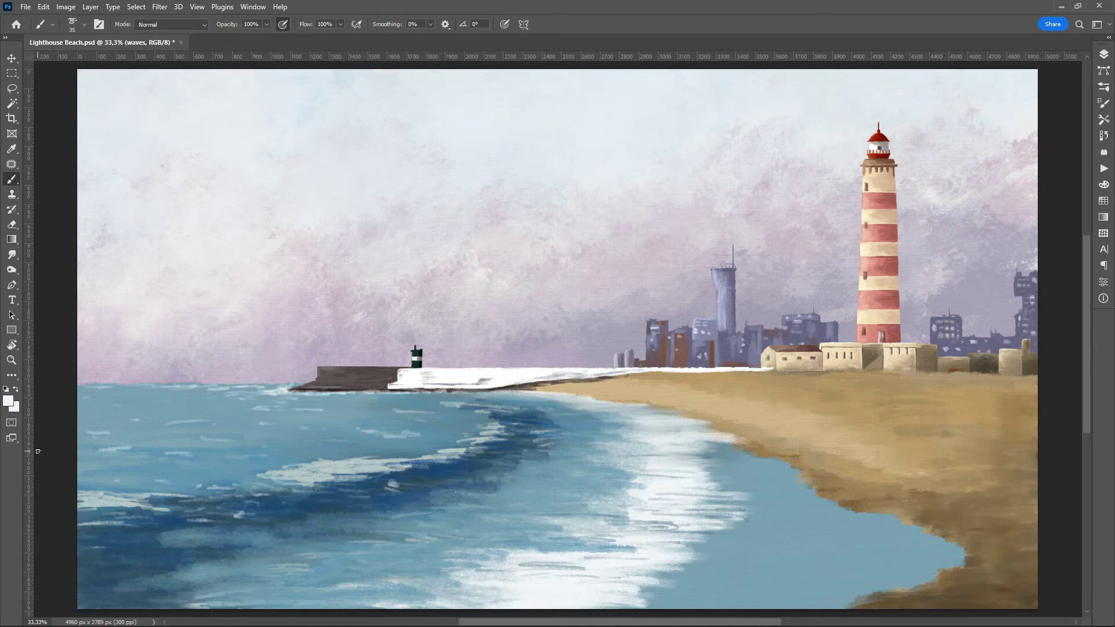
# - Paint white foam along the wave crest and lighter sampled blue over the lower-left water
pyautogui.moveTo(400, 464); pyautogui.dragTo(264, 491)
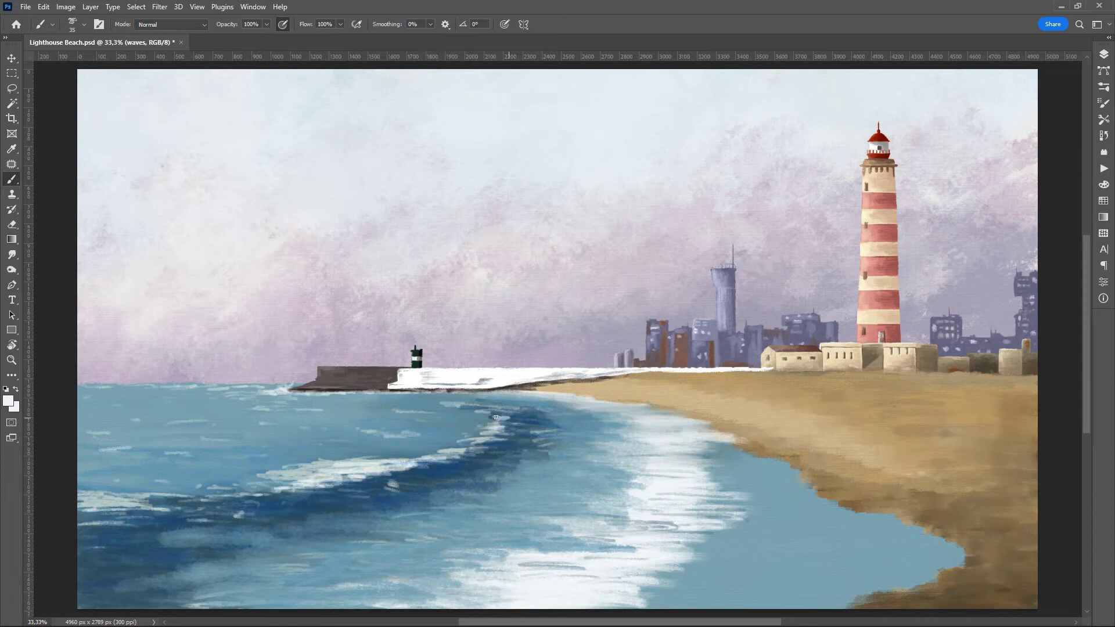
pyautogui.keyDown('alt'); pyautogui.click(474, 482); pyautogui.keyUp('alt')
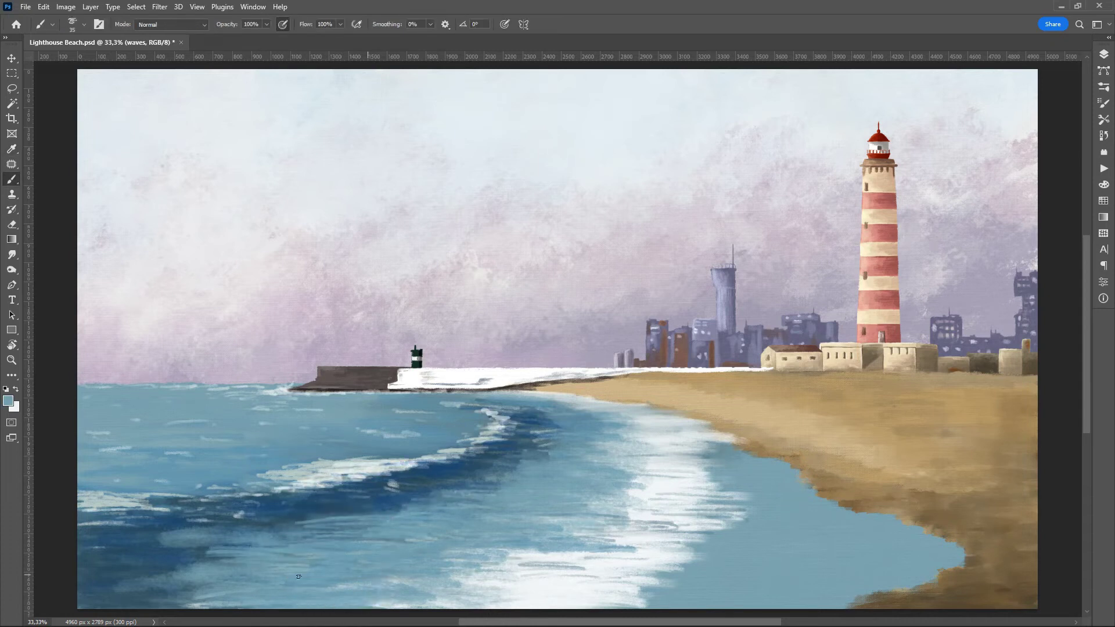
pyautogui.moveTo(194, 591); pyautogui.dragTo(116, 604)
pyautogui.moveTo(192, 557); pyautogui.dragTo(401, 532)
pyautogui.moveTo(166, 599)
pyautogui.mouseDown()
pyautogui.moveTo(81, 607)
pyautogui.moveTo(249, 541)
pyautogui.moveTo(336, 526)
pyautogui.mouseUp()
# - Brush a darker sampled water blue across the sea toward the lower left
pyautogui.keyDown('alt'); pyautogui.click(177, 530); pyautogui.keyUp('alt')
pyautogui.moveTo(325, 533); pyautogui.dragTo(134, 587)
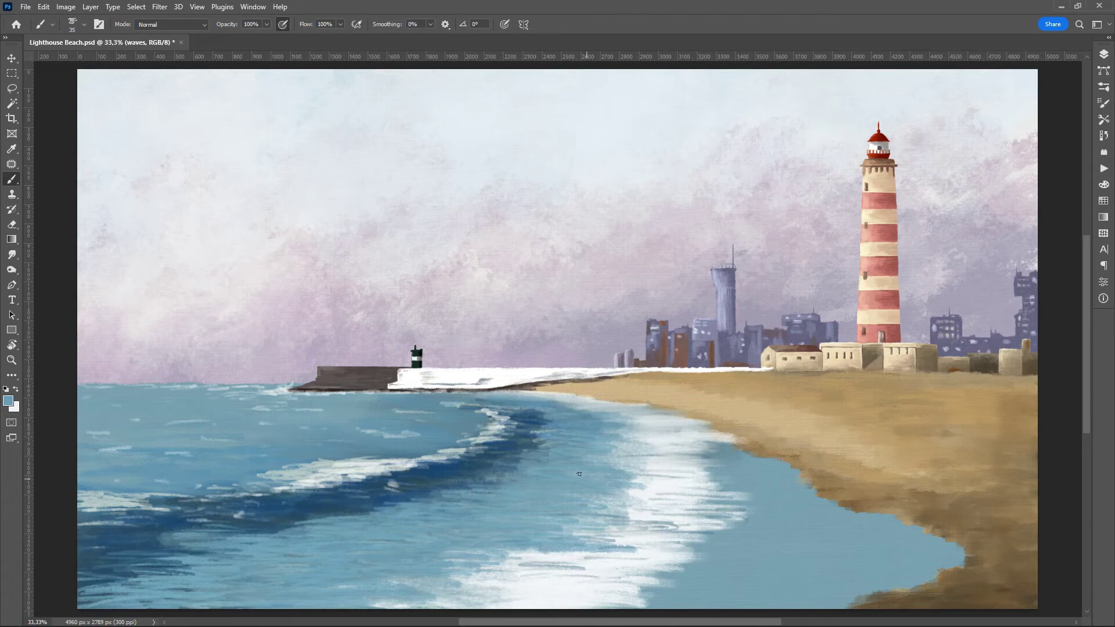
pyautogui.click(8, 400)
pyautogui.press('Return')
# - Paint blue-violet shallows along the beach edge, pushing the water up over the sand
pyautogui.moveTo(832, 543)
pyautogui.mouseDown()
pyautogui.moveTo(732, 447)
pyautogui.moveTo(734, 529)
pyautogui.mouseUp()
pyautogui.moveTo(790, 482); pyautogui.dragTo(935, 546)
pyautogui.moveTo(906, 580)
pyautogui.mouseDown()
pyautogui.moveTo(991, 556)
pyautogui.moveTo(882, 604)
pyautogui.mouseUp()
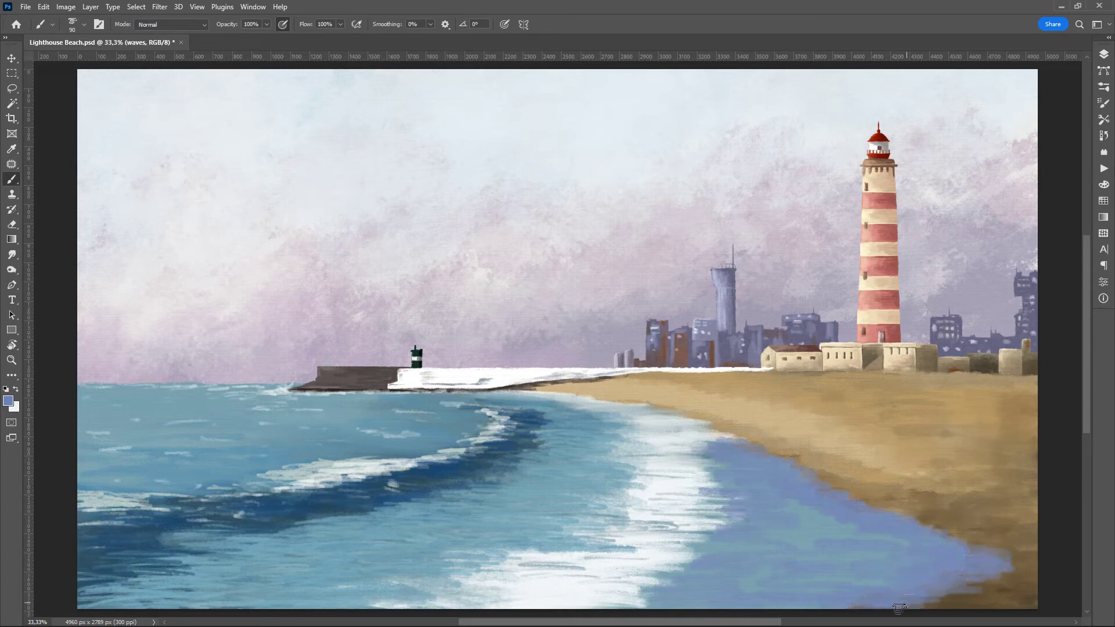
pyautogui.moveTo(854, 511)
pyautogui.mouseDown()
pyautogui.moveTo(717, 505)
pyautogui.moveTo(639, 581)
pyautogui.moveTo(740, 586)
pyautogui.mouseUp()
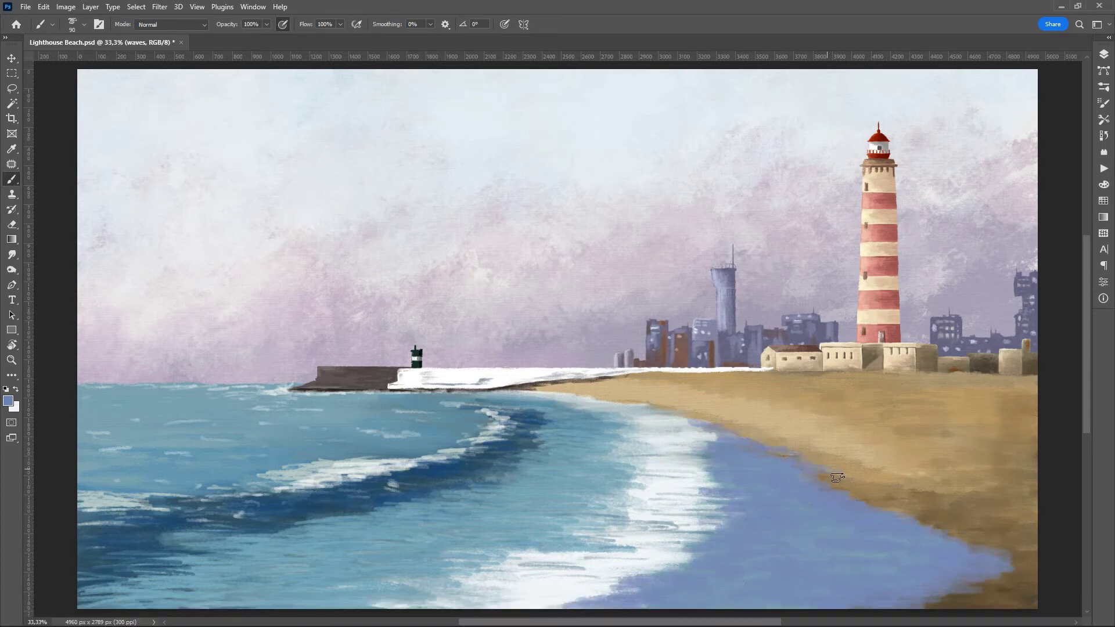
pyautogui.moveTo(732, 456); pyautogui.dragTo(857, 495)
# - With a smaller white brush, paint foam along the right and upper shoreline
pyautogui.press('[')
pyautogui.press('[')
pyautogui.press('[')
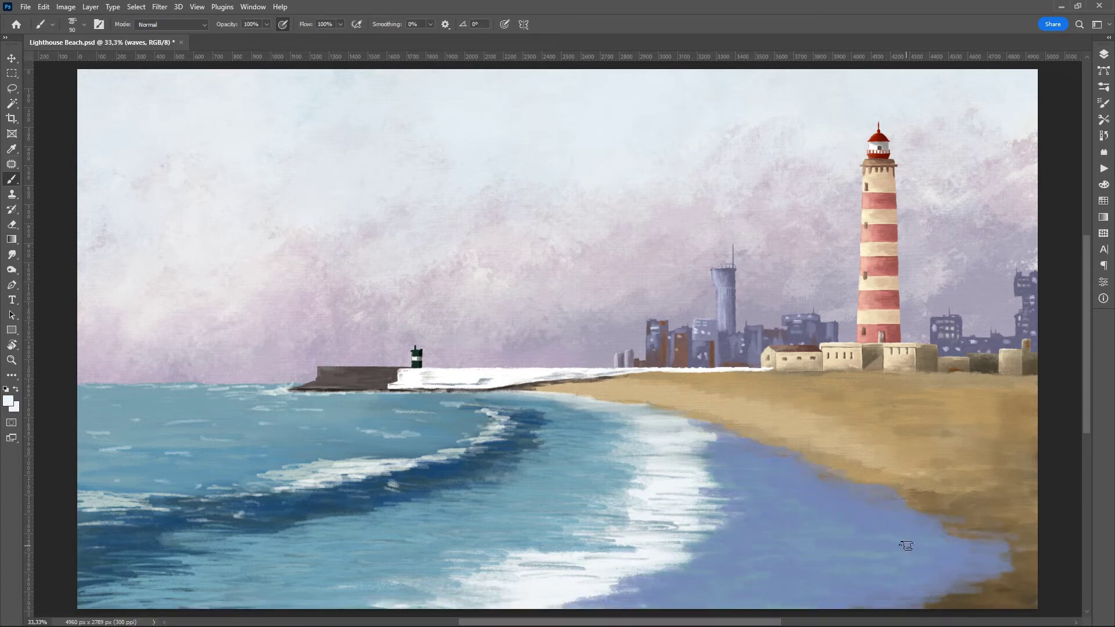
pyautogui.press('x')
pyautogui.moveTo(899, 546)
pyautogui.mouseDown()
pyautogui.moveTo(1022, 557)
pyautogui.moveTo(929, 595)
pyautogui.mouseUp()
pyautogui.moveTo(900, 529); pyautogui.dragTo(958, 534)
pyautogui.moveTo(796, 607); pyautogui.dragTo(906, 595)
pyautogui.moveTo(767, 441)
pyautogui.mouseDown()
pyautogui.moveTo(686, 424)
pyautogui.moveTo(929, 462)
pyautogui.moveTo(888, 491)
pyautogui.mouseUp()
pyautogui.moveTo(726, 476); pyautogui.dragTo(763, 483)
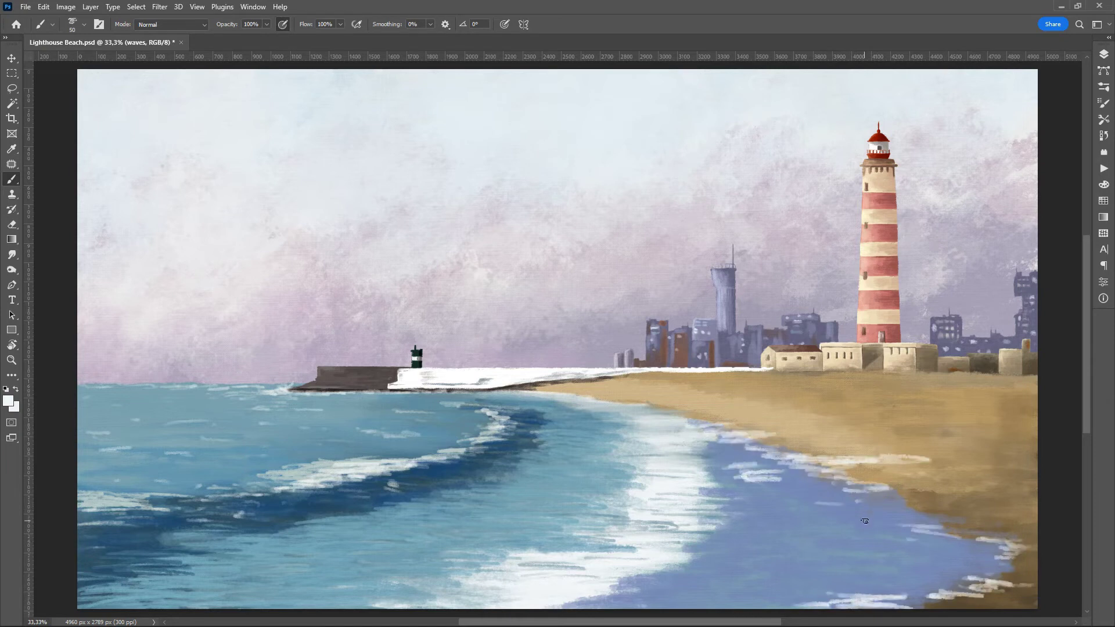
# - Add white foam along the left wave crest and darken the water over it
pyautogui.moveTo(267, 485)
pyautogui.mouseDown()
pyautogui.moveTo(498, 432)
pyautogui.moveTo(508, 401)
pyautogui.mouseUp()
pyautogui.moveTo(427, 470)
pyautogui.mouseDown()
pyautogui.moveTo(313, 484)
pyautogui.moveTo(397, 493)
pyautogui.mouseUp()
pyautogui.moveTo(514, 449); pyautogui.dragTo(364, 442)
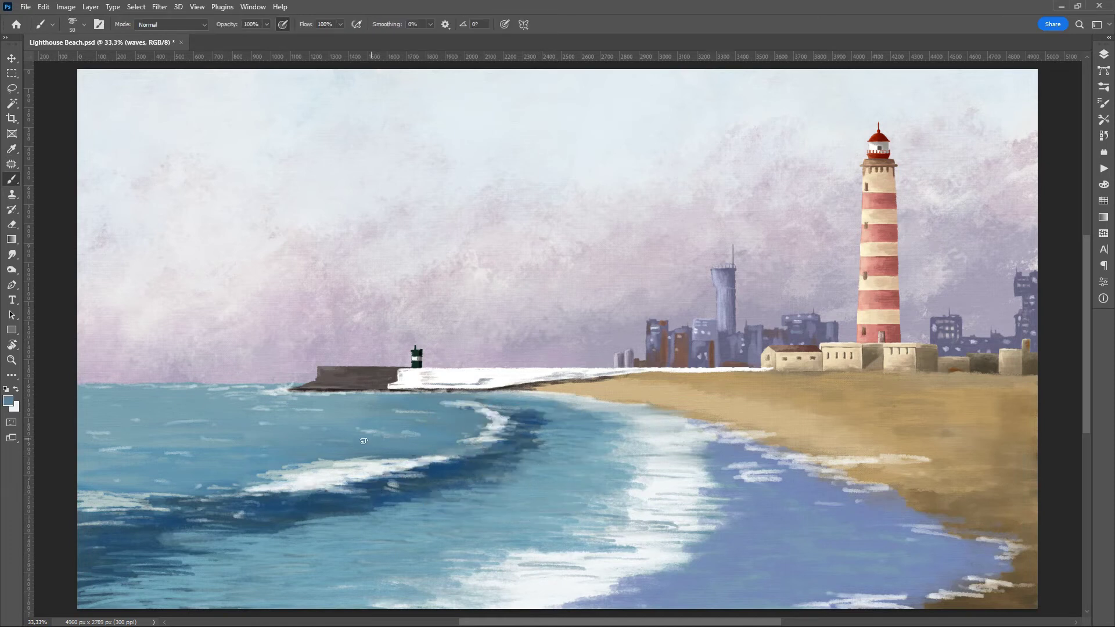
# - Paint white foam down the central surf line, then sample lighter teal with a larger brush
pyautogui.click(8, 400)
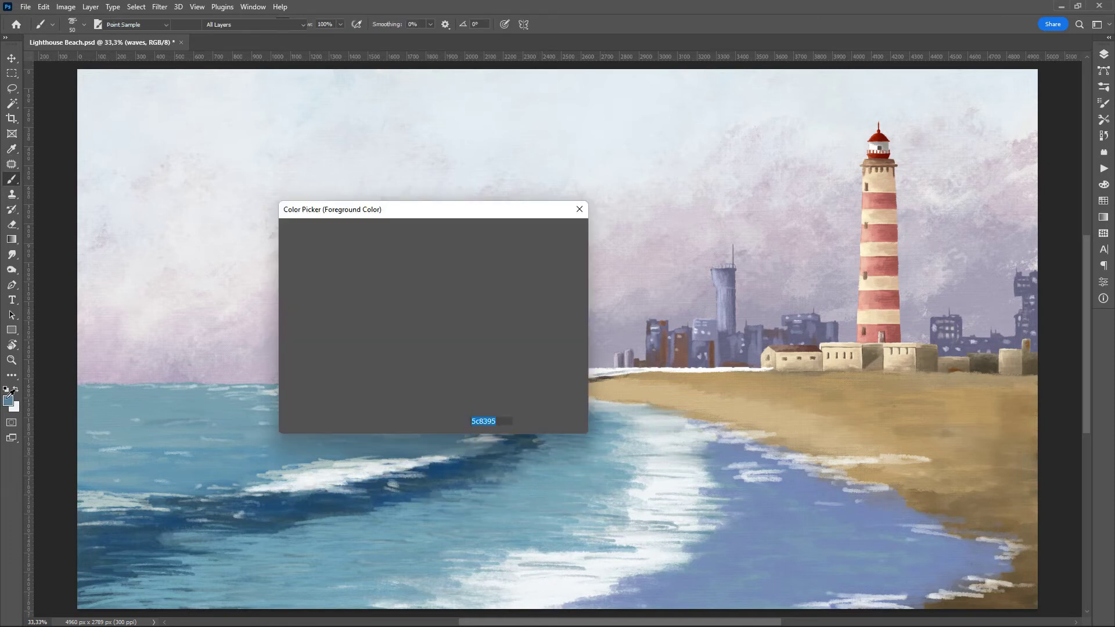
pyautogui.press('Escape')
pyautogui.press('Escape')
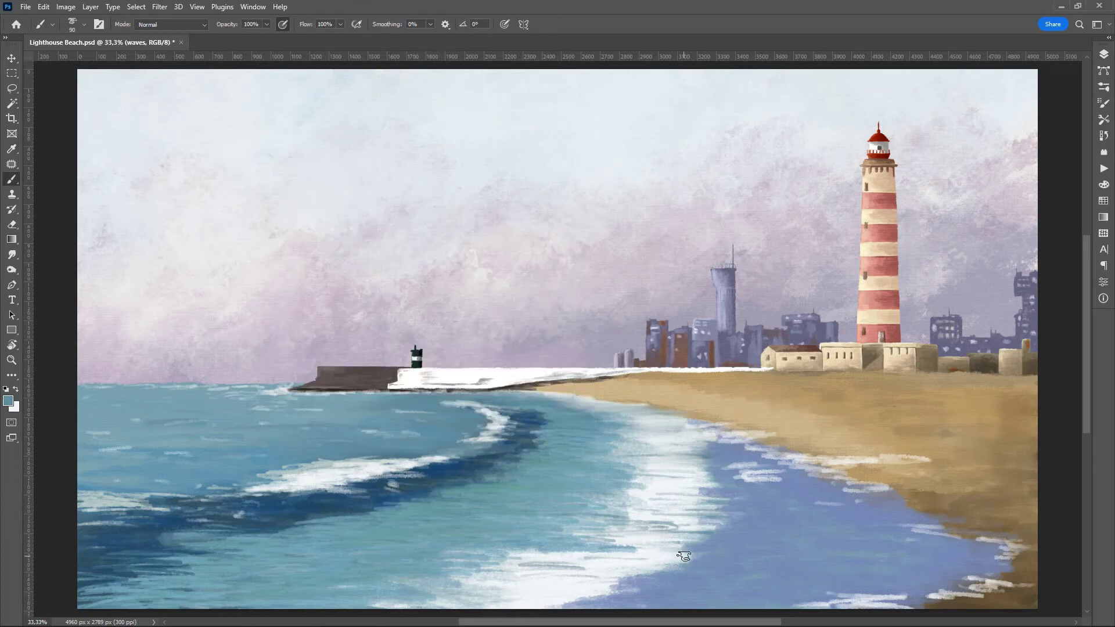
pyautogui.moveTo(697, 421)
pyautogui.mouseDown()
pyautogui.moveTo(639, 453)
pyautogui.moveTo(614, 528)
pyautogui.moveTo(593, 519)
pyautogui.moveTo(597, 428)
pyautogui.moveTo(455, 588)
pyautogui.moveTo(764, 552)
pyautogui.moveTo(743, 553)
pyautogui.mouseUp()
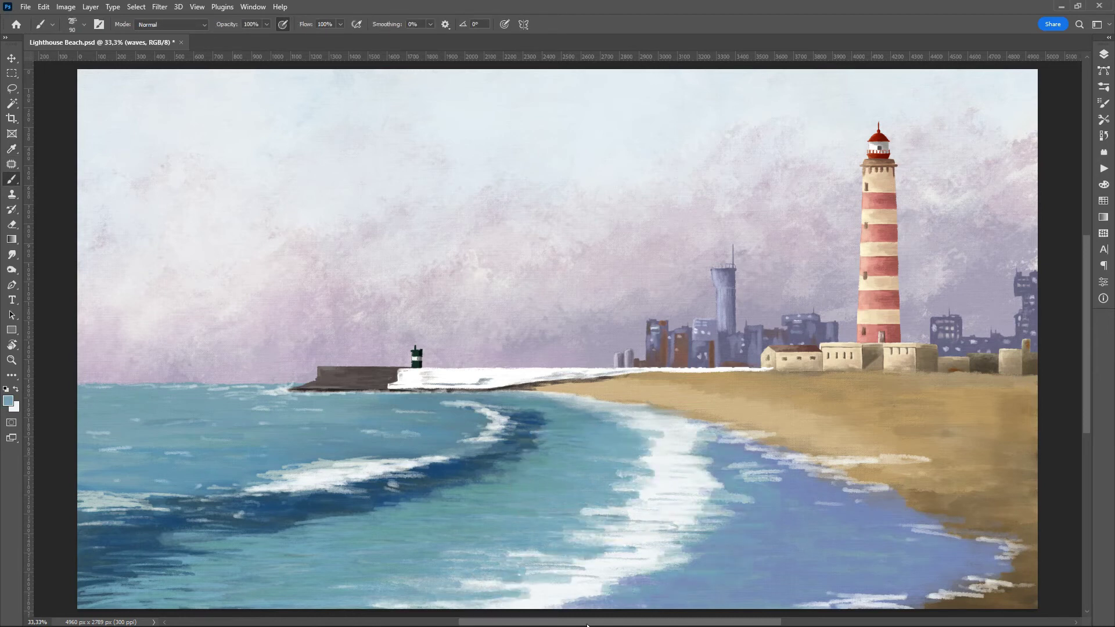
pyautogui.keyDown('alt'); pyautogui.click(231, 522); pyautogui.keyUp('alt')
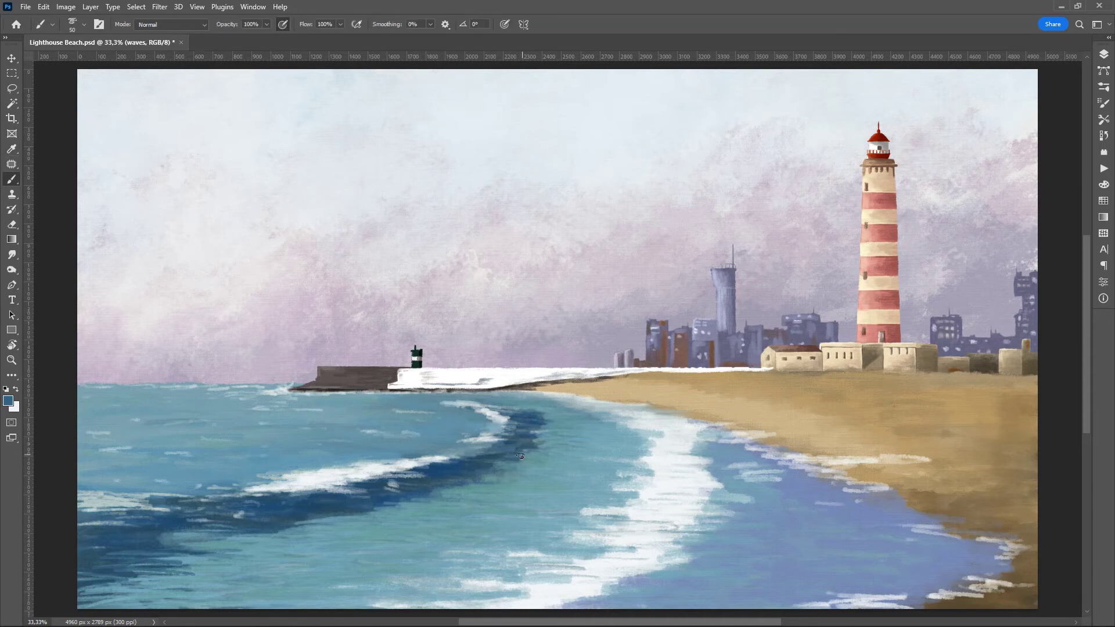
pyautogui.press(']')
pyautogui.press(']')
pyautogui.press(']')
pyautogui.keyDown('alt'); pyautogui.click(544, 443); pyautogui.keyUp('alt')
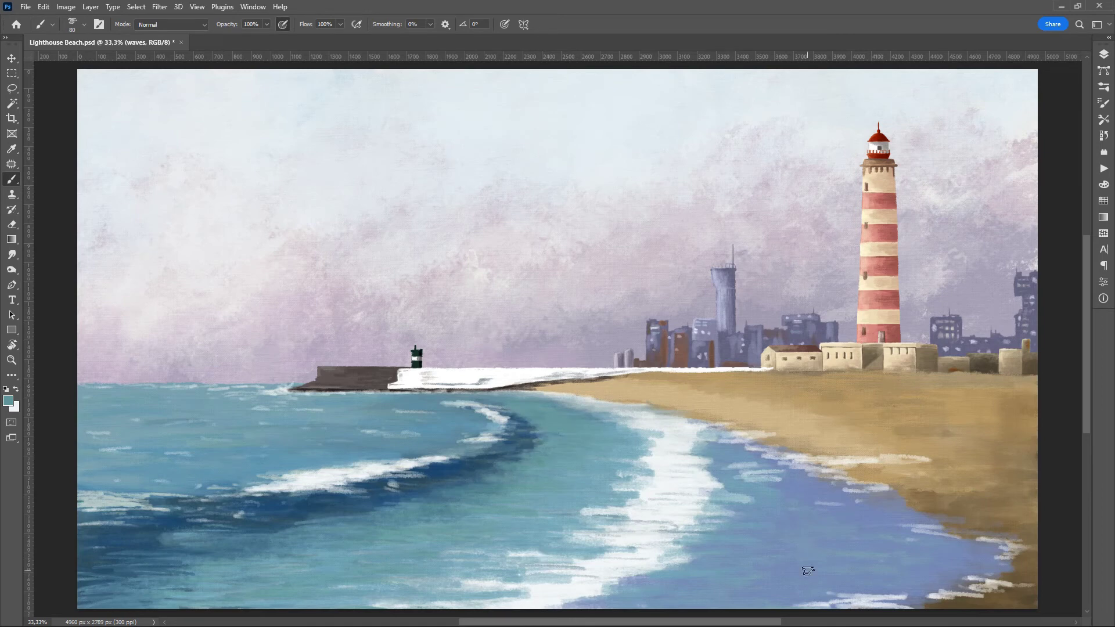
# - Blend the sea and right-shoreline foam with a low-flow Mixer Brush
pyautogui.hotkey('shift', 'b')
pyautogui.hotkey('shift', 'b')
pyautogui.hotkey('shift', 'b')
pyautogui.moveTo(432, 24); pyautogui.dragTo(420, 39)
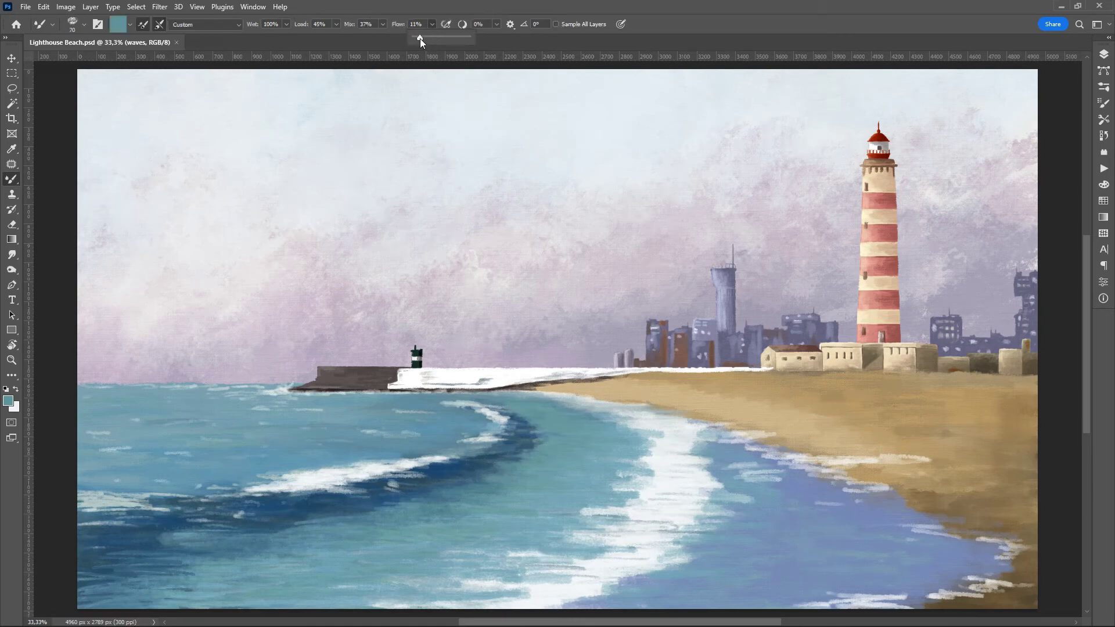
pyautogui.moveTo(616, 558); pyautogui.dragTo(209, 464)
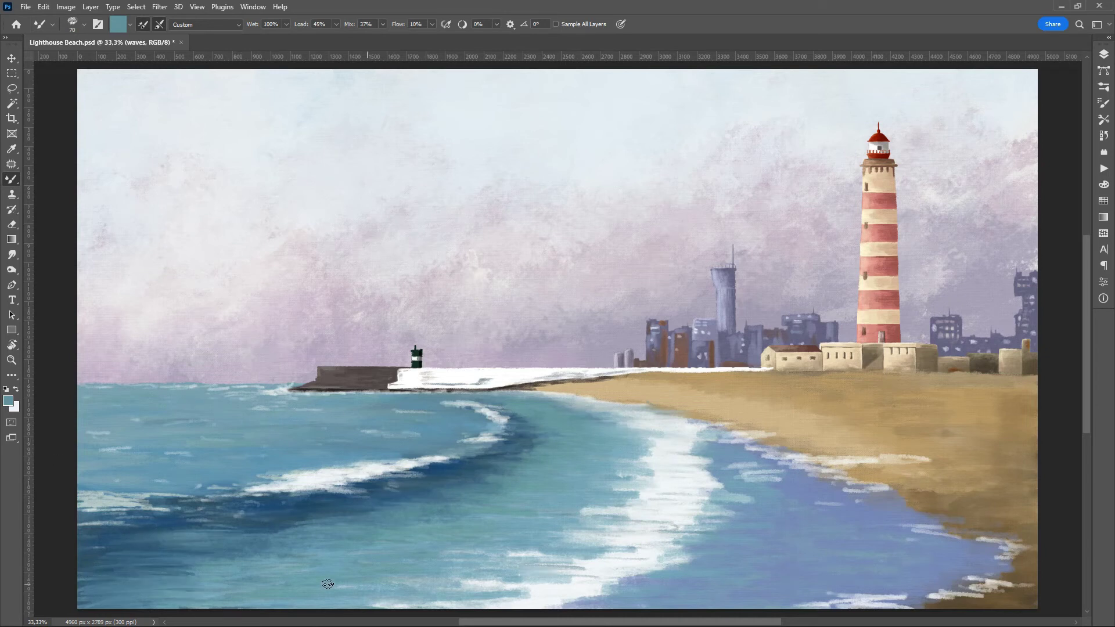
pyautogui.moveTo(1028, 575); pyautogui.dragTo(915, 598)
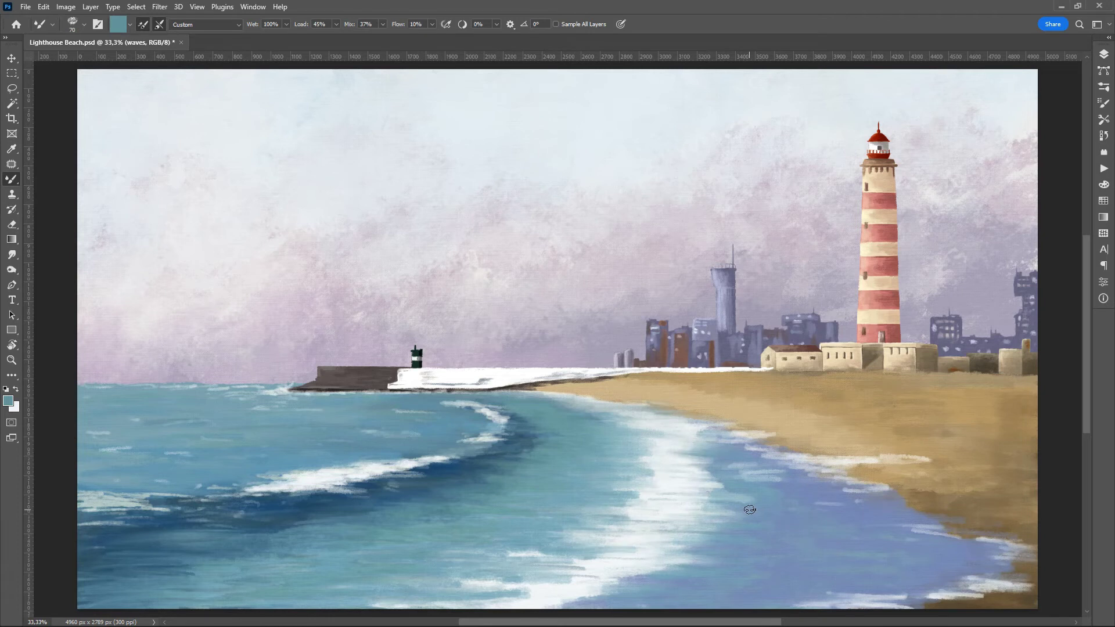
pyautogui.moveTo(952, 458); pyautogui.dragTo(784, 460)
# - Paint white foam along the left wave, the bottom water edge and the lower-right shoreline
pyautogui.press('b')
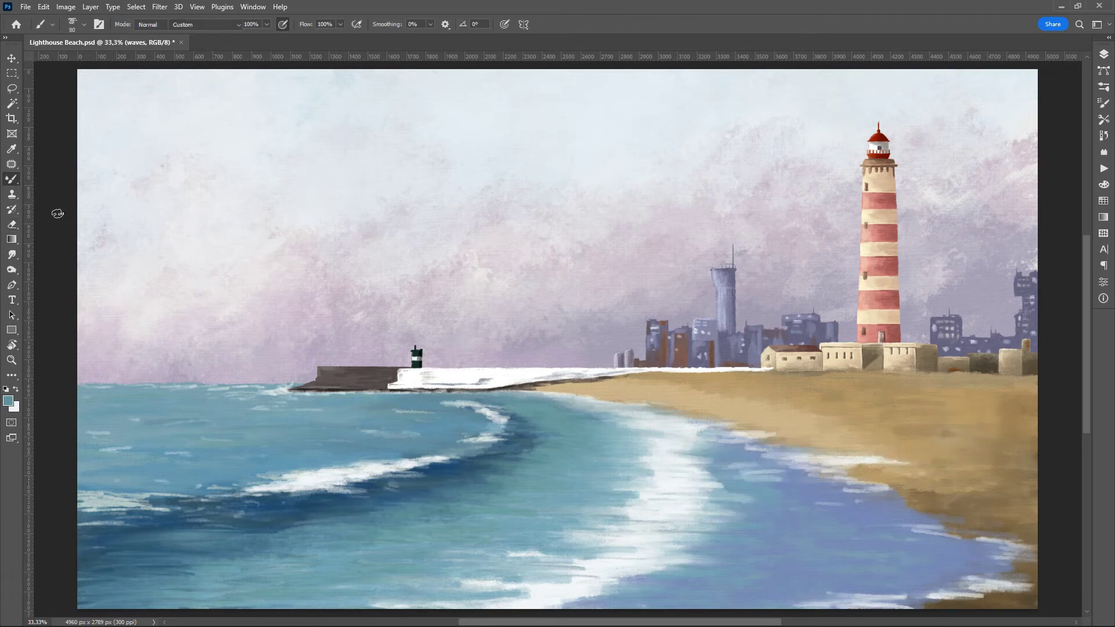
pyautogui.press('b')
pyautogui.keyDown('alt'); pyautogui.click(681, 533); pyautogui.keyUp('alt')
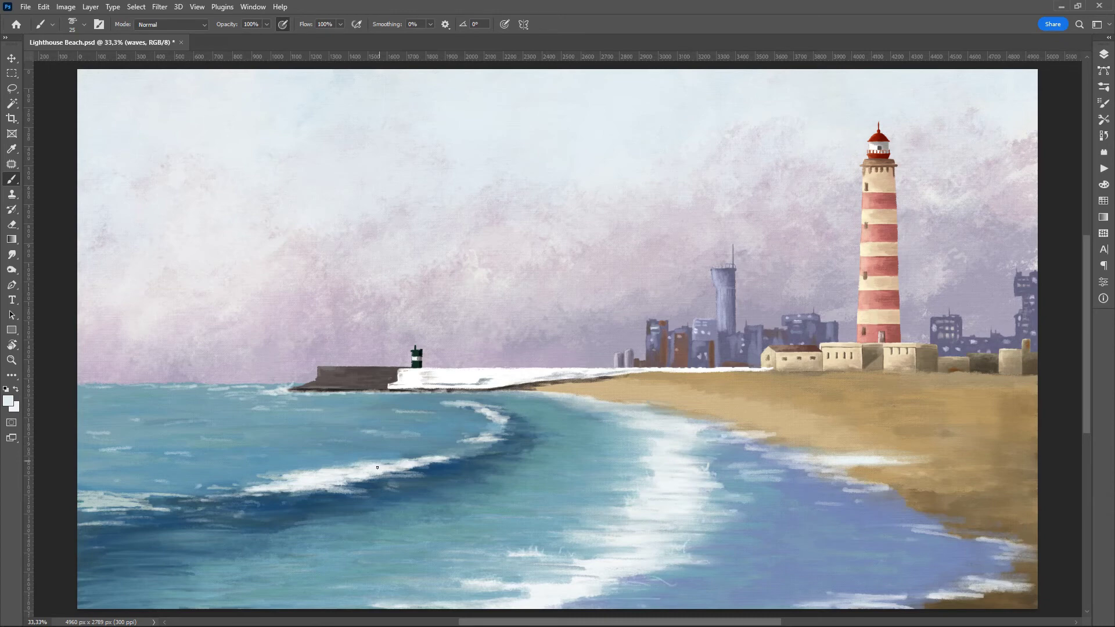
pyautogui.moveTo(102, 500); pyautogui.dragTo(202, 504)
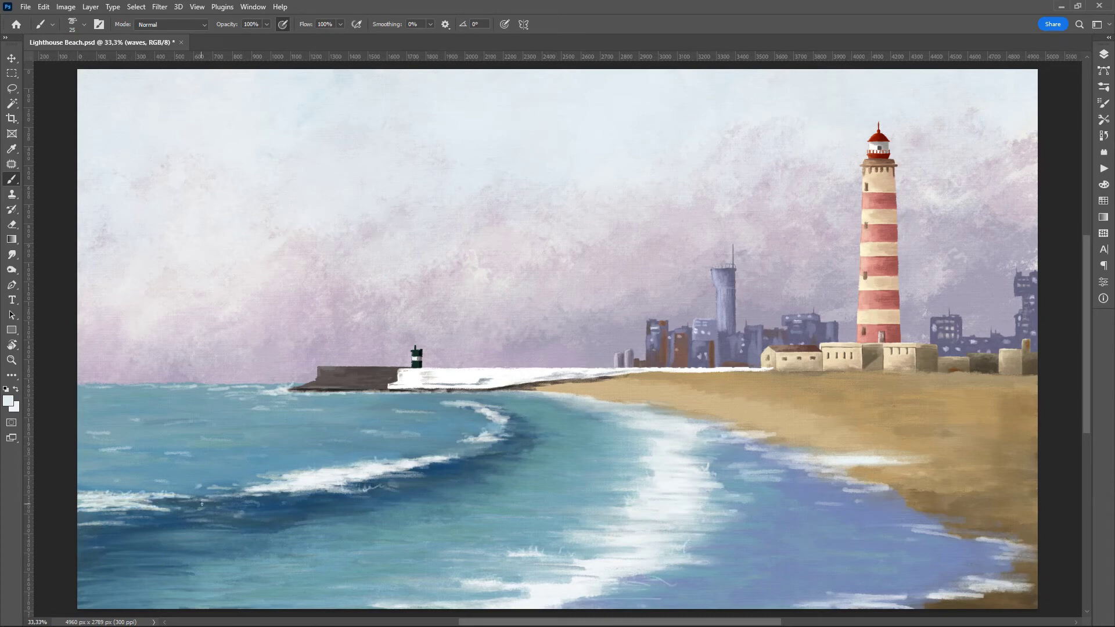
pyautogui.moveTo(289, 494); pyautogui.dragTo(90, 505)
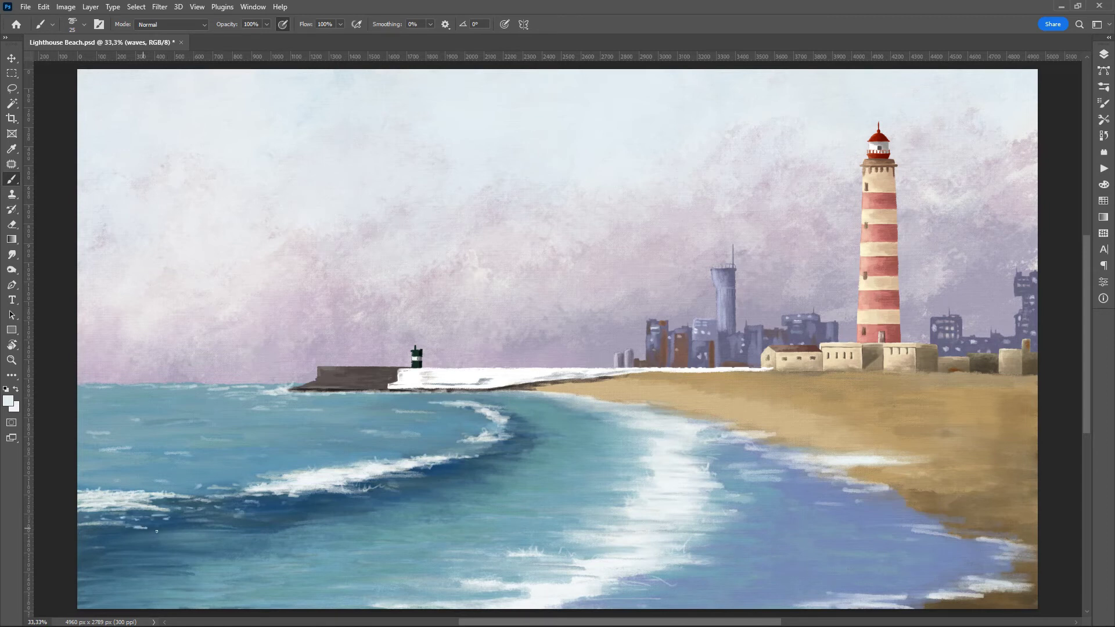
pyautogui.moveTo(726, 511); pyautogui.dragTo(645, 440)
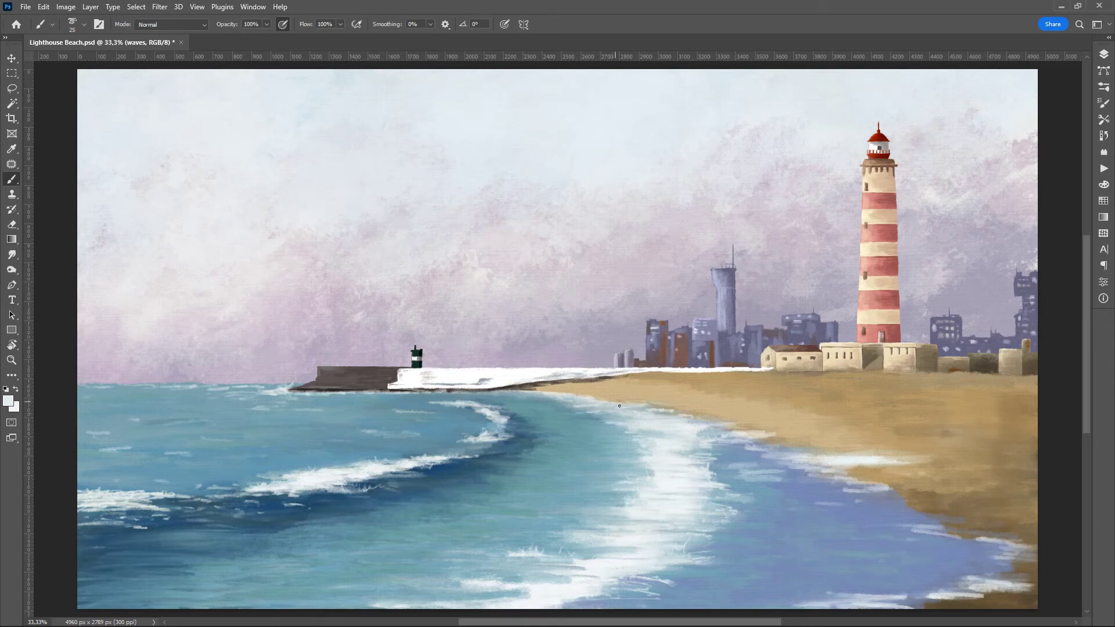
pyautogui.moveTo(930, 598); pyautogui.dragTo(790, 601)
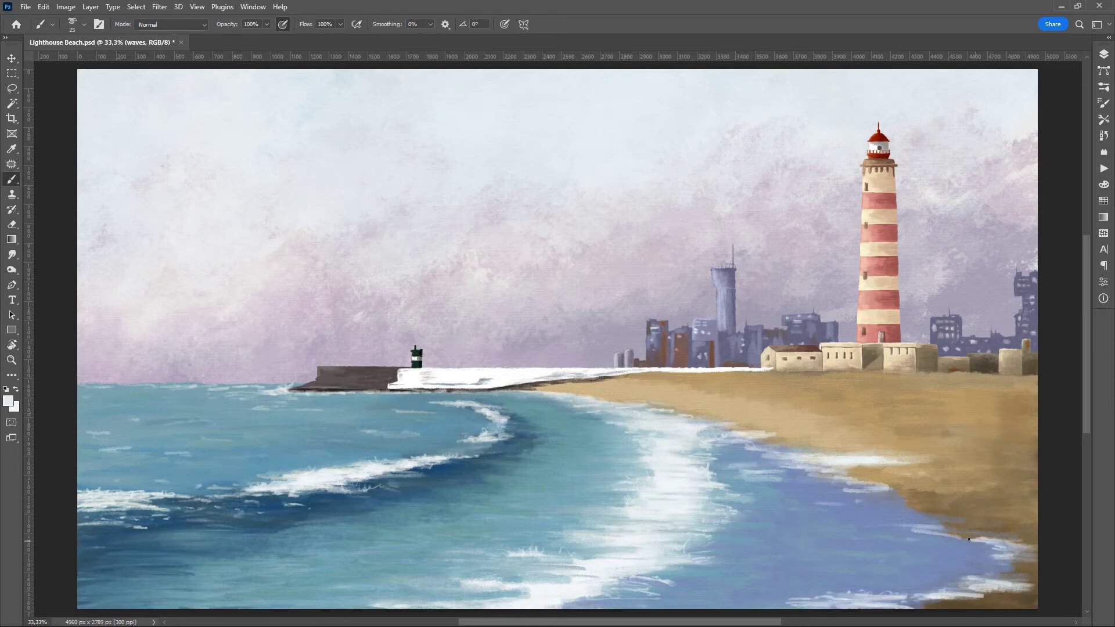
pyautogui.moveTo(1010, 556); pyautogui.dragTo(929, 521)
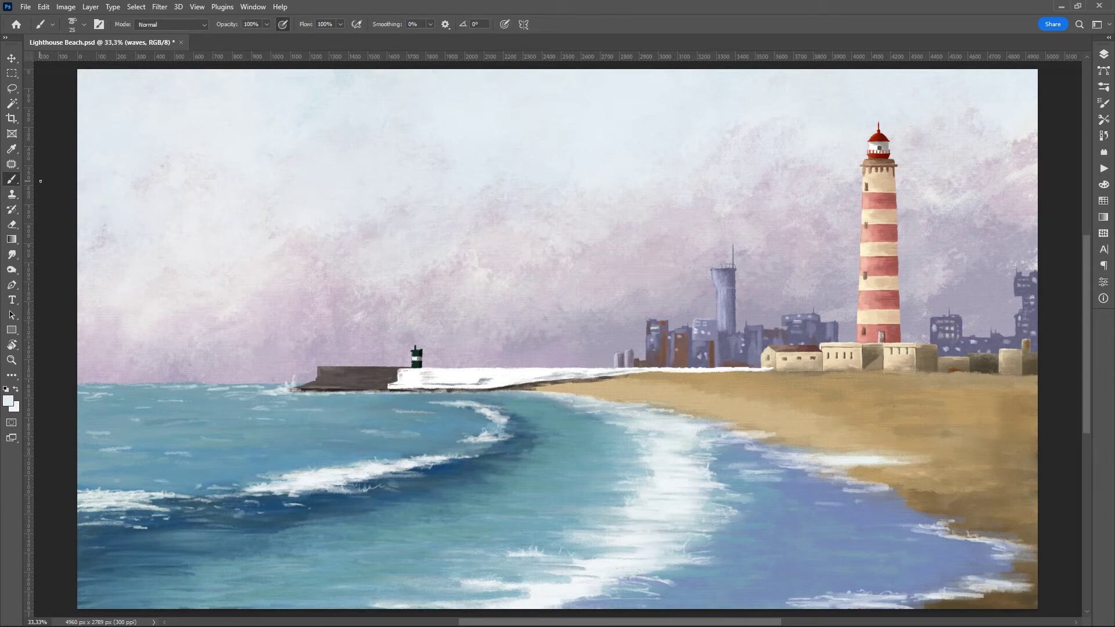
# - Choose a mint green and dab mint highlights into the water
pyautogui.keyDown('alt'); pyautogui.click(561, 473); pyautogui.keyUp('alt')
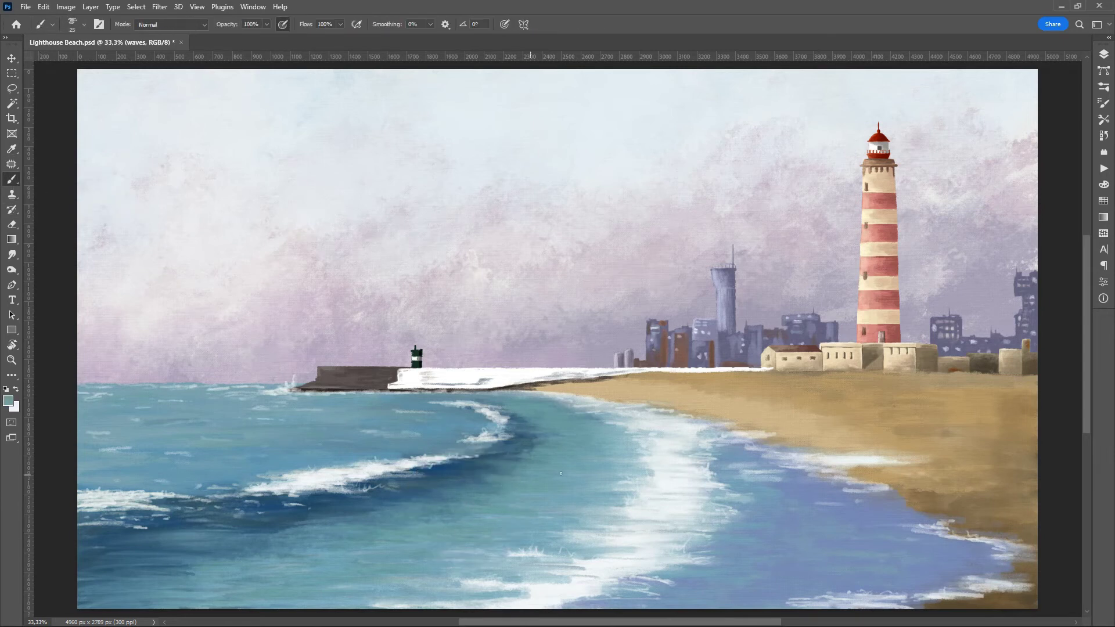
pyautogui.click(8, 400)
pyautogui.click(429, 239)
pyautogui.click(530, 228)
pyautogui.moveTo(489, 497); pyautogui.dragTo(515, 474)
pyautogui.moveTo(444, 505); pyautogui.dragTo(412, 506)
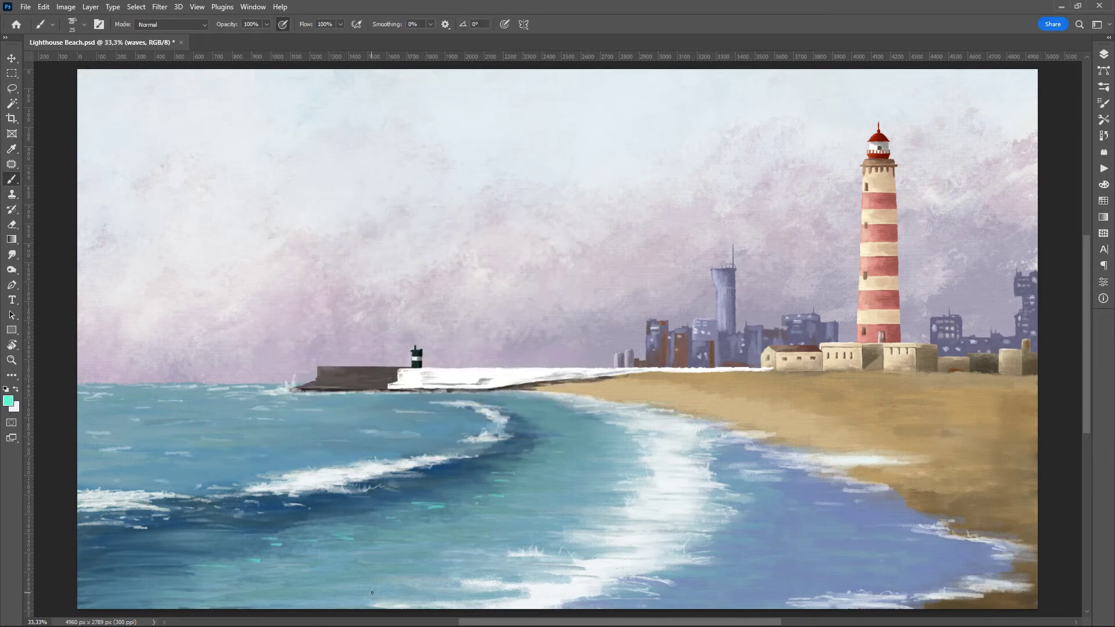
# - Paint muted teal strokes with a larger brush over the lower-right near-shore water
pyautogui.hotkey('shift', 'b')
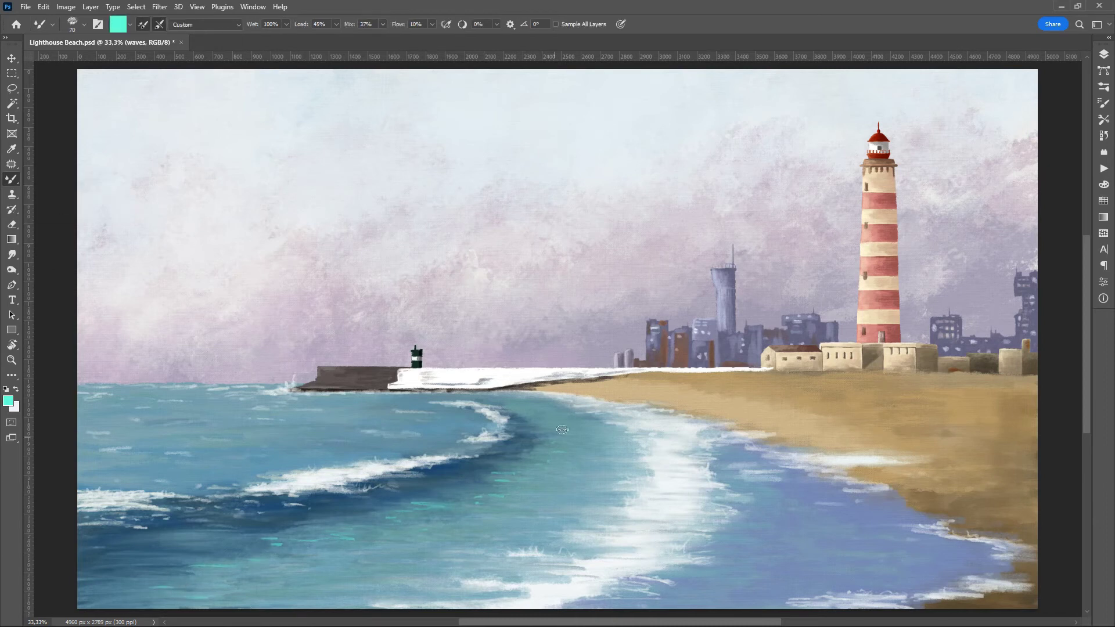
pyautogui.hotkey('shift', 'b')
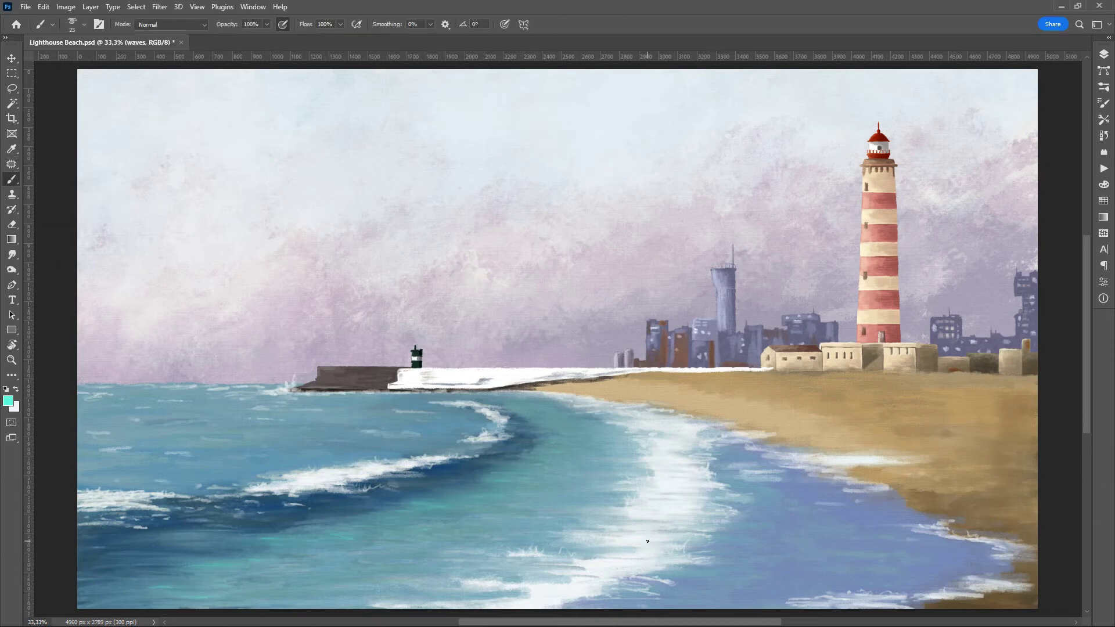
pyautogui.keyDown('alt'); pyautogui.click(578, 471); pyautogui.keyUp('alt')
pyautogui.press(']')
pyautogui.press(']')
pyautogui.press(']')
pyautogui.moveTo(981, 549); pyautogui.dragTo(947, 563)
pyautogui.moveTo(940, 494); pyautogui.dragTo(792, 526)
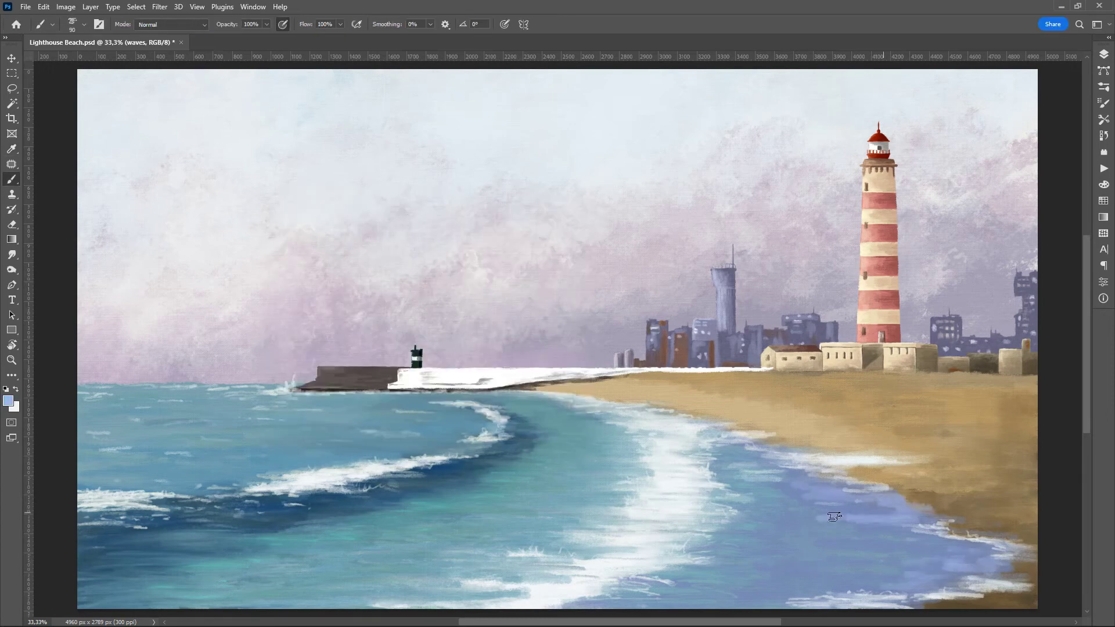
pyautogui.moveTo(956, 537); pyautogui.dragTo(743, 601)
pyautogui.moveTo(1002, 569); pyautogui.dragTo(717, 578)
# - Blend a lighter blue into the lower-right water with an enlarged Mixer Brush
pyautogui.hotkey('shift', 'b')
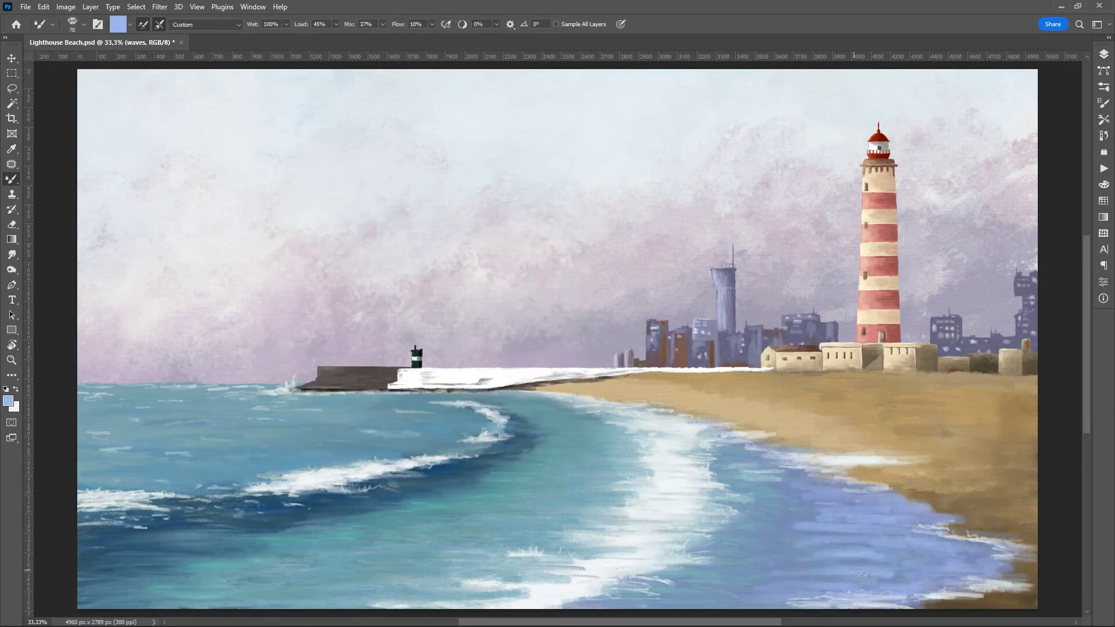
pyautogui.press(']')
pyautogui.press(']')
pyautogui.press(']')
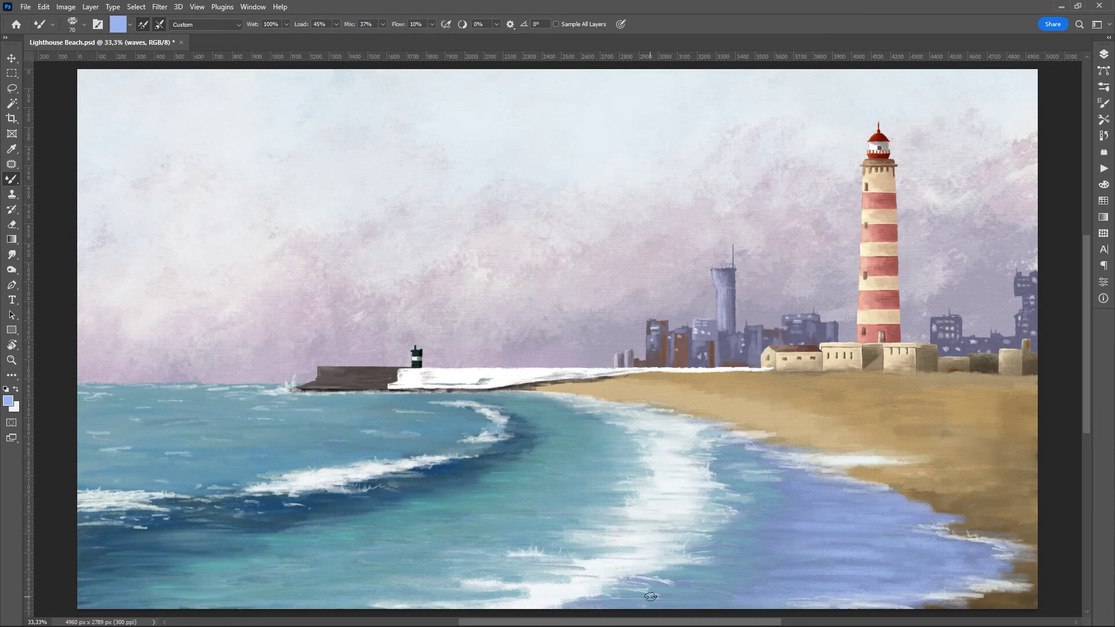
pyautogui.click(9, 401)
pyautogui.click(527, 233)
pyautogui.moveTo(826, 535); pyautogui.dragTo(911, 578)
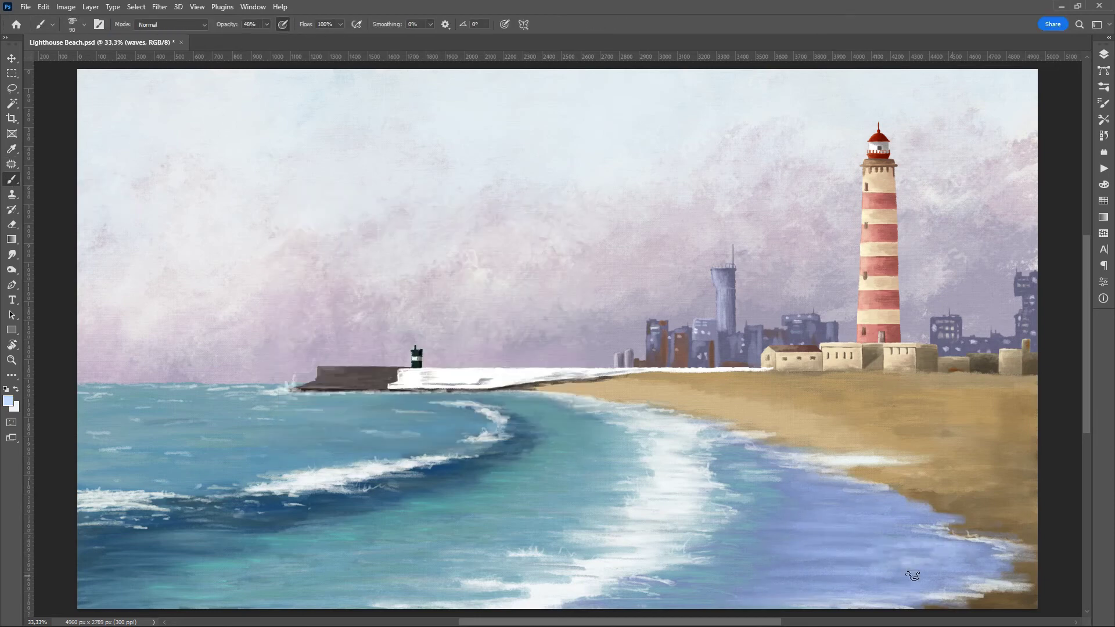
pyautogui.moveTo(900, 505); pyautogui.dragTo(861, 525)
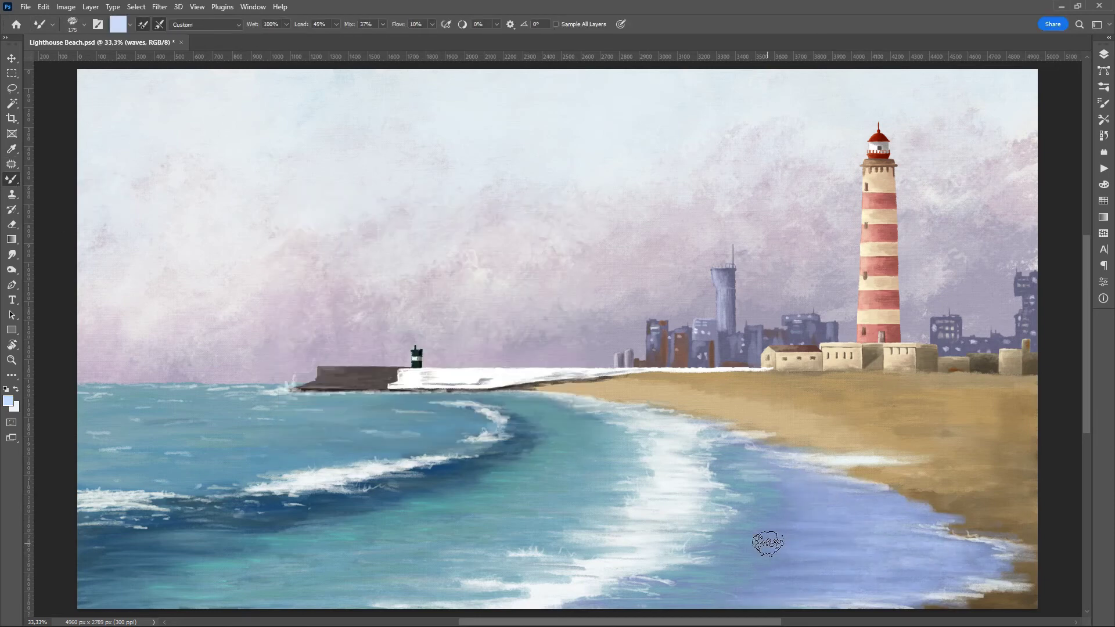
# - Paint light foam strokes and a few darker blue strokes along the lower-right shoreline
pyautogui.hotkey('shift', 'b')
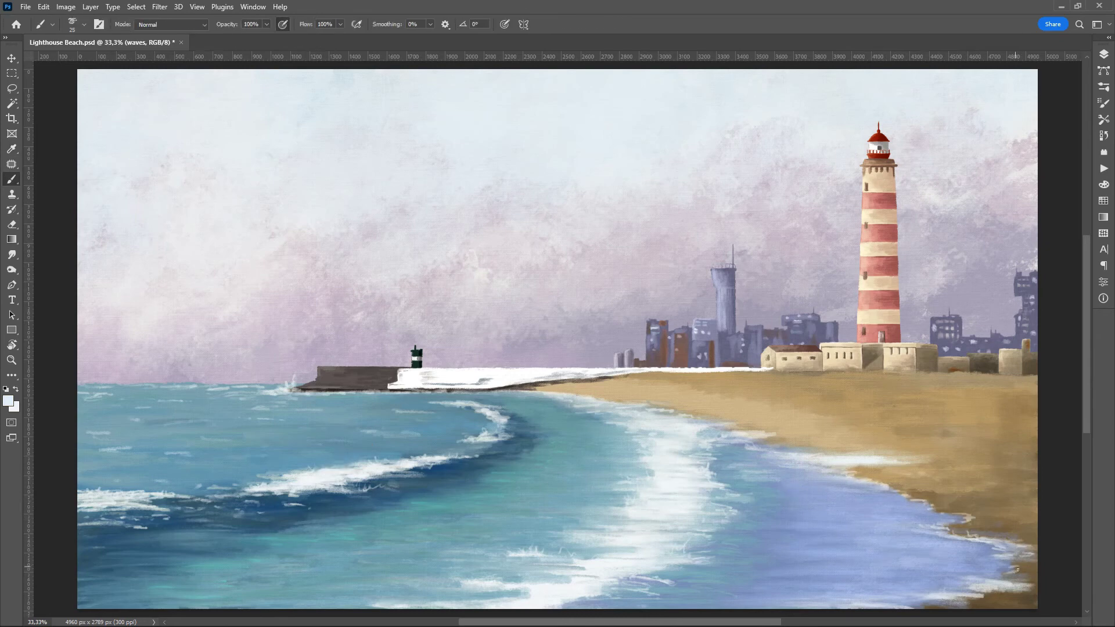
pyautogui.moveTo(1017, 570); pyautogui.dragTo(929, 604)
pyautogui.moveTo(877, 488); pyautogui.dragTo(941, 514)
pyautogui.moveTo(883, 533); pyautogui.dragTo(953, 537)
pyautogui.moveTo(981, 581); pyautogui.dragTo(888, 607)
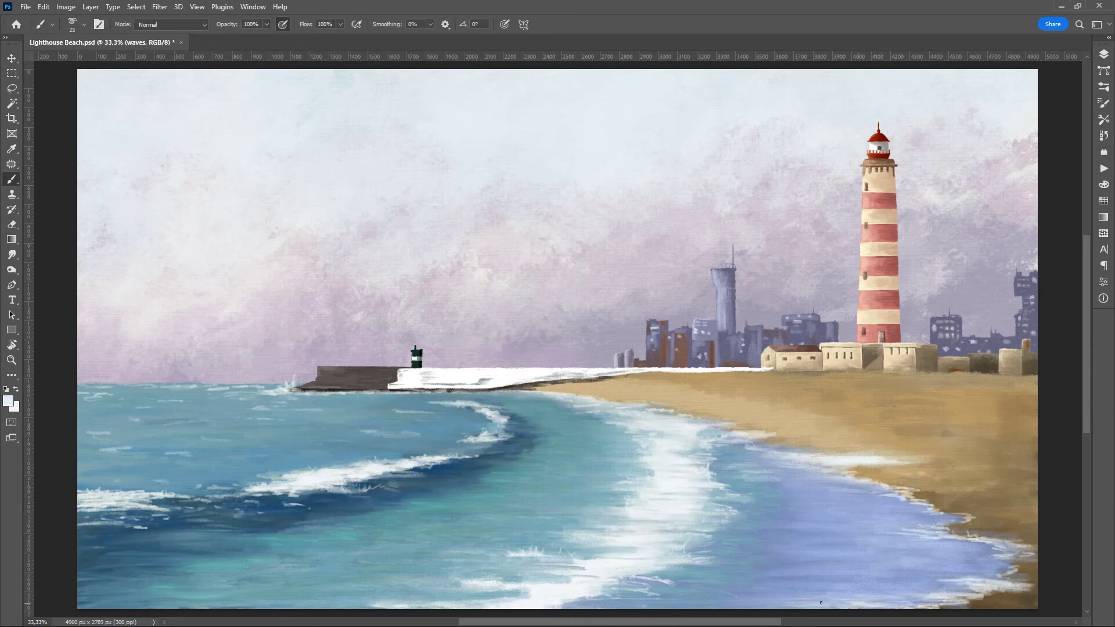
pyautogui.moveTo(821, 604); pyautogui.dragTo(860, 603)
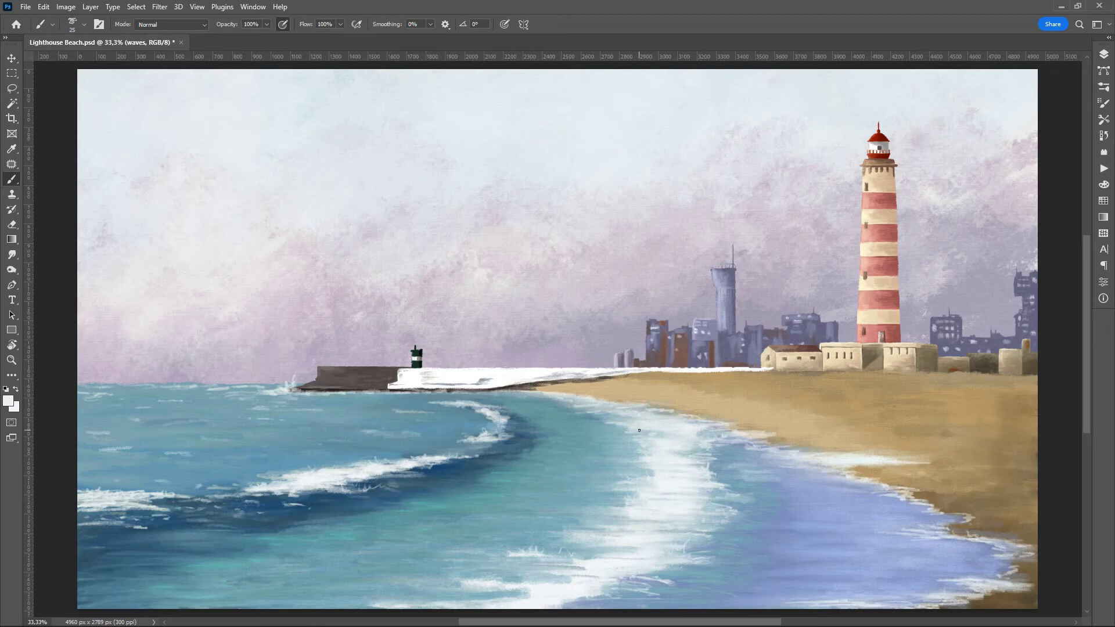
pyautogui.moveTo(845, 462)
pyautogui.mouseDown()
pyautogui.moveTo(929, 456)
pyautogui.moveTo(805, 447)
pyautogui.mouseUp()
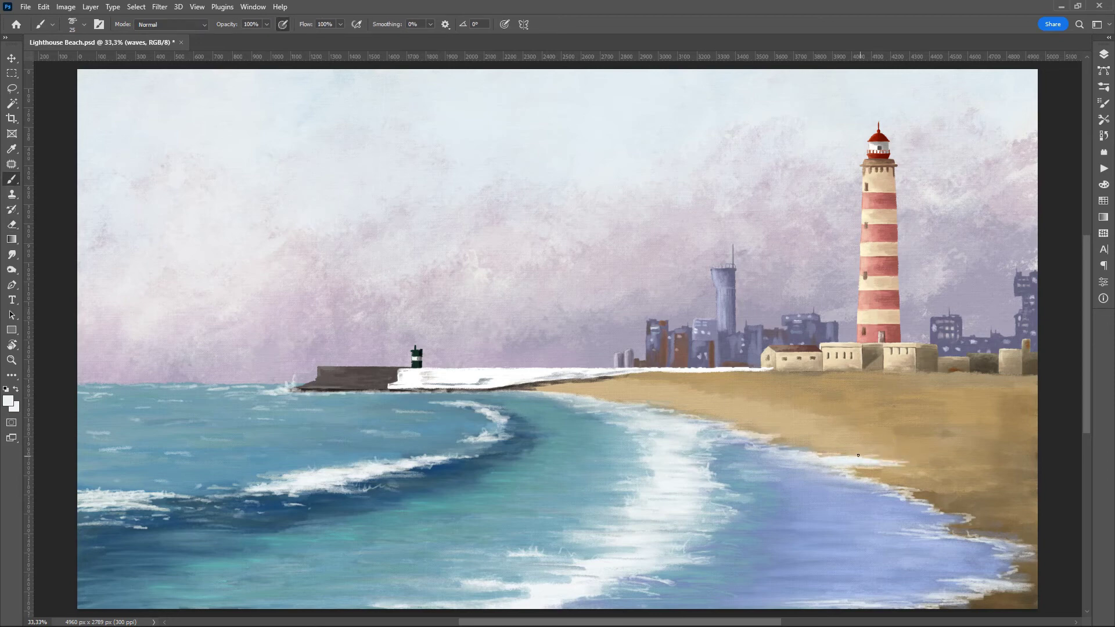
# - Paint a blue stroke over the left part of the wave
pyautogui.press('e')
pyautogui.press('b')
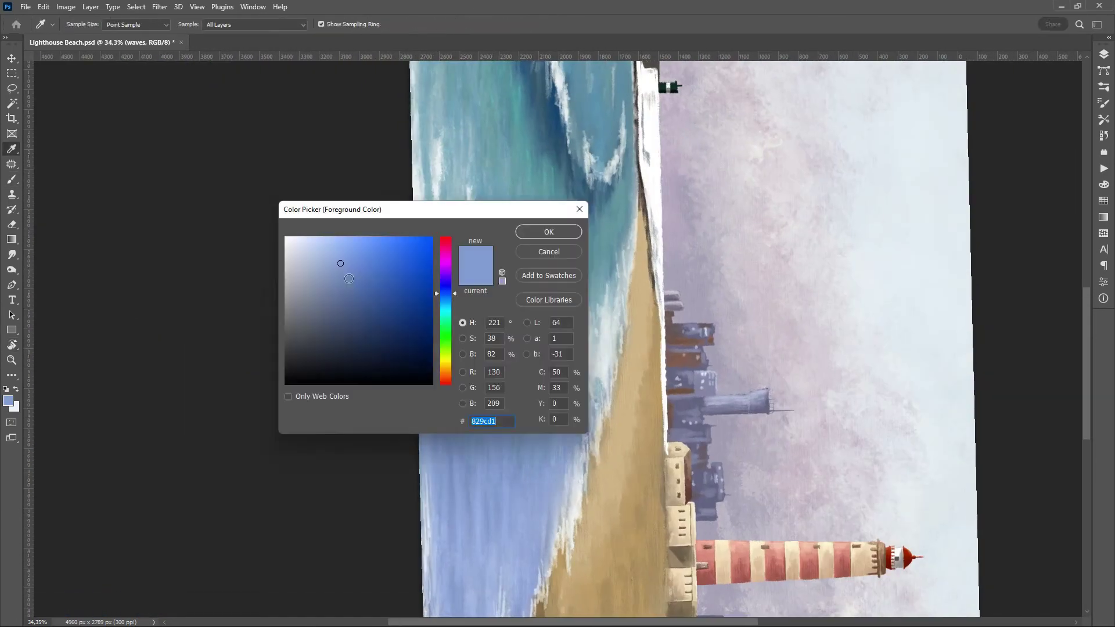
pyautogui.moveTo(430, 256)
pyautogui.mouseDown()
pyautogui.moveTo(449, 347)
pyautogui.moveTo(508, 430)
pyautogui.moveTo(586, 407)
pyautogui.moveTo(439, 302)
pyautogui.moveTo(545, 406)
pyautogui.moveTo(531, 490)
pyautogui.mouseUp()
# - Blend the white foam band into the water using the Mixer Brush with sampled light and dark blues
pyautogui.press('r')
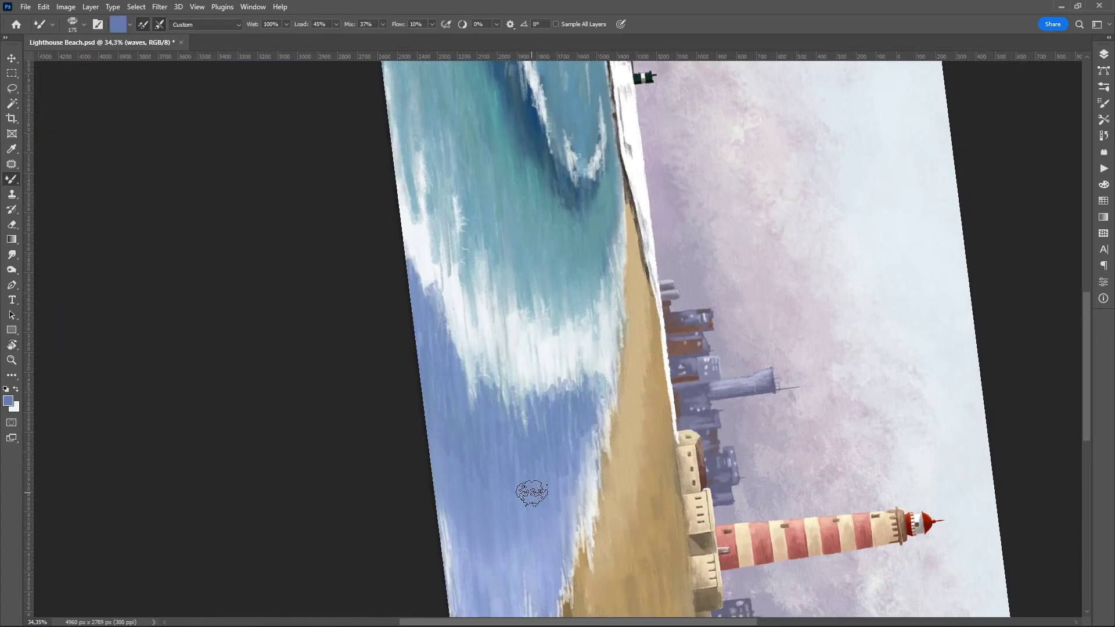
pyautogui.hotkey('shift', 'b')
pyautogui.press('[')
pyautogui.press('[')
pyautogui.press('[')
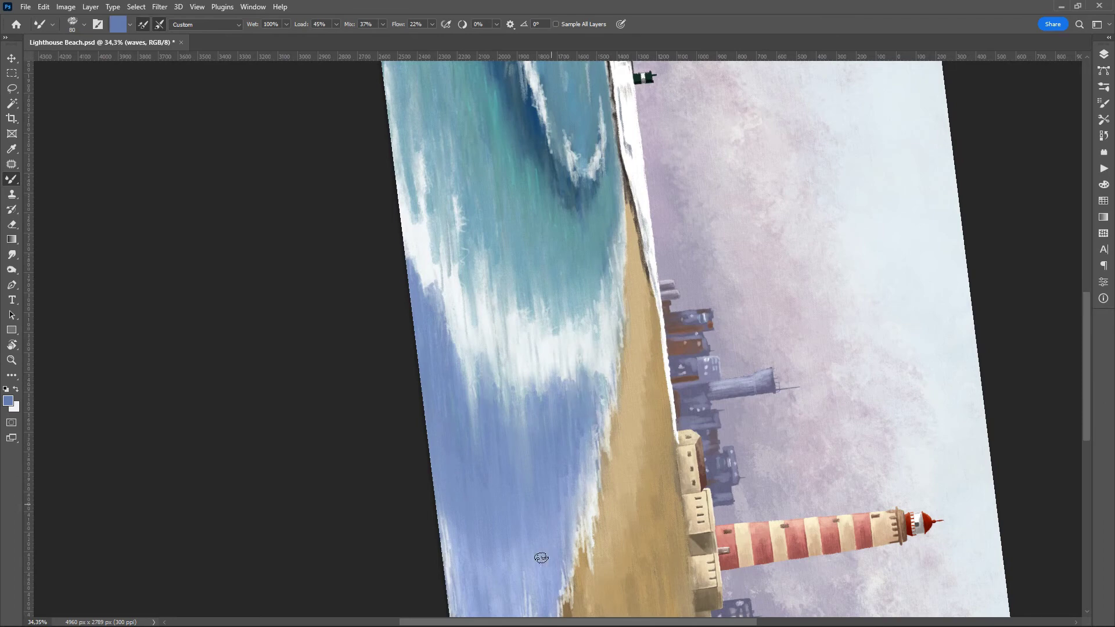
pyautogui.press('Escape')
pyautogui.keyDown('alt'); pyautogui.click(583, 470); pyautogui.keyUp('alt')
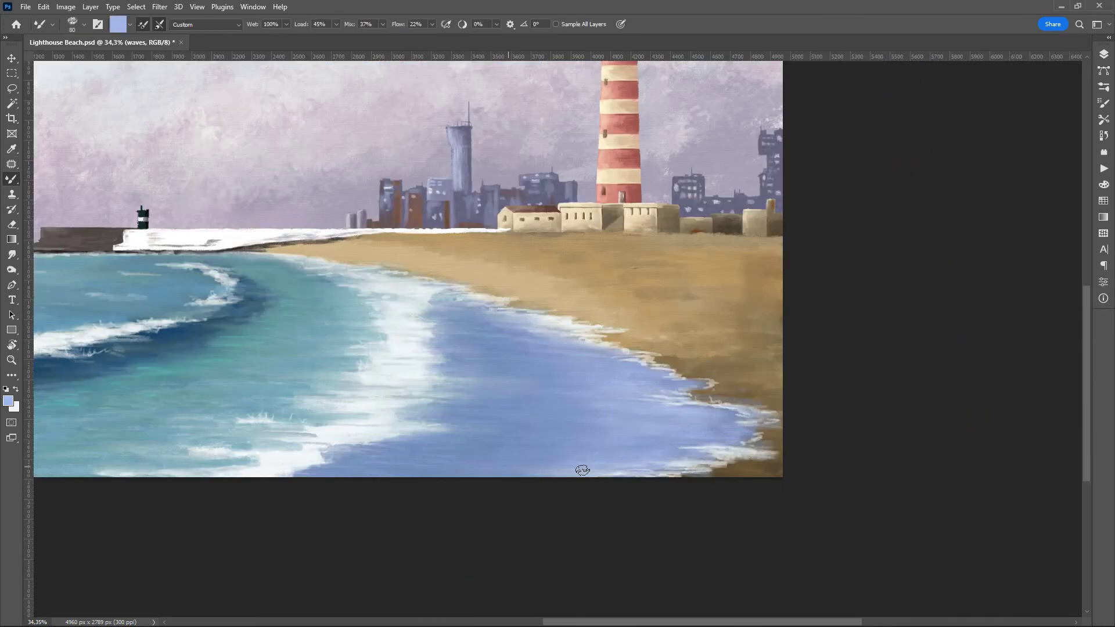
pyautogui.keyDown('alt'); pyautogui.click(374, 443); pyautogui.keyUp('alt')
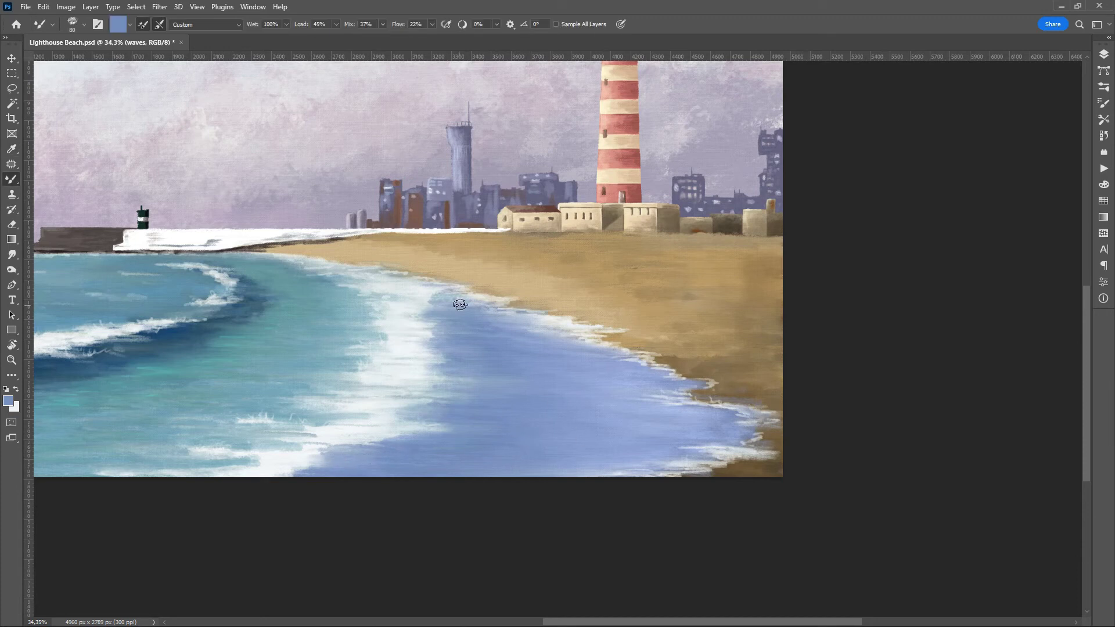
pyautogui.moveTo(451, 319)
pyautogui.mouseDown()
pyautogui.moveTo(455, 430)
pyautogui.moveTo(458, 318)
pyautogui.mouseUp()
pyautogui.moveTo(406, 424)
pyautogui.mouseDown()
pyautogui.moveTo(302, 464)
pyautogui.moveTo(439, 320)
pyautogui.mouseUp()
pyautogui.hotkey('shift', 'b')
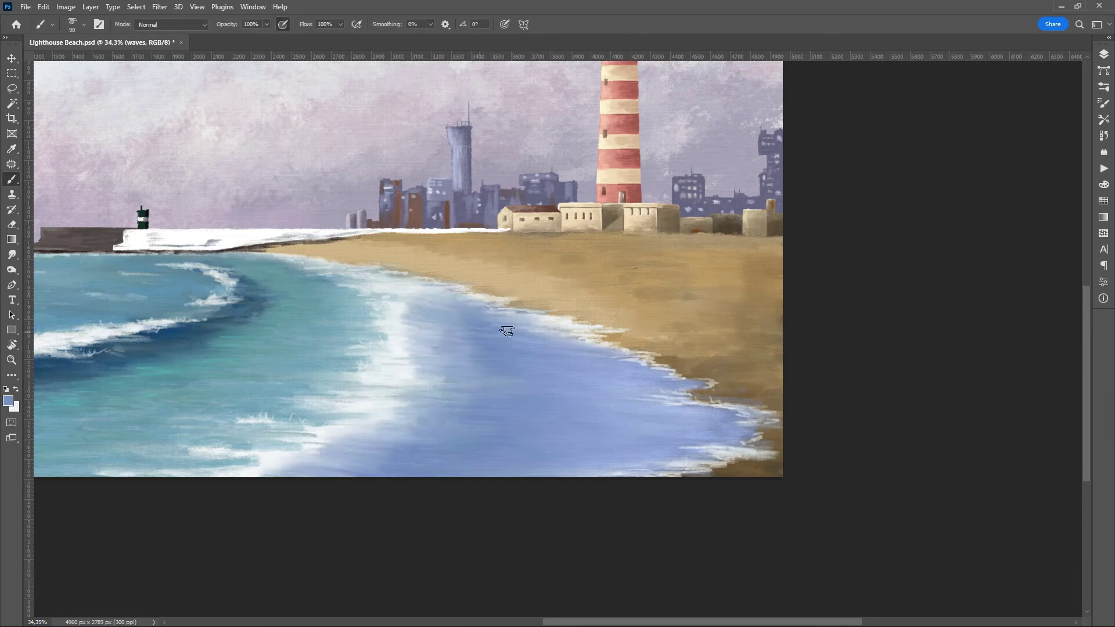
pyautogui.hotkey('shift', 'b')
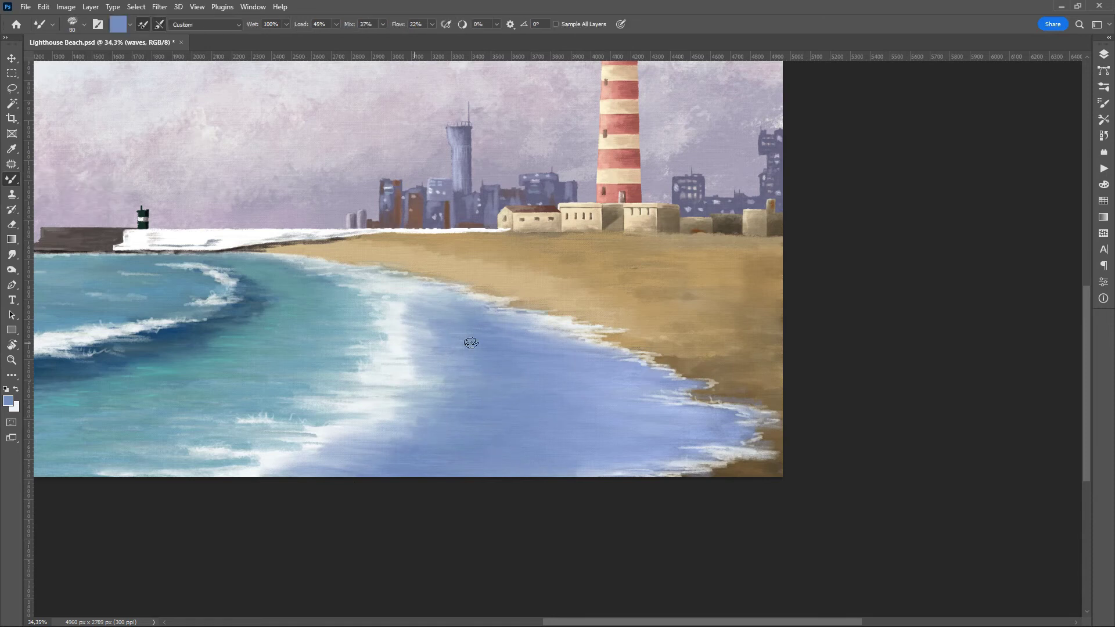
# - Brighten the foam band with sampled white and add short white streaks on the shallows
pyautogui.keyDown('alt'); pyautogui.click(468, 341); pyautogui.keyUp('alt')
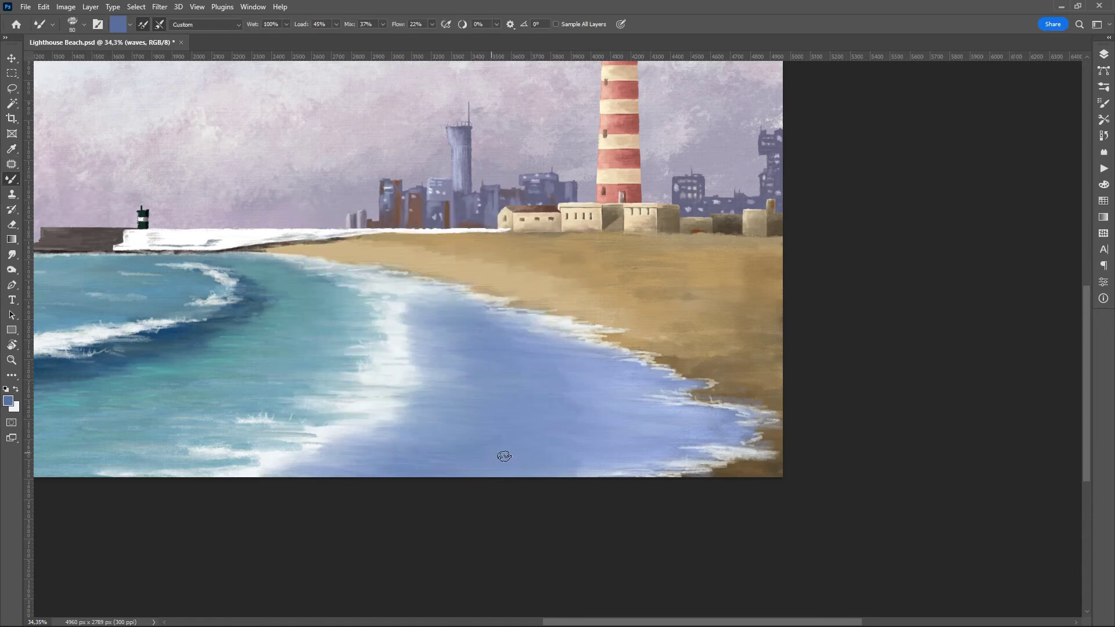
pyautogui.hotkey('shift', 'b')
pyautogui.keyDown('alt'); pyautogui.click(395, 368); pyautogui.keyUp('alt')
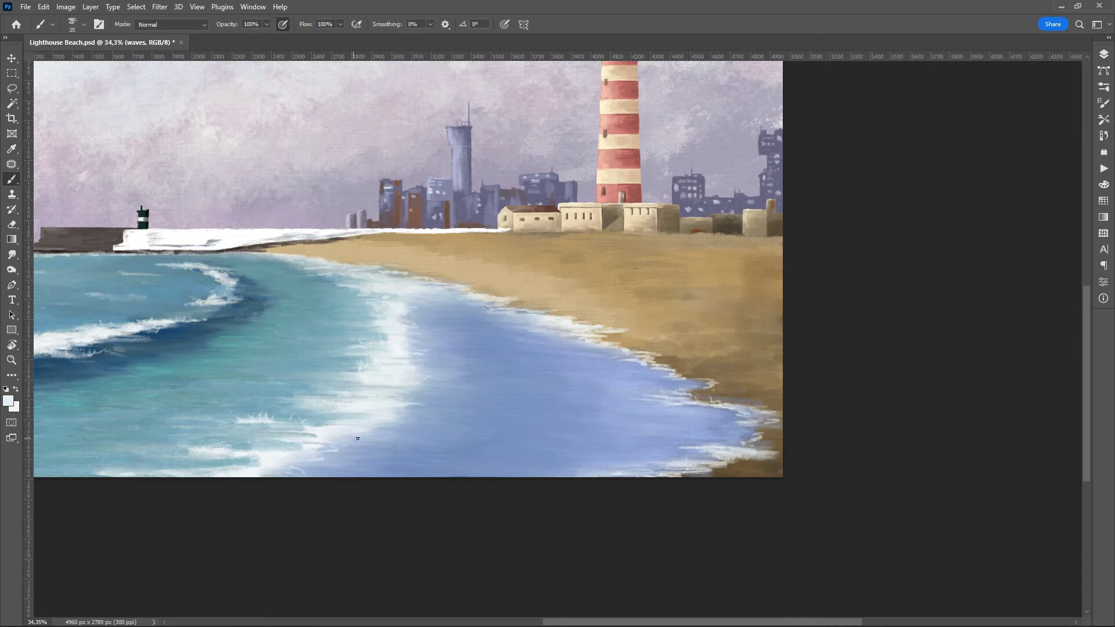
pyautogui.moveTo(301, 463); pyautogui.dragTo(369, 297)
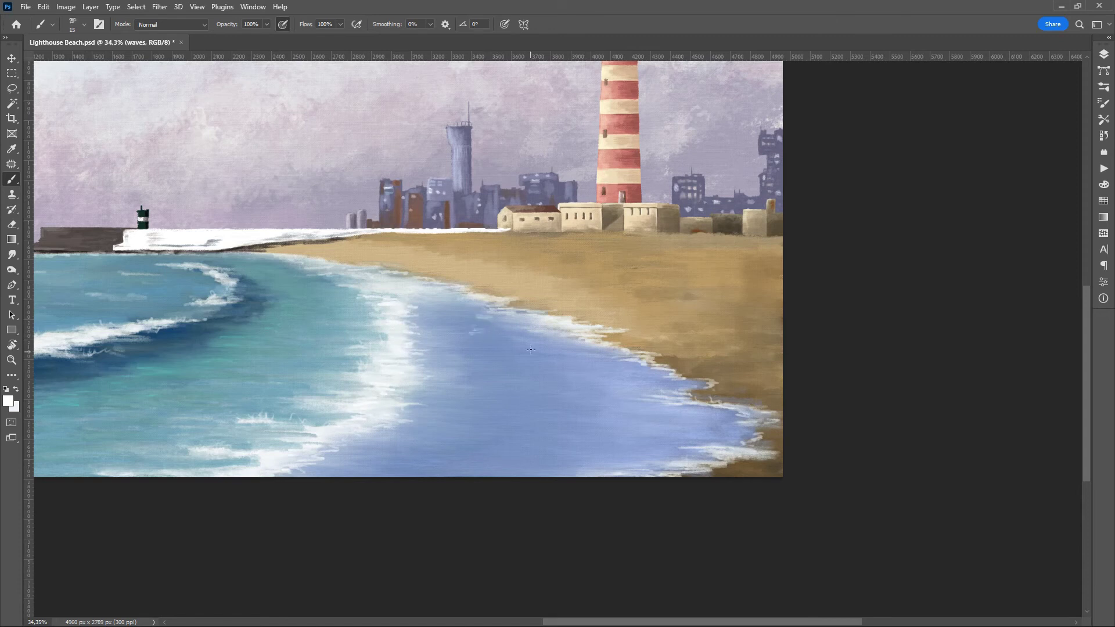
pyautogui.moveTo(591, 368); pyautogui.dragTo(604, 368)
pyautogui.moveTo(624, 427); pyautogui.dragTo(655, 428)
pyautogui.moveTo(704, 435); pyautogui.dragTo(729, 434)
# - Add more white foam streaks across the middle and lower shallows and shoreline edges
pyautogui.moveTo(525, 359); pyautogui.dragTo(542, 362)
pyautogui.moveTo(532, 369); pyautogui.dragTo(575, 374)
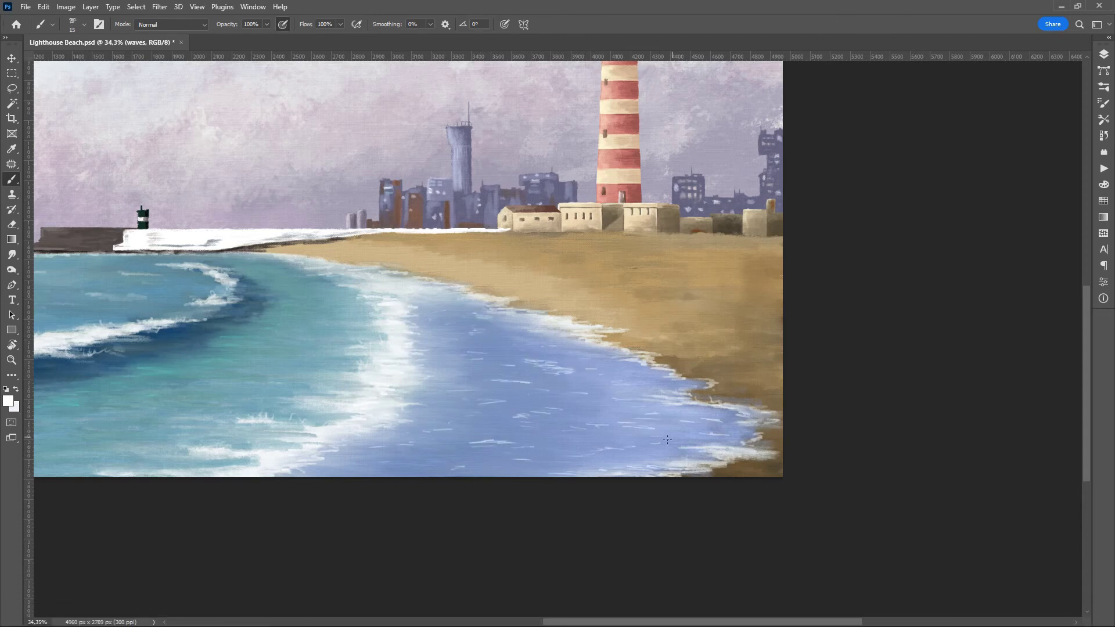
pyautogui.moveTo(642, 431); pyautogui.dragTo(691, 435)
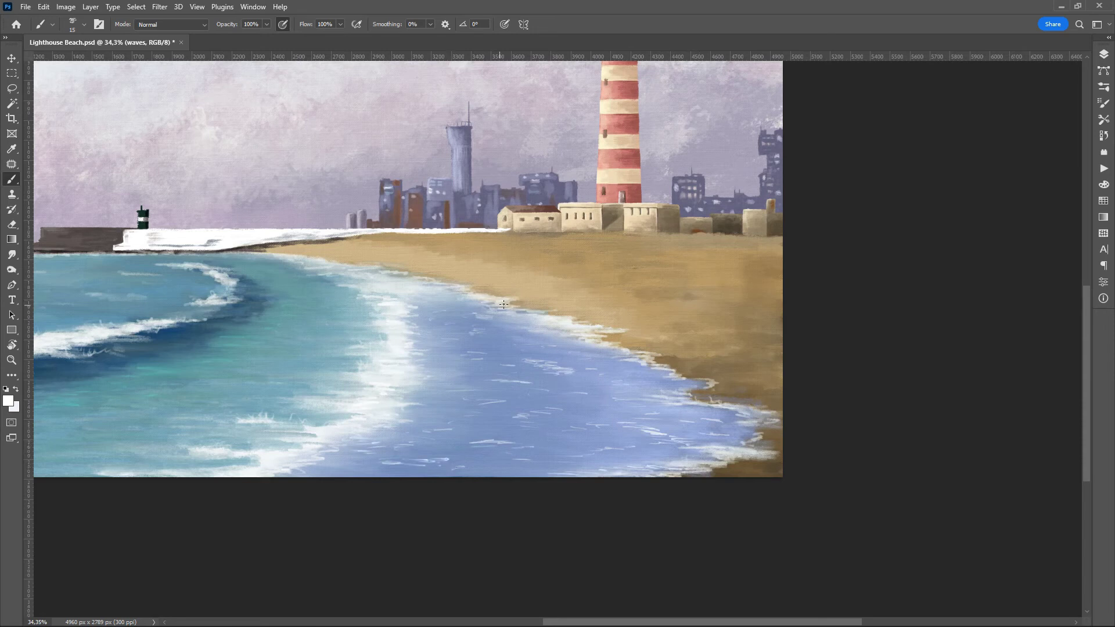
pyautogui.moveTo(649, 359)
pyautogui.mouseDown()
pyautogui.moveTo(753, 407)
pyautogui.moveTo(743, 450)
pyautogui.moveTo(708, 442)
pyautogui.mouseUp()
pyautogui.moveTo(738, 419); pyautogui.dragTo(677, 407)
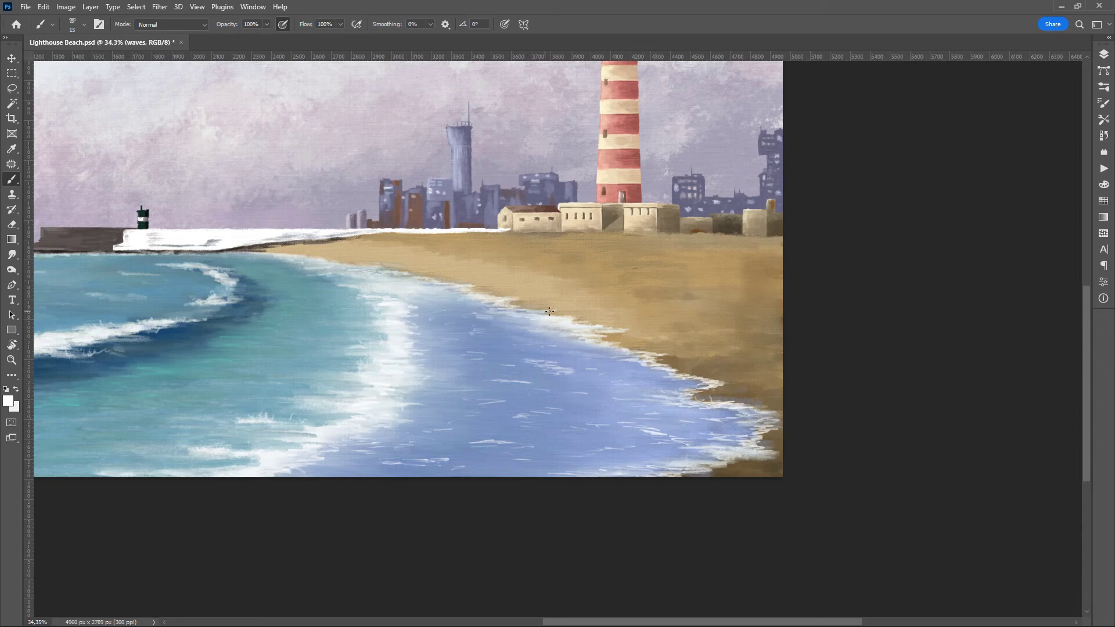
pyautogui.moveTo(520, 320); pyautogui.dragTo(561, 332)
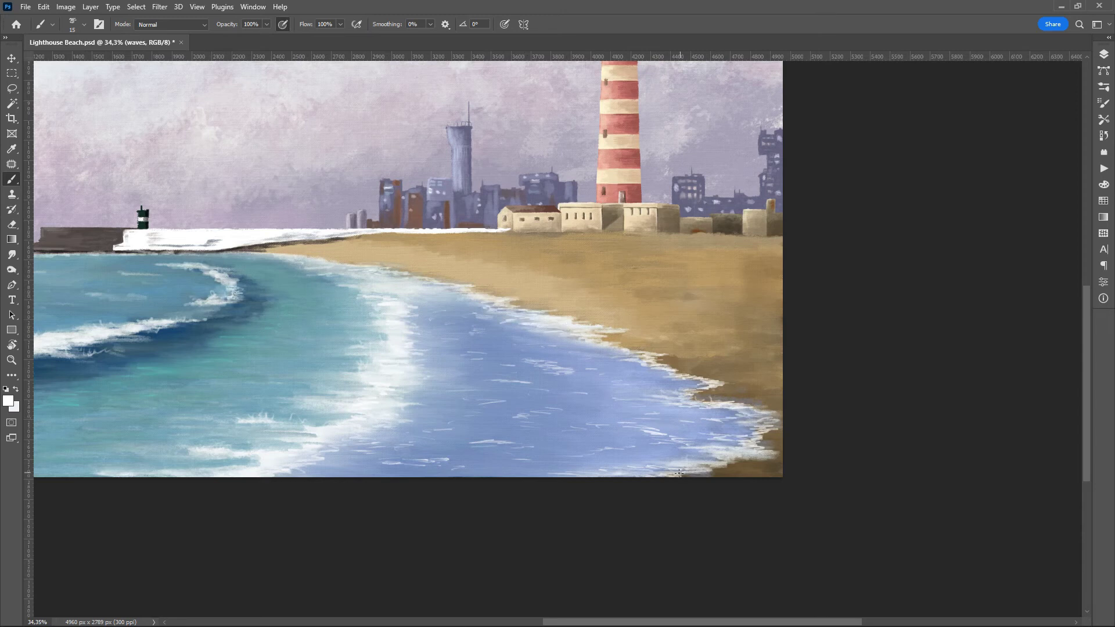
pyautogui.moveTo(726, 461); pyautogui.dragTo(665, 459)
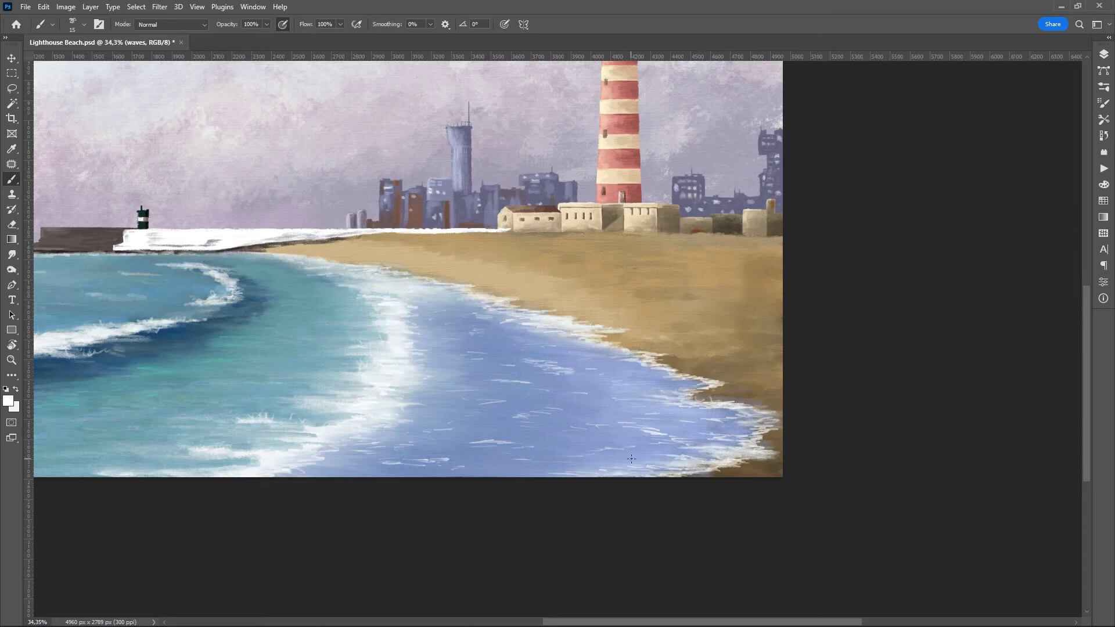
# - On Layer 5, paint a dark brown line along the beach horizon
pyautogui.click(1104, 54)
pyautogui.click(1022, 135)
pyautogui.click(1104, 54)
pyautogui.keyDown('alt'); pyautogui.click(480, 270); pyautogui.keyUp('alt')
pyautogui.keyDown('alt'); pyautogui.keyDown('shift'); pyautogui.rightClick(434, 330); pyautogui.keyUp('shift'); pyautogui.keyUp('alt')
pyautogui.moveTo(778, 238); pyautogui.dragTo(488, 230)
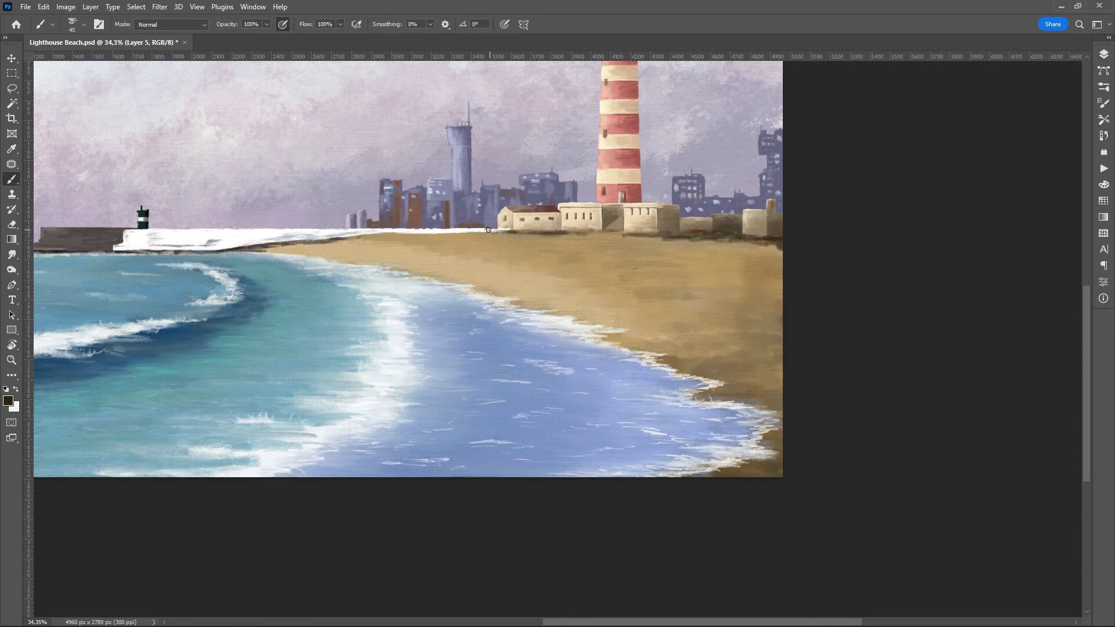
# - Thicken the dark line under the buildings and erase stray dark paint on Layer 1
pyautogui.moveTo(779, 238); pyautogui.dragTo(639, 235)
pyautogui.click(1104, 55)
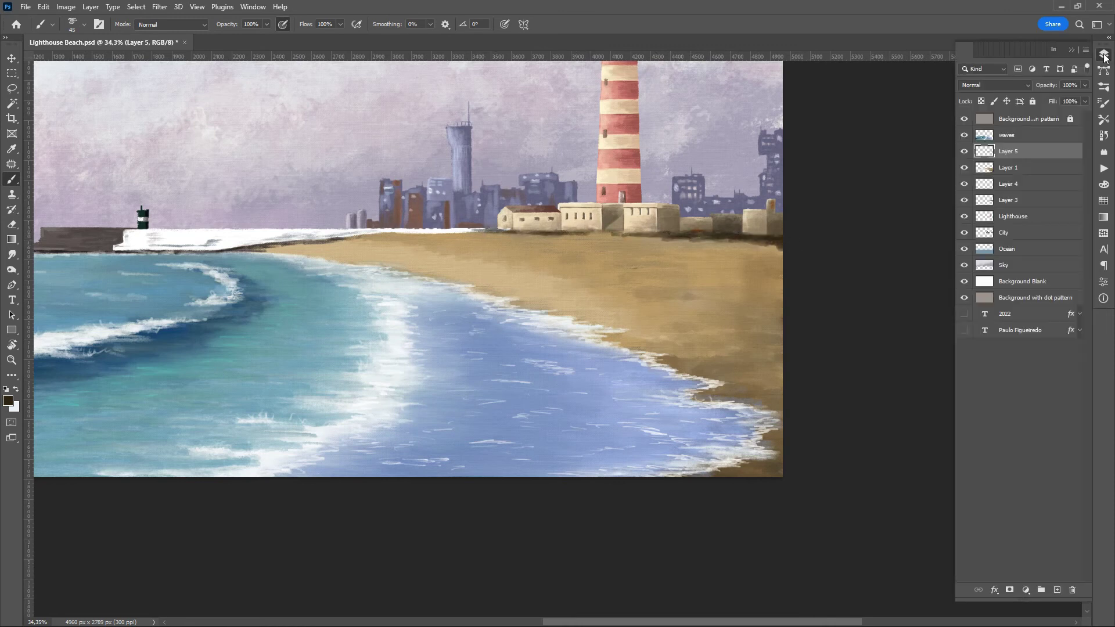
pyautogui.click(1009, 168)
pyautogui.press('e')
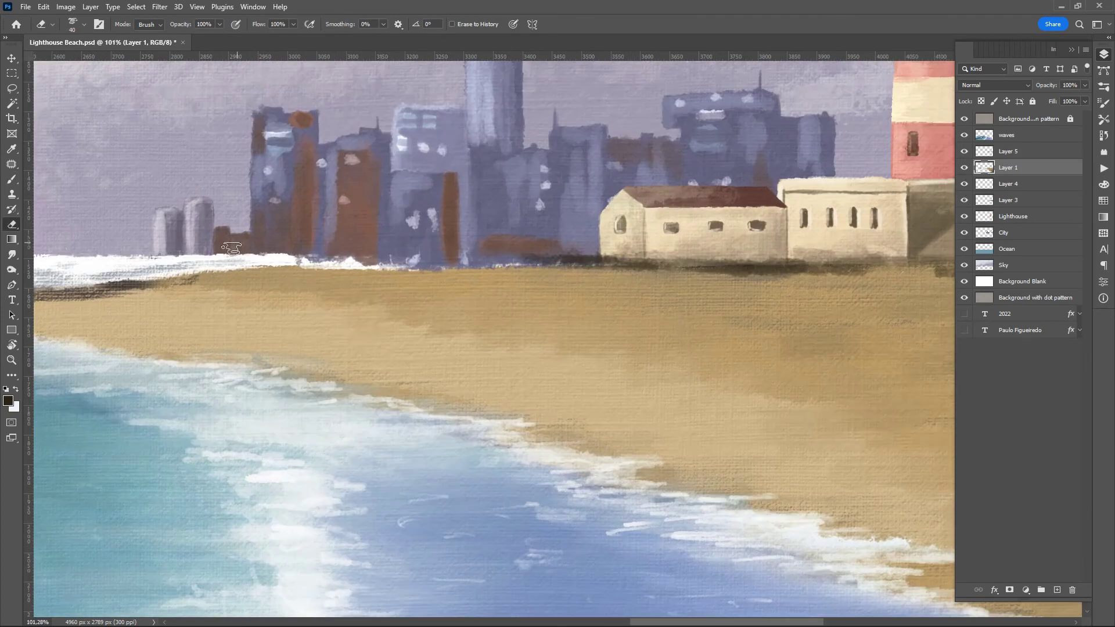
pyautogui.scroll(6, 423, 213)
pyautogui.moveTo(198, 245); pyautogui.dragTo(415, 239)
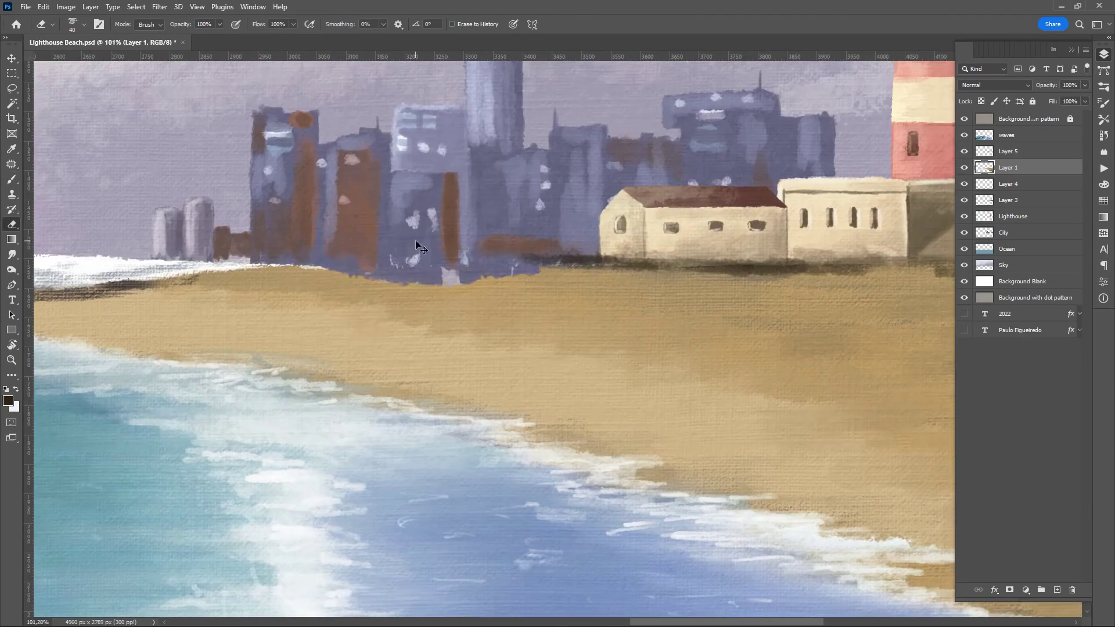
pyautogui.press('b')
pyautogui.click(1008, 151)
pyautogui.hotkey('ctrl', '0')
# - Paint dark shading under the buildings and along the shoreline and upper beach
pyautogui.moveTo(801, 374)
pyautogui.mouseDown()
pyautogui.moveTo(572, 287)
pyautogui.moveTo(360, 283)
pyautogui.mouseUp()
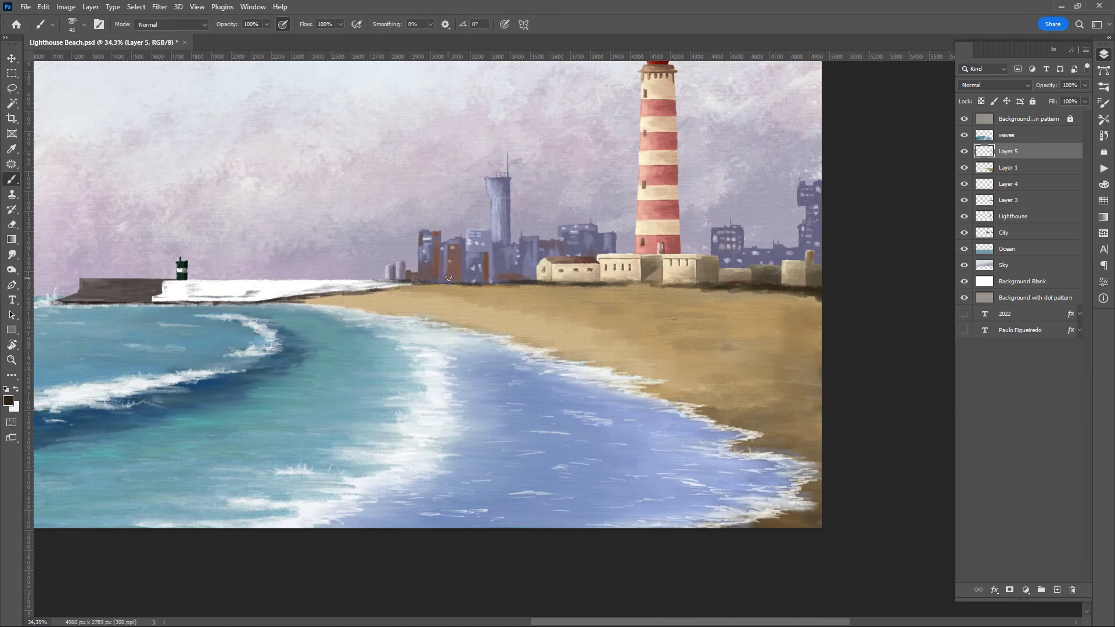
pyautogui.moveTo(725, 424); pyautogui.dragTo(808, 443)
pyautogui.moveTo(665, 349)
pyautogui.mouseDown()
pyautogui.moveTo(818, 366)
pyautogui.moveTo(819, 386)
pyautogui.mouseUp()
pyautogui.press('i')
pyautogui.click(817, 492)
pyautogui.press('b')
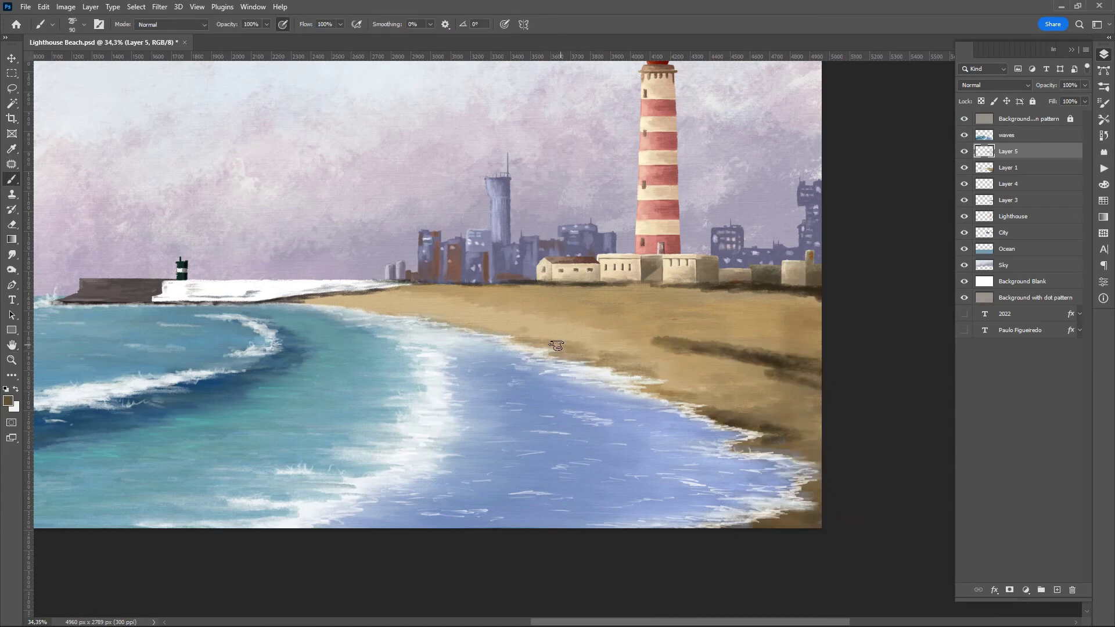
# - Paint light sand below the city, then darker brown shading across the right beach
pyautogui.click(8, 400)
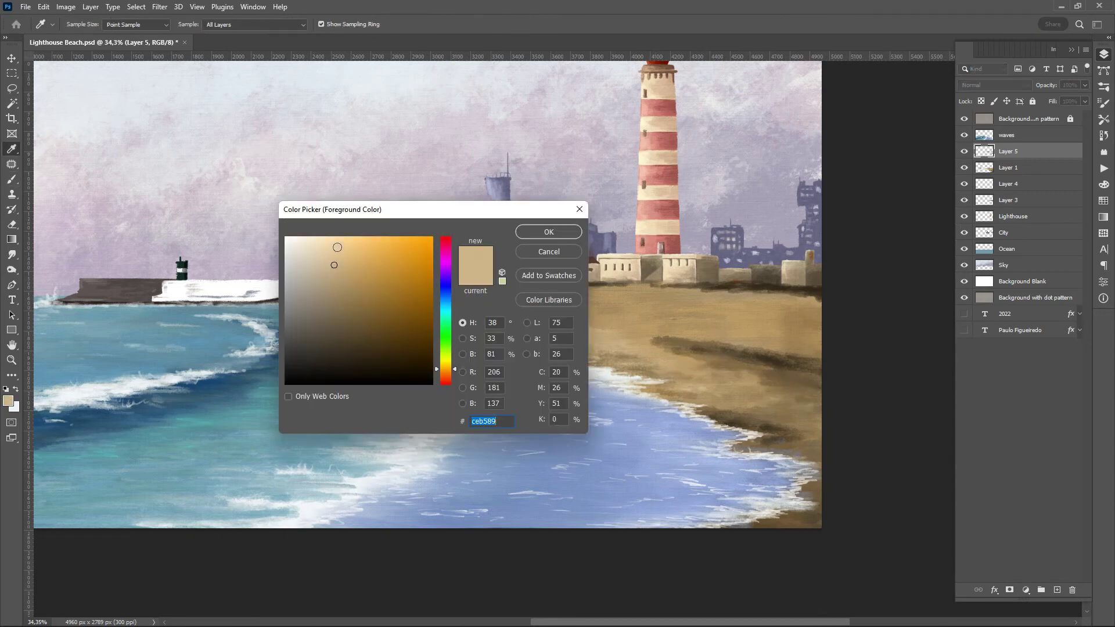
pyautogui.click(398, 302)
pyautogui.press('Return')
pyautogui.moveTo(450, 302)
pyautogui.mouseDown()
pyautogui.moveTo(600, 316)
pyautogui.moveTo(535, 285)
pyautogui.mouseUp()
pyautogui.press('[')
pyautogui.keyDown('alt'); pyautogui.click(790, 519); pyautogui.keyUp('alt')
pyautogui.moveTo(752, 313); pyautogui.dragTo(468, 288)
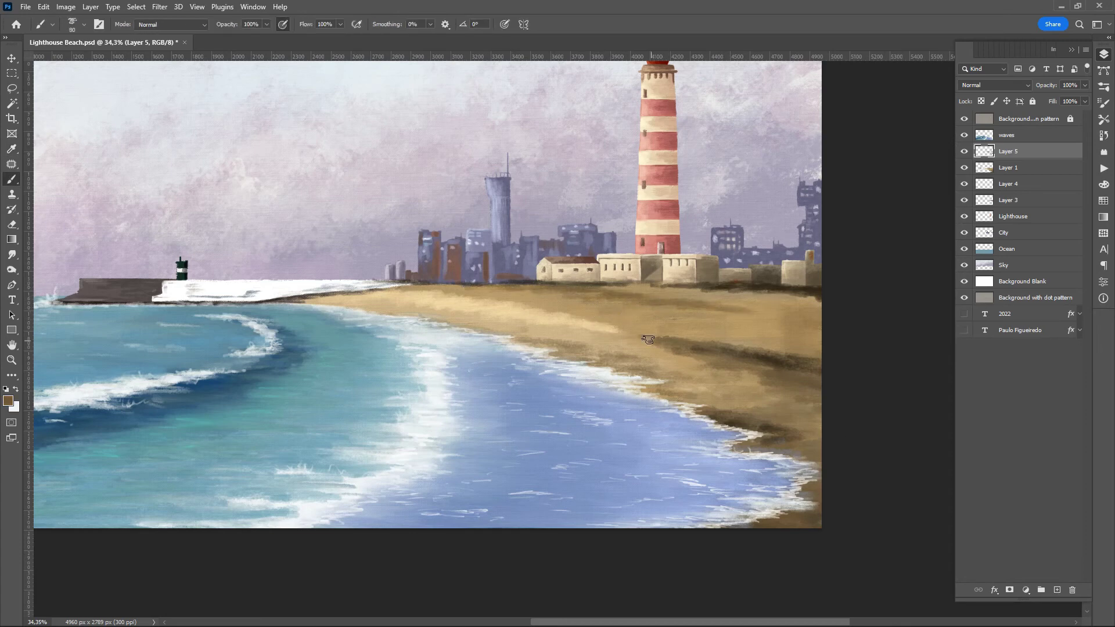
pyautogui.moveTo(648, 340); pyautogui.dragTo(822, 360)
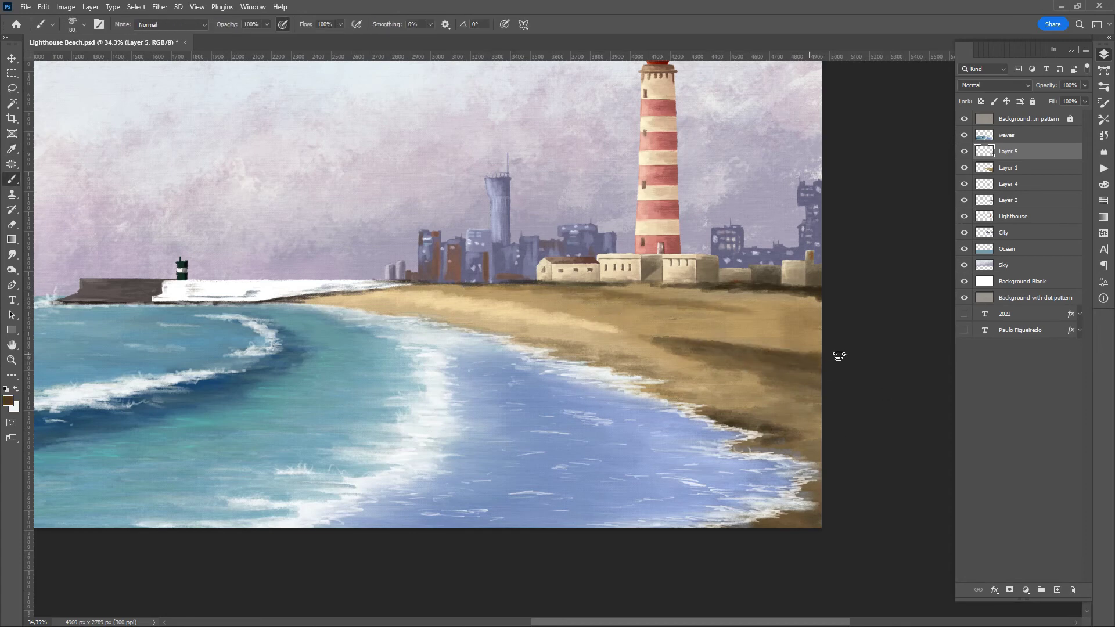
pyautogui.press(']')
pyautogui.press(']')
pyautogui.press(']')
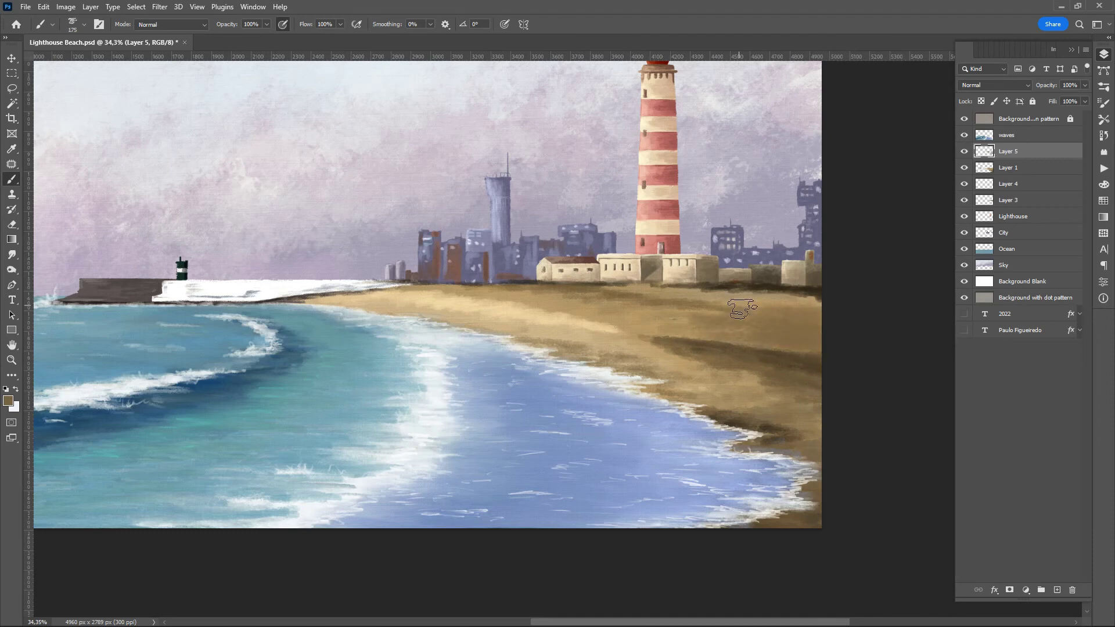
# - Save the painting and sample the beach sand colour for blending
pyautogui.hotkey('ctrl', 's')
pyautogui.press('l')
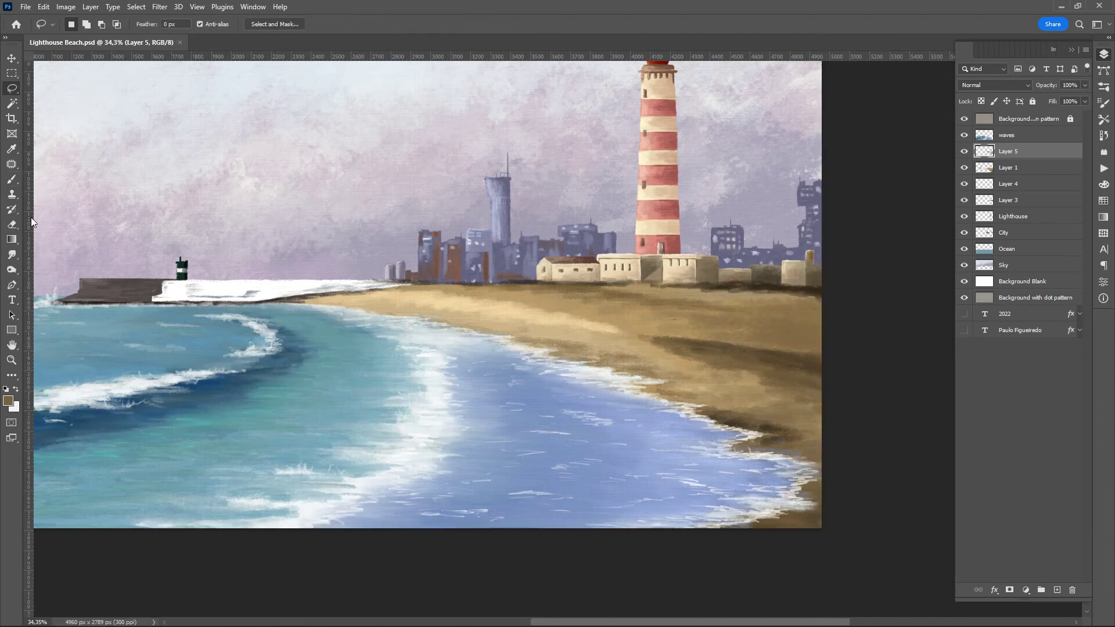
pyautogui.press('i')
pyautogui.click(740, 371)
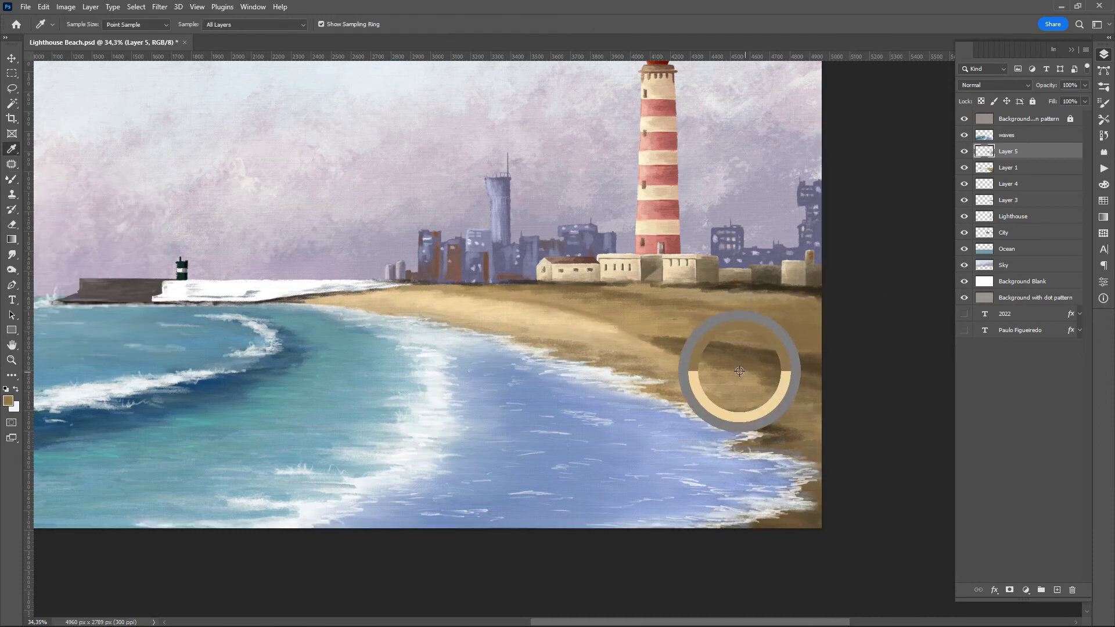
pyautogui.press('b')
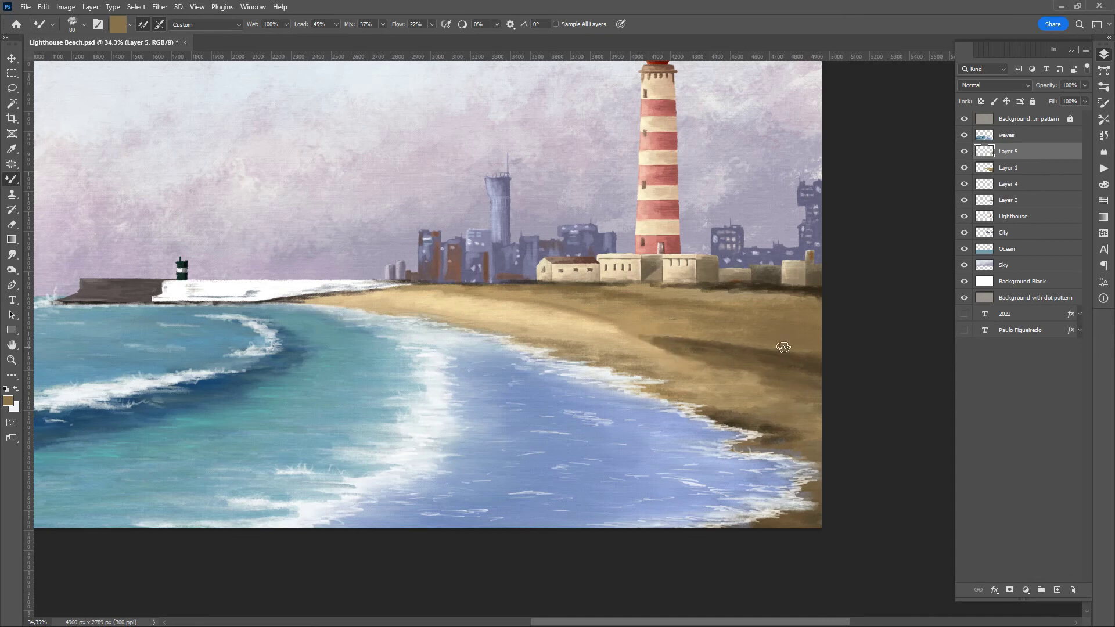
pyautogui.press('Tab')
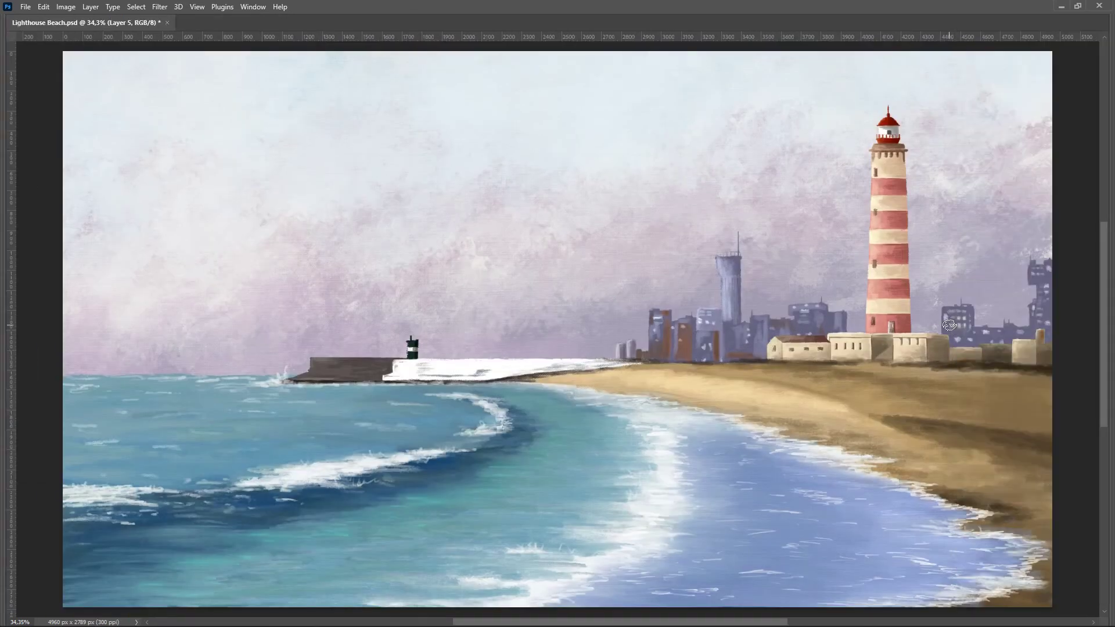
# - Paint a darker sand stroke across the right beach to the edge, blending a lighter border
pyautogui.keyDown('alt'); pyautogui.click(906, 429); pyautogui.keyUp('alt')
pyautogui.keyDown('alt'); pyautogui.click(915, 420); pyautogui.keyUp('alt')
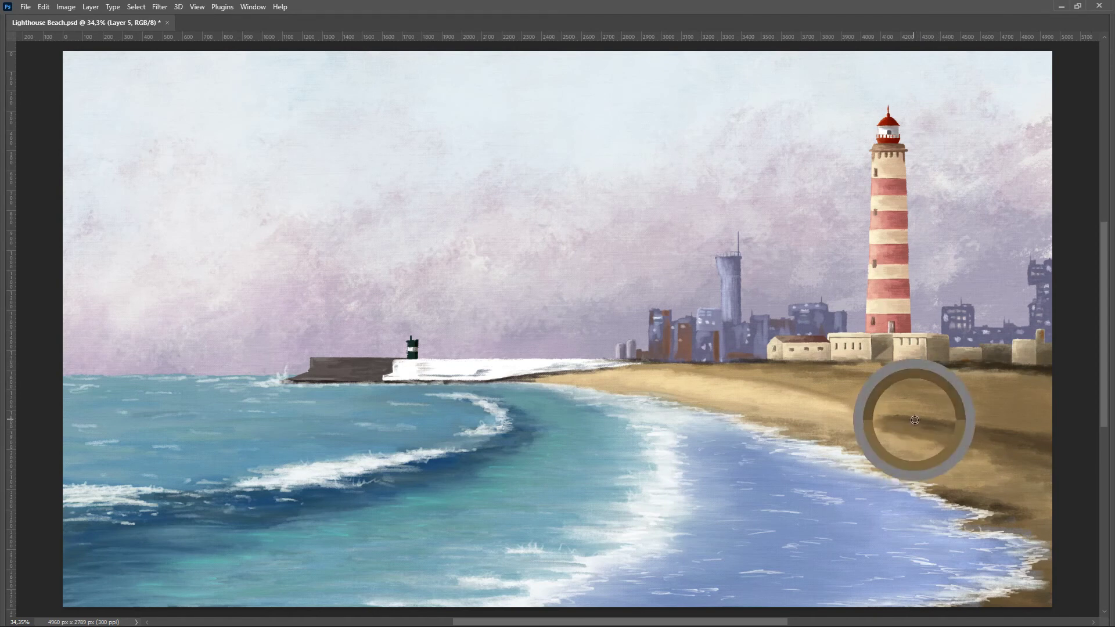
pyautogui.moveTo(900, 424); pyautogui.dragTo(1039, 450)
pyautogui.press('Tab')
pyautogui.press('Tab')
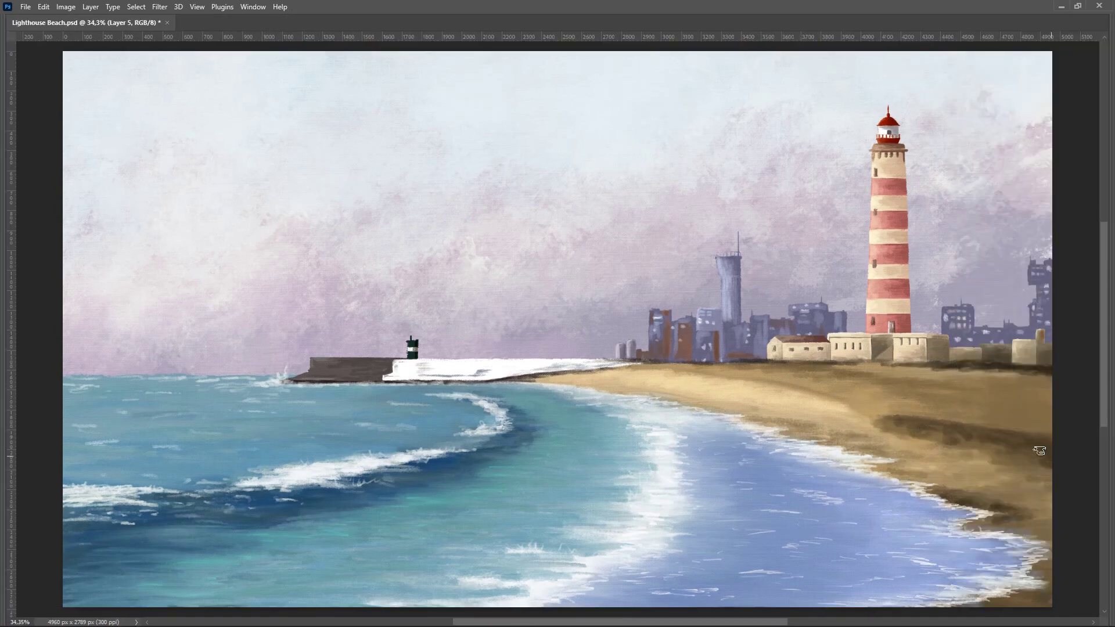
pyautogui.moveTo(929, 423); pyautogui.dragTo(1083, 469)
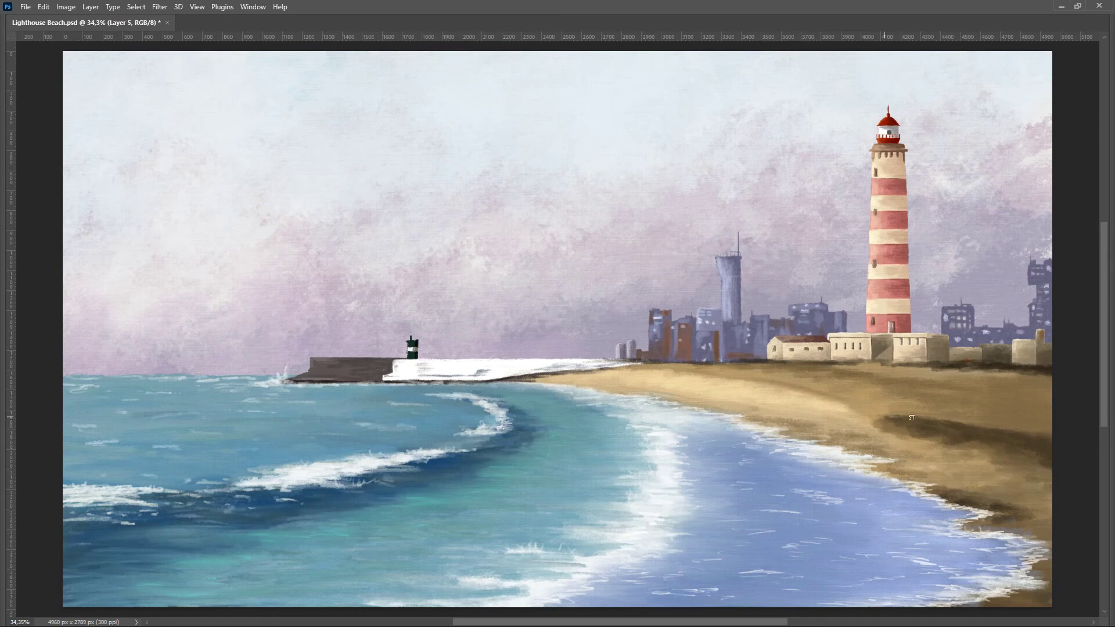
pyautogui.moveTo(911, 418); pyautogui.dragTo(1028, 436)
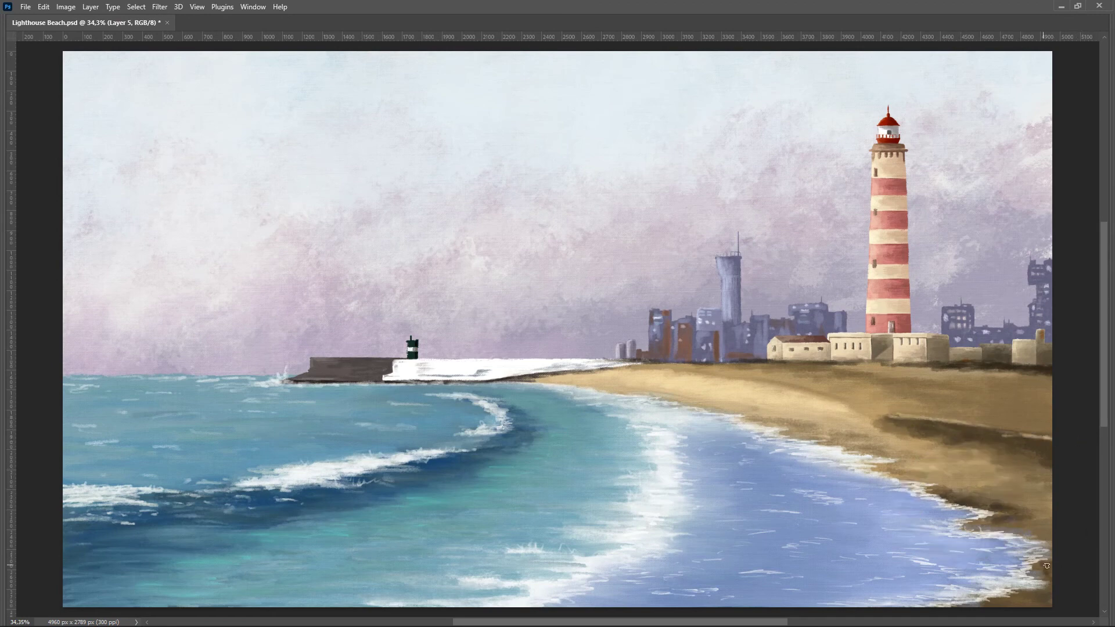
pyautogui.press('Tab')
pyautogui.press('Tab')
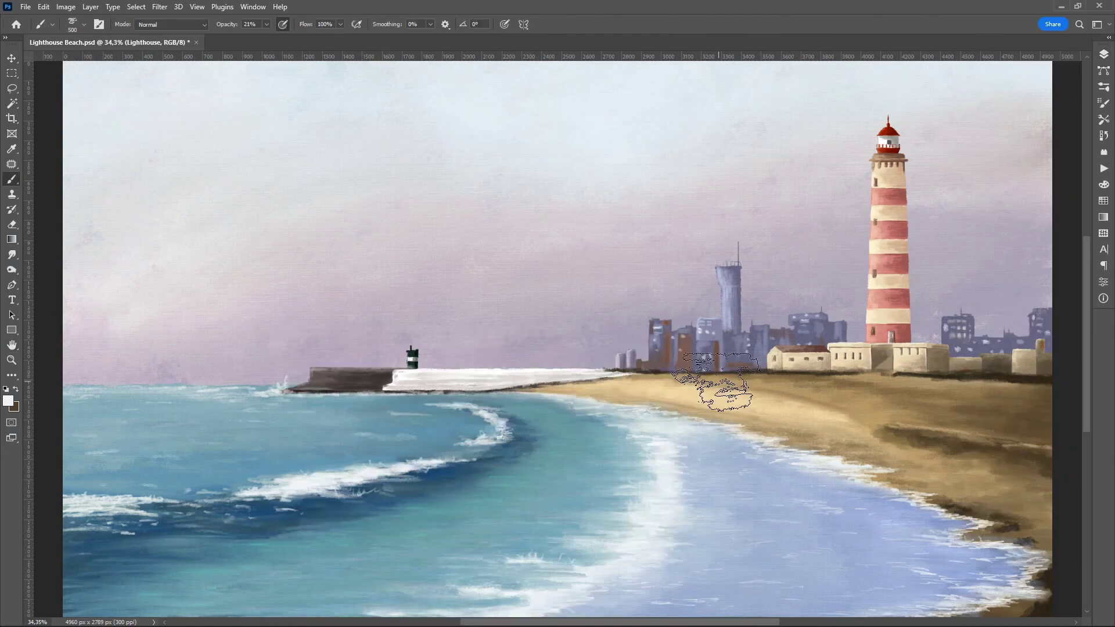
# - Shrink the brush slightly and move up to Layer 4 for painting the shrubs
pyautogui.press('[')
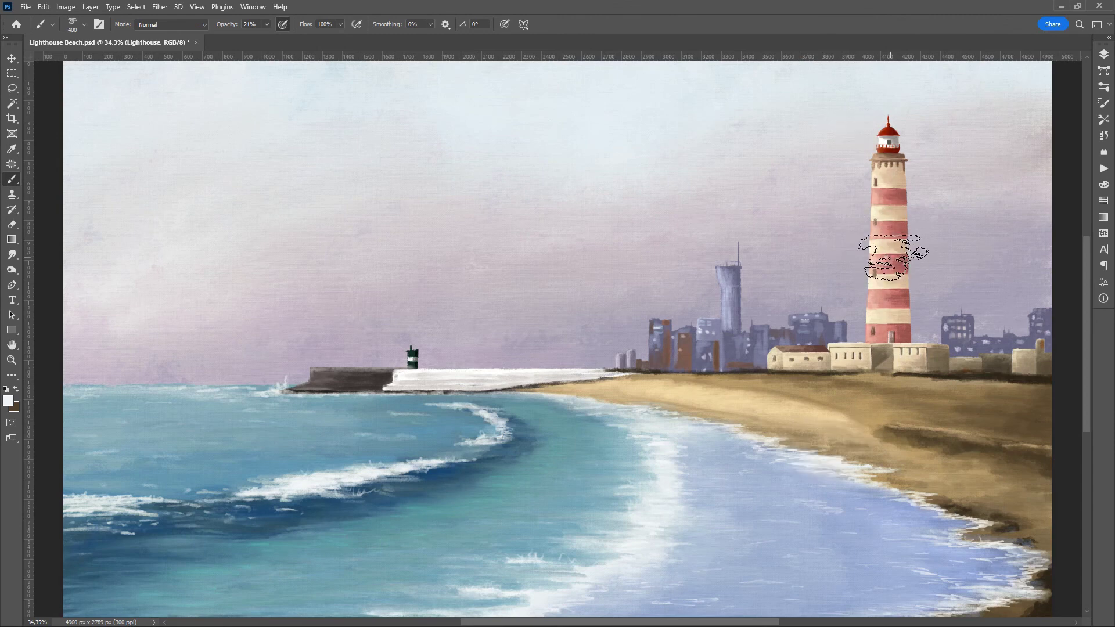
pyautogui.press('[')
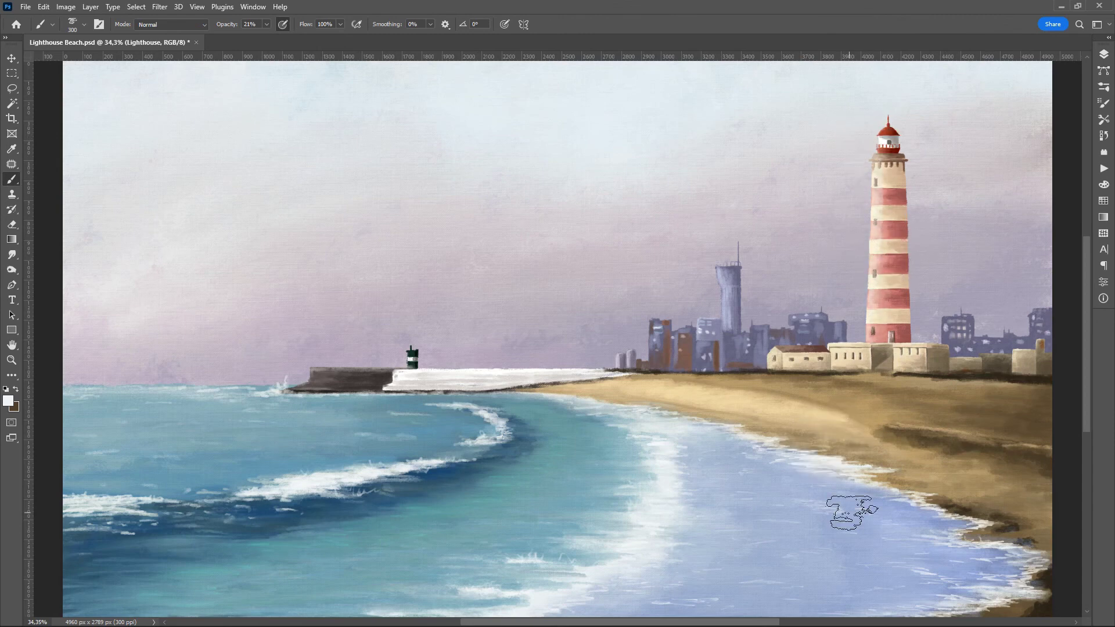
pyautogui.hotkey('alt', ']')
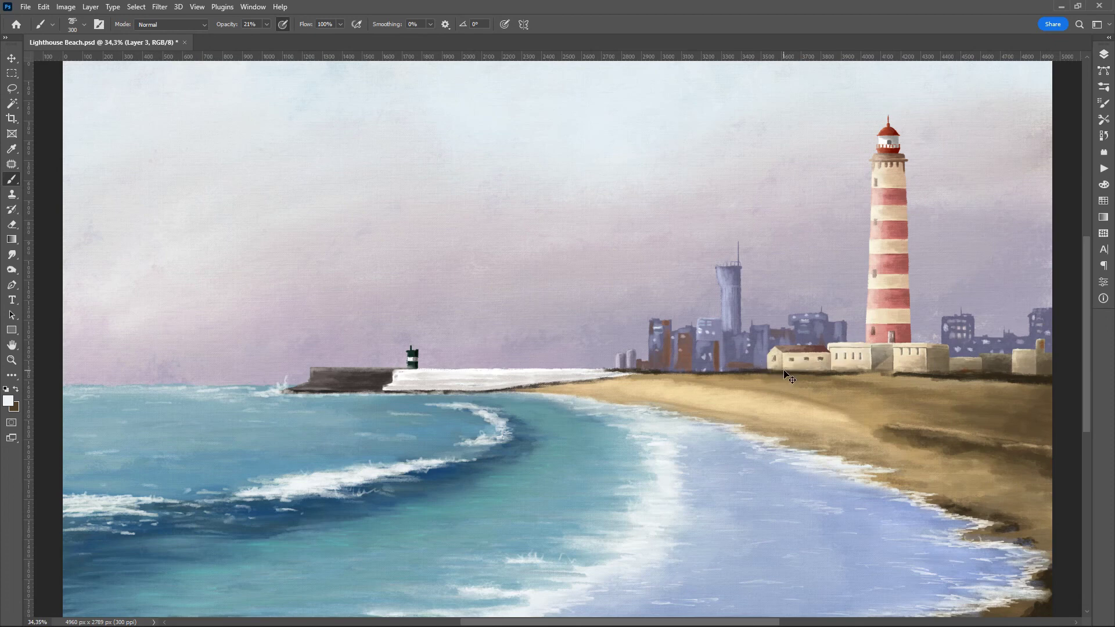
pyautogui.hotkey('alt', ']')
# - Fit the whole painting on screen and make the City layer active
pyautogui.scroll(5, 806, 368)
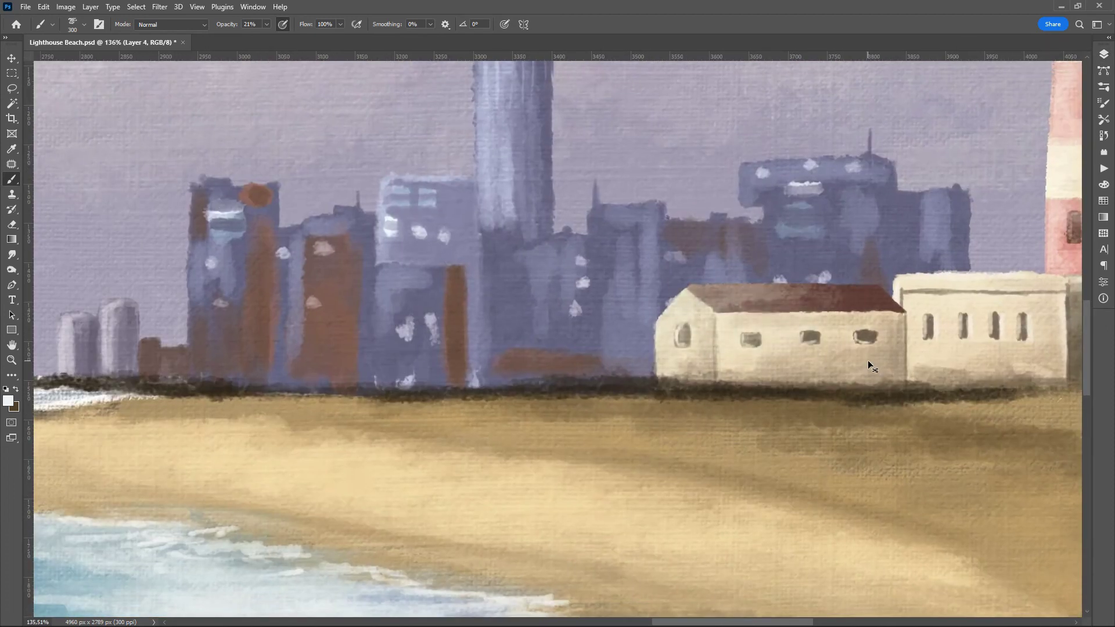
pyautogui.hotkey('ctrl', '0')
pyautogui.click(1104, 54)
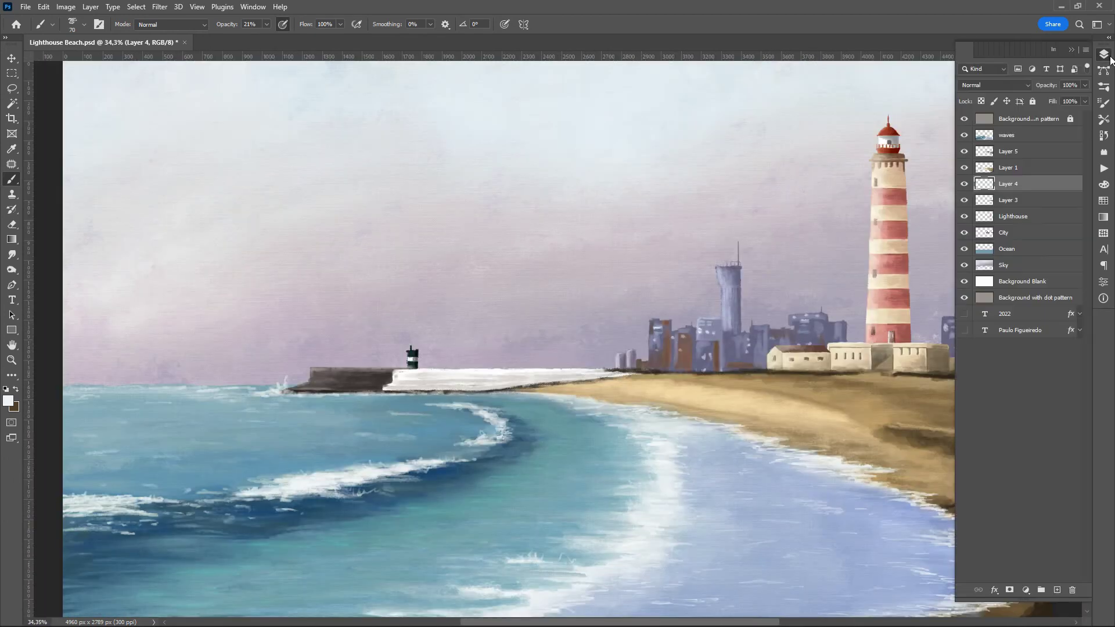
pyautogui.click(1014, 232)
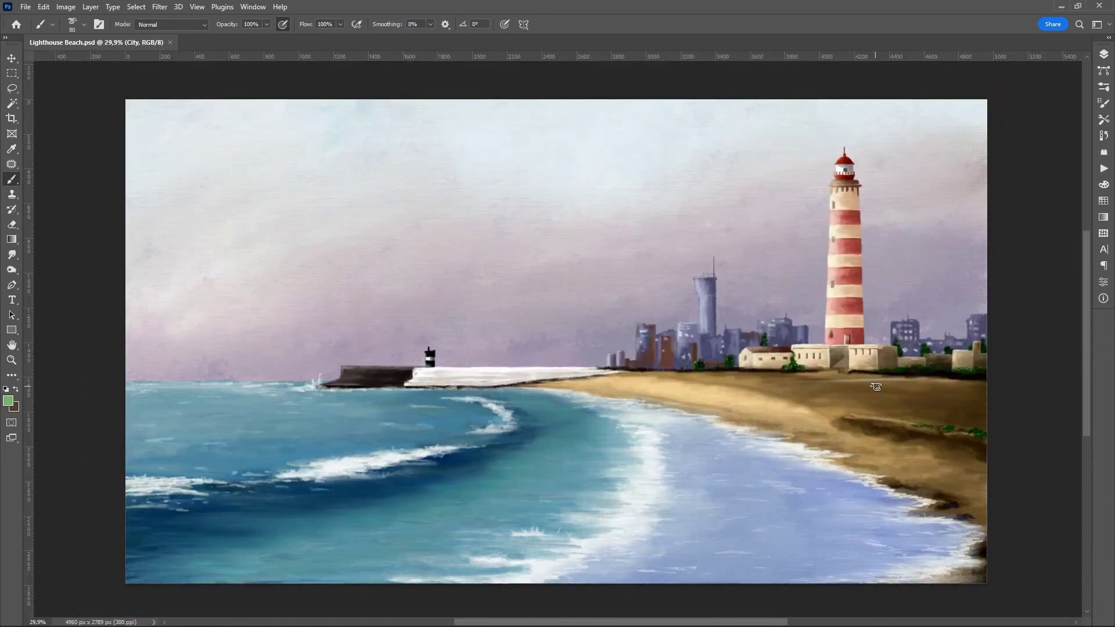
# - Brighten the City layer and add contrast with a Levels adjustment
pyautogui.click(65, 6)
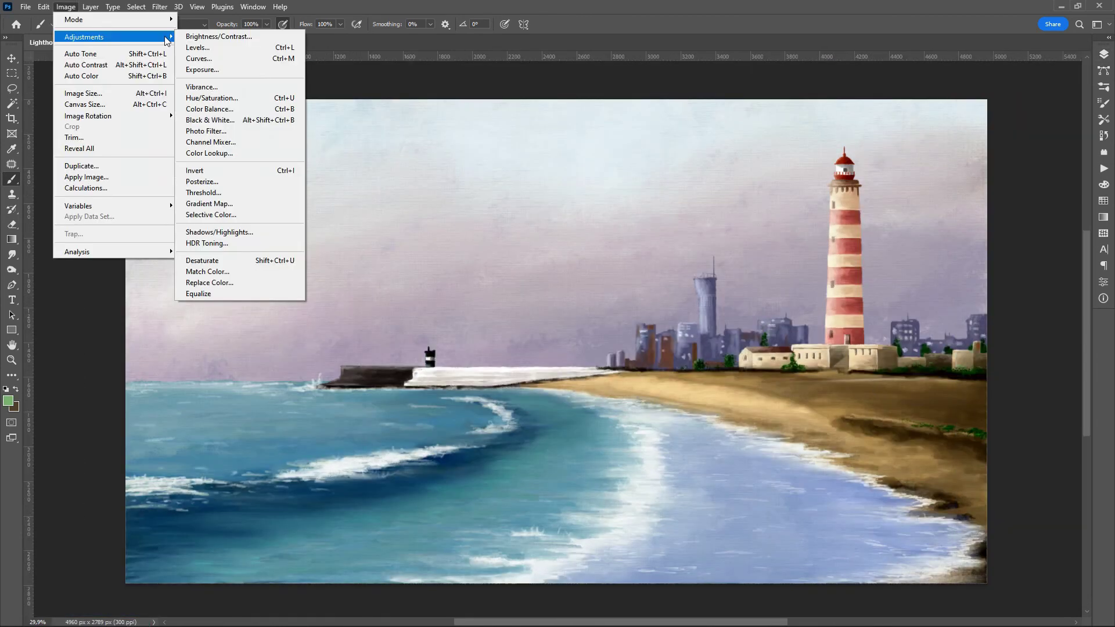
pyautogui.click(286, 46)
pyautogui.moveTo(393, 242); pyautogui.dragTo(322, 265)
pyautogui.press('Return')
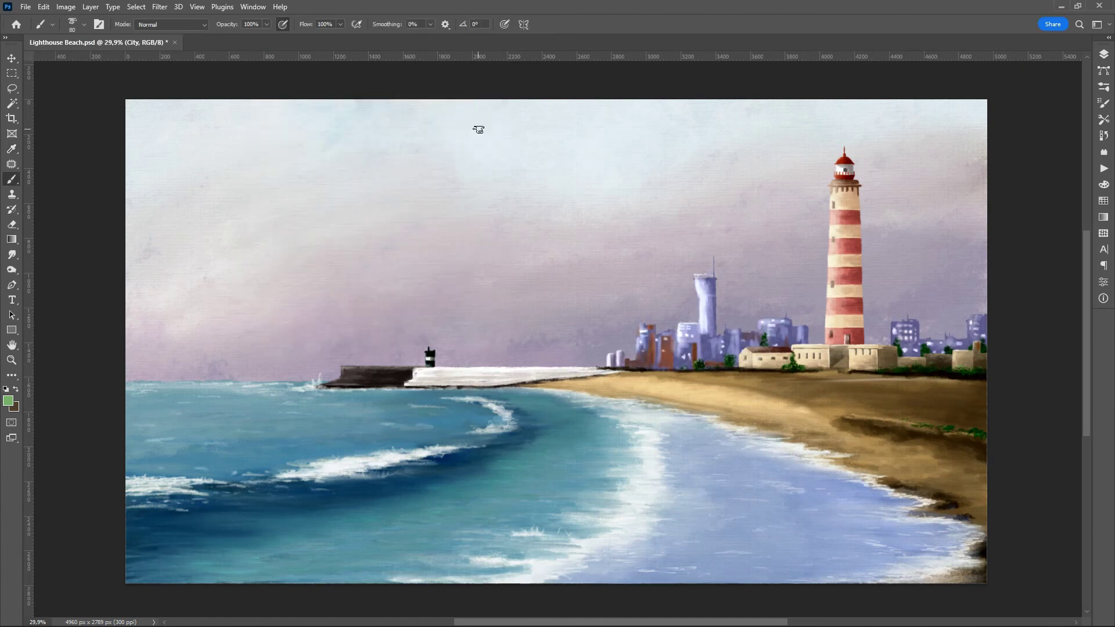
# - On Layer 7, start brushing red reflection bands into the shallows
pyautogui.click(1104, 54)
pyautogui.click(1034, 110)
pyautogui.press('b')
pyautogui.moveTo(804, 482); pyautogui.dragTo(871, 484)
pyautogui.hotkey('ctrl', 'z')
pyautogui.press('5')
# - Extend the red and light beige striped reflection below the lighthouse
pyautogui.moveTo(820, 515); pyautogui.dragTo(874, 517)
pyautogui.moveTo(835, 551); pyautogui.dragTo(879, 581)
pyautogui.keyDown('alt'); pyautogui.click(859, 459); pyautogui.keyUp('alt')
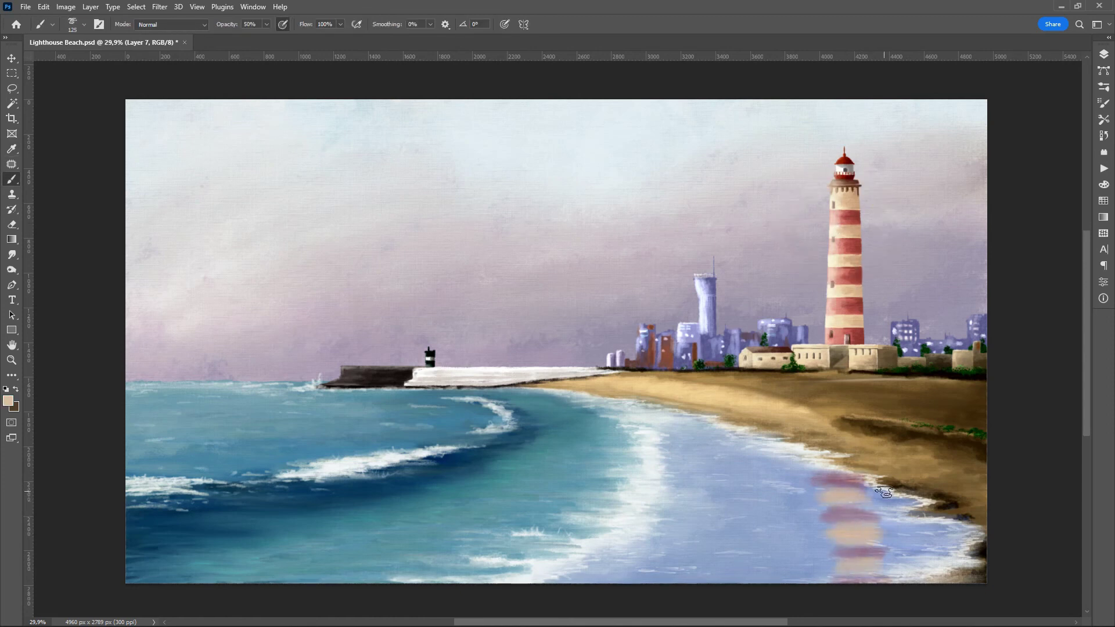
pyautogui.moveTo(828, 511); pyautogui.dragTo(871, 513)
pyautogui.moveTo(877, 552)
pyautogui.mouseDown()
pyautogui.moveTo(841, 557)
pyautogui.moveTo(868, 593)
pyautogui.mouseUp()
# - Warp the striped reflection narrower and curved, then flip it vertically
pyautogui.click(44, 6)
pyautogui.click(197, 372)
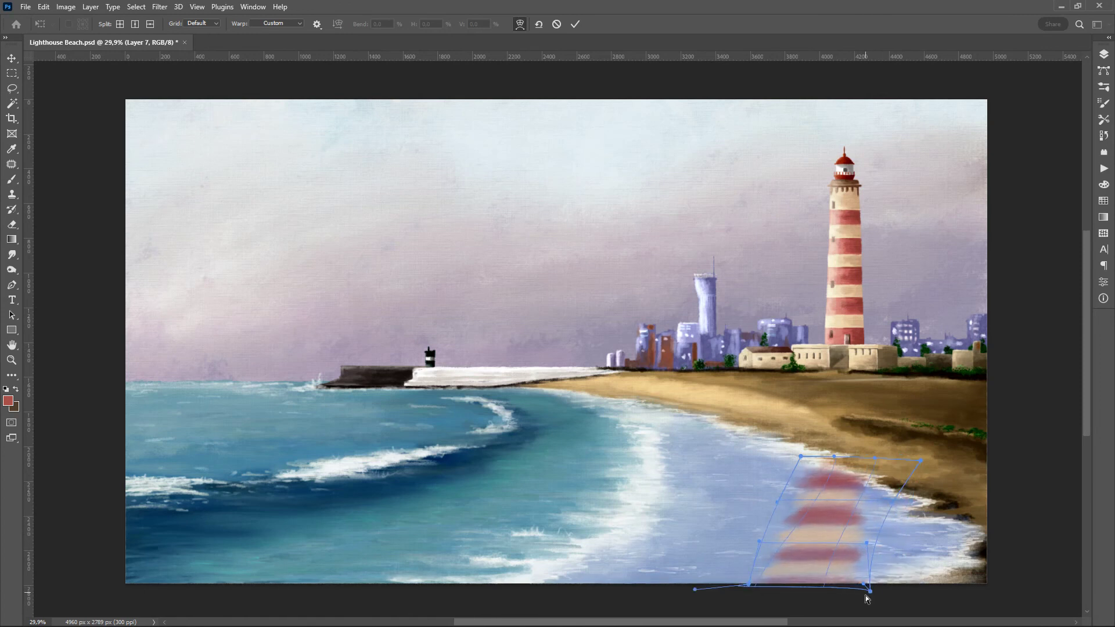
pyautogui.moveTo(885, 506)
pyautogui.mouseDown()
pyautogui.moveTo(797, 566)
pyautogui.moveTo(803, 584)
pyautogui.moveTo(811, 577)
pyautogui.moveTo(794, 545)
pyautogui.mouseUp()
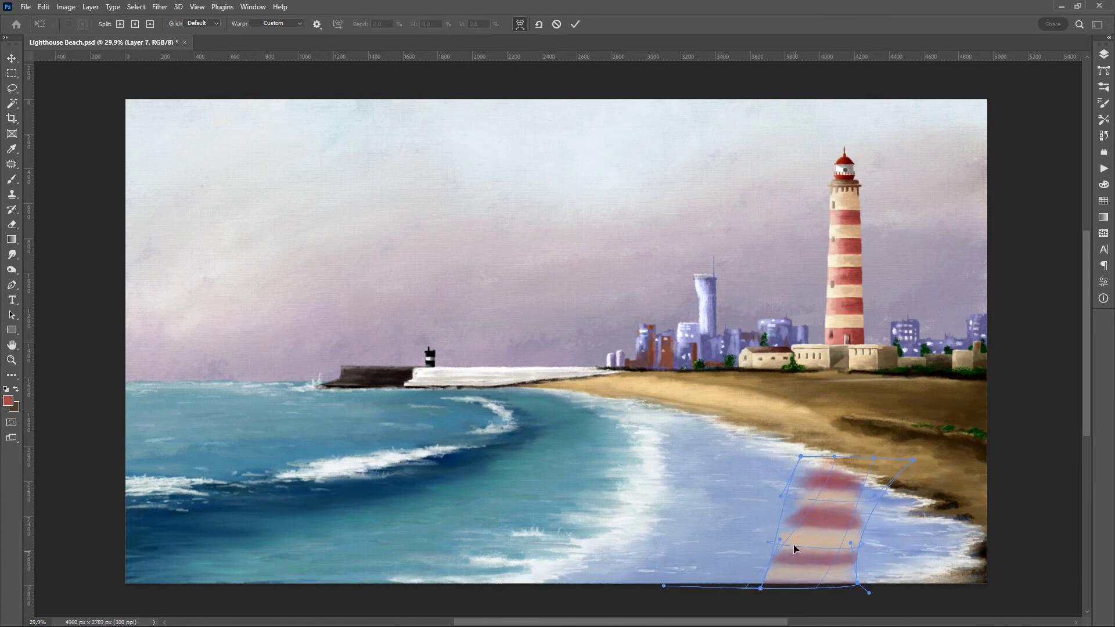
pyautogui.press('Return')
pyautogui.click(43, 6)
pyautogui.click(261, 503)
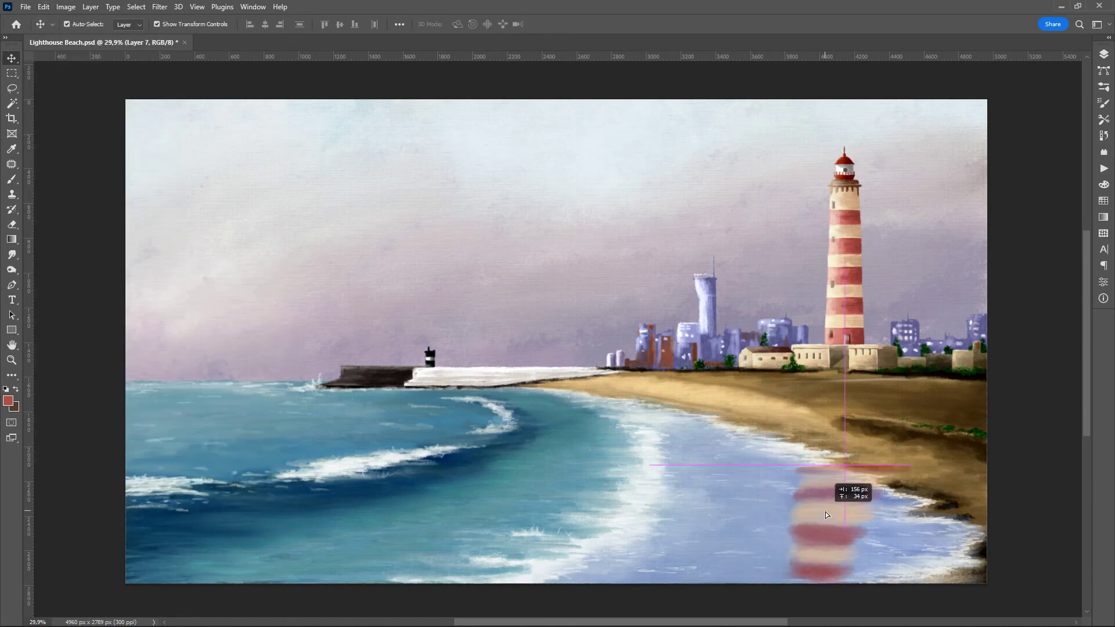
# - Lower the reflection layer's opacity so it fades into the water
pyautogui.press('e')
pyautogui.click(1104, 54)
pyautogui.click(1104, 54)
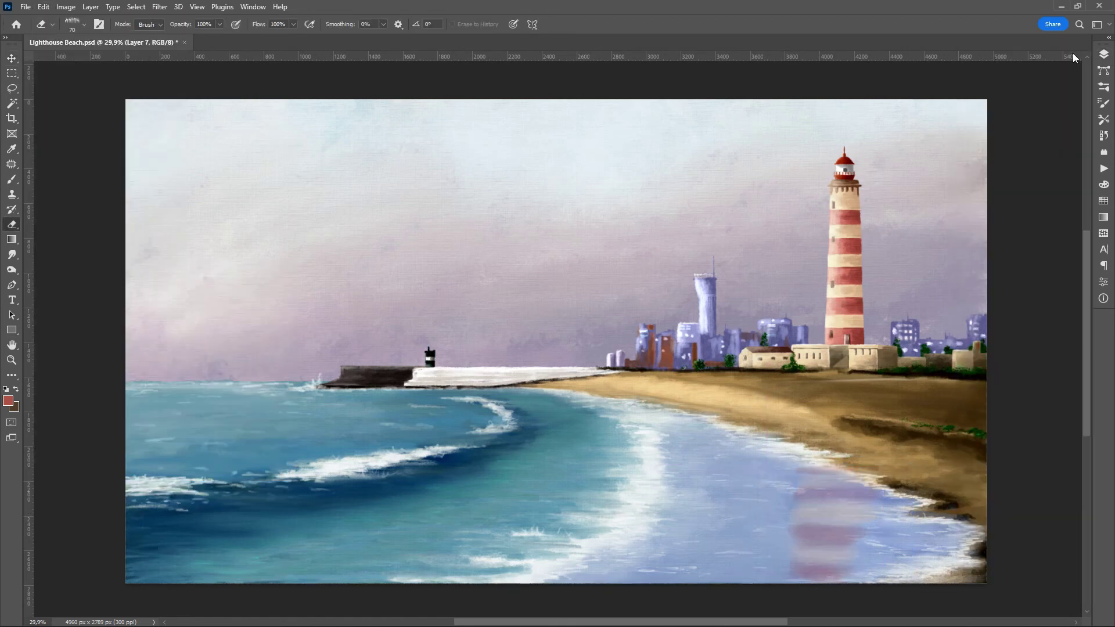
# - Paint a light purple streak into the wet shallows and hide the interface panels
pyautogui.press('b')
pyautogui.keyDown('alt'); pyautogui.click(730, 437); pyautogui.keyUp('alt')
pyautogui.moveTo(689, 418); pyautogui.dragTo(702, 454)
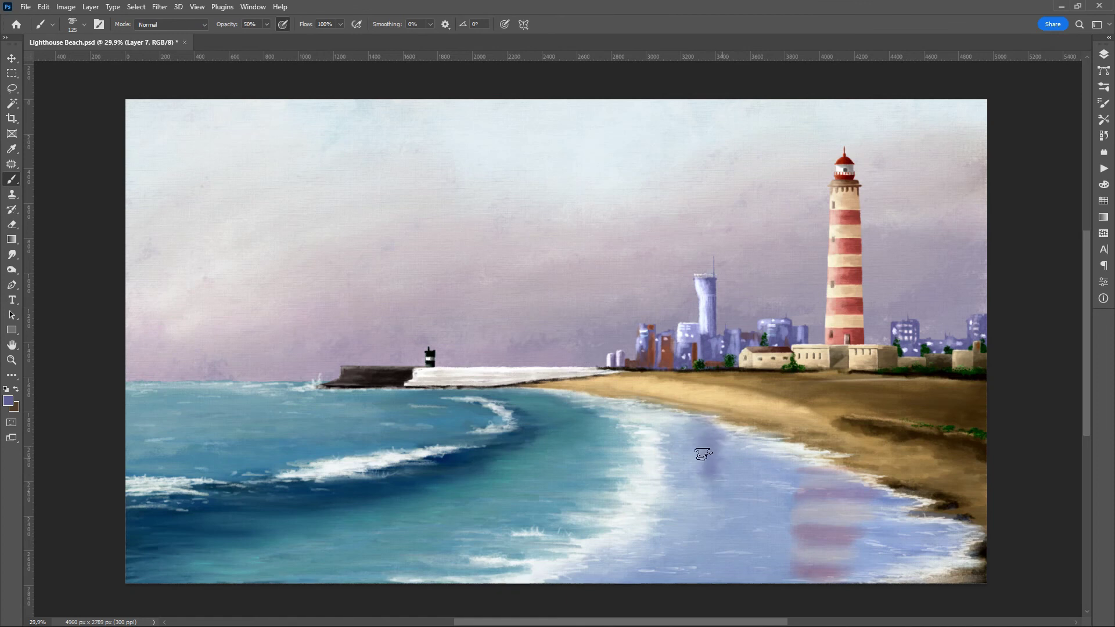
pyautogui.press('e')
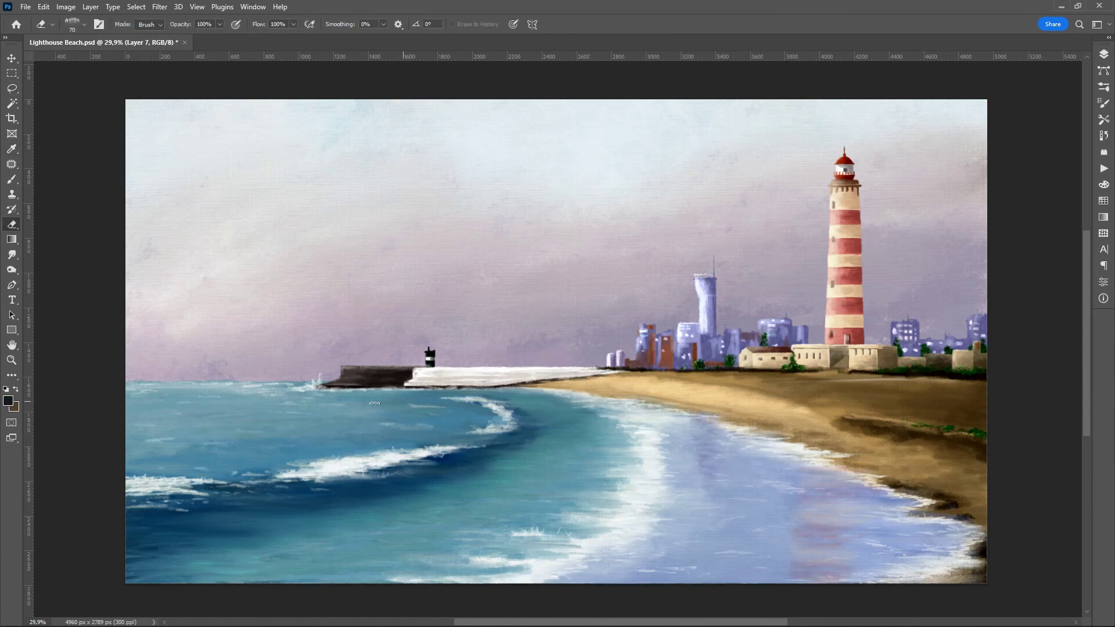
pyautogui.press('Tab')
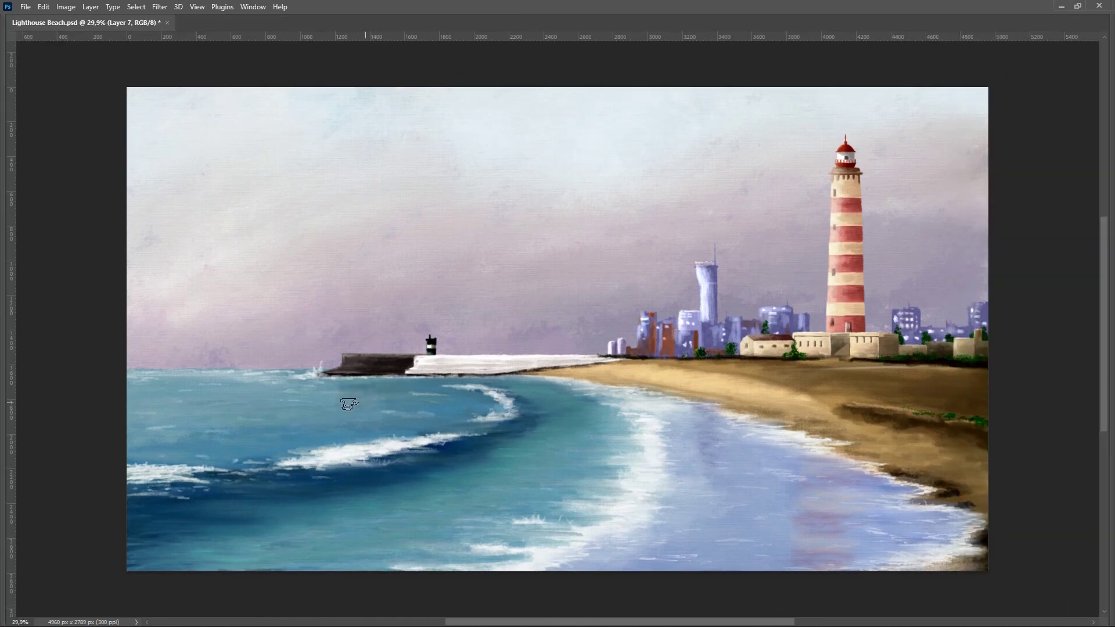